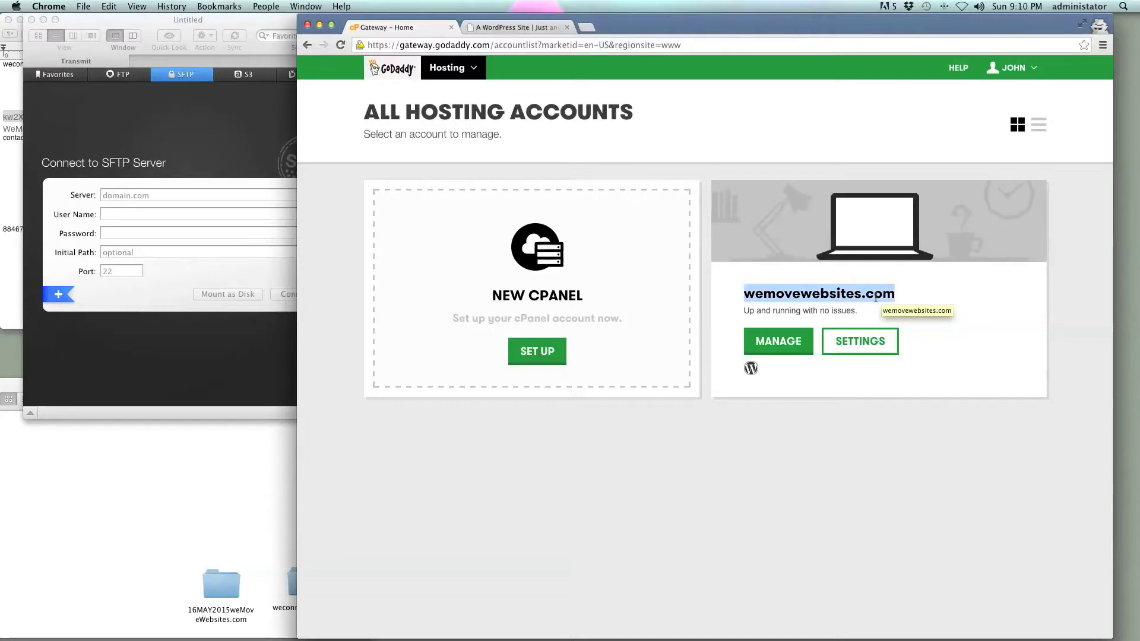
click(584, 297)
double_click(596, 300)
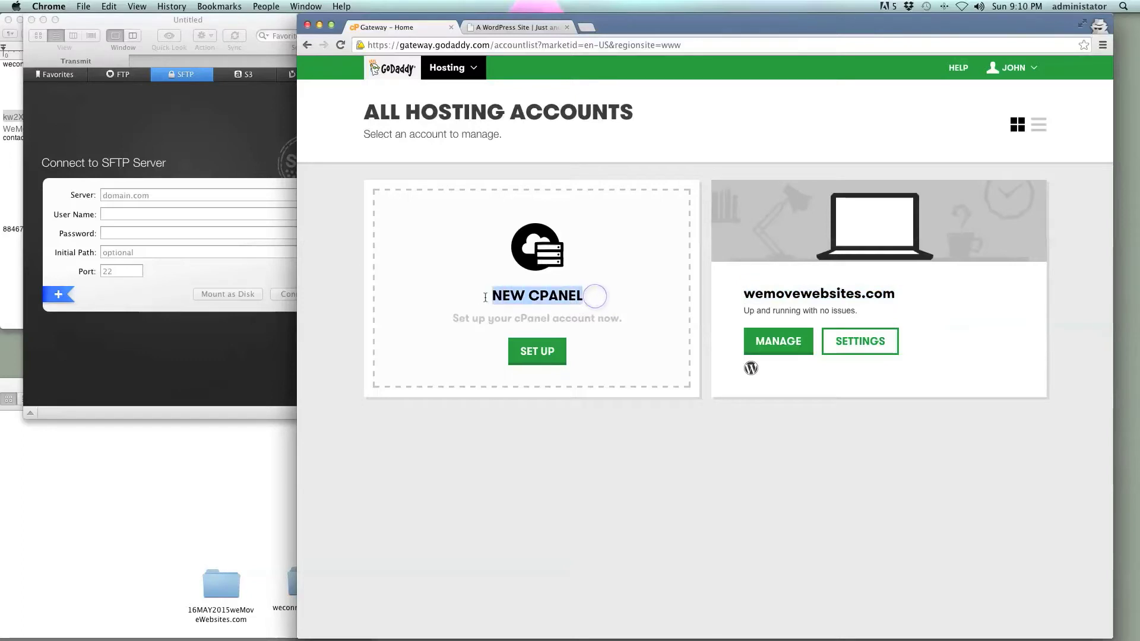
click(612, 268)
triple_click(592, 289)
click(618, 271)
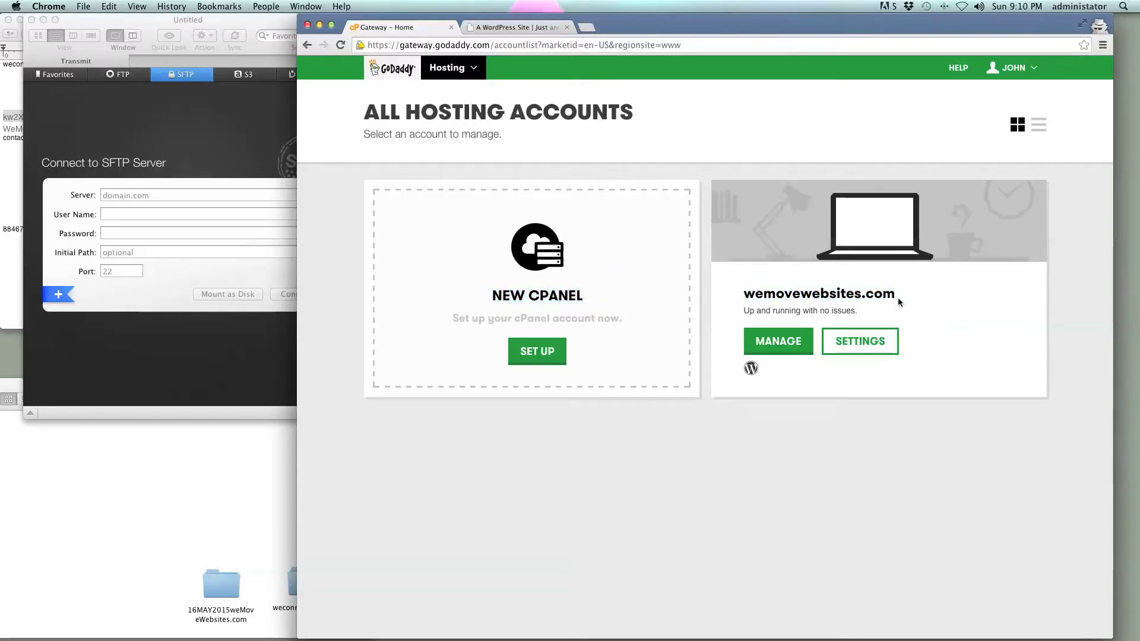
Step: Copy the domain wemovewebsites.com from the hosting account and load it in the WordPress site's browser tab
drag(899, 302, 742, 291)
key(super+c)
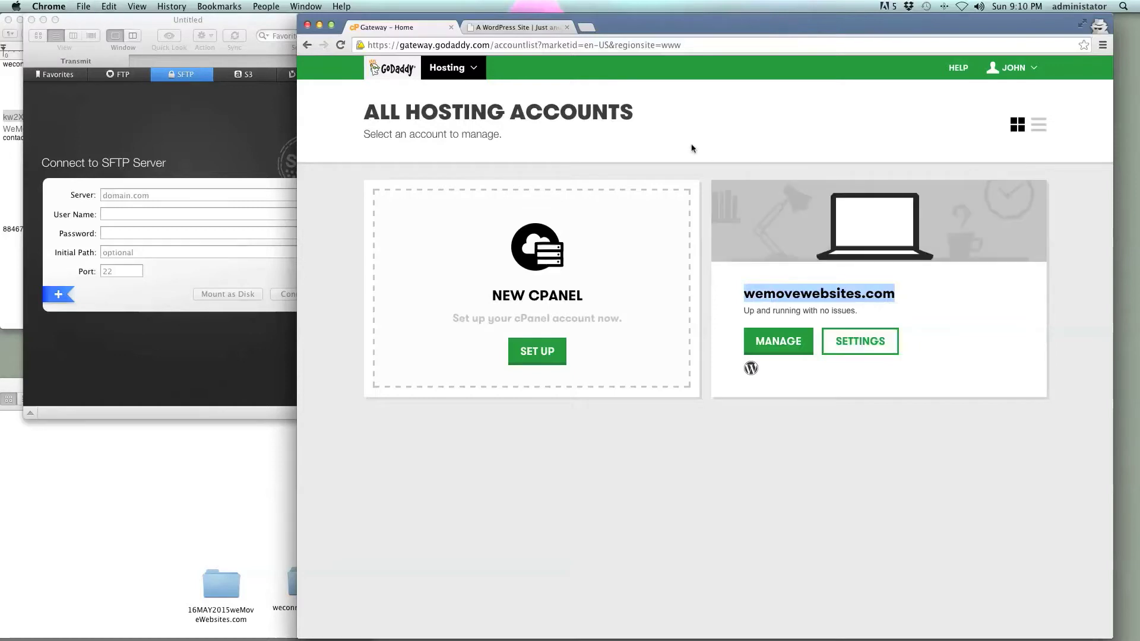
click(538, 30)
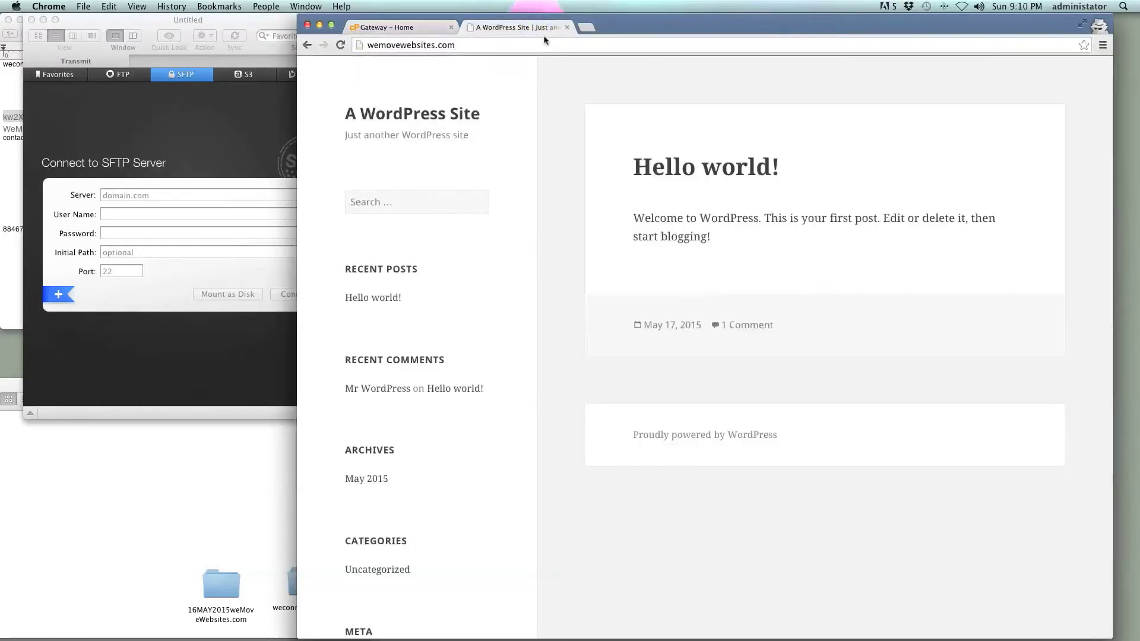
click(492, 43)
key(super+v)
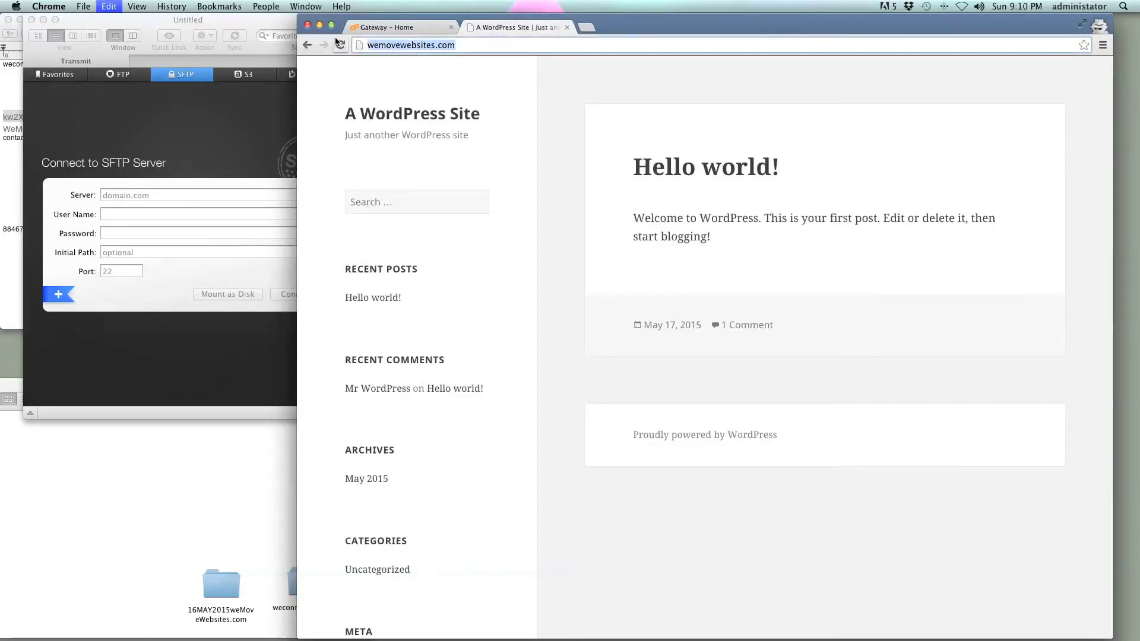
key(Return)
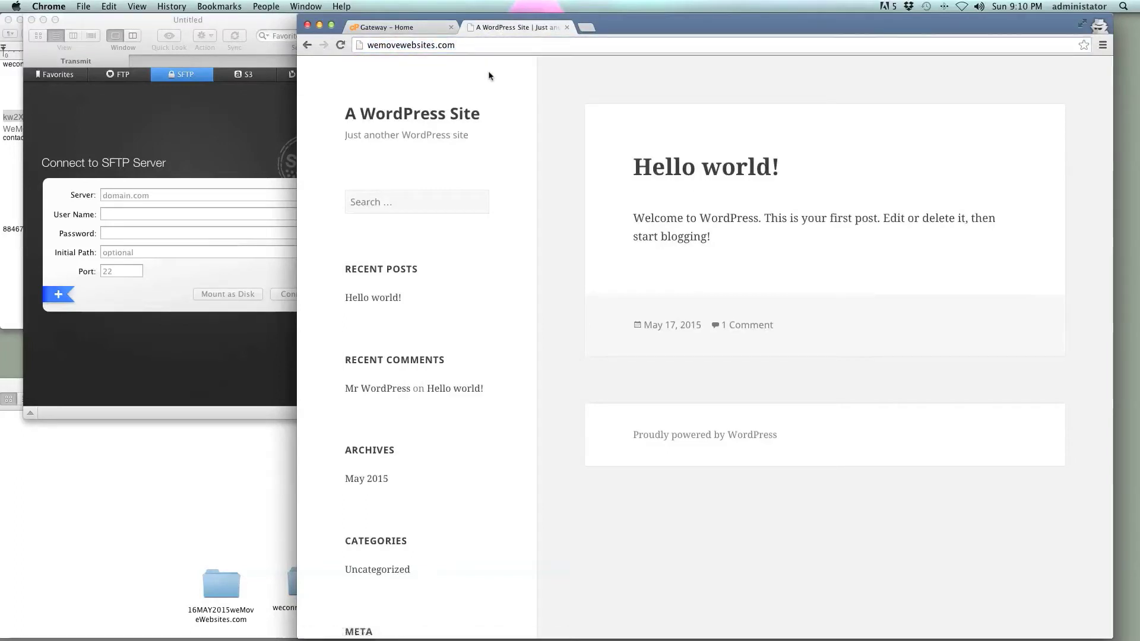
Step: Return to the hosting accounts page and open the SSH & SFTP settings for wemovewebsites.com
click(414, 26)
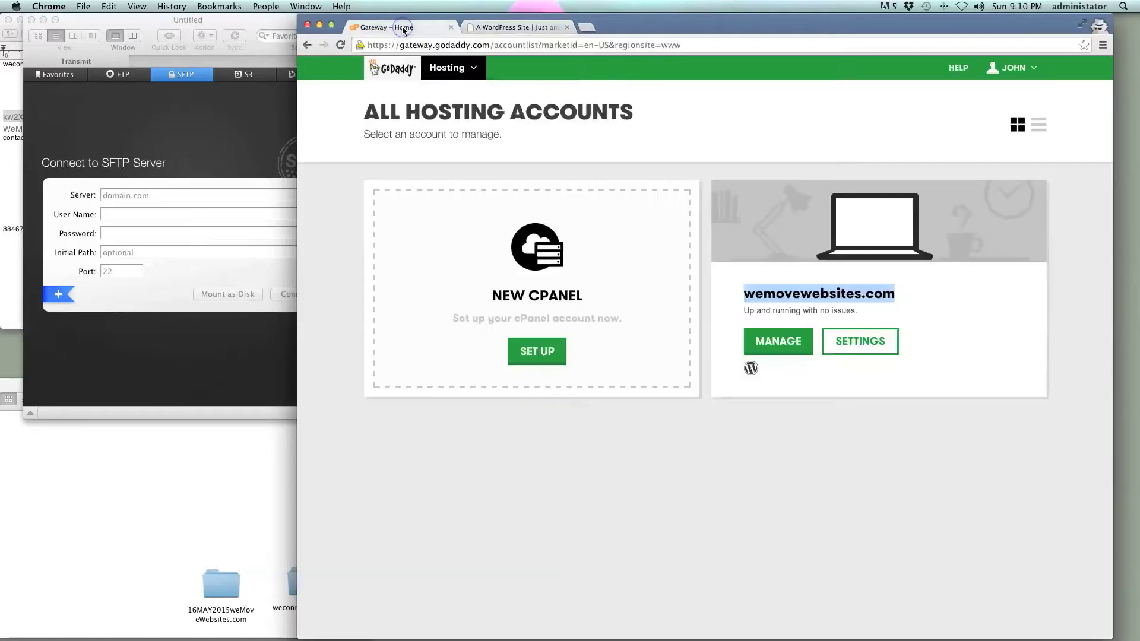
click(868, 353)
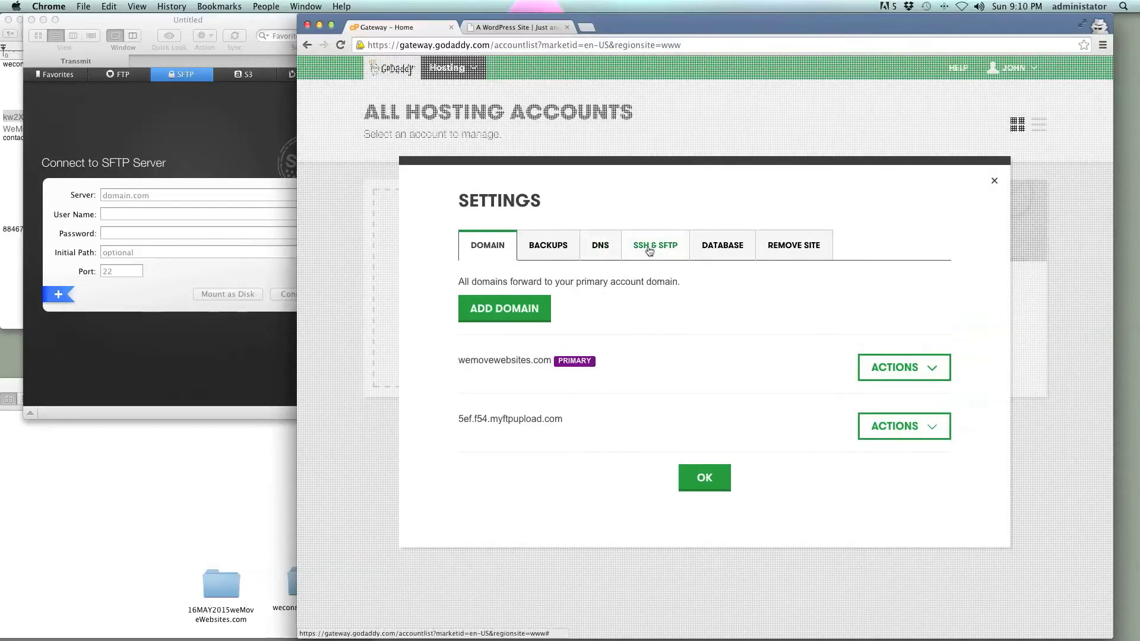
click(650, 251)
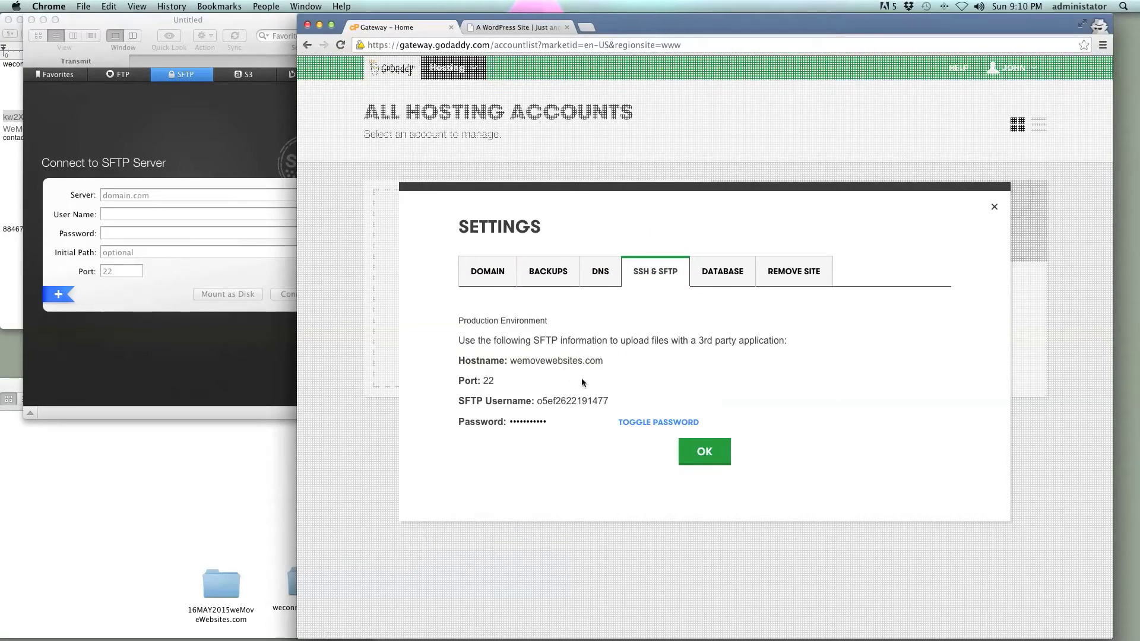
Step: Copy the hostname wemovewebsites.com and the SFTP username from the hosting settings into Transmit's SFTP server and user name fields
drag(603, 363, 511, 359)
key(super+c)
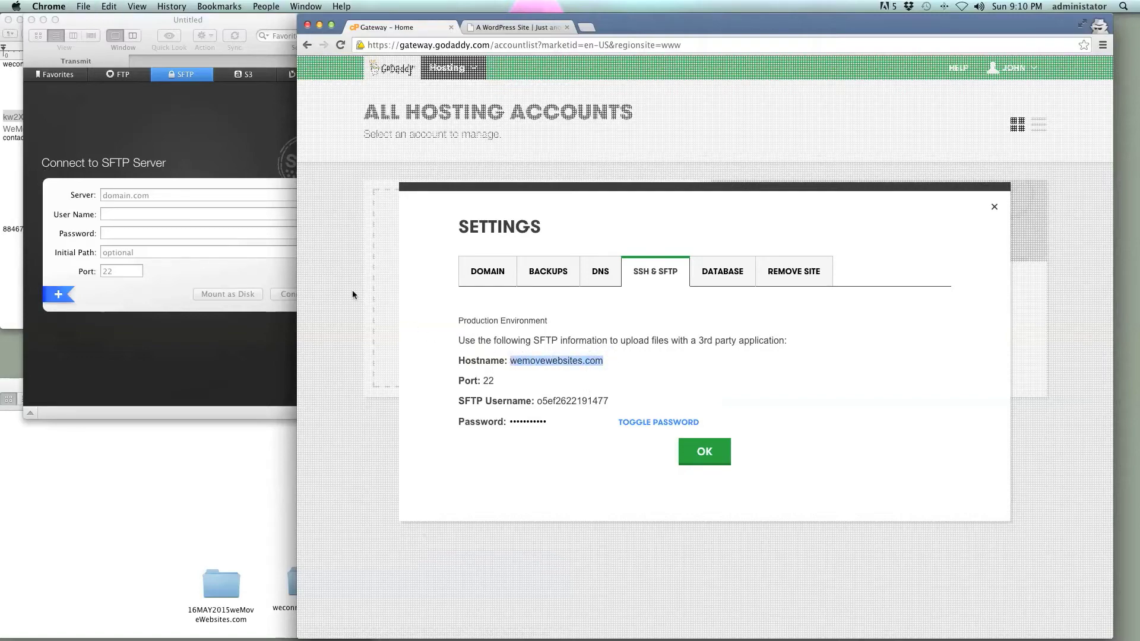
click(223, 197)
key(super+v)
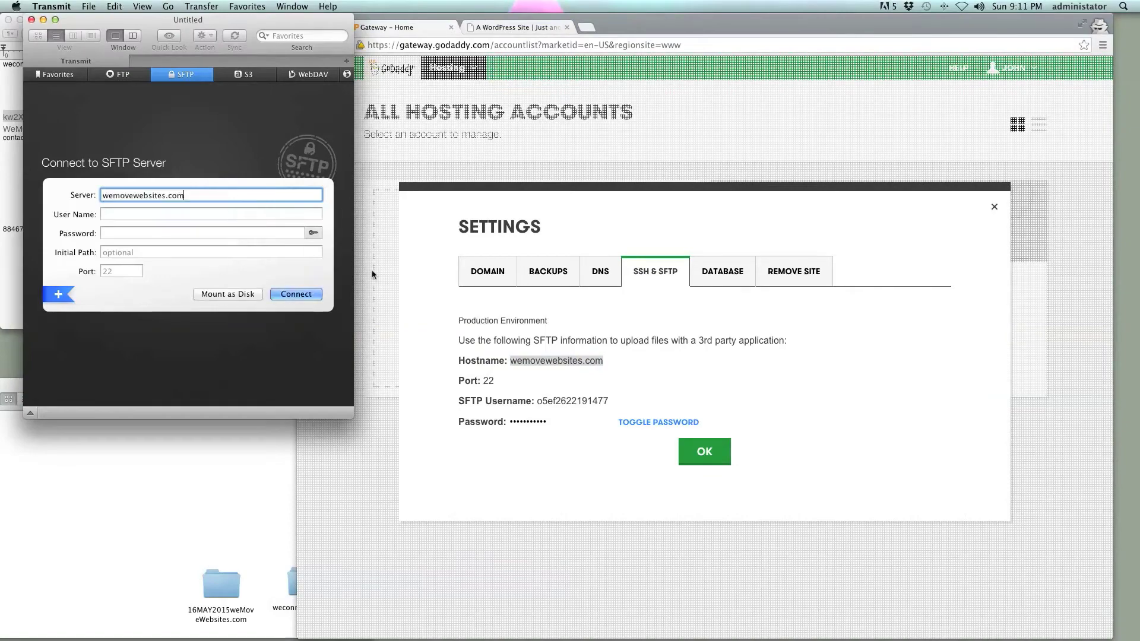
click(570, 401)
double_click(574, 402)
key(super+c)
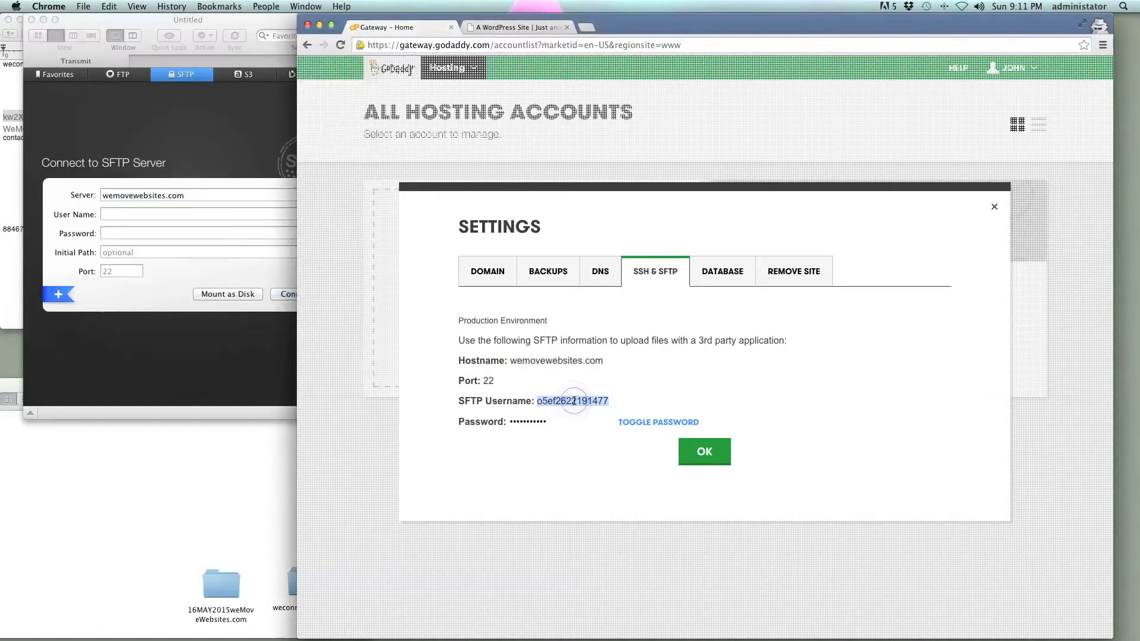
click(195, 216)
key(super+v)
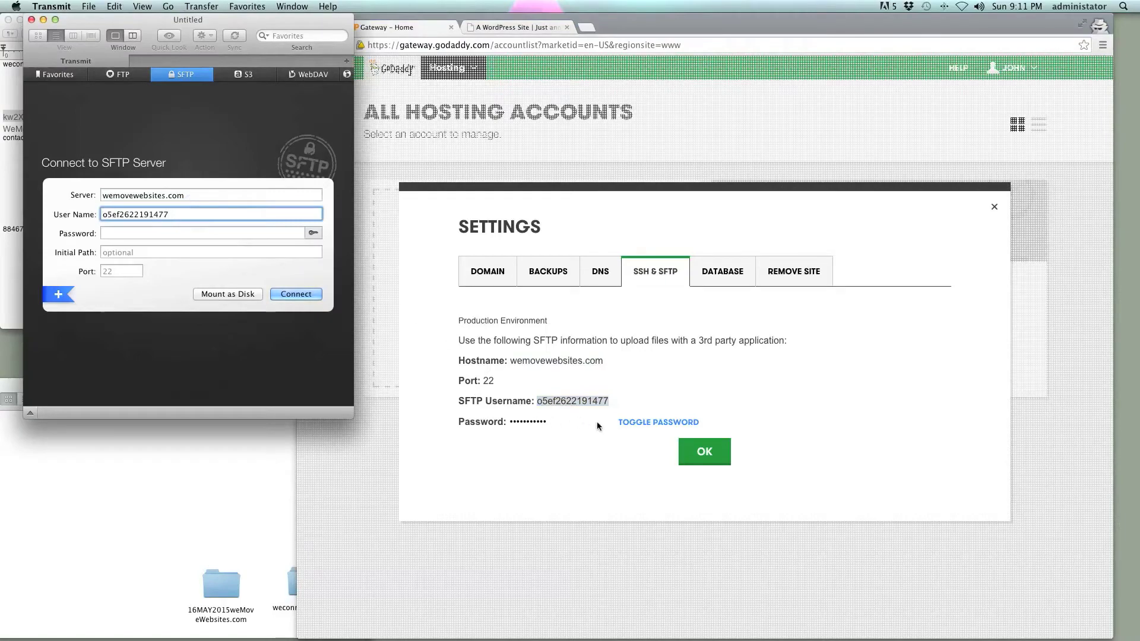
Step: Reveal the SFTP password in the hosting settings, paste it into Transmit's password field and connect to the server
double_click(624, 427)
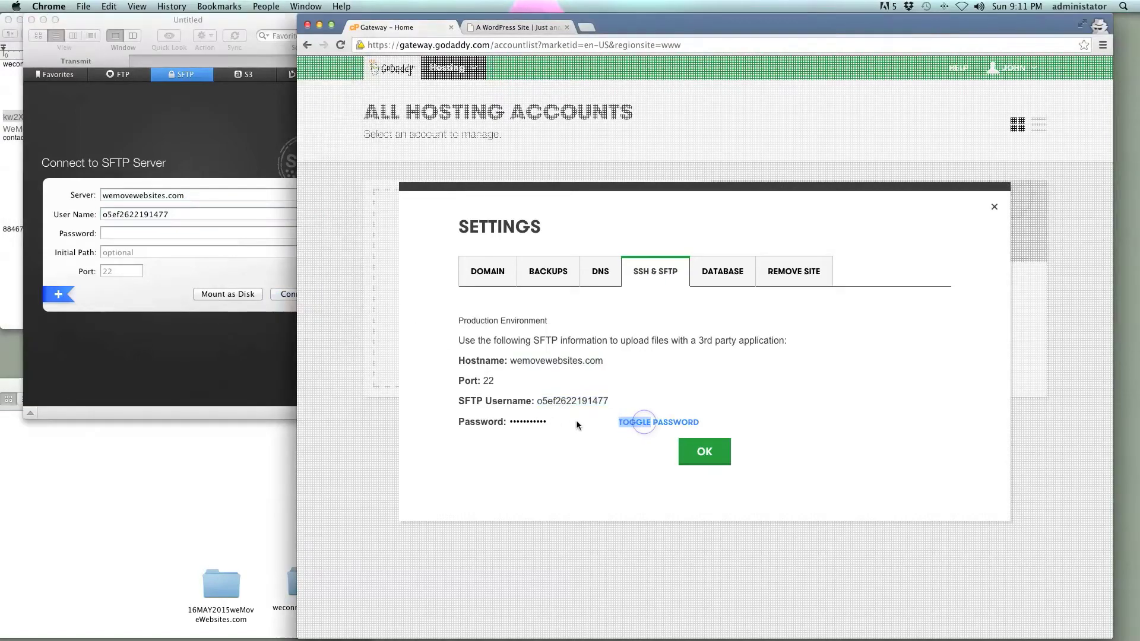
click(622, 427)
drag(559, 423, 507, 419)
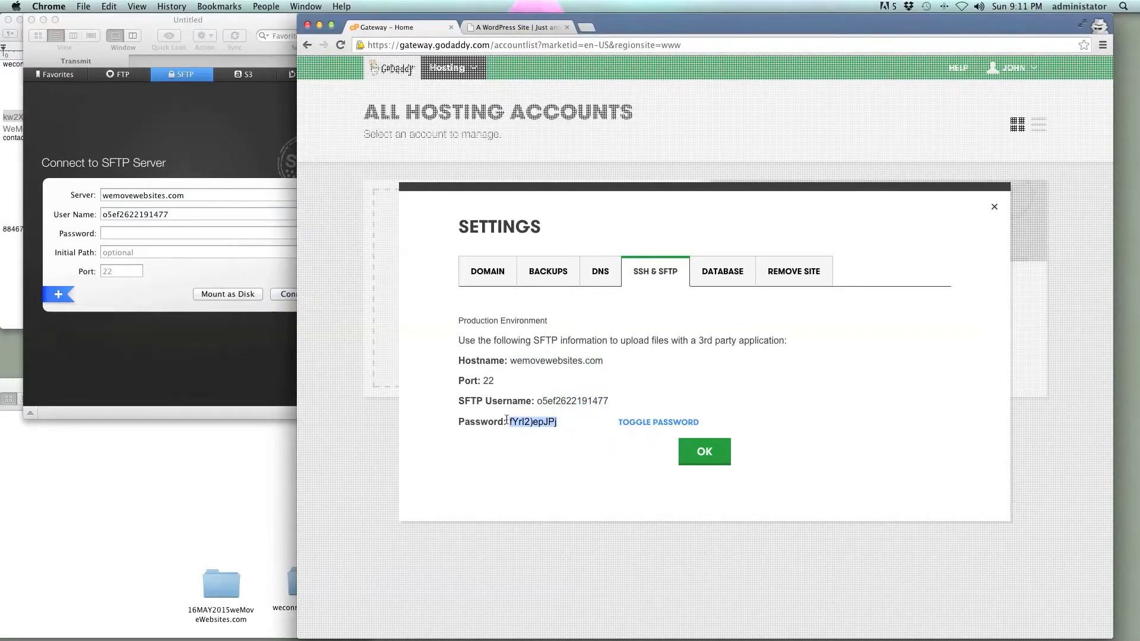
click(176, 239)
key(super+v)
click(297, 294)
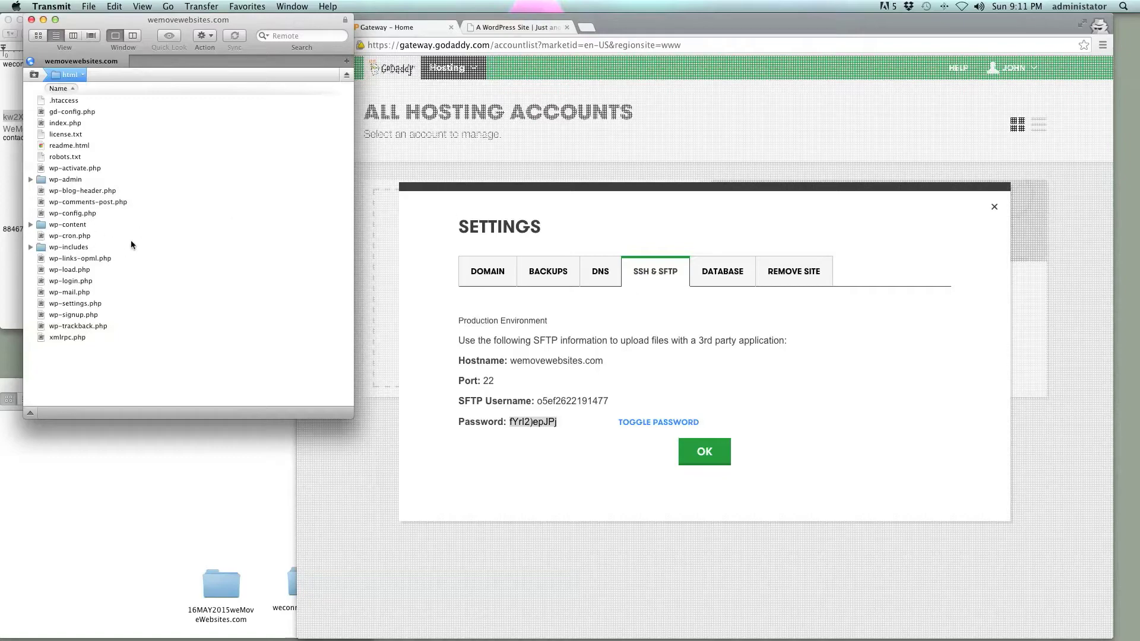
Step: Create a folder named WeMoveWebsites in the WeConnectWebsites.com - Desktop Finder window
click(177, 421)
drag(167, 396, 207, 392)
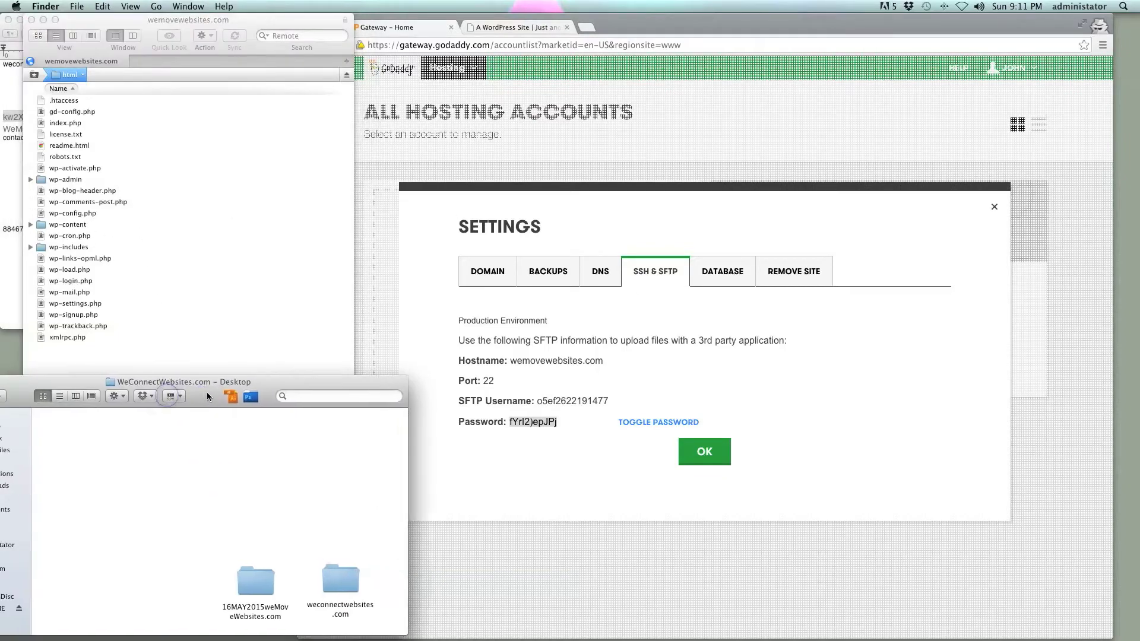
right_click(130, 440)
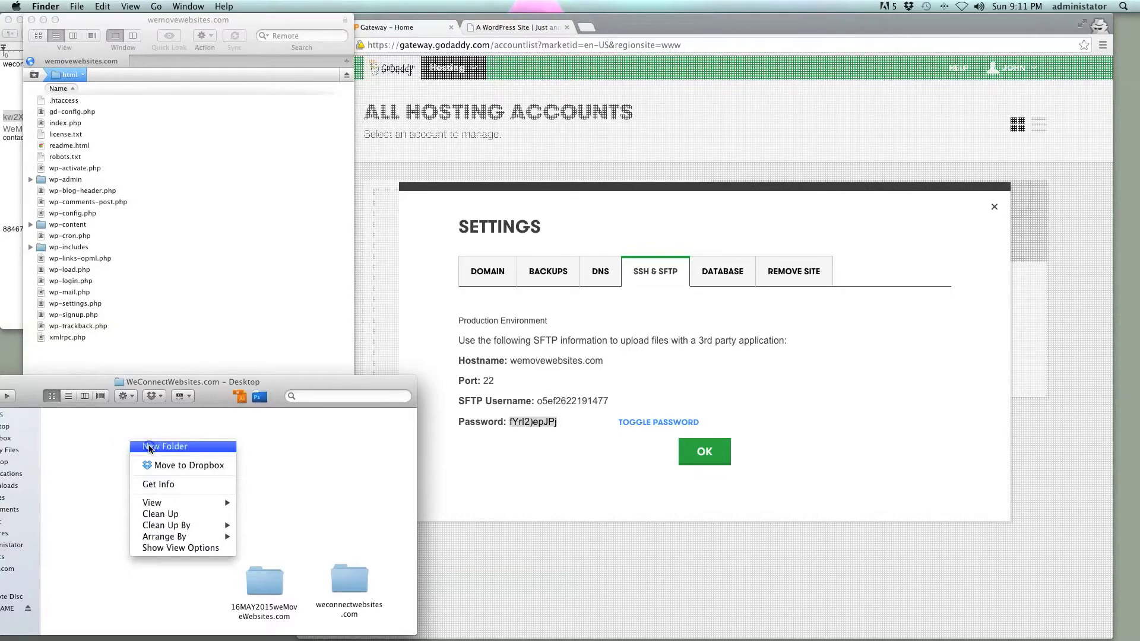
click(150, 447)
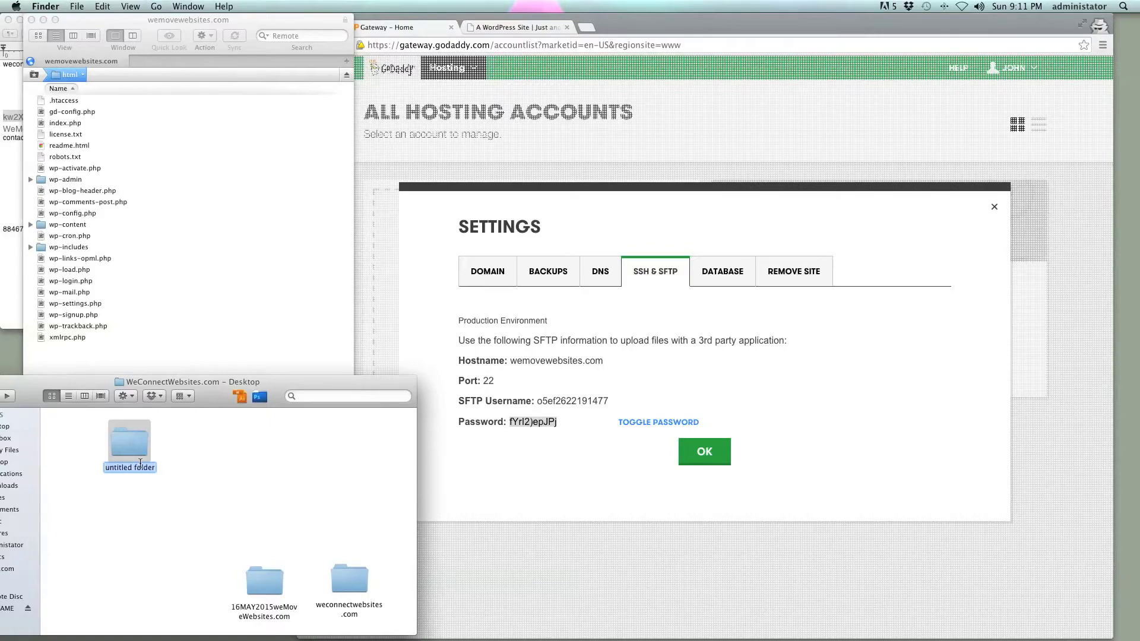
text(WeMoveWebsites)
key(Return)
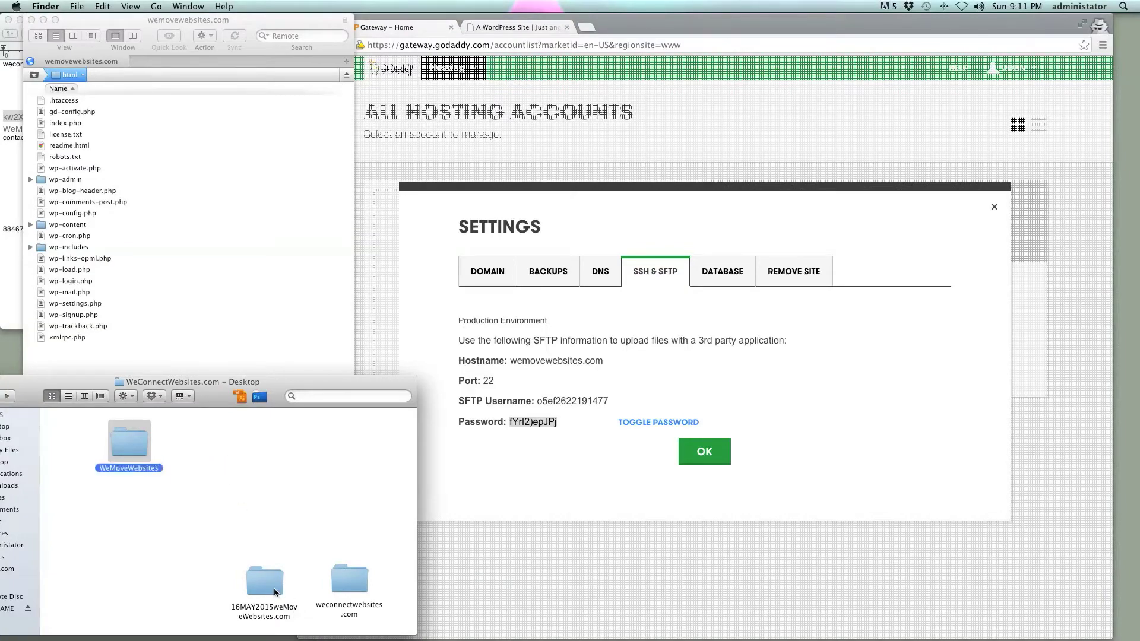
drag(270, 581, 277, 555)
Step: Select all remote site files from .htaccess to xmlrpc.php in Transmit and download them into the WeMoveWebsites folder
click(180, 305)
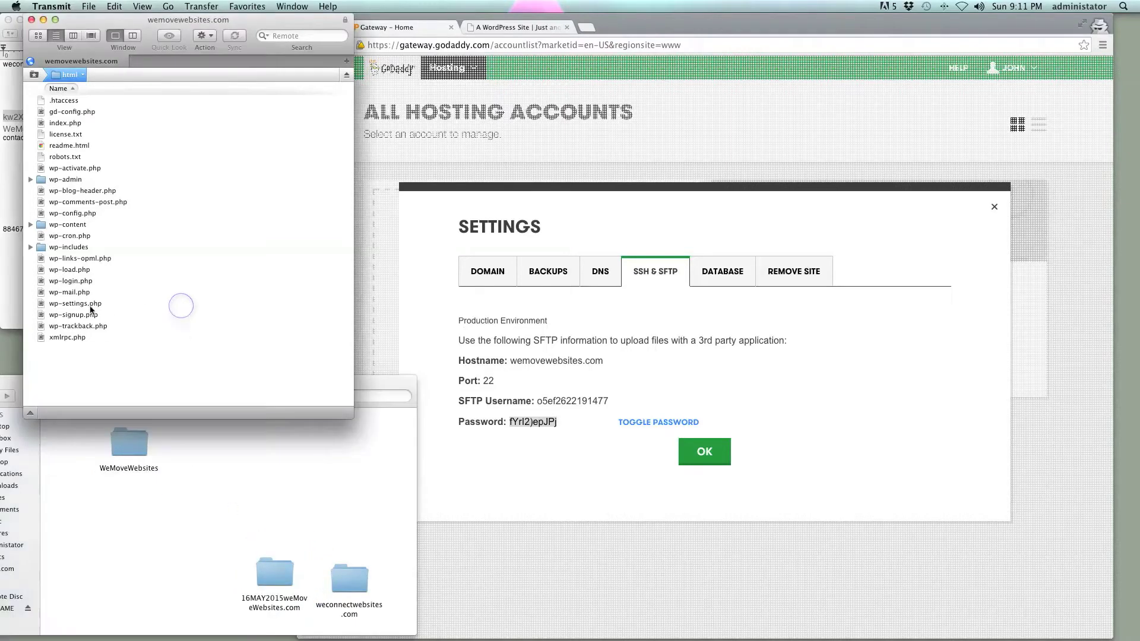
click(61, 102)
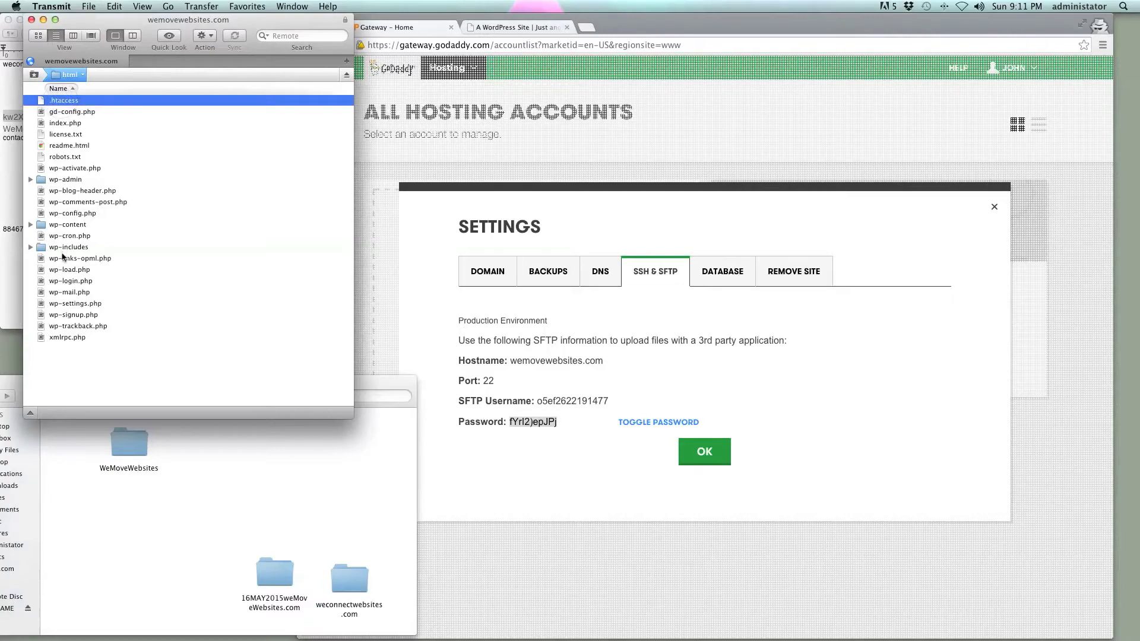
shift+click(51, 338)
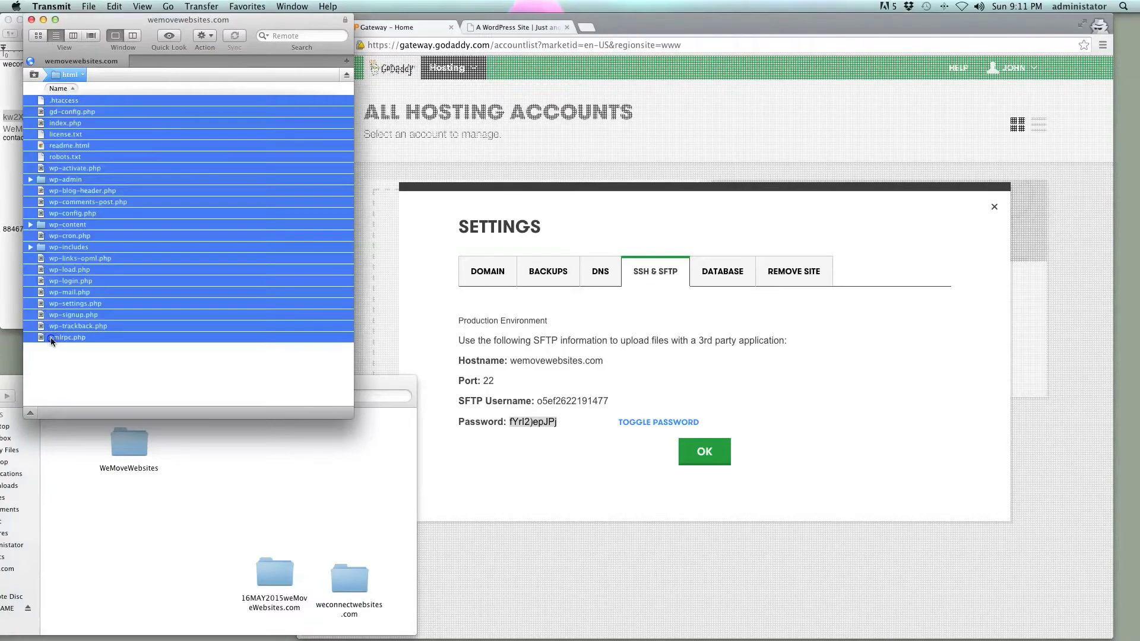
right_click(53, 253)
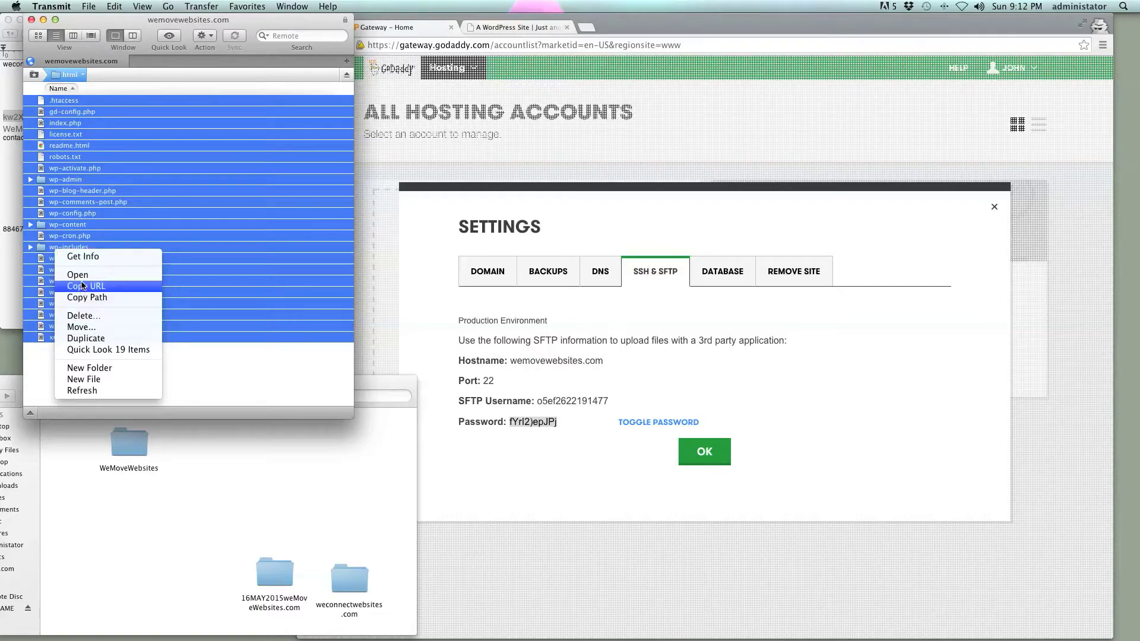
click(103, 213)
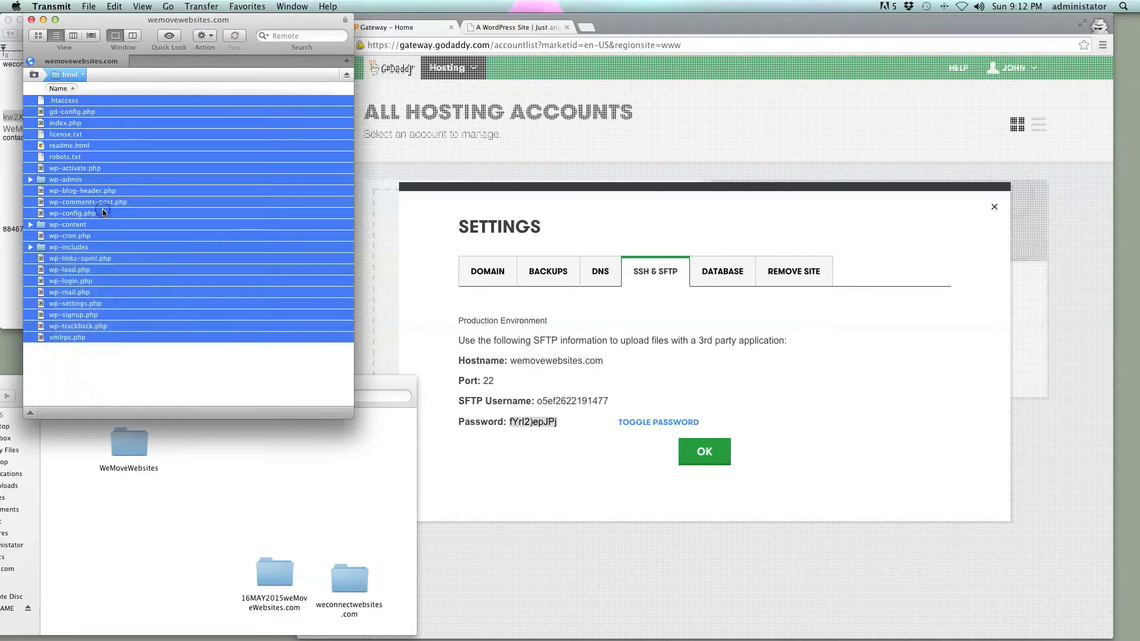
drag(102, 213, 128, 445)
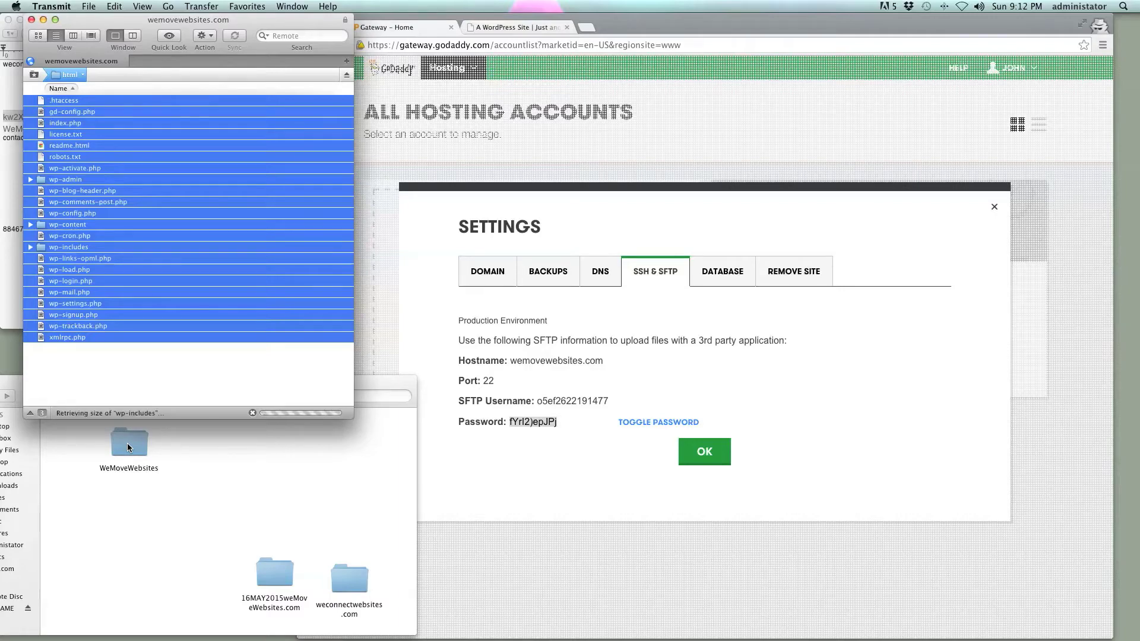
Step: Switch to Chrome, show the hosting account's database settings and open its phpMyAdmin URL
click(670, 194)
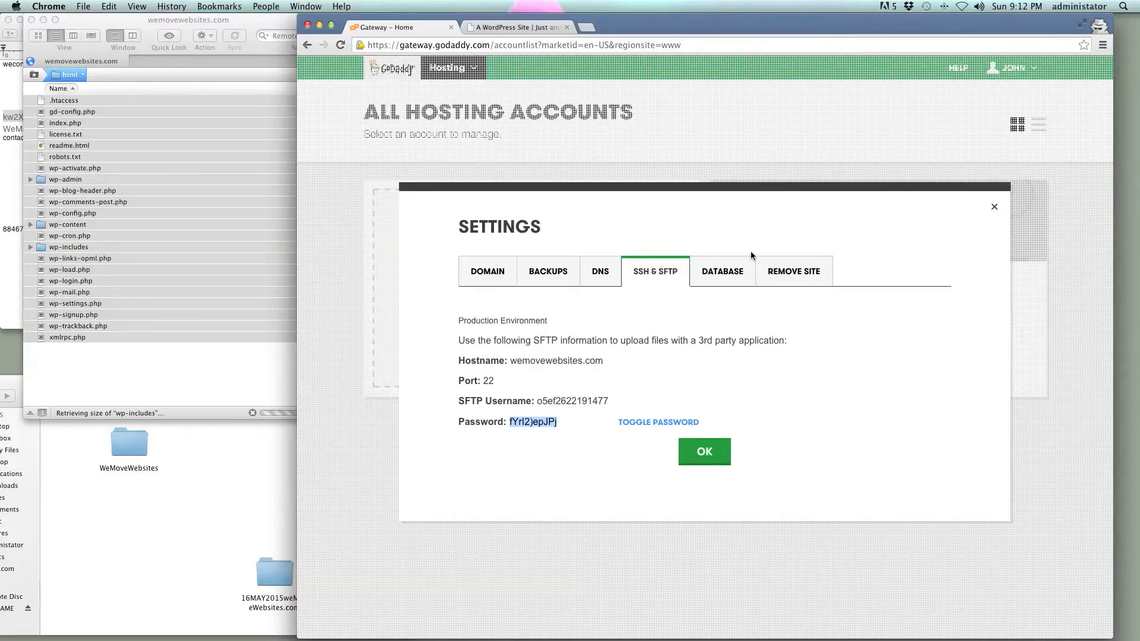
click(727, 270)
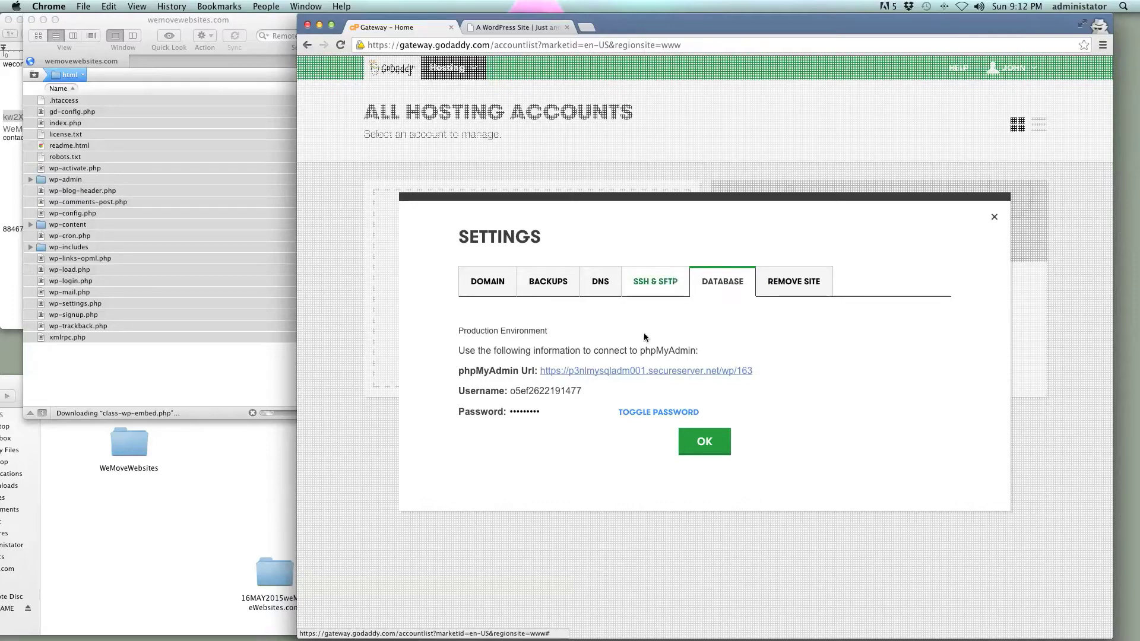
click(592, 371)
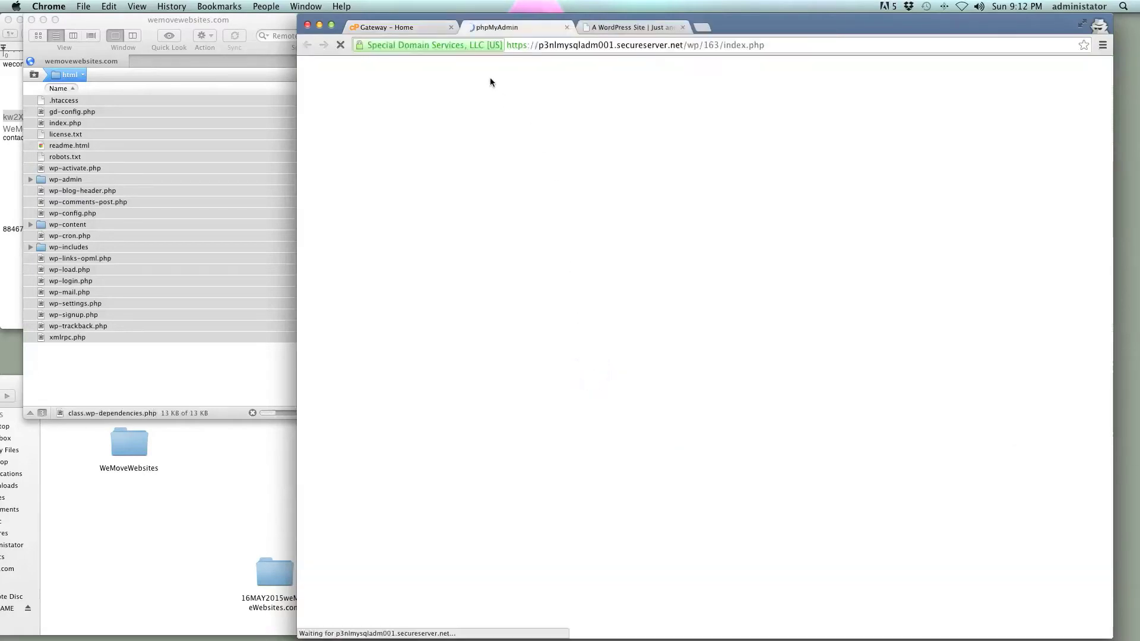
Step: Copy the database username from the hosting settings into the phpMyAdmin login's username field
click(399, 27)
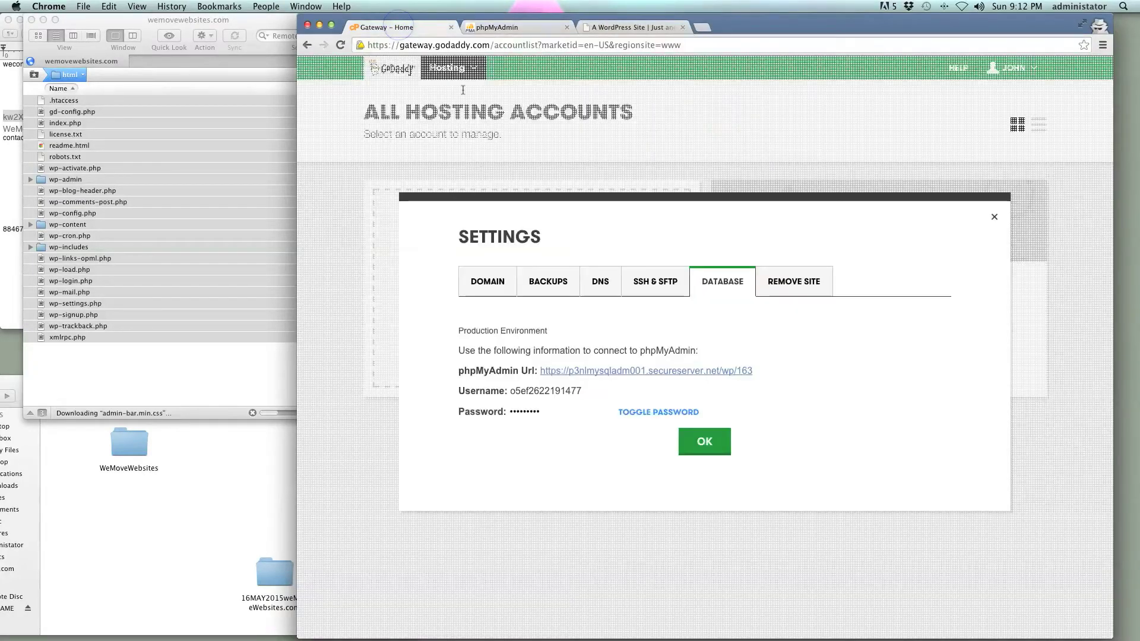
double_click(546, 387)
key(super+c)
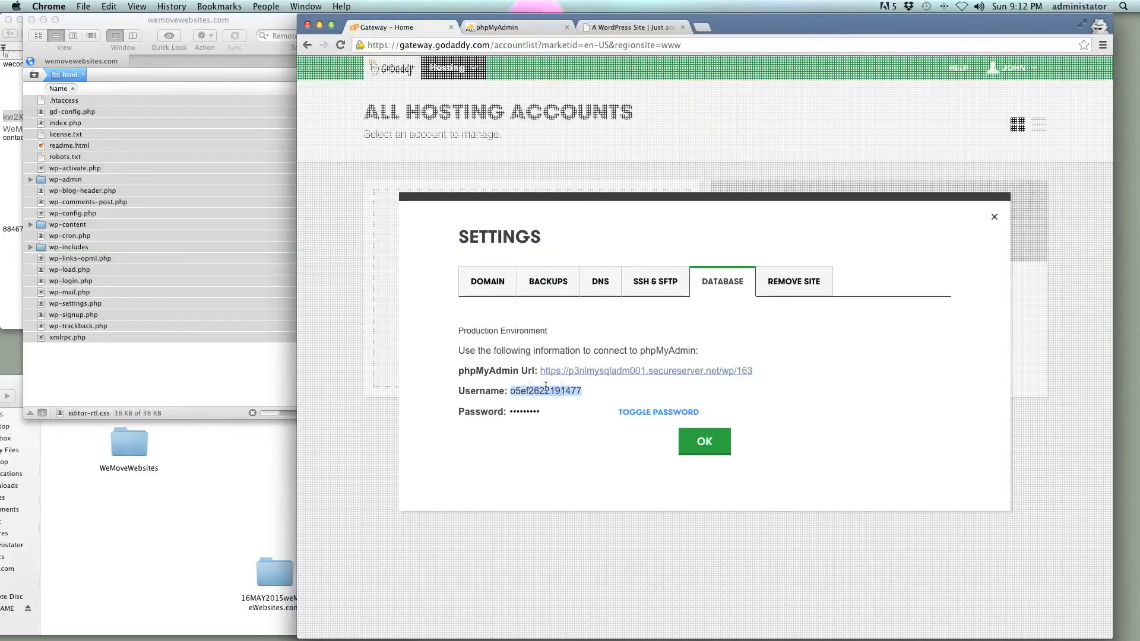
click(606, 27)
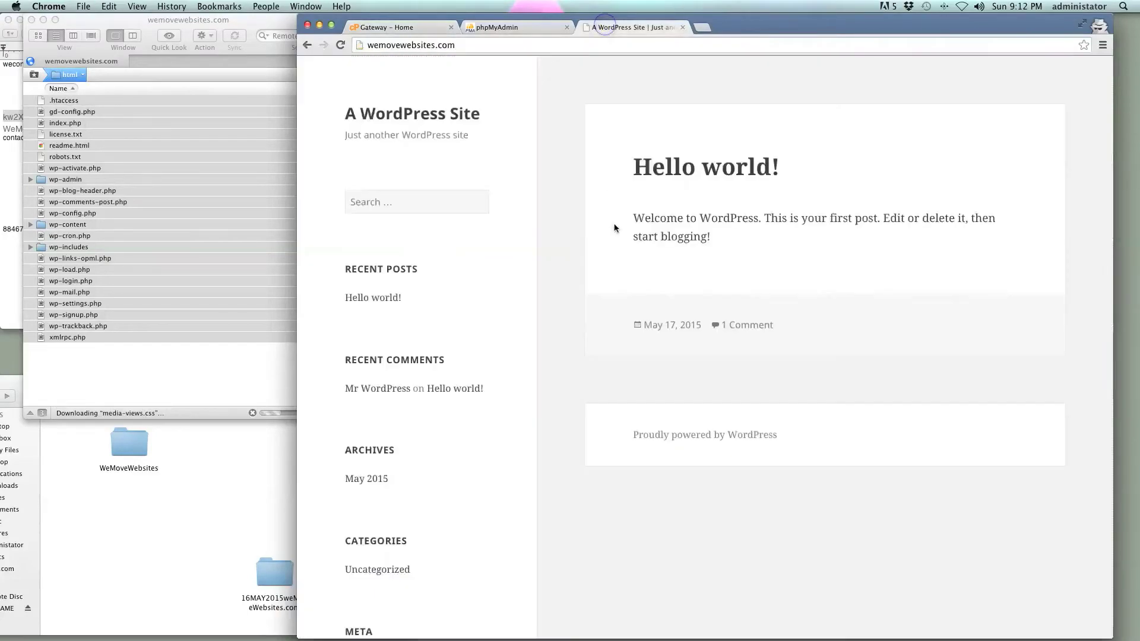
click(522, 27)
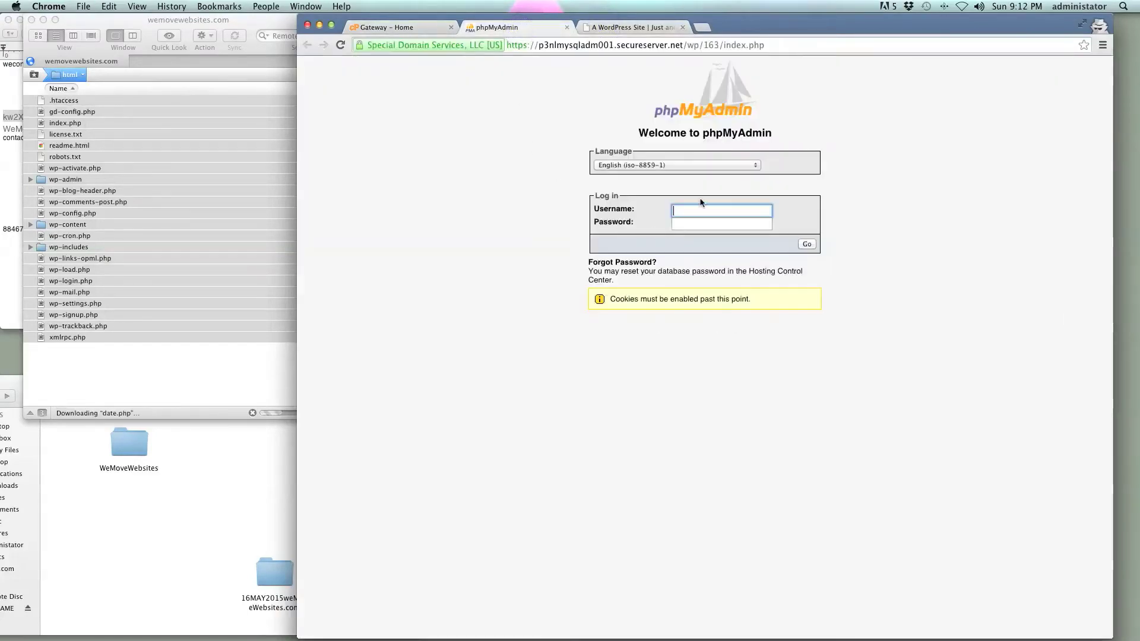
key(super+v)
Step: Reveal the database password in the hosting settings, copy it into the phpMyAdmin login's password field and log in
click(410, 27)
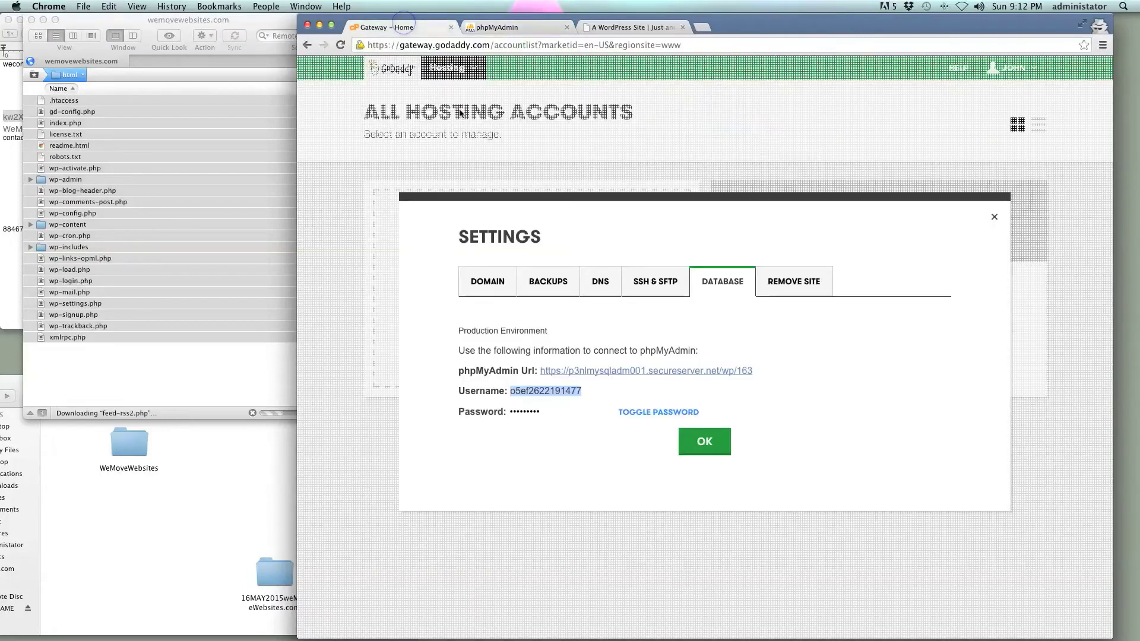
click(627, 413)
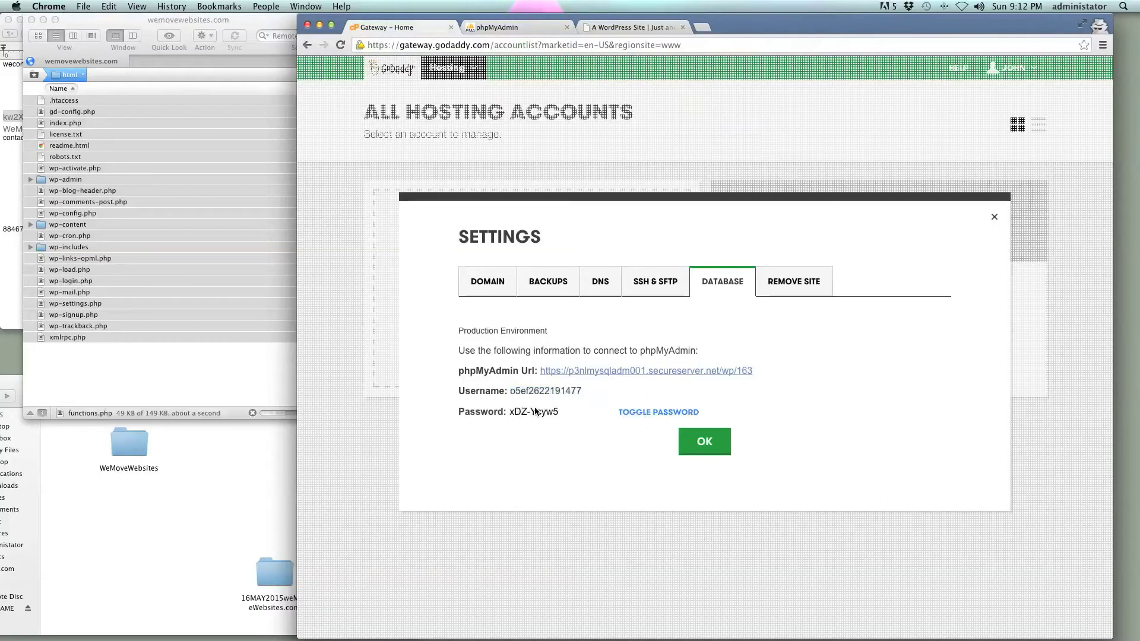
drag(563, 413, 511, 414)
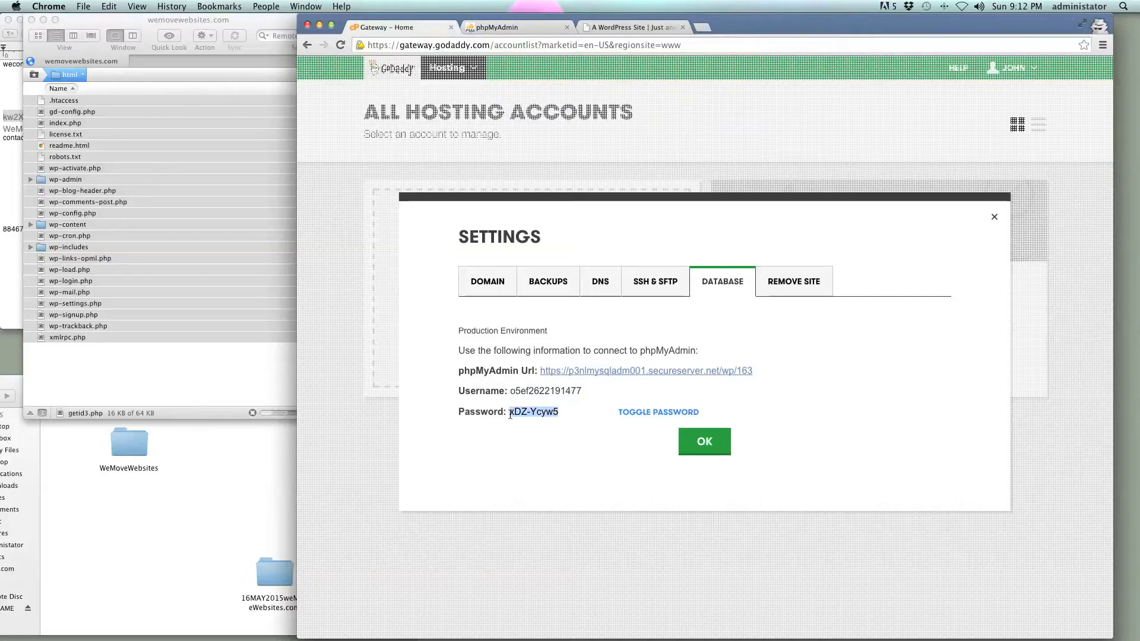
key(super+c)
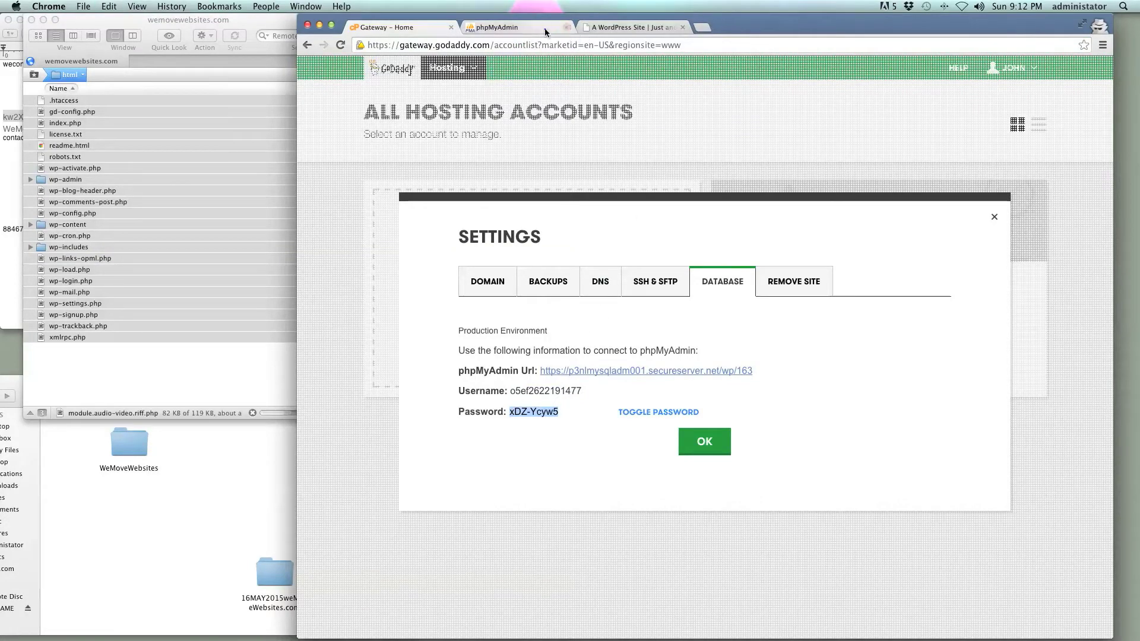
click(538, 27)
click(707, 221)
key(super+v)
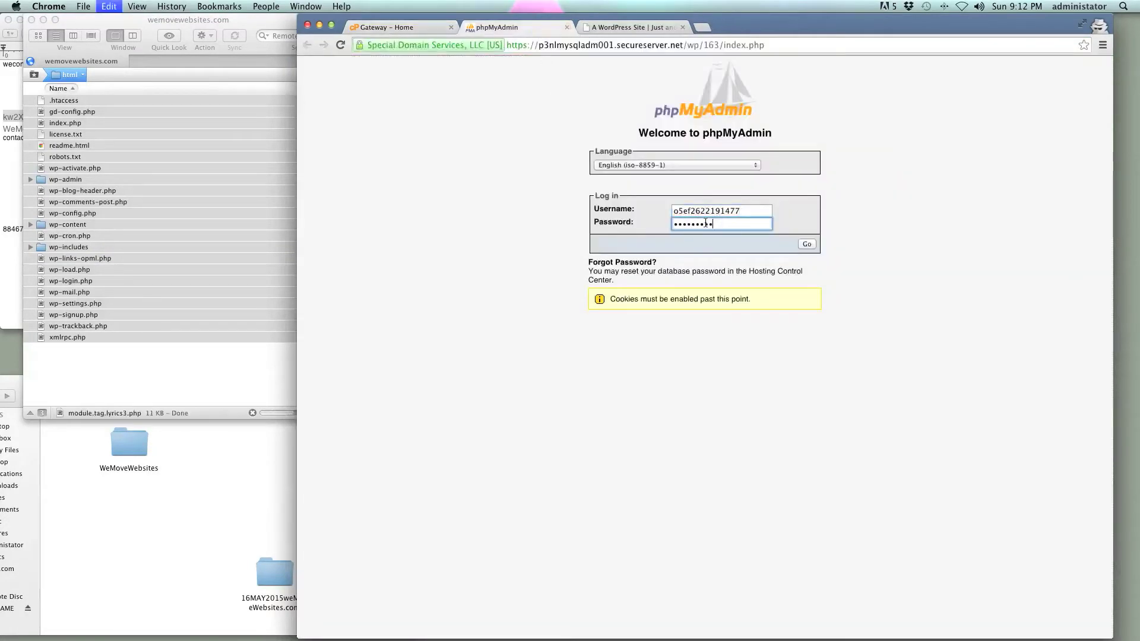
click(802, 247)
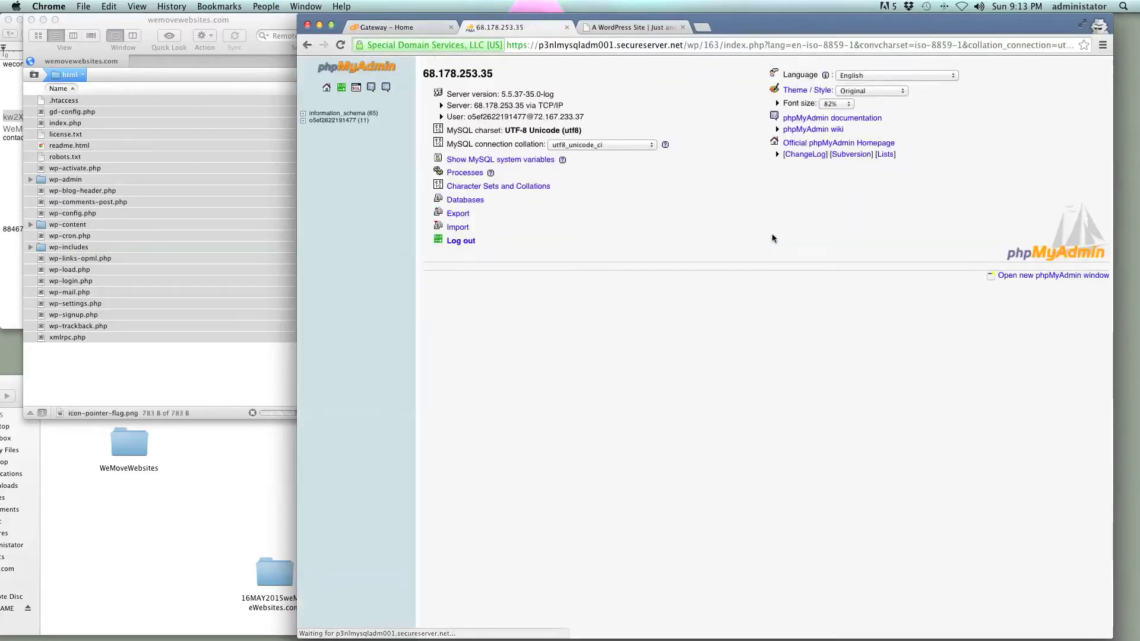
Step: Export all tables of the WordPress database from phpMyAdmin in SQL format, saved as a file
click(326, 121)
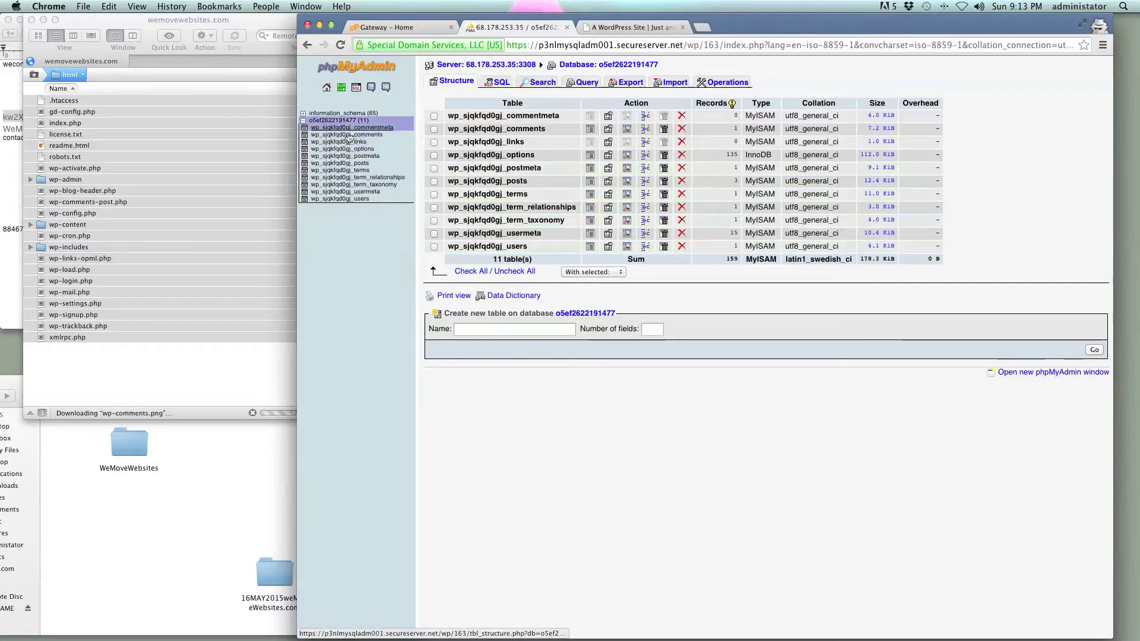
click(626, 83)
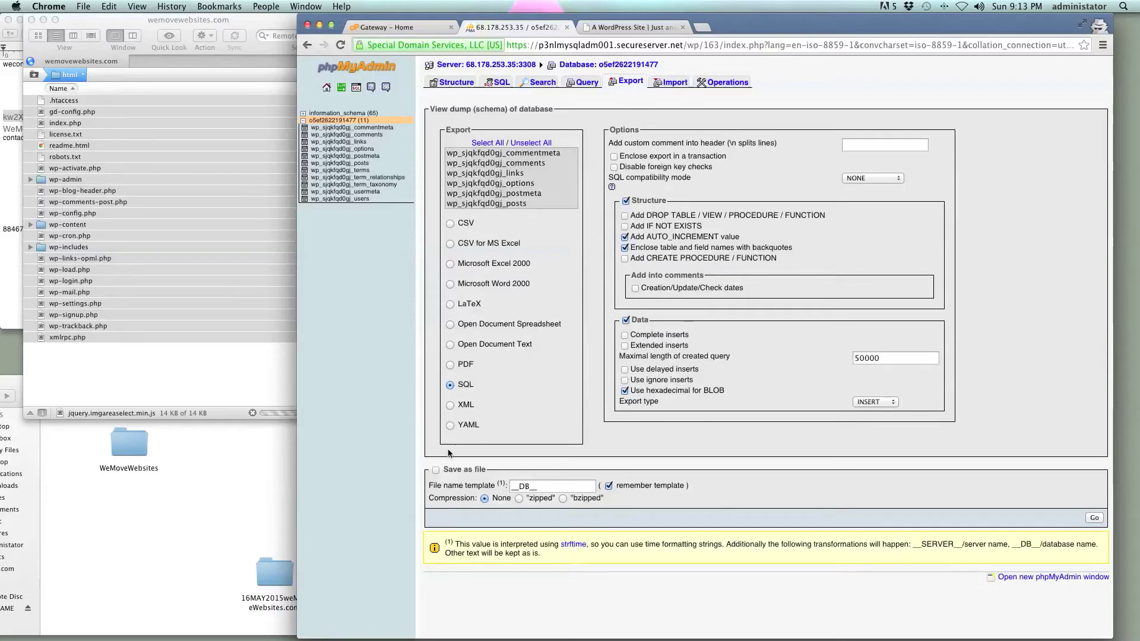
click(436, 469)
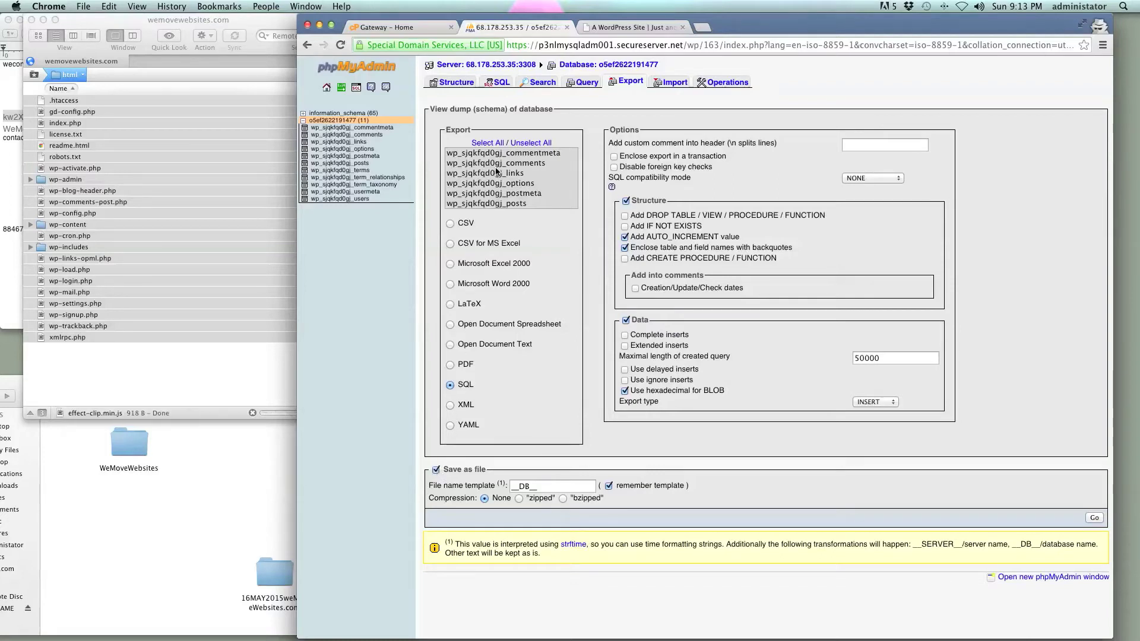
scroll(496, 198, down, 3)
scroll(496, 179, up, 3)
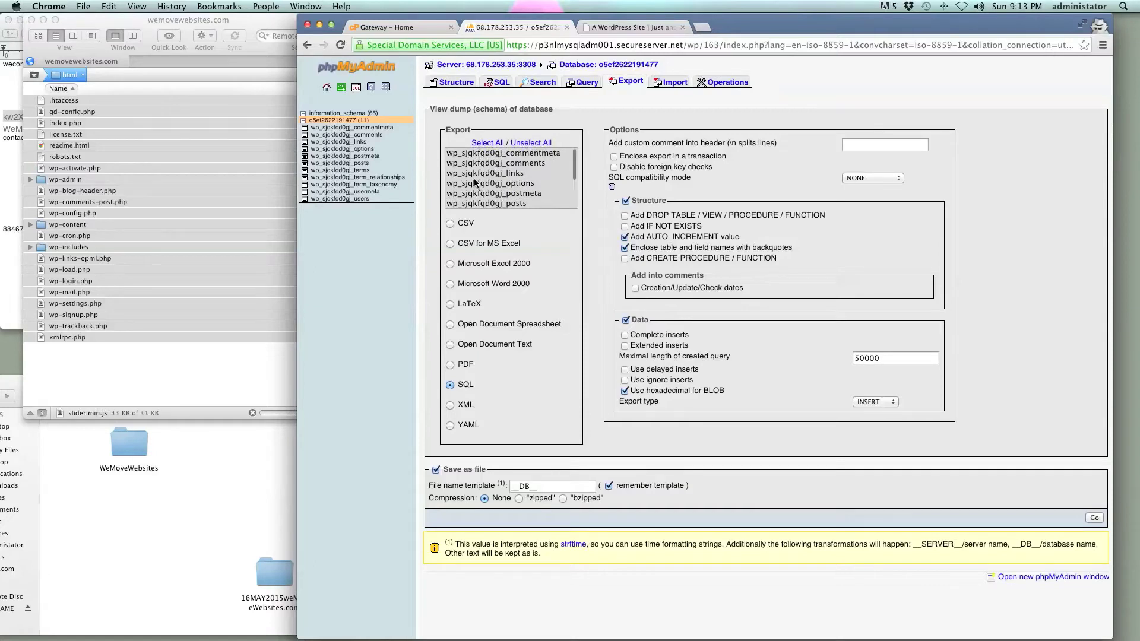
click(1094, 519)
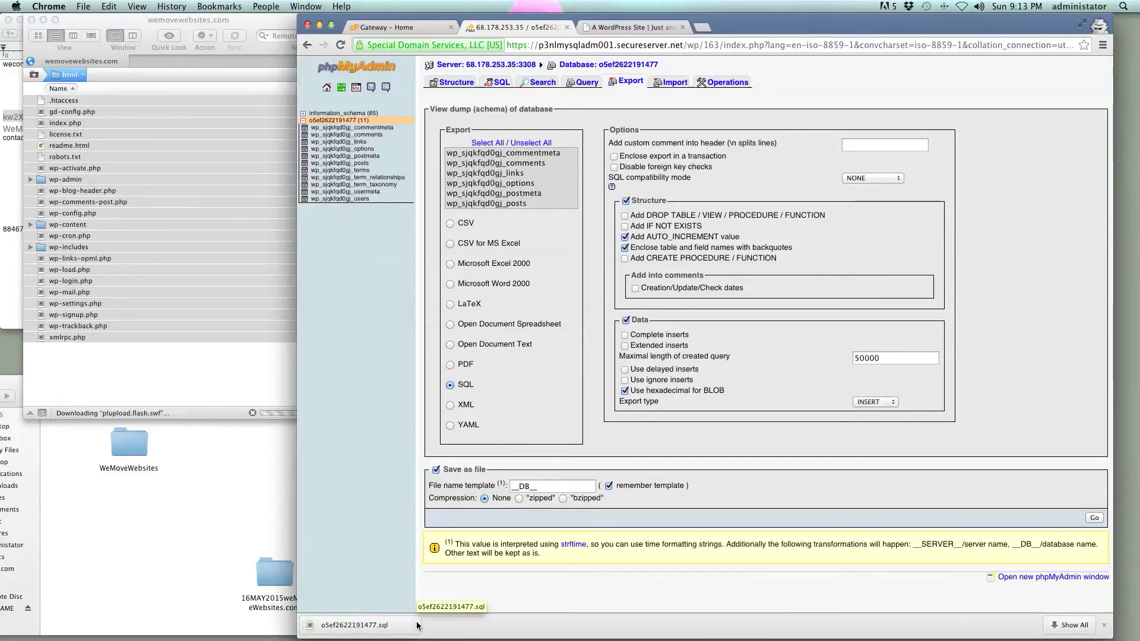
Step: Show the downloaded SQL file in Finder, move it from Downloads beside the WeMoveWebsites folder and close the Downloads window
click(417, 625)
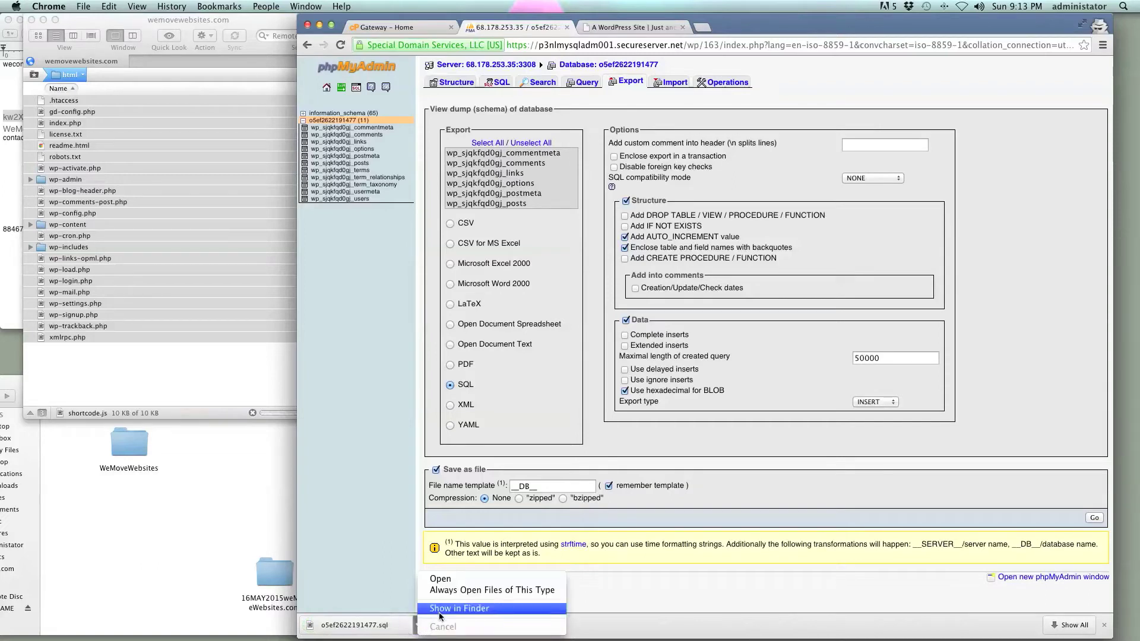
click(439, 610)
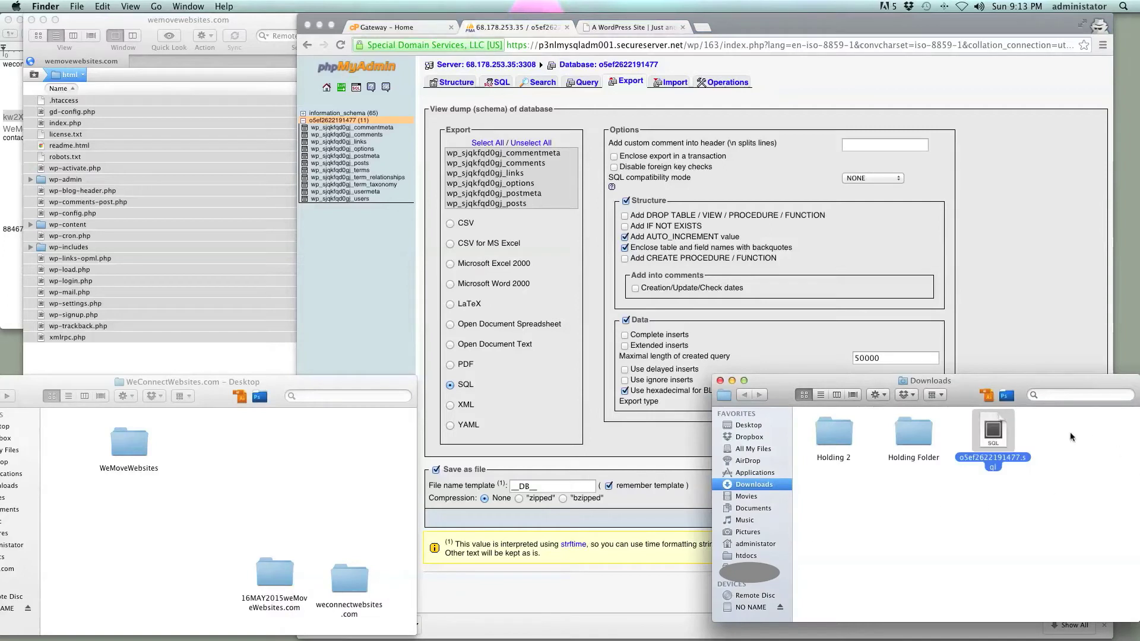
click(1029, 432)
click(1003, 433)
drag(1003, 435, 241, 450)
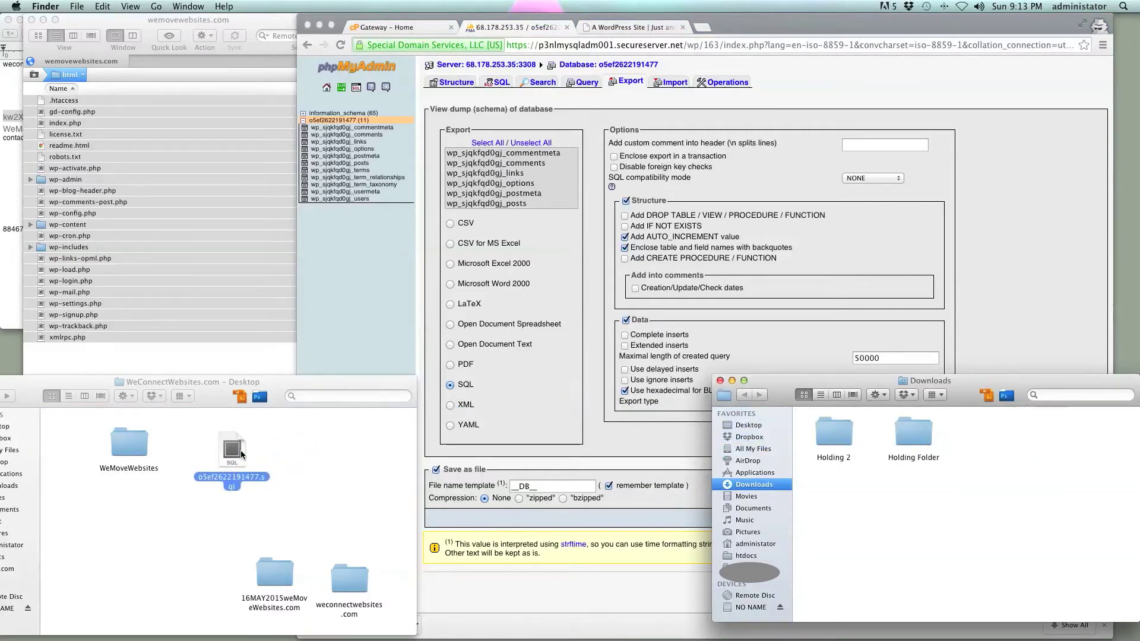
click(1055, 435)
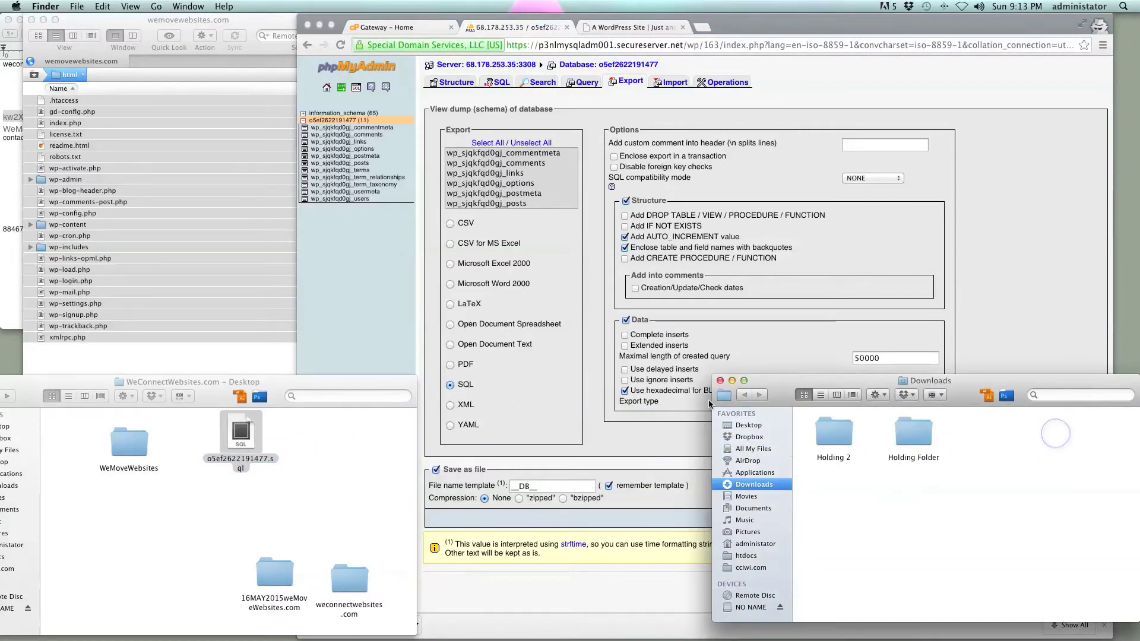
click(720, 381)
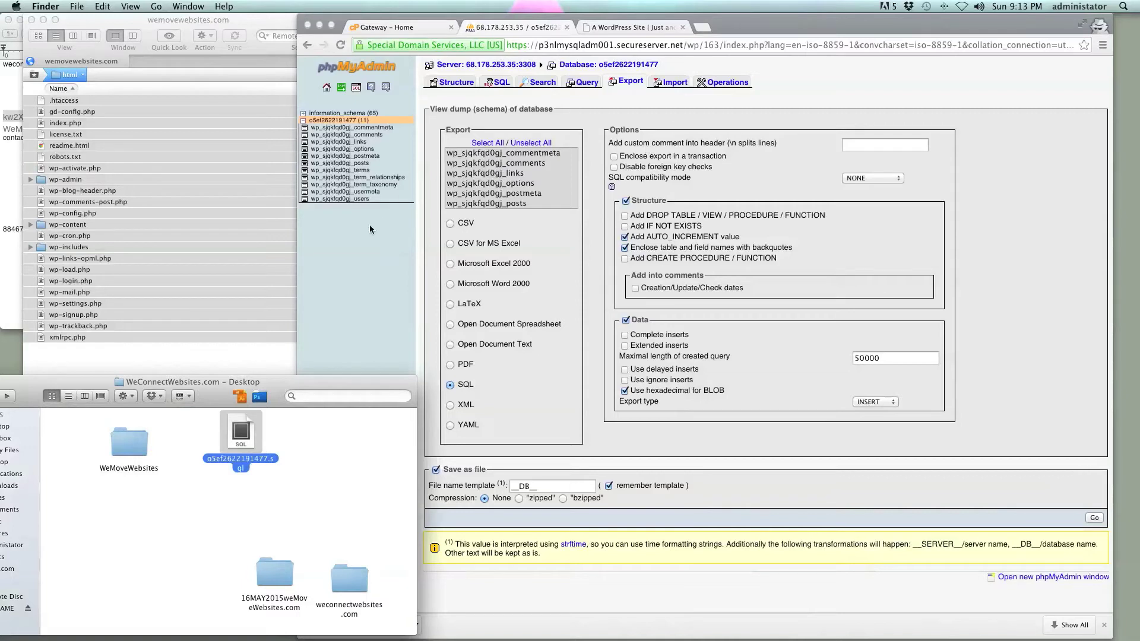
Step: Shift the Chrome window slightly aside and close the database settings on the GoDaddy hosting accounts page
click(142, 354)
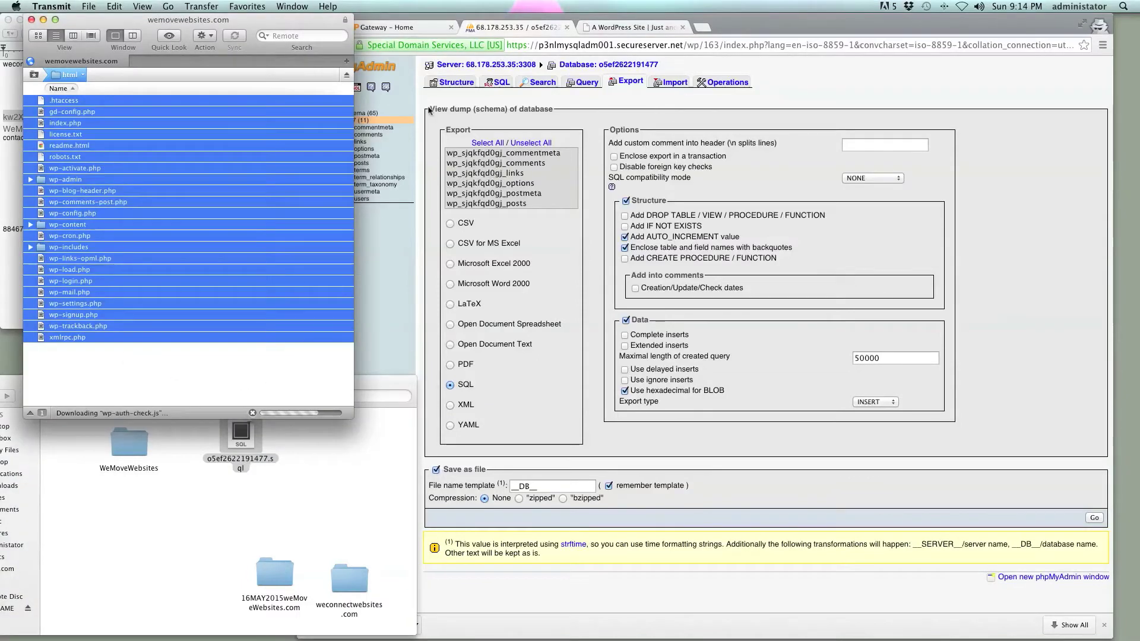
drag(588, 21, 629, 23)
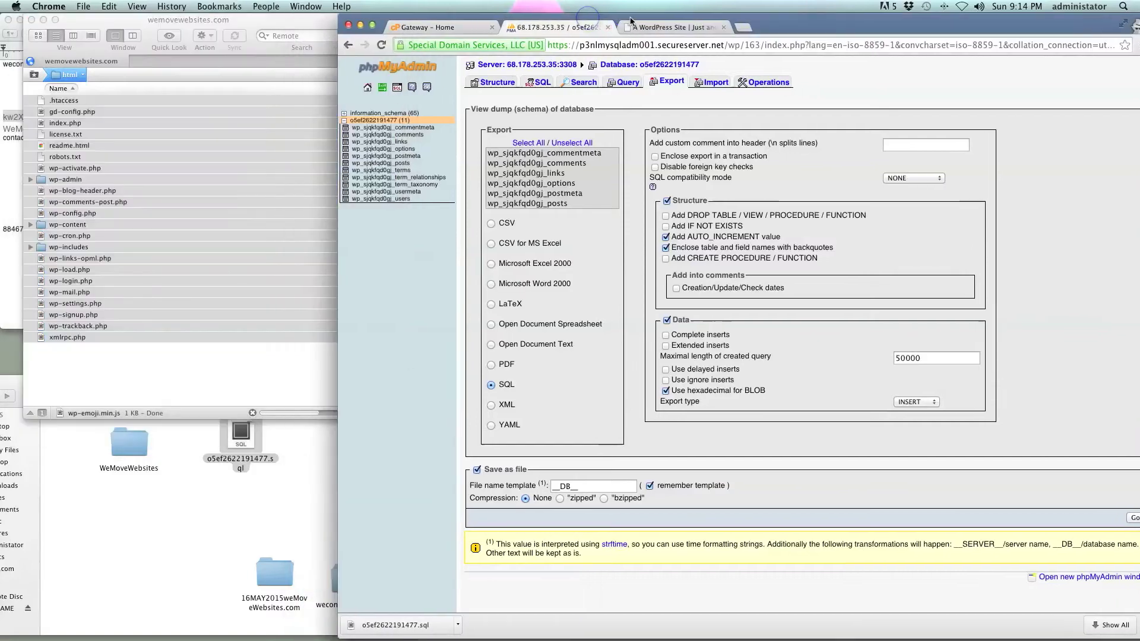
click(657, 28)
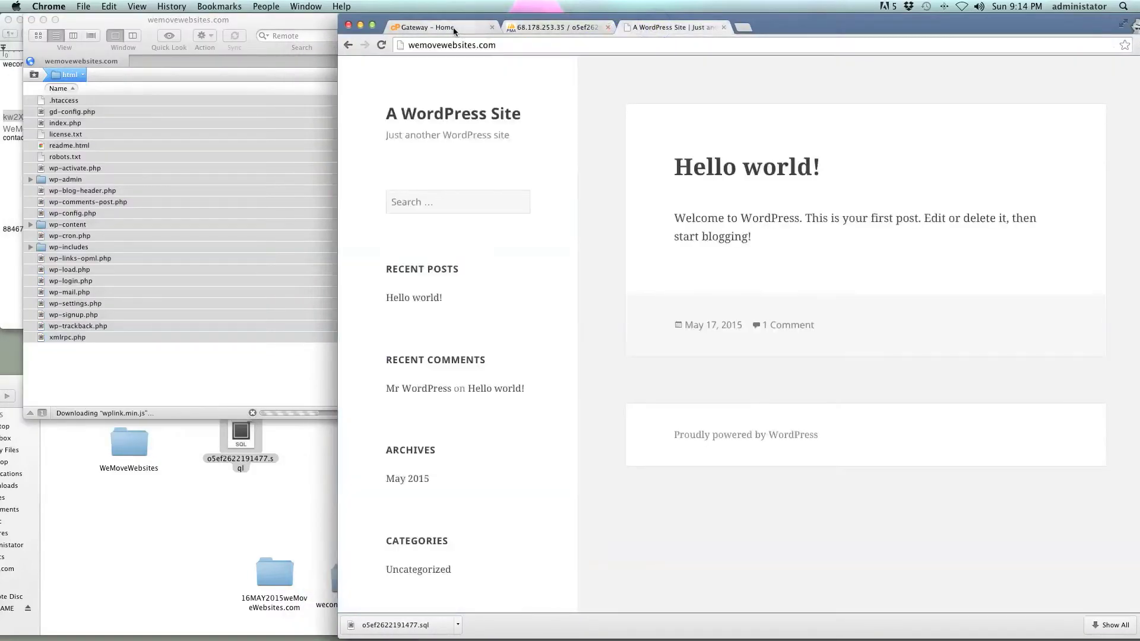
click(455, 29)
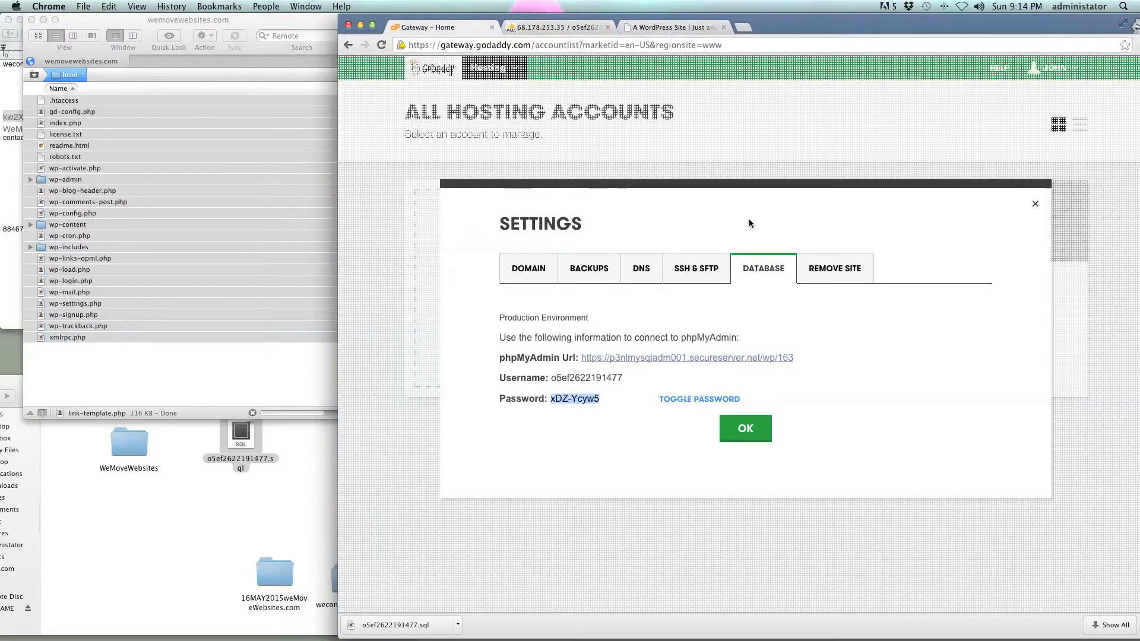
click(1035, 204)
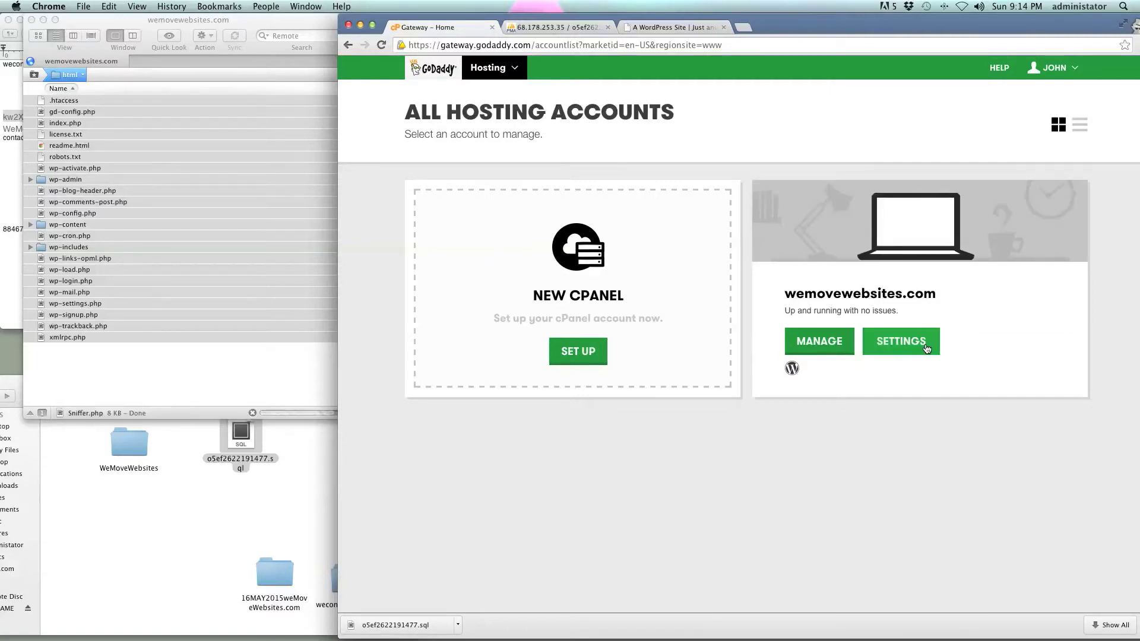
Step: Check the file transfer in Transmit and dismiss the download notification once it appears
click(240, 386)
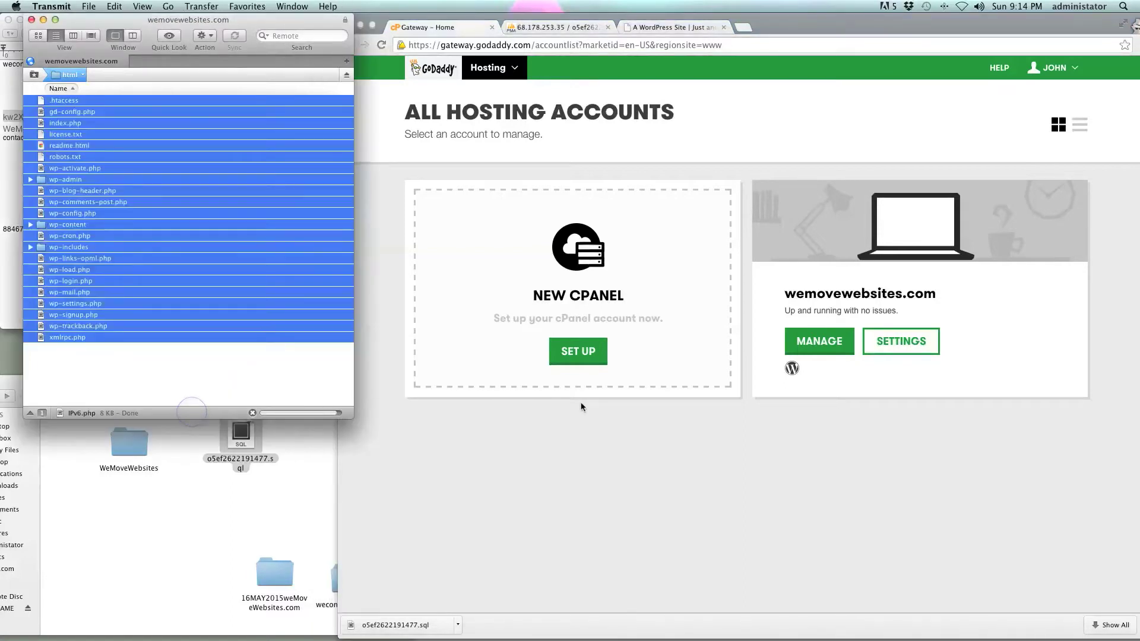
click(981, 298)
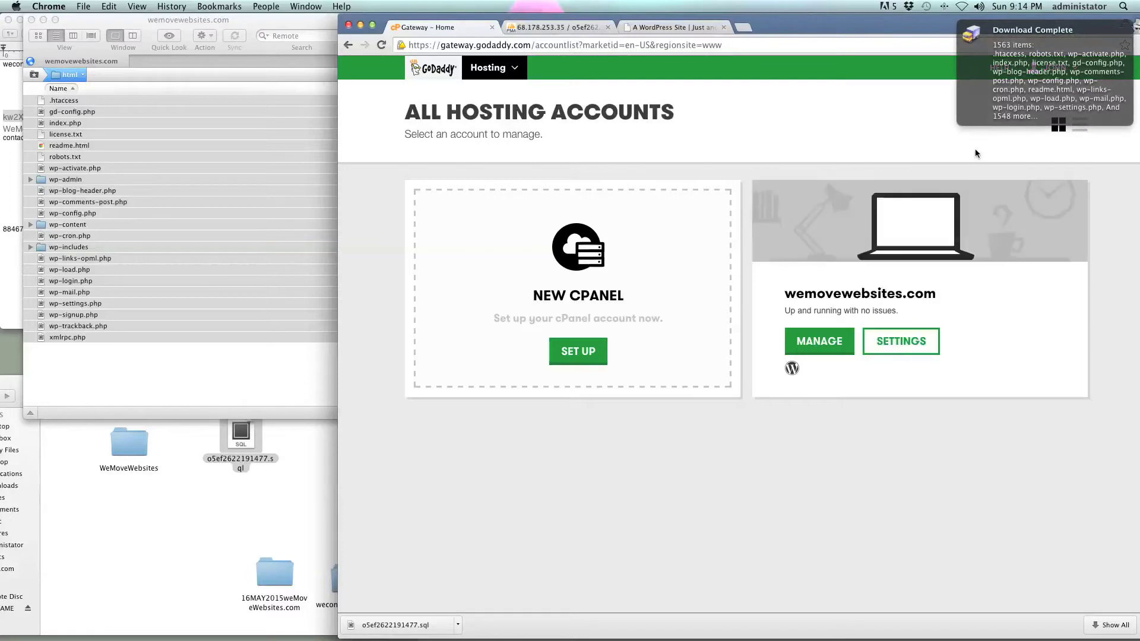
mouse_move(970, 52)
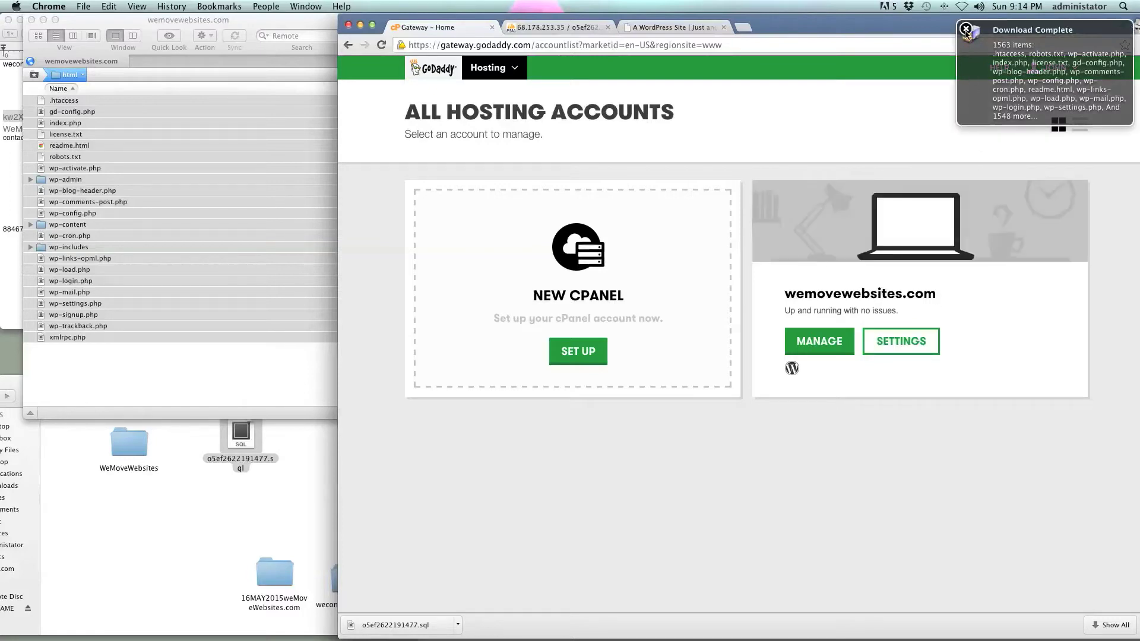
click(966, 30)
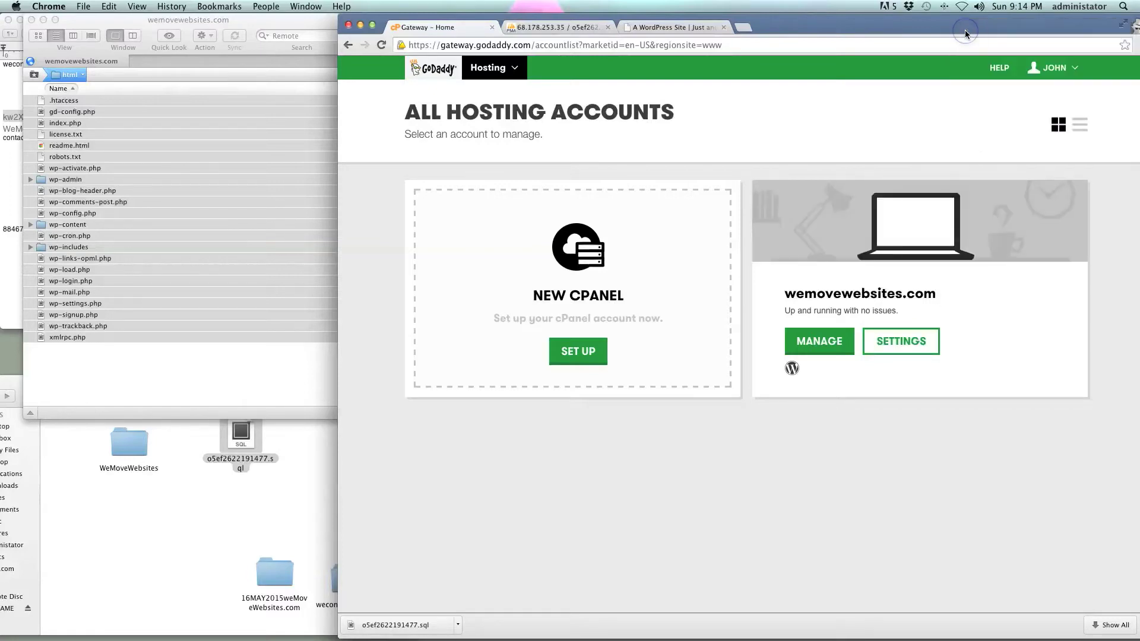
Step: Inspect the contents of the remote wp-content folder in Transmit and collapse it again
click(160, 338)
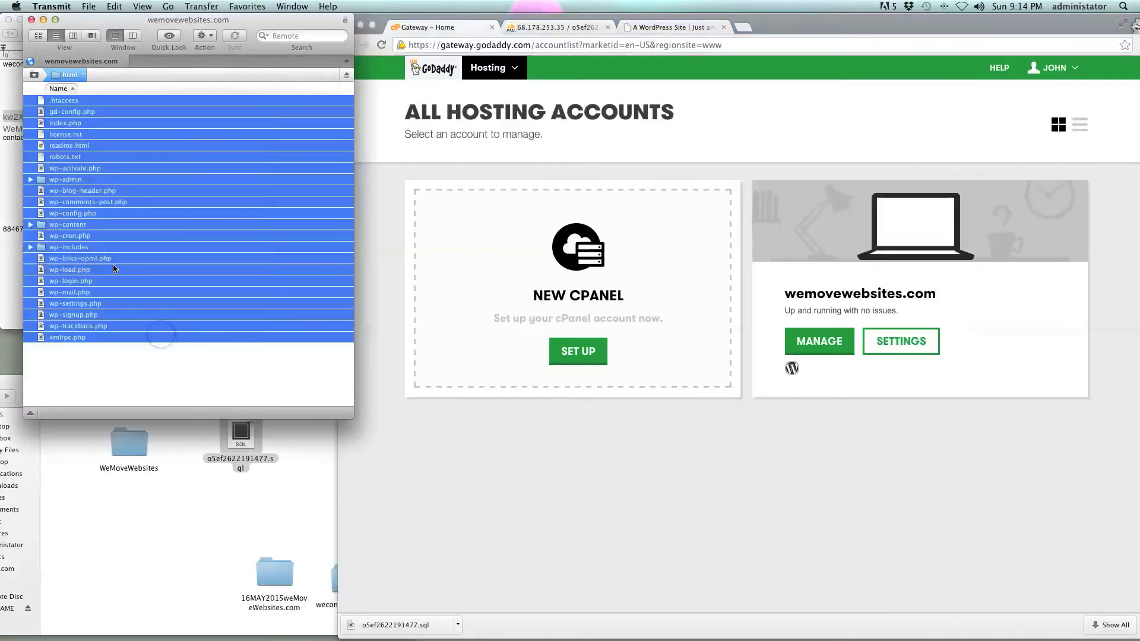
click(30, 224)
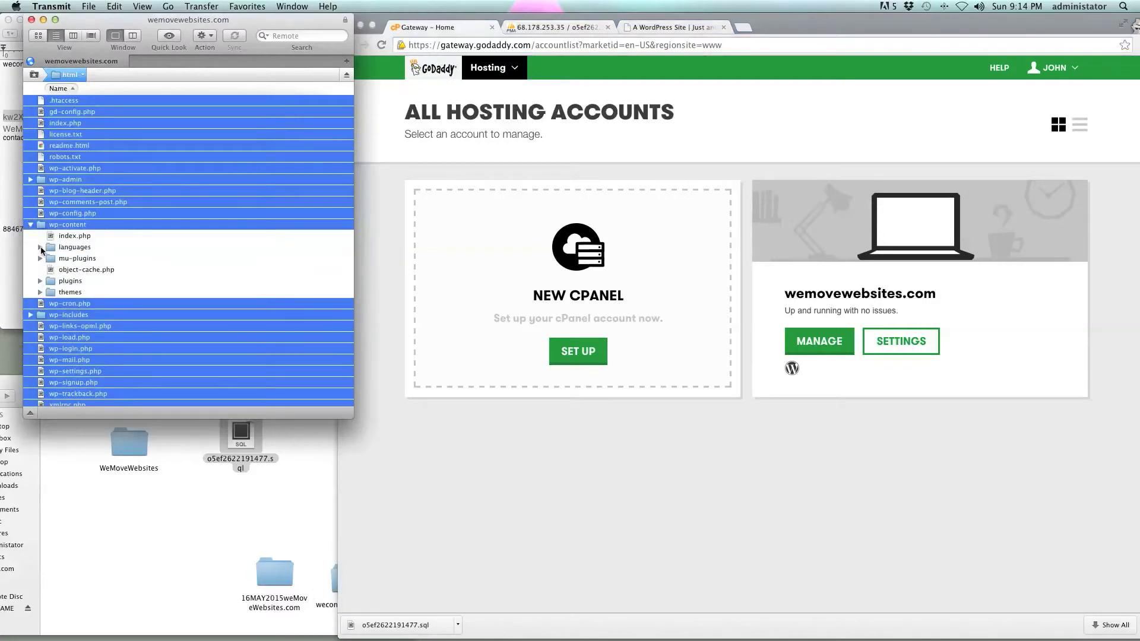
click(30, 224)
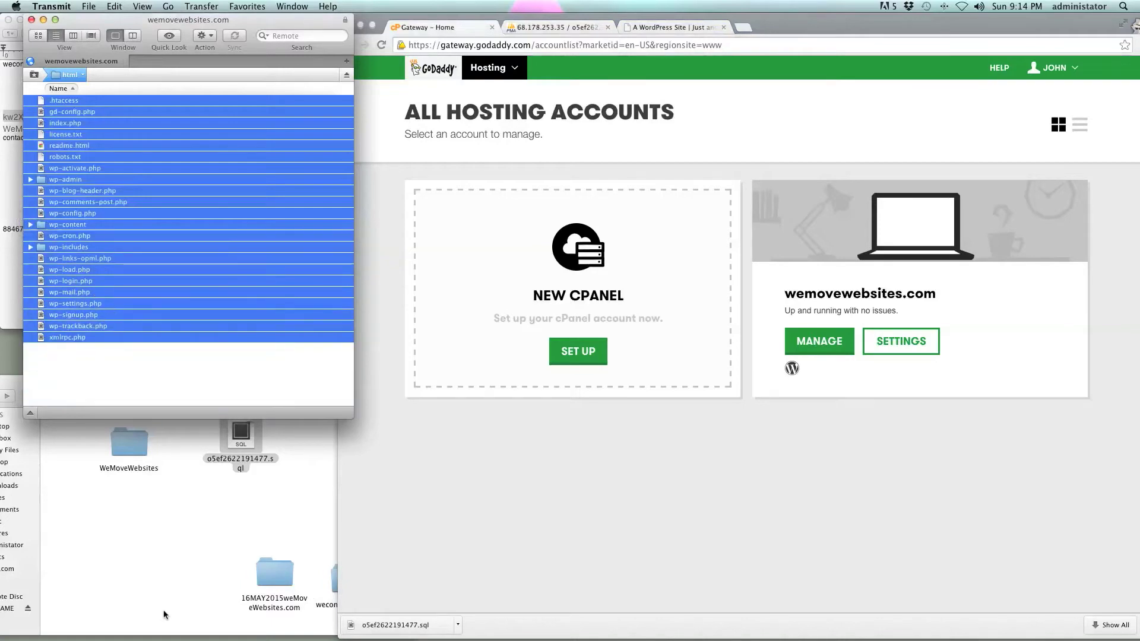
click(180, 532)
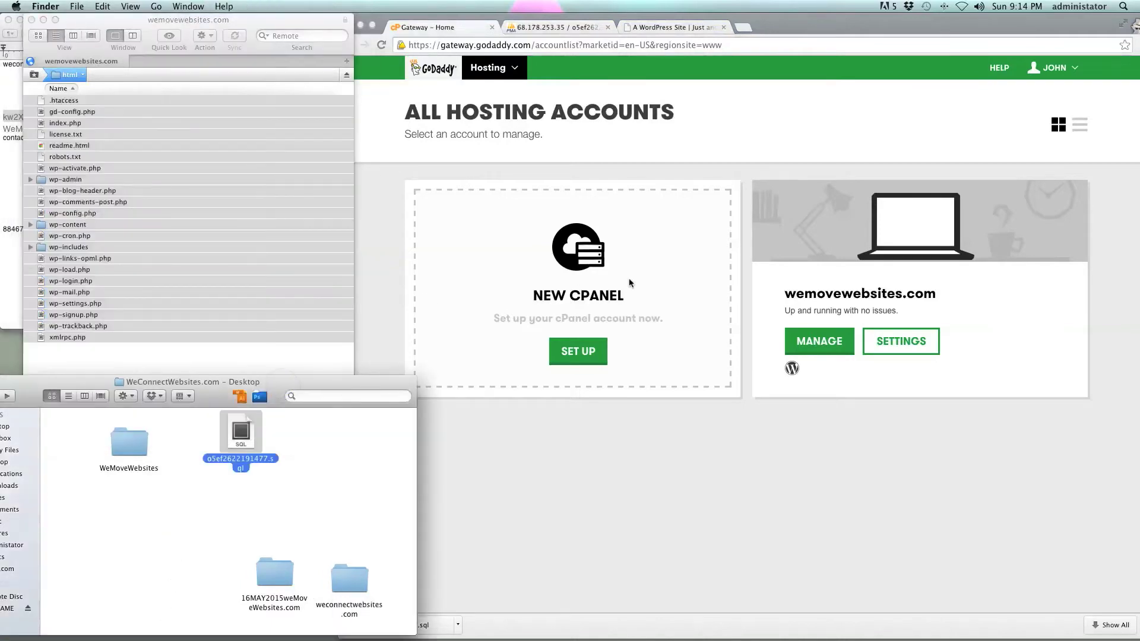
click(773, 169)
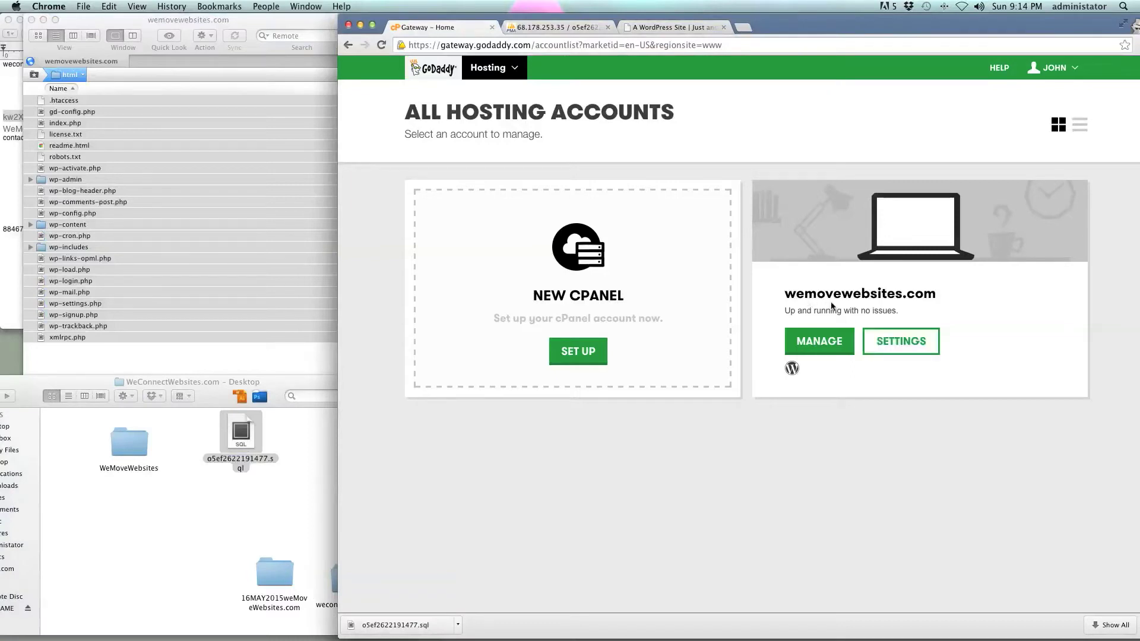
drag(940, 301, 789, 289)
click(741, 330)
Step: Review the downloaded site files in the WeMoveWebsites folder in Finder and return to the parent folder
click(123, 449)
double_click(123, 449)
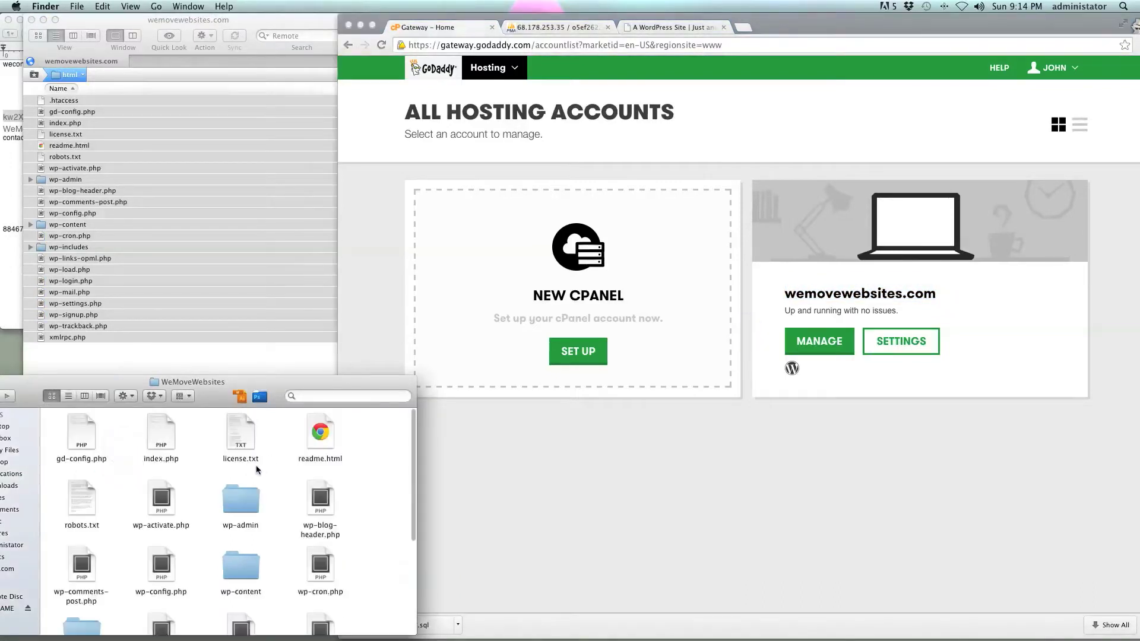
scroll(260, 469, down, 5)
scroll(260, 466, up, 5)
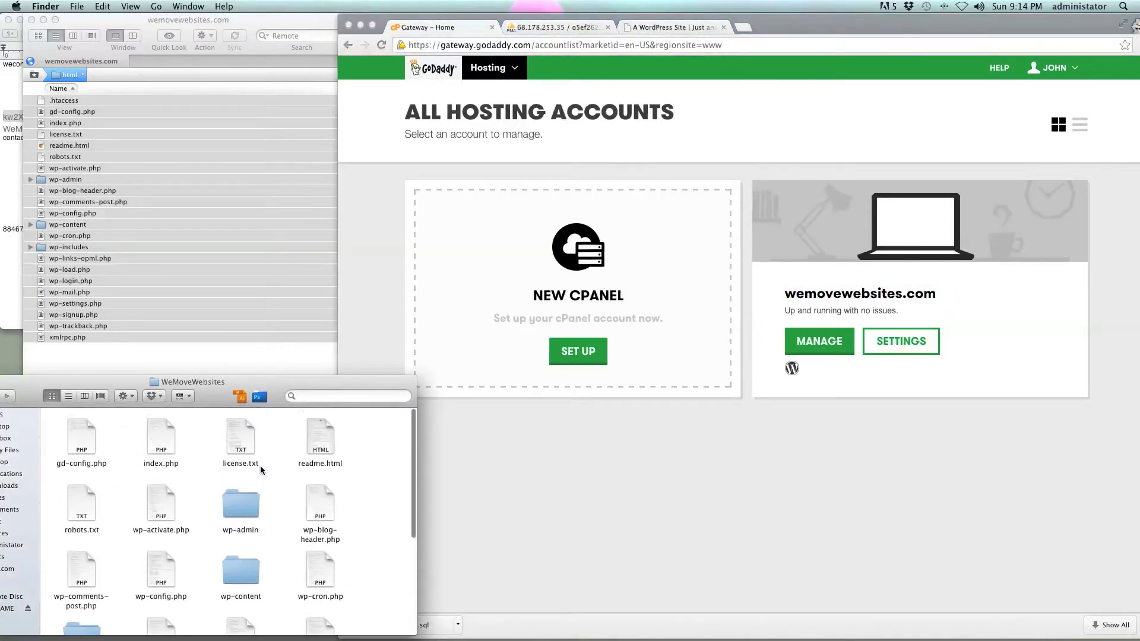
key(super+Up)
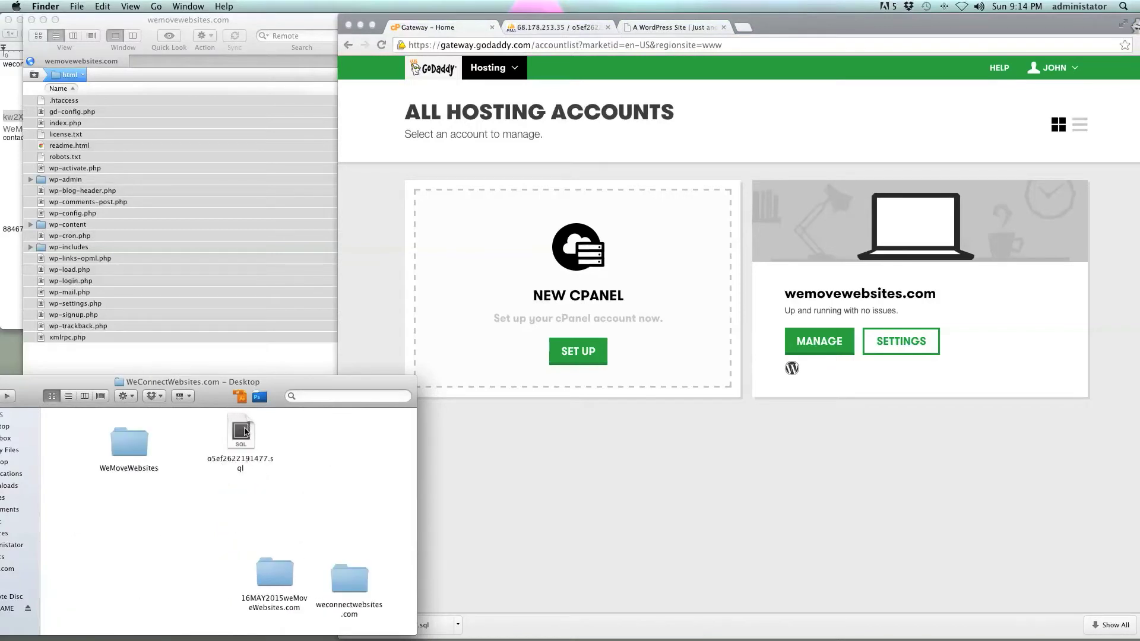
Step: Reposition the SQL file closer to the WeMoveWebsites folder in Finder and switch back to Chrome
drag(245, 432, 201, 461)
click(263, 467)
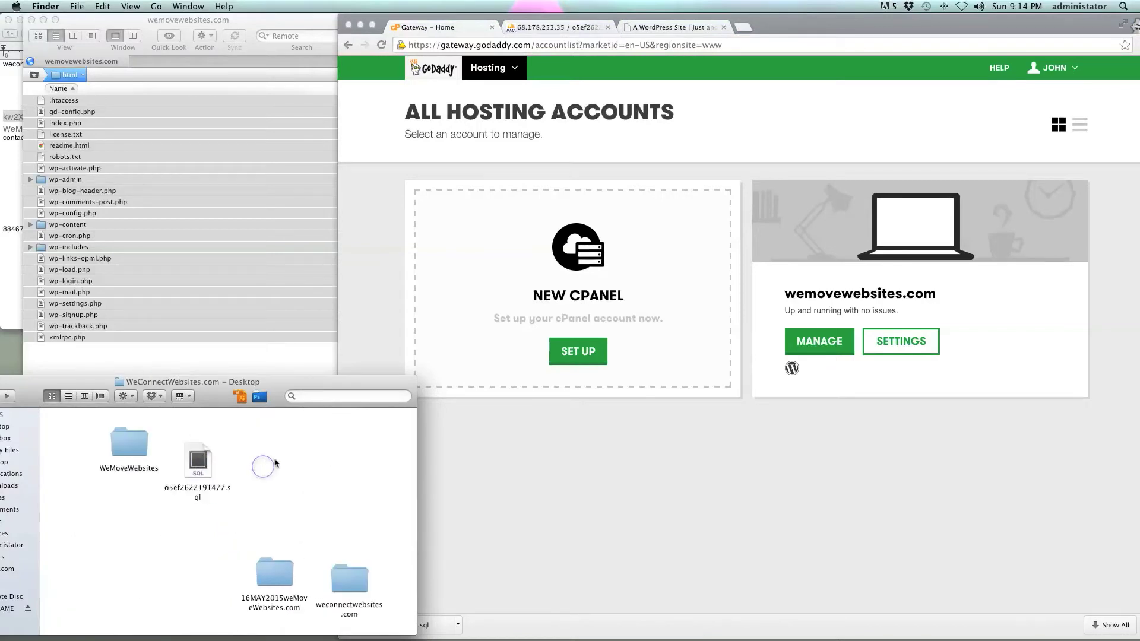
click(506, 406)
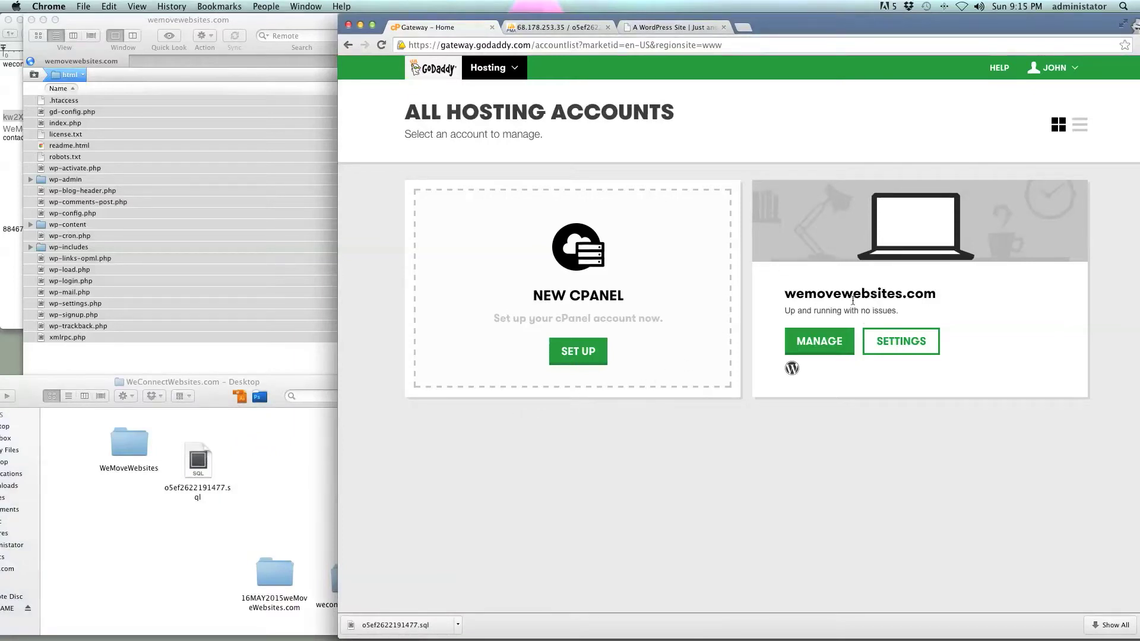
Step: Make 5ef.f54.myftpupload.com the primary domain of the wemovewebsites.com hosting account and reload the account list
click(897, 342)
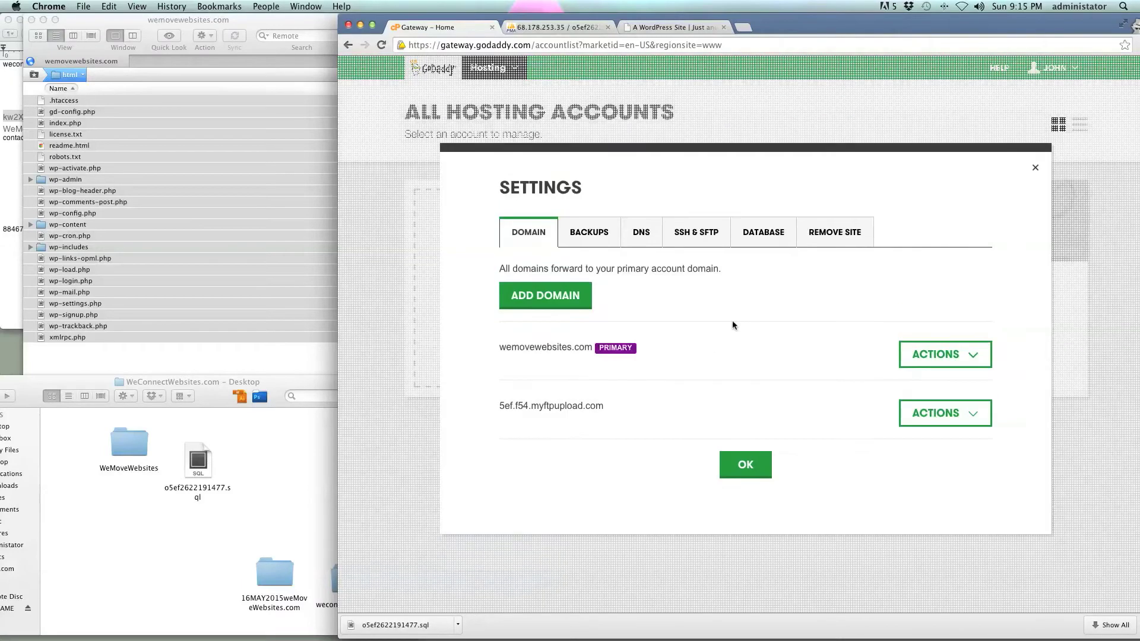
click(938, 355)
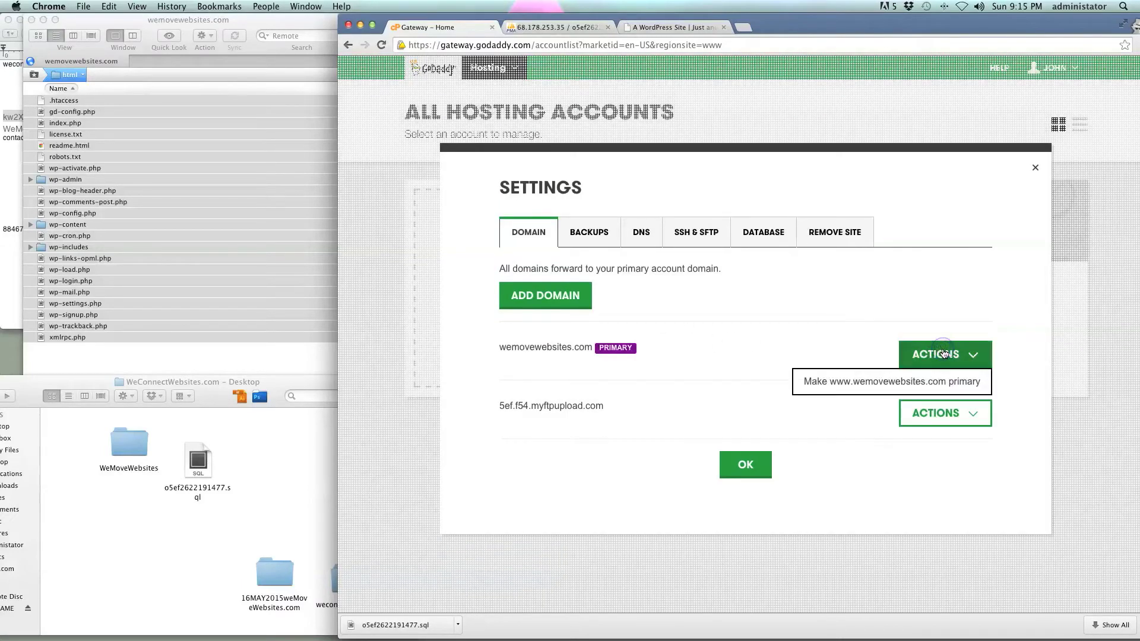
click(917, 416)
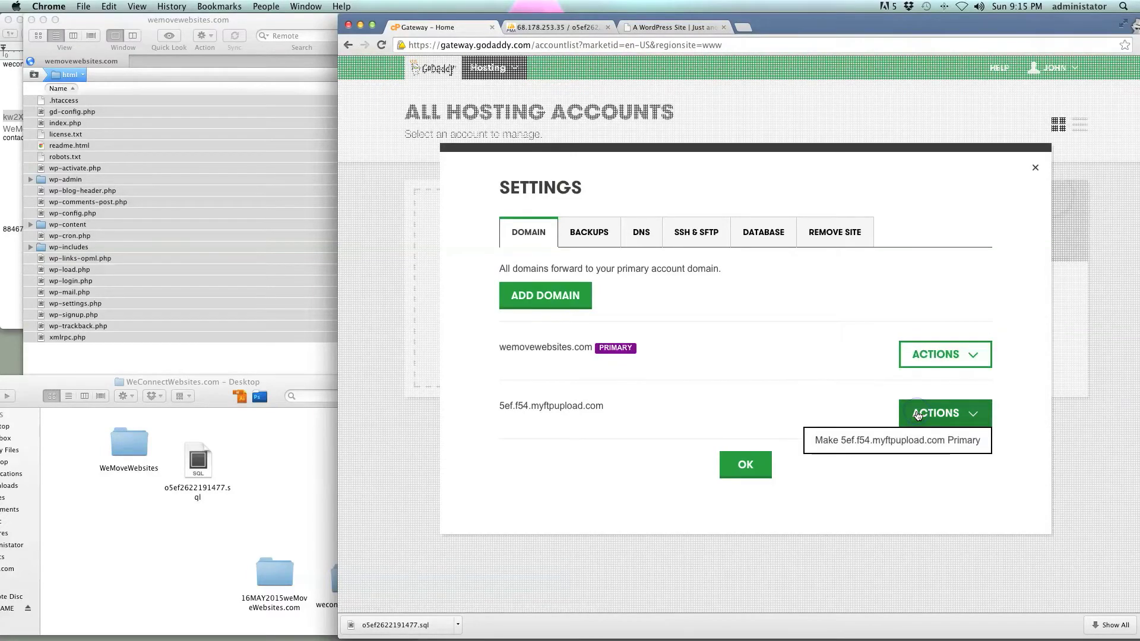
click(904, 442)
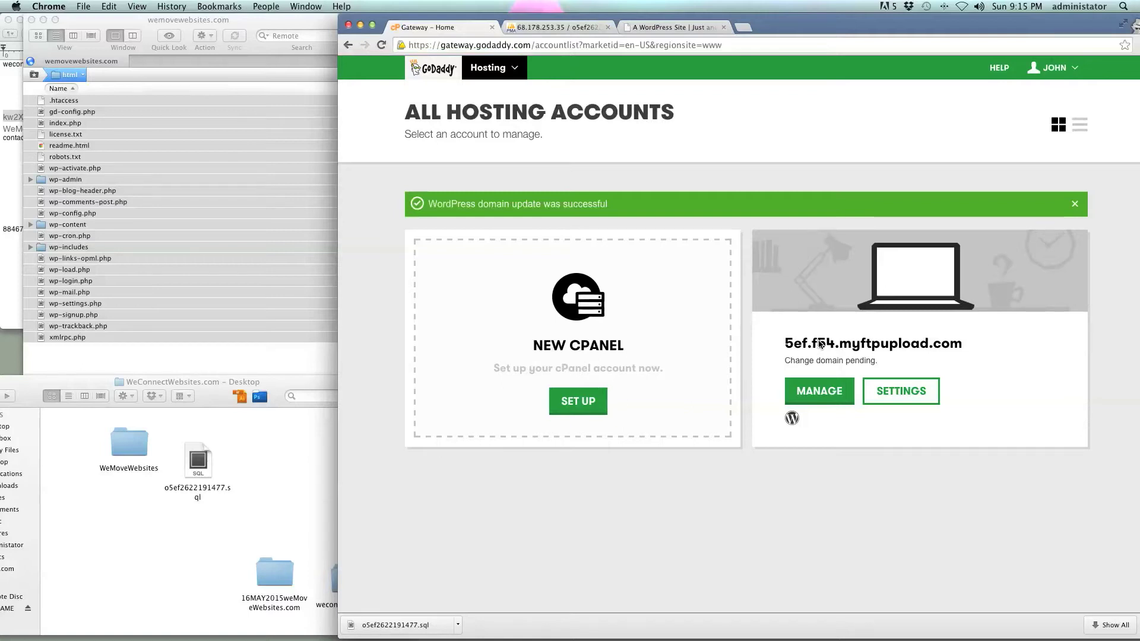
key(super+r)
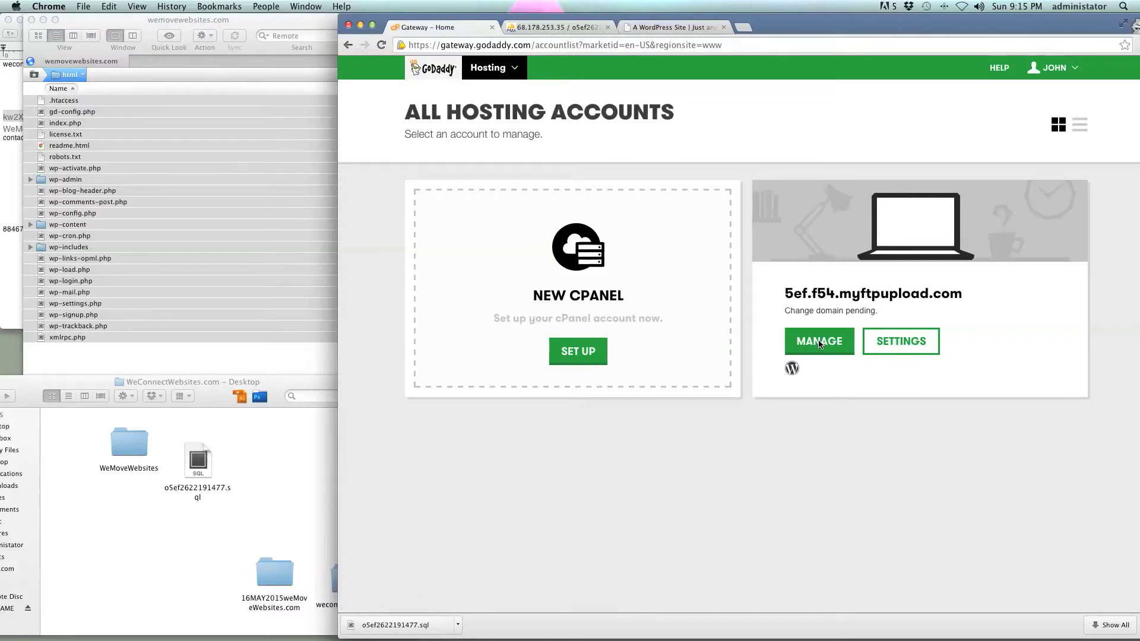
Step: Remove wemovewebsites.com from the 5ef.f54.myftpupload.com site's domain settings and check the remaining domain list
click(898, 342)
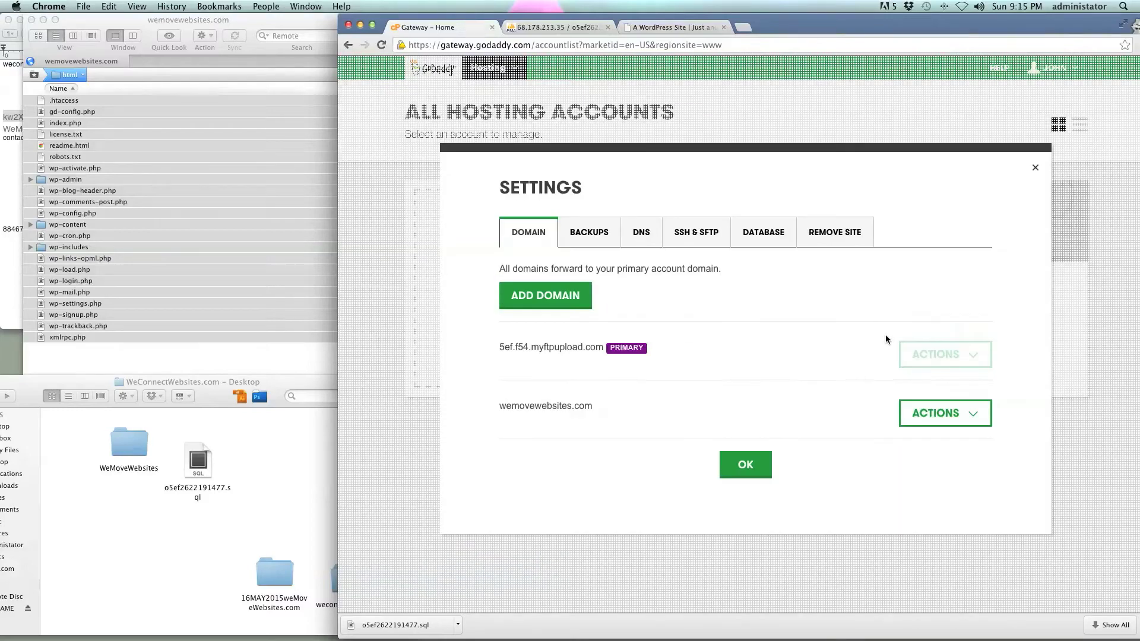
click(973, 409)
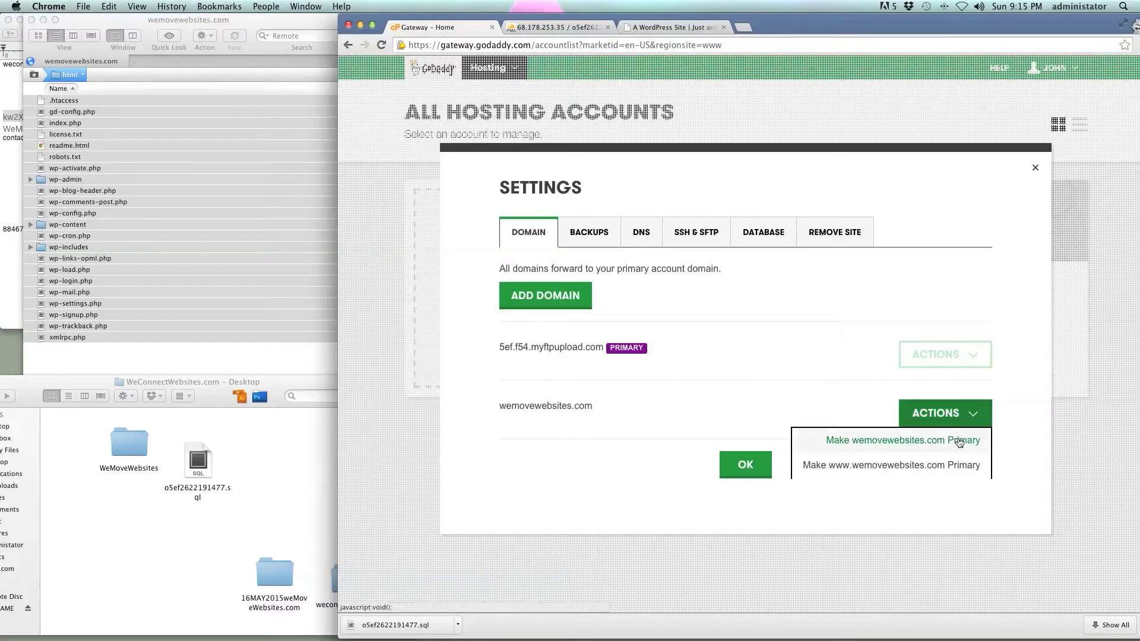
scroll(928, 454, down, 1)
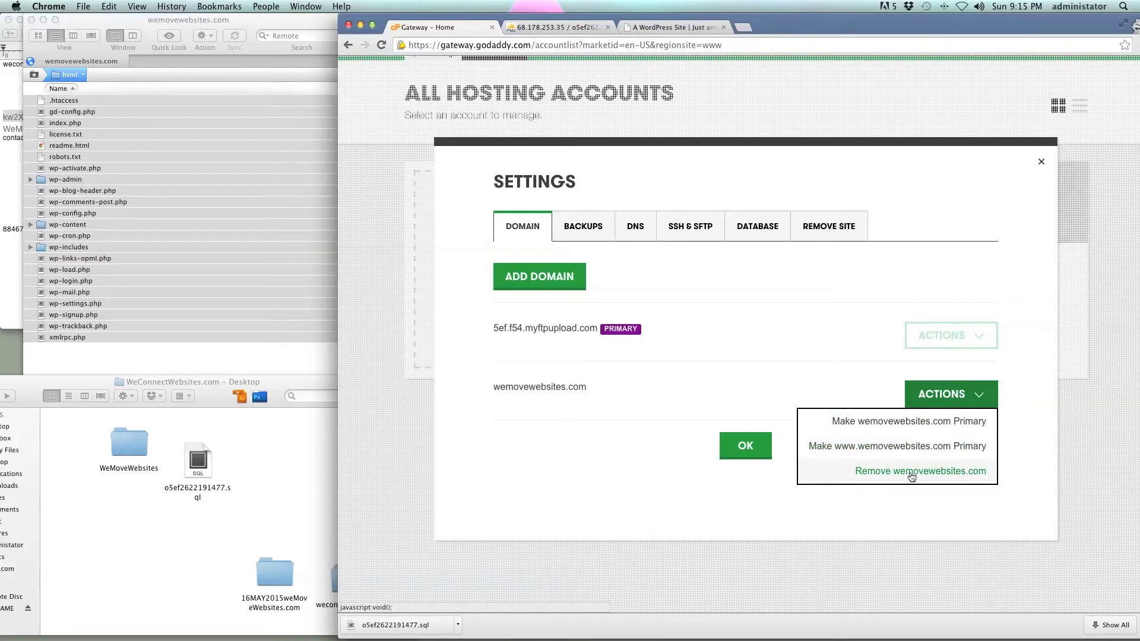
click(911, 472)
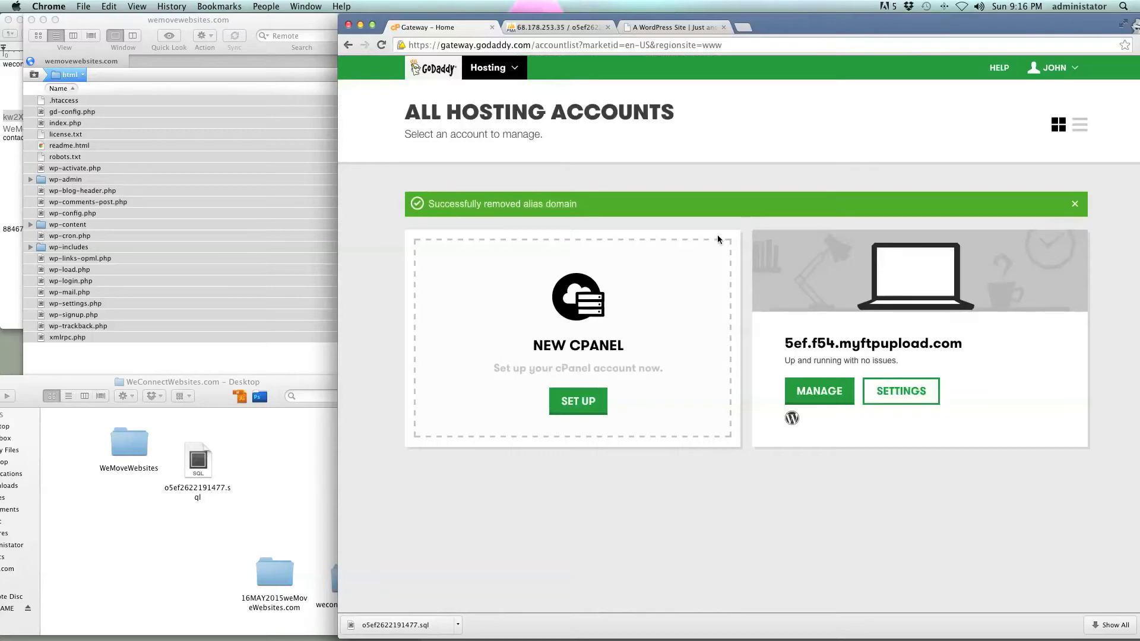
drag(591, 203, 476, 225)
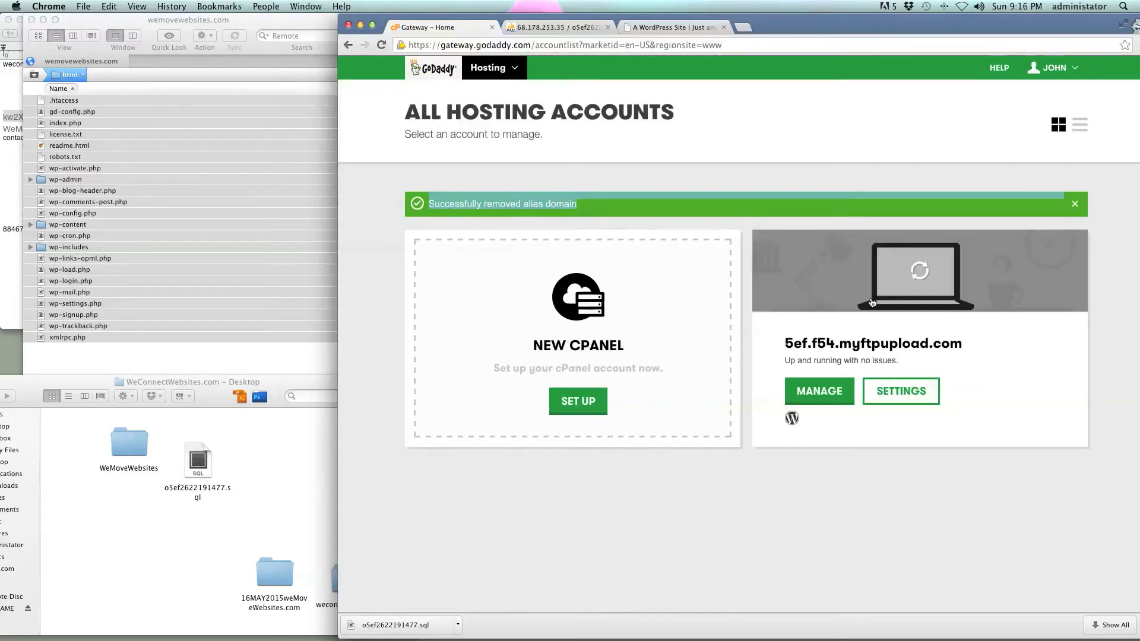
click(907, 401)
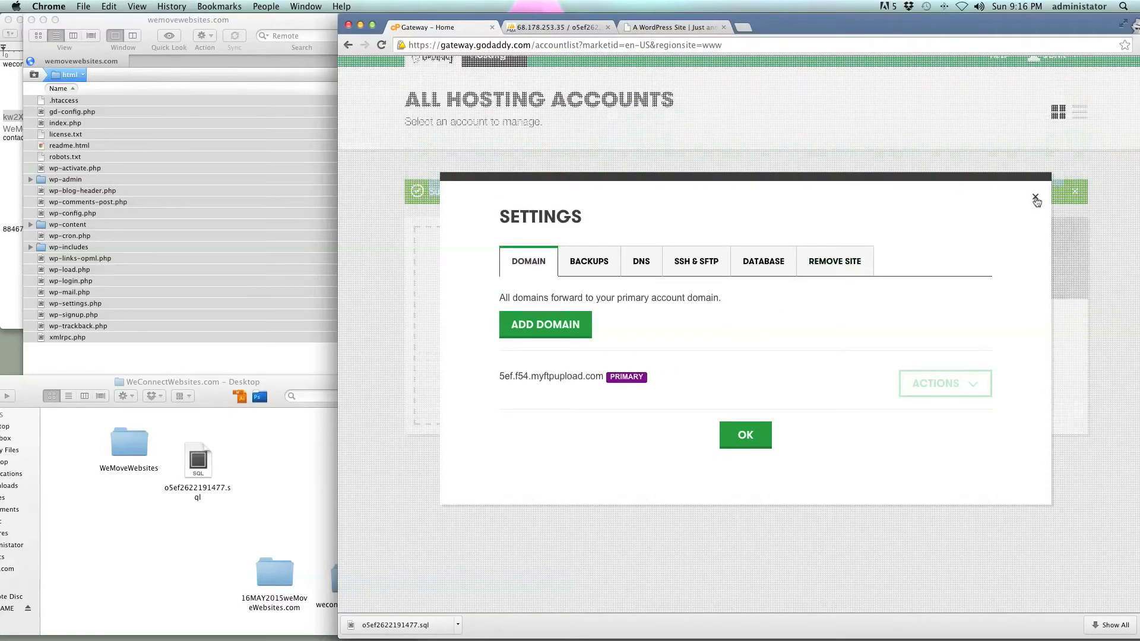
click(1035, 198)
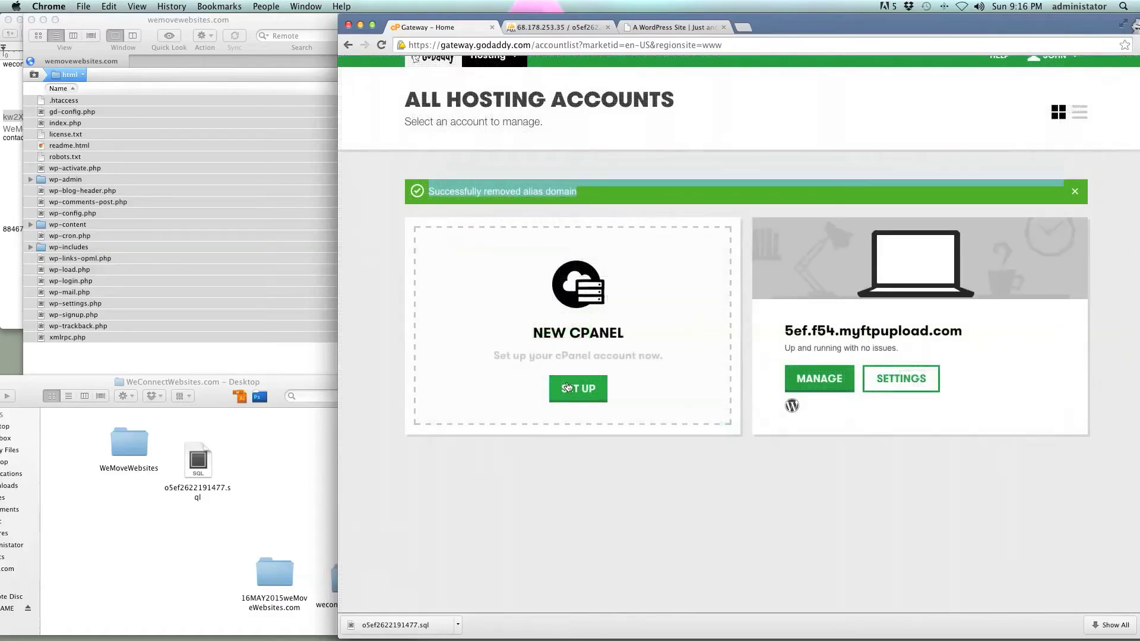
Step: Start setting up the new cPanel account with wemovewebsites.com as its domain
click(568, 388)
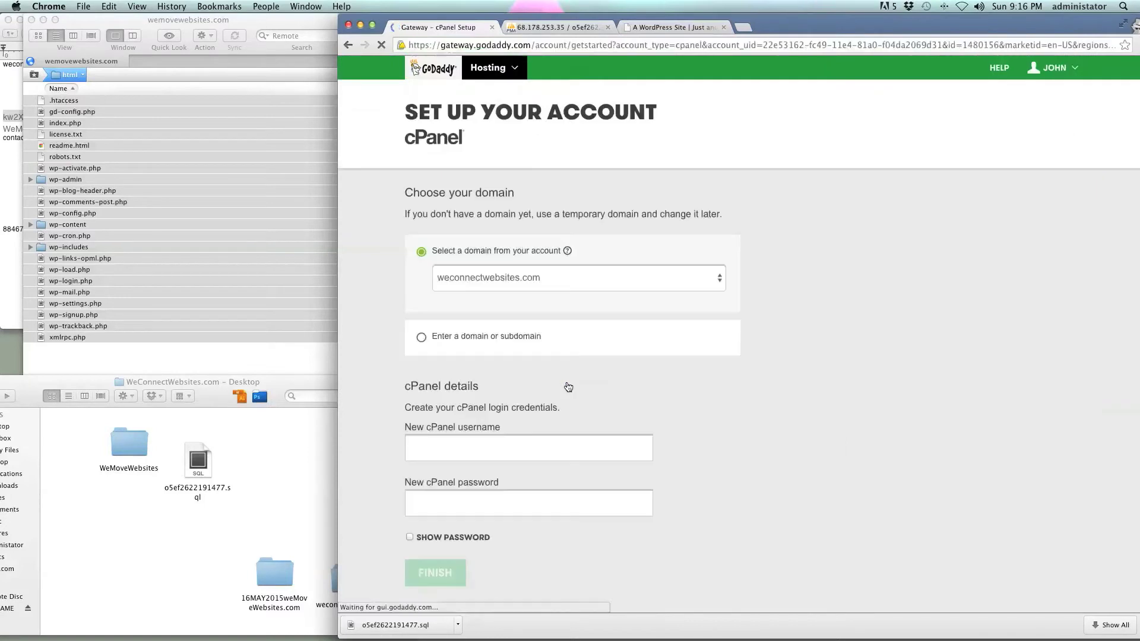
click(507, 282)
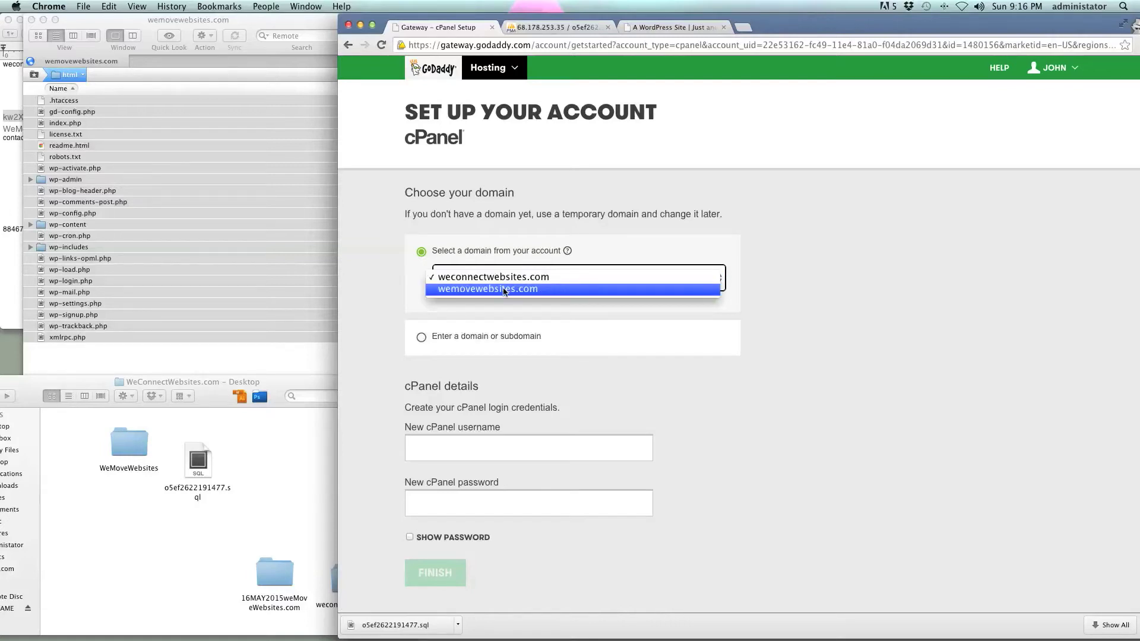
click(472, 289)
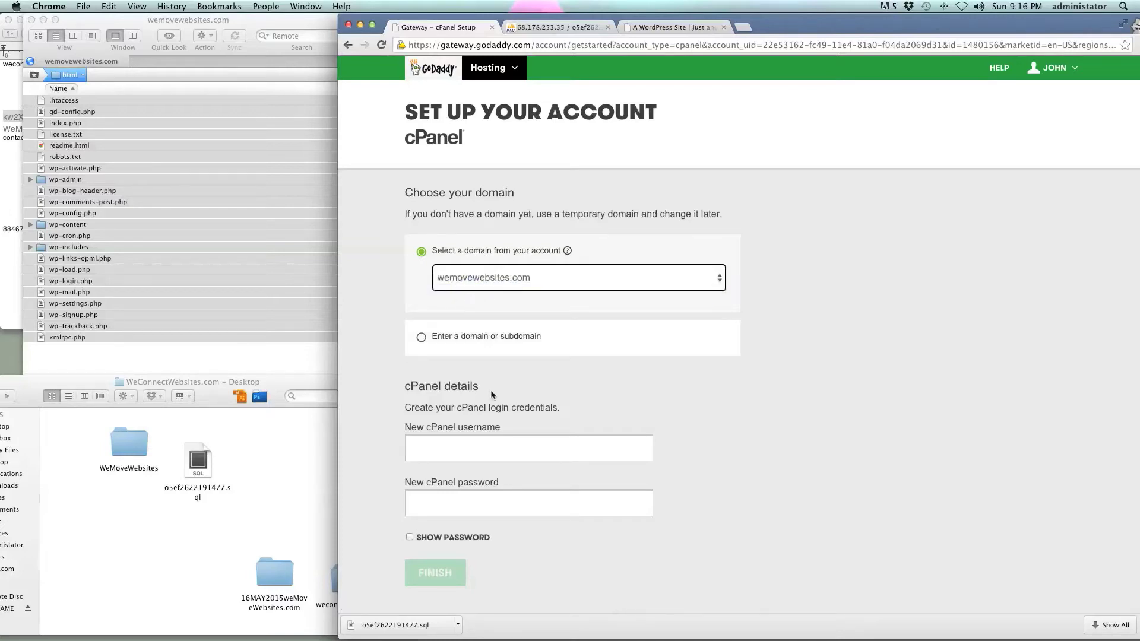
scroll(568, 408, down, 2)
click(447, 390)
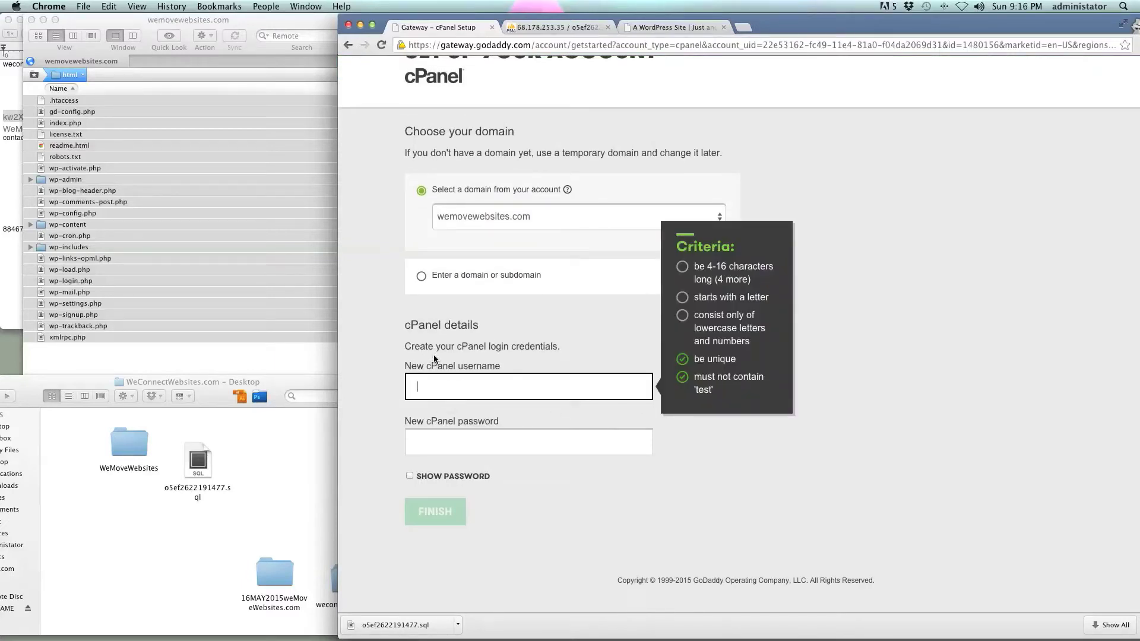
click(488, 217)
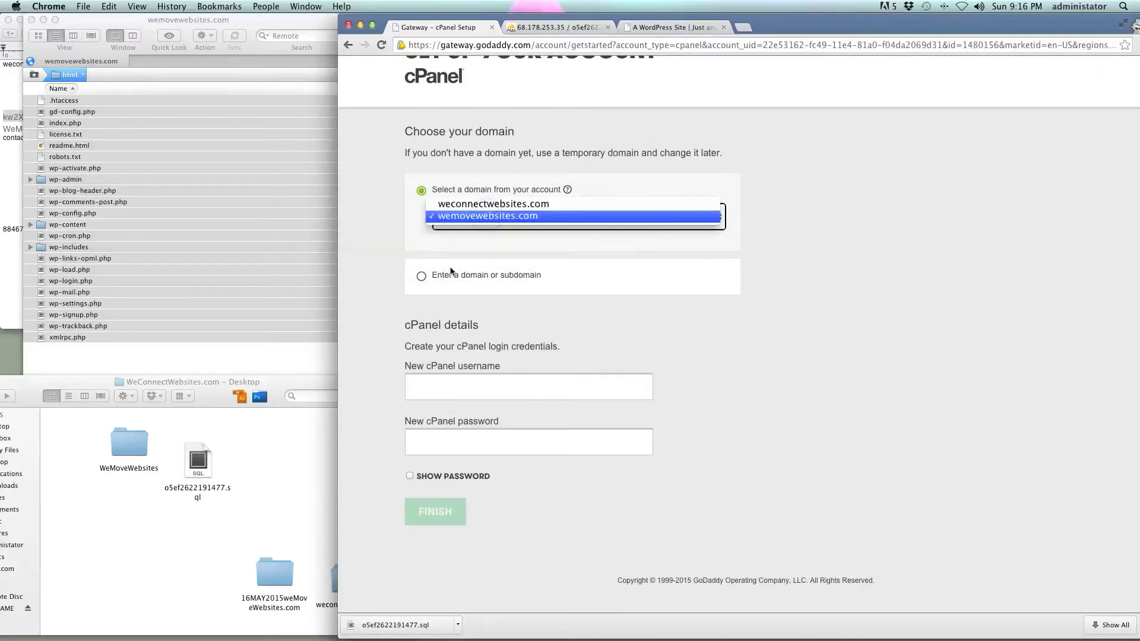
click(423, 395)
Step: Copy WeMoveDevTeam from the weconnect.rtf note in TextEdit into the new cPanel username field in Chrome
click(437, 387)
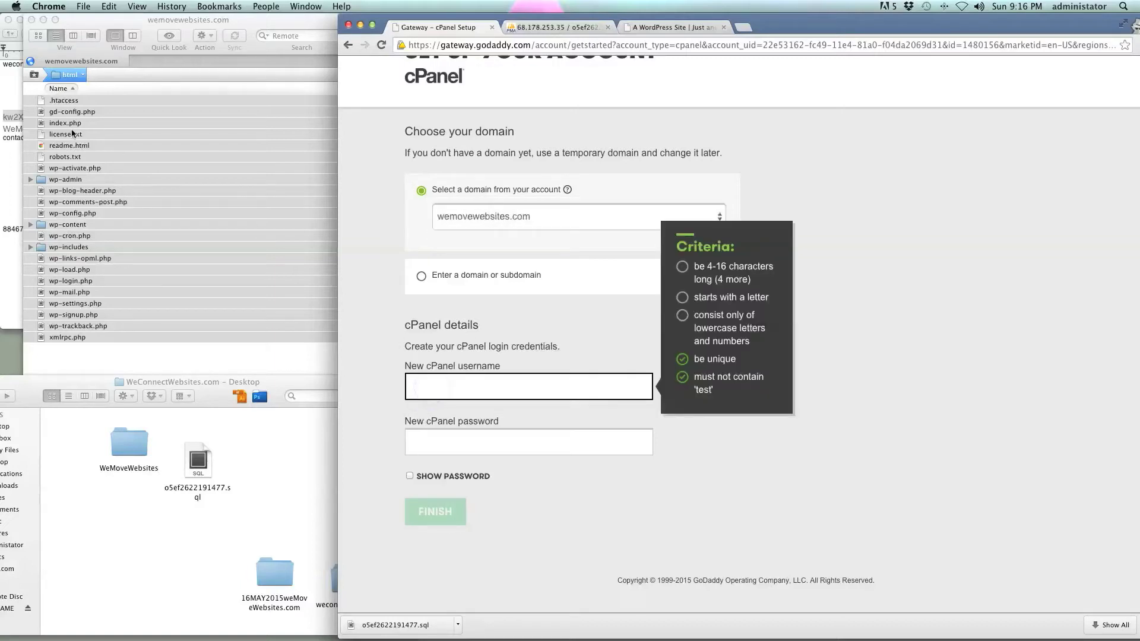
click(13, 152)
drag(72, 129, 2, 128)
key(super+c)
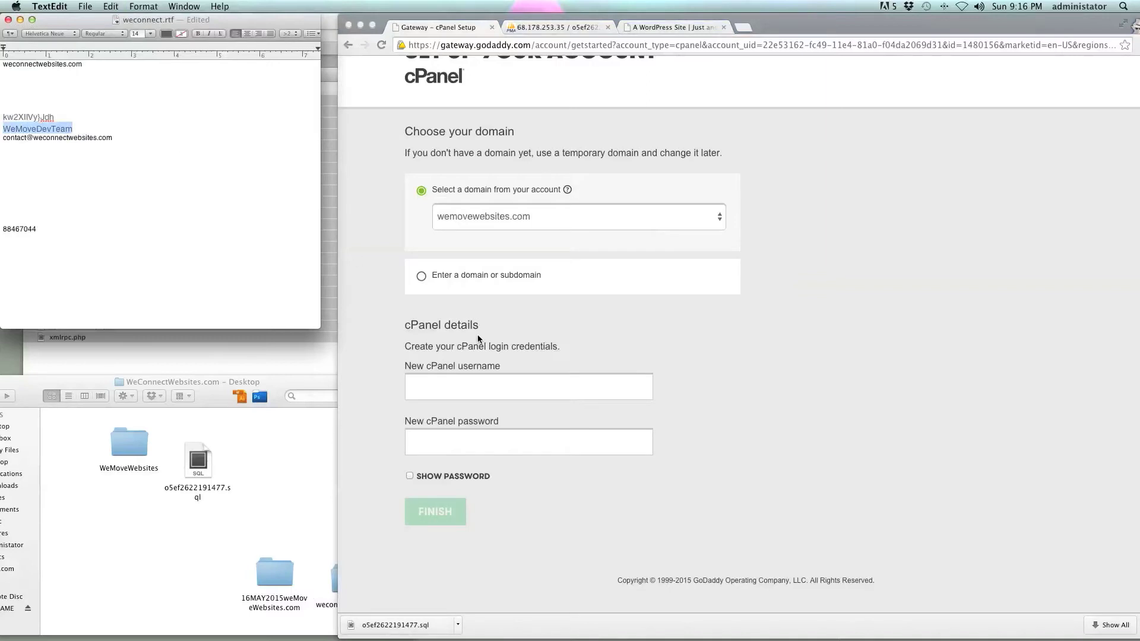
click(499, 387)
key(super+v)
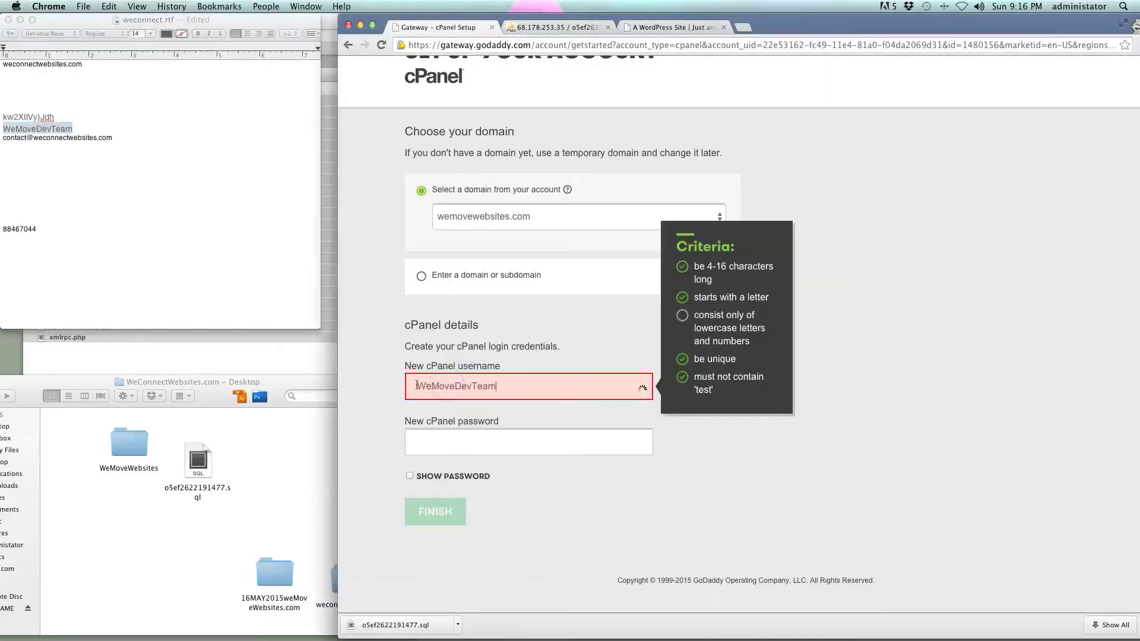
click(505, 395)
drag(505, 389, 394, 388)
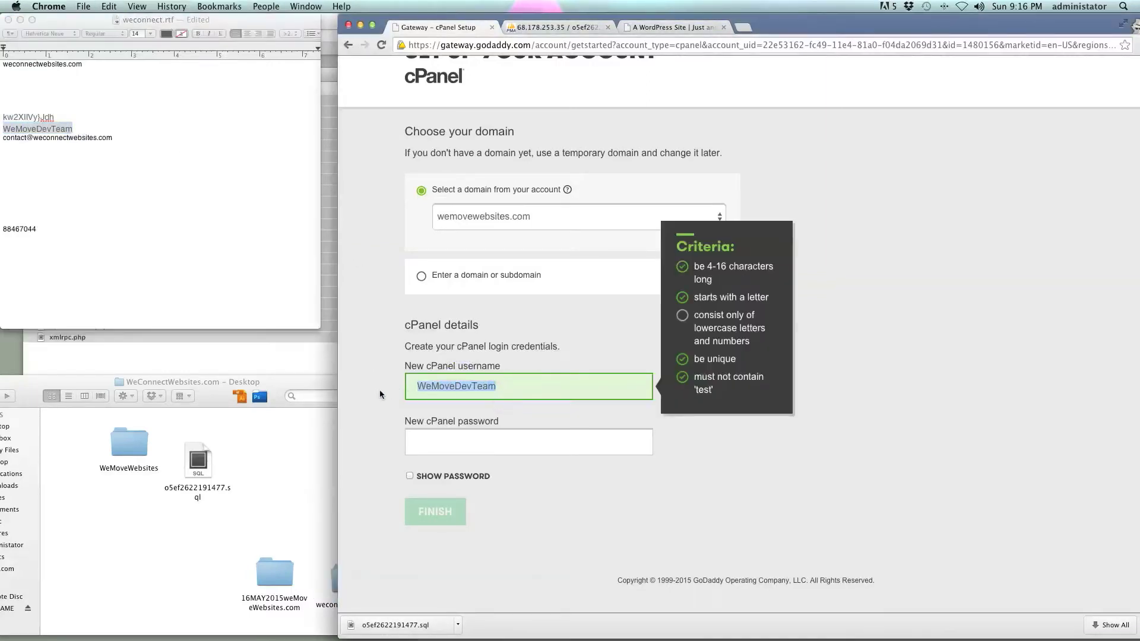
click(380, 394)
Step: Copy the password from the TextEdit note into the new cPanel password field, show it, and replace its disallowed special character
click(467, 442)
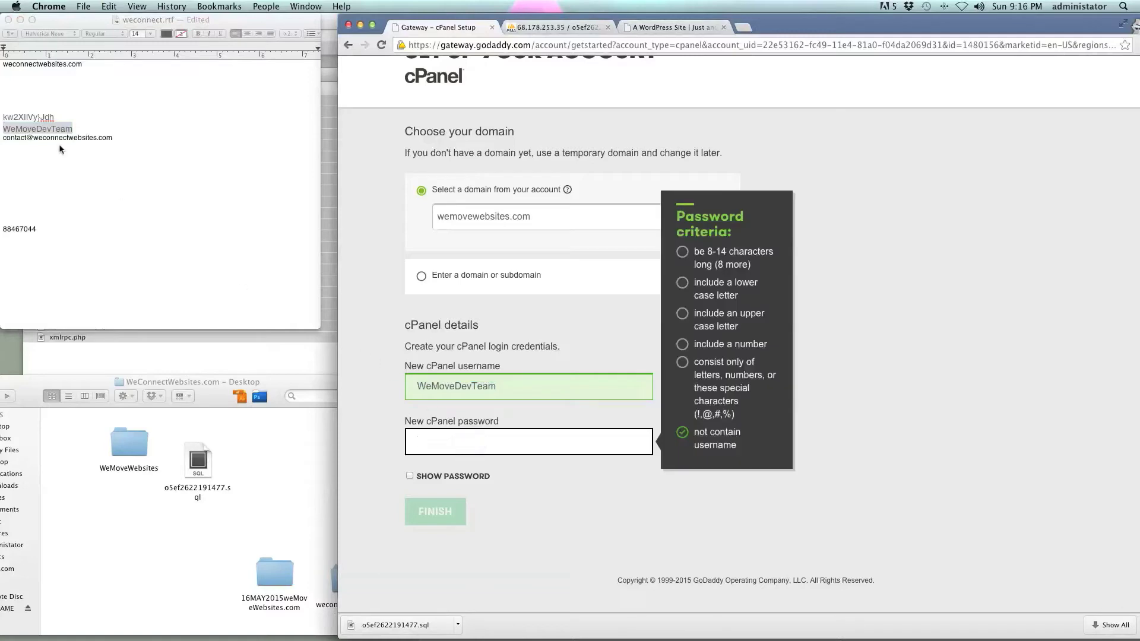
click(40, 114)
drag(2, 117, 62, 110)
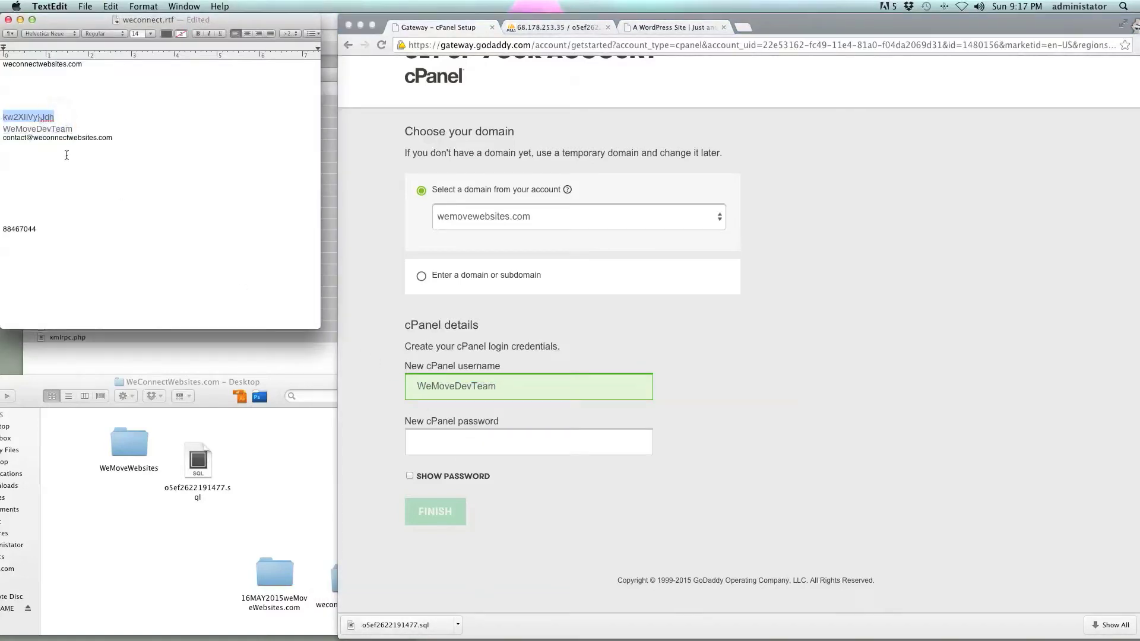
key(super+c)
click(439, 442)
key(super+v)
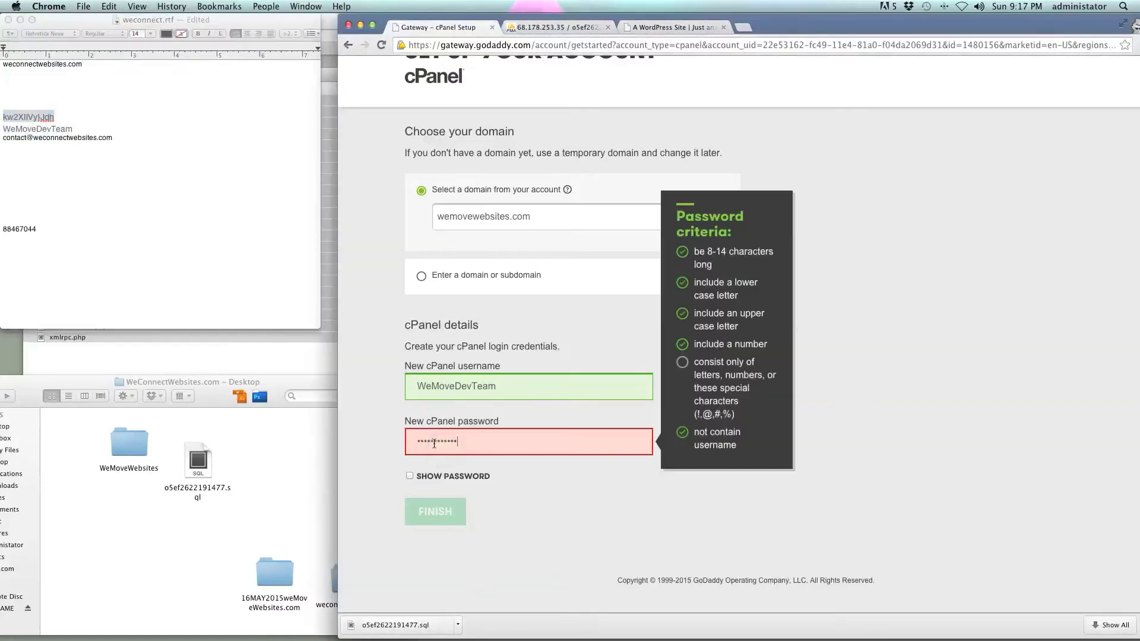
click(513, 472)
click(502, 440)
click(458, 442)
key(BackSpace)
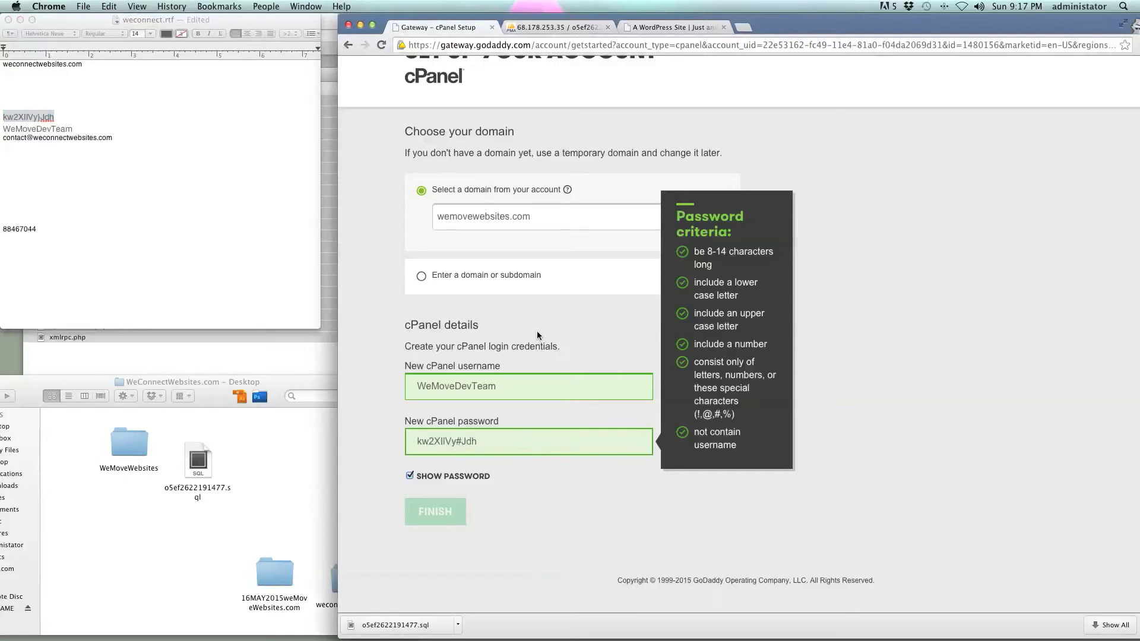
click(34, 98)
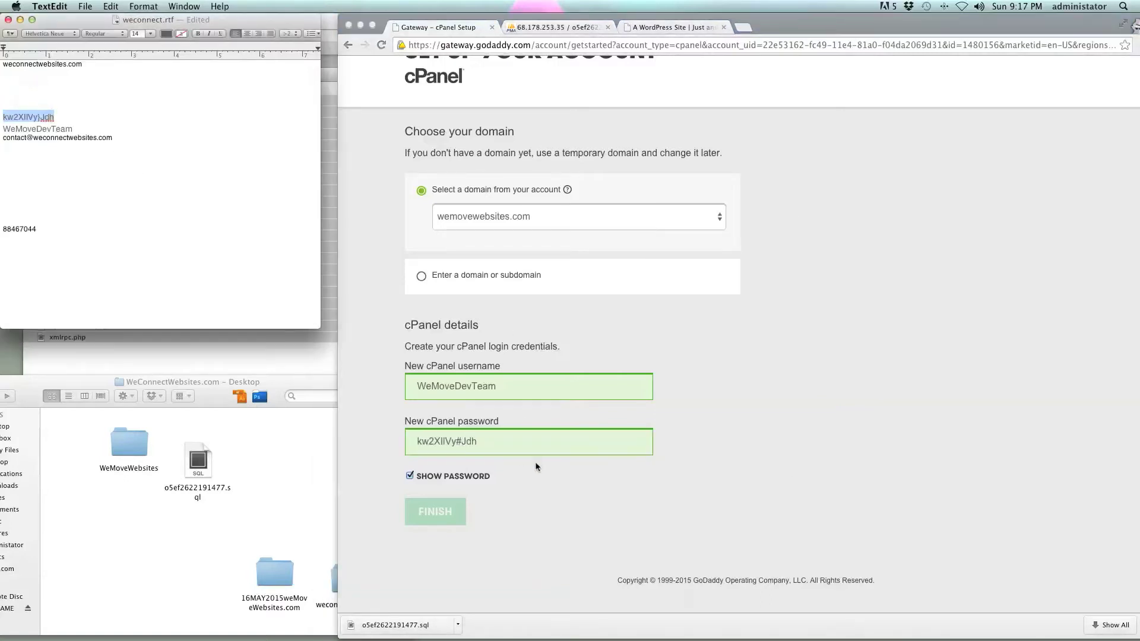
click(557, 471)
Step: Copy the cPanel username from the setup form onto an empty line below the e-mail address in the TextEdit note
click(521, 381)
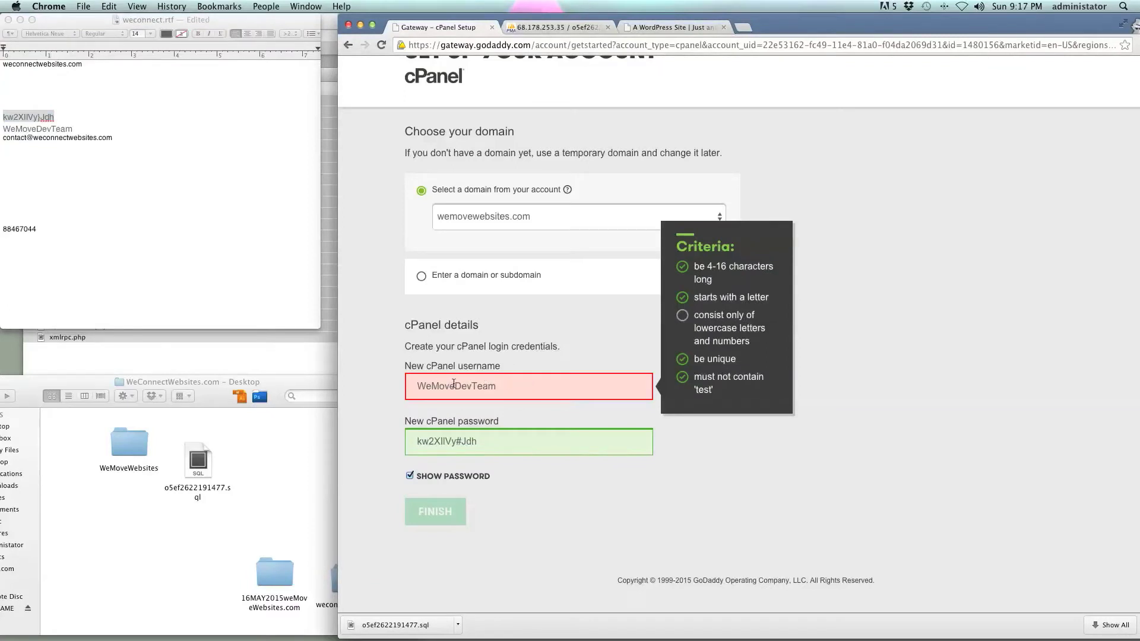
double_click(465, 387)
key(super+c)
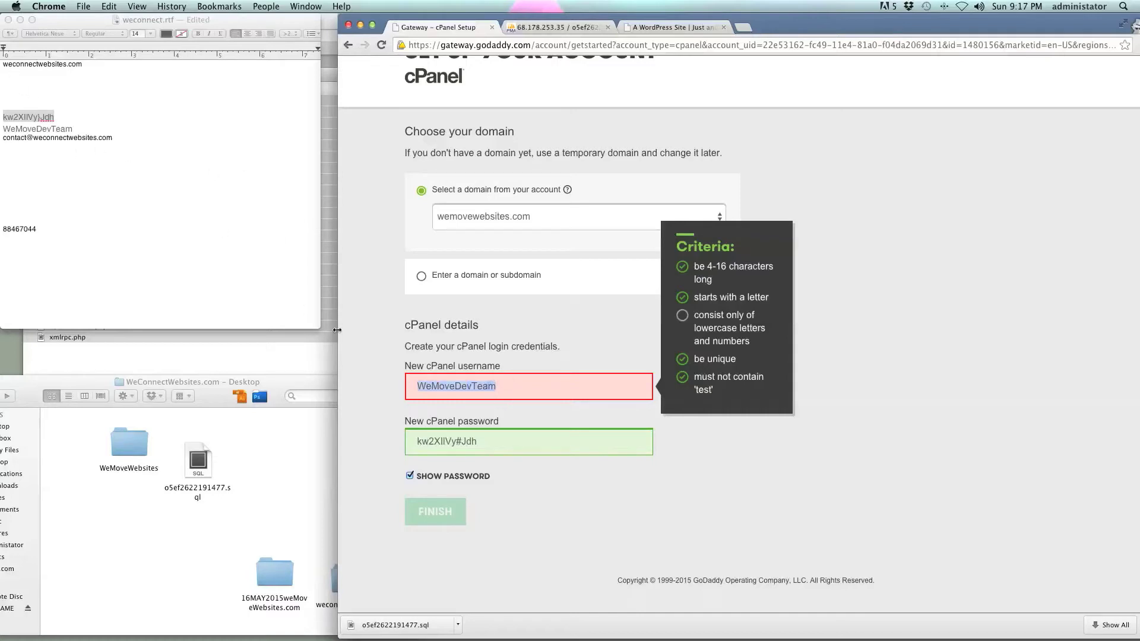
double_click(45, 167)
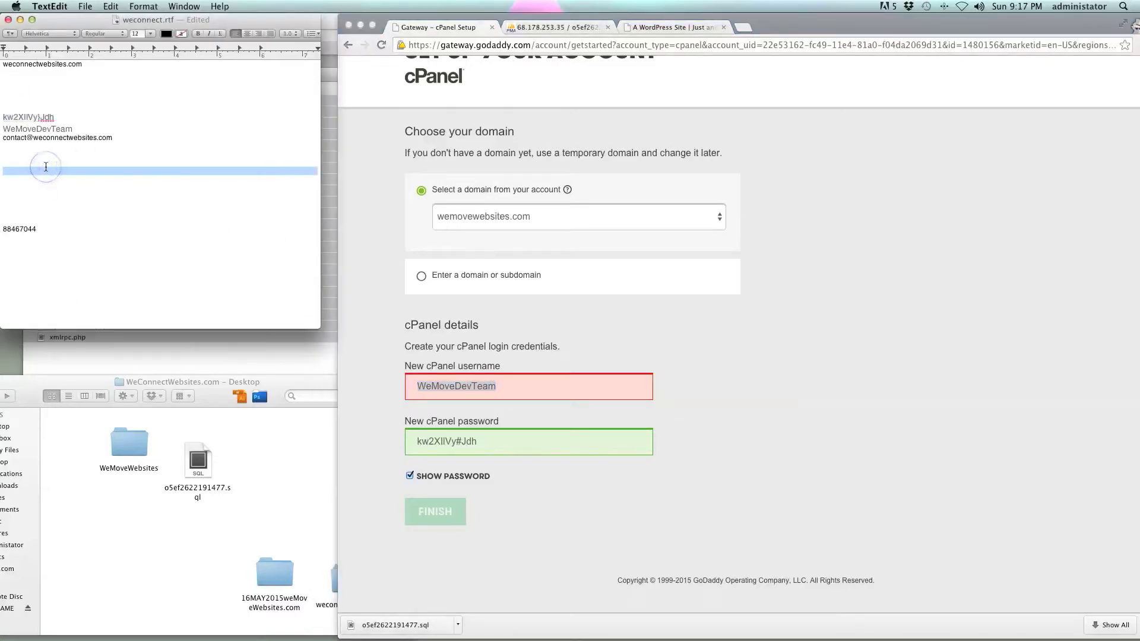
key(super+v)
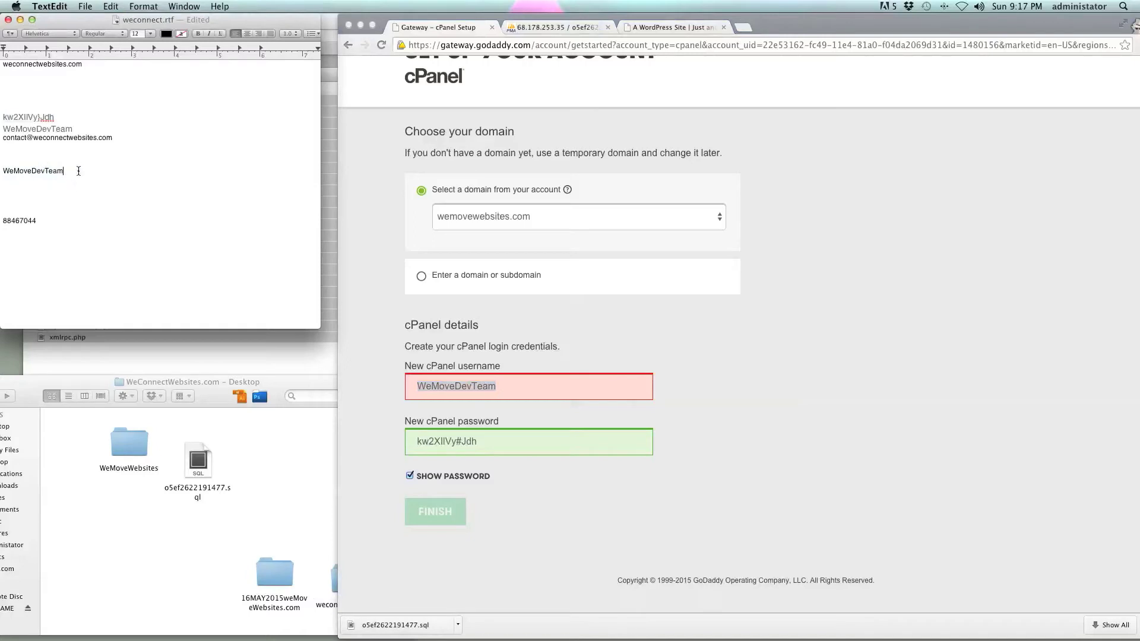
Step: Convert the WeMoveDevTeam line below the e-mail address in the note to lower case
drag(79, 172, 5, 163)
click(4, 162)
drag(77, 175, 9, 173)
right_click(12, 173)
mouse_move(72, 254)
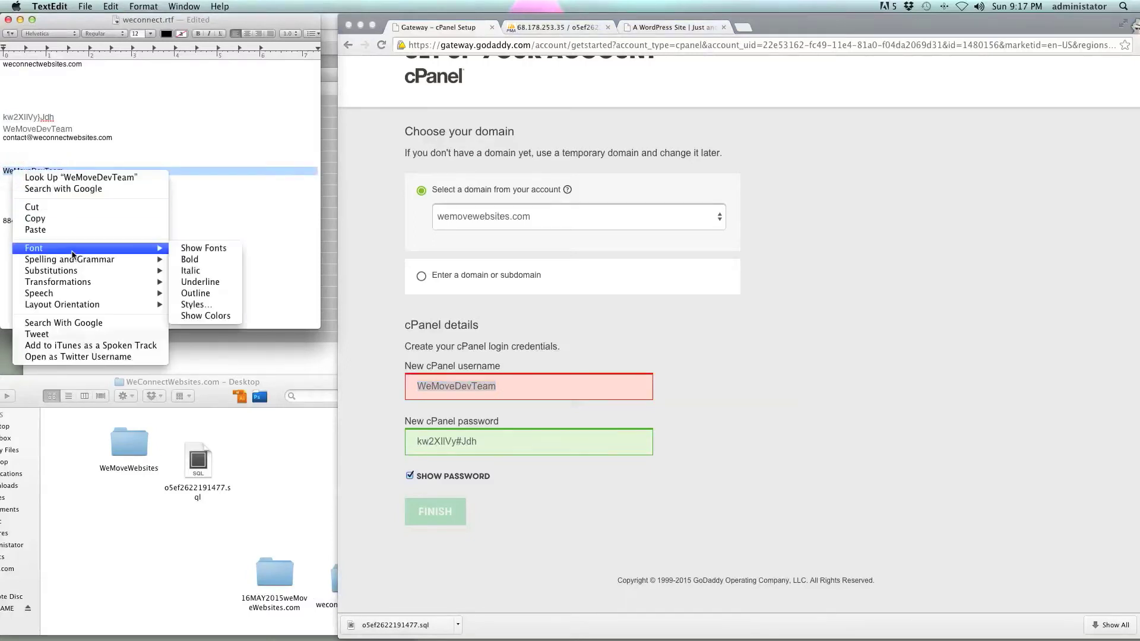
mouse_move(75, 294)
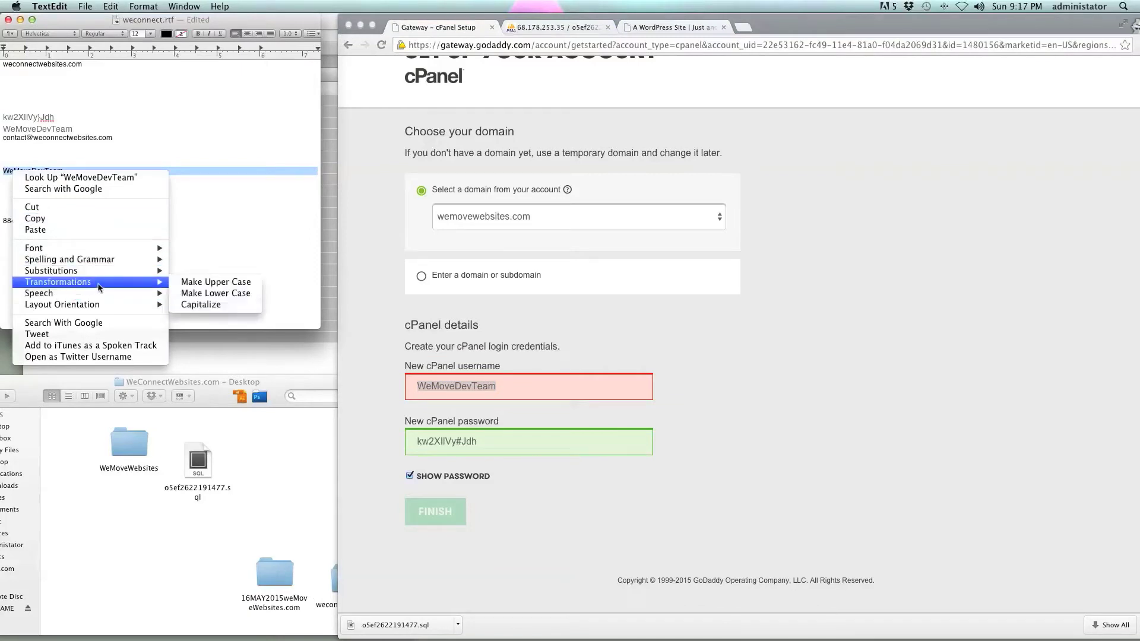
click(196, 294)
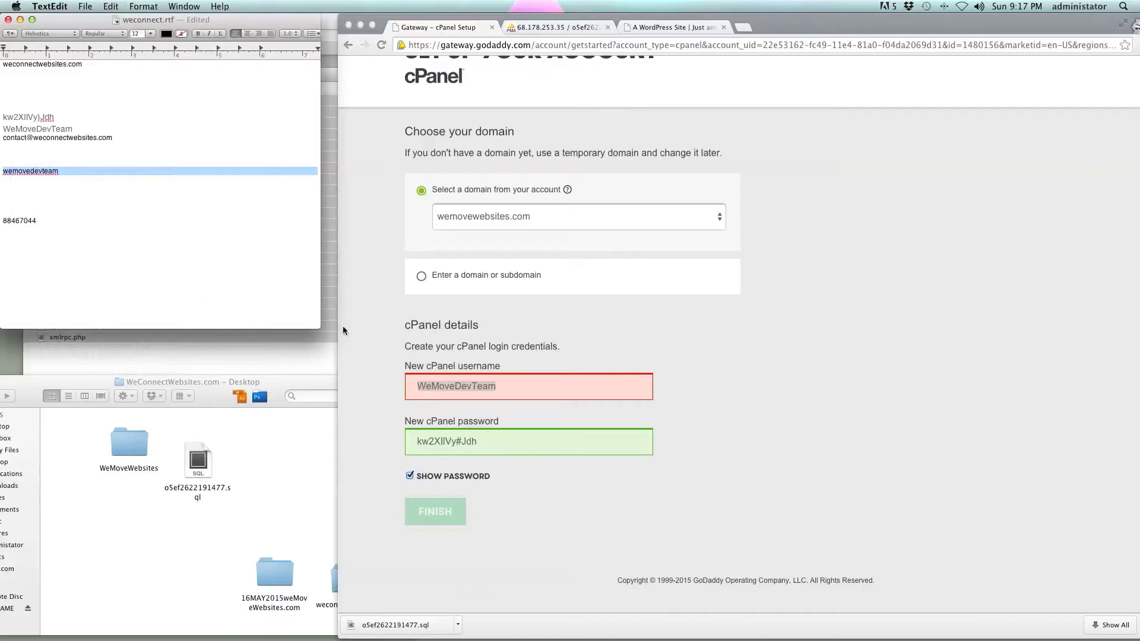
Step: Replace the new cPanel username with wemovedevteam in Chrome and submit the account setup
click(509, 393)
drag(512, 386, 385, 386)
text(wemovedevteam)
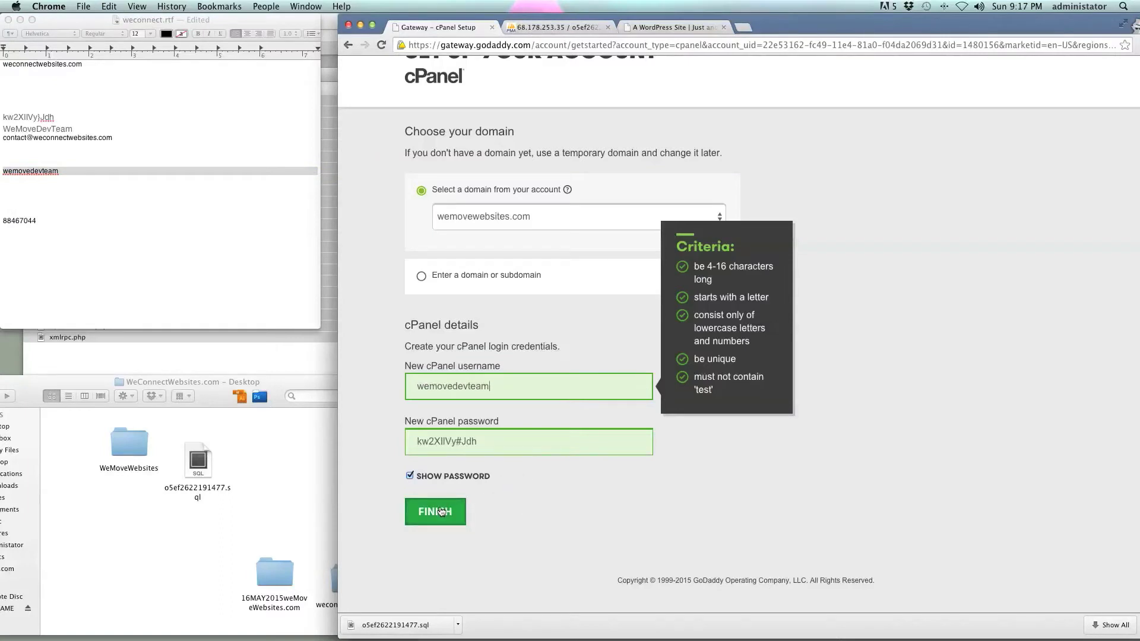
click(442, 512)
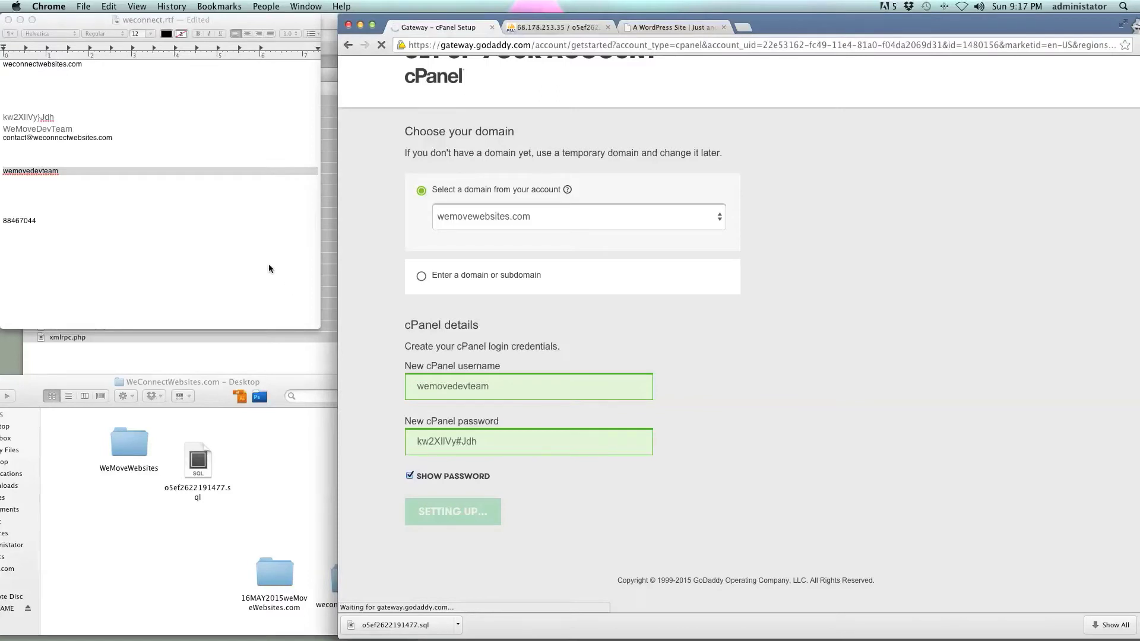
Step: Convert the wemovedevteam line below the e-mail address in the TextEdit note to upper case
click(21, 178)
click(47, 173)
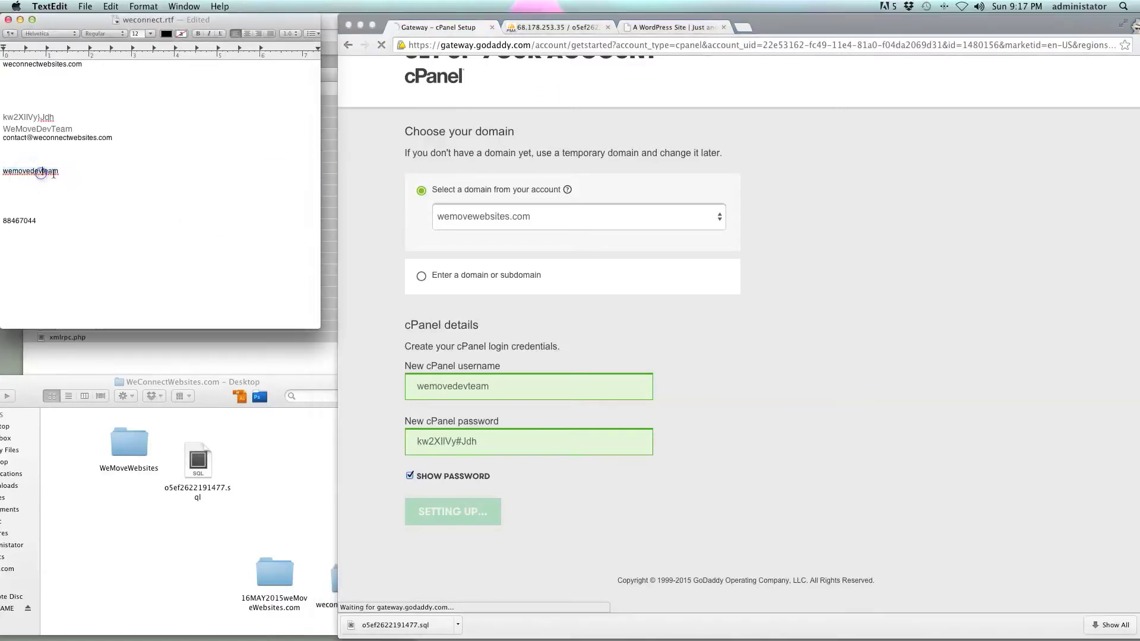
triple_click(46, 173)
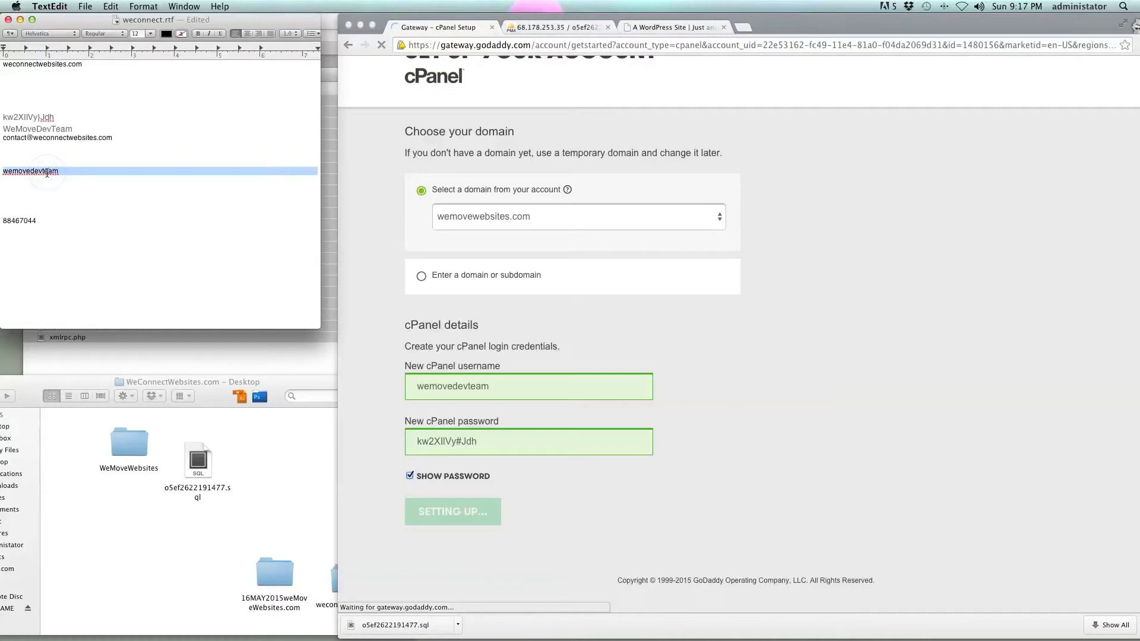
right_click(47, 174)
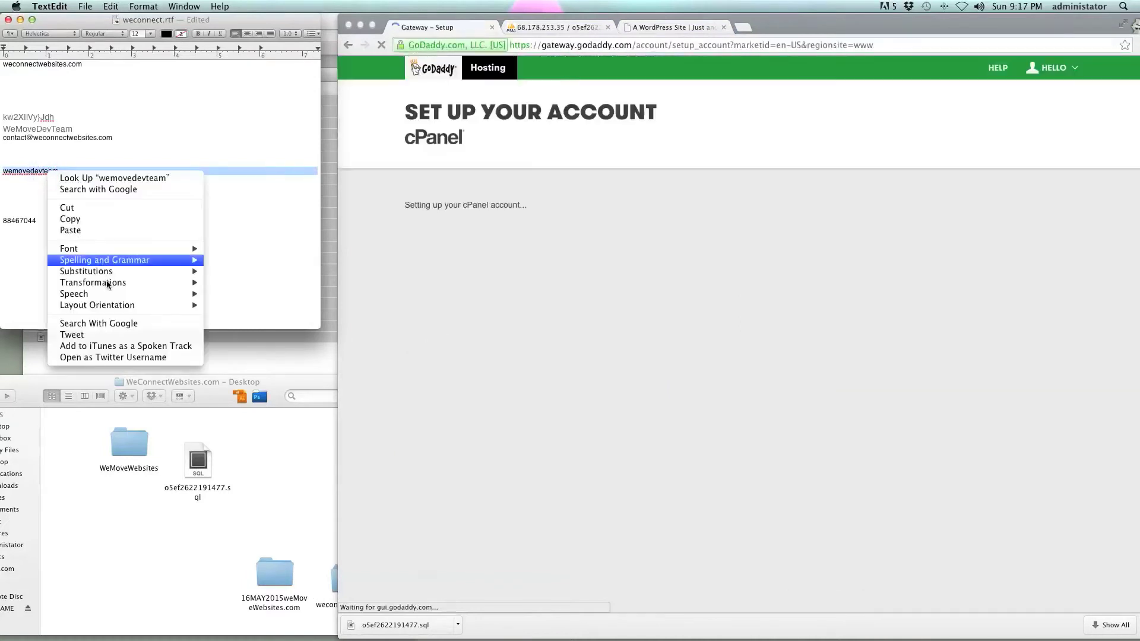
mouse_move(113, 282)
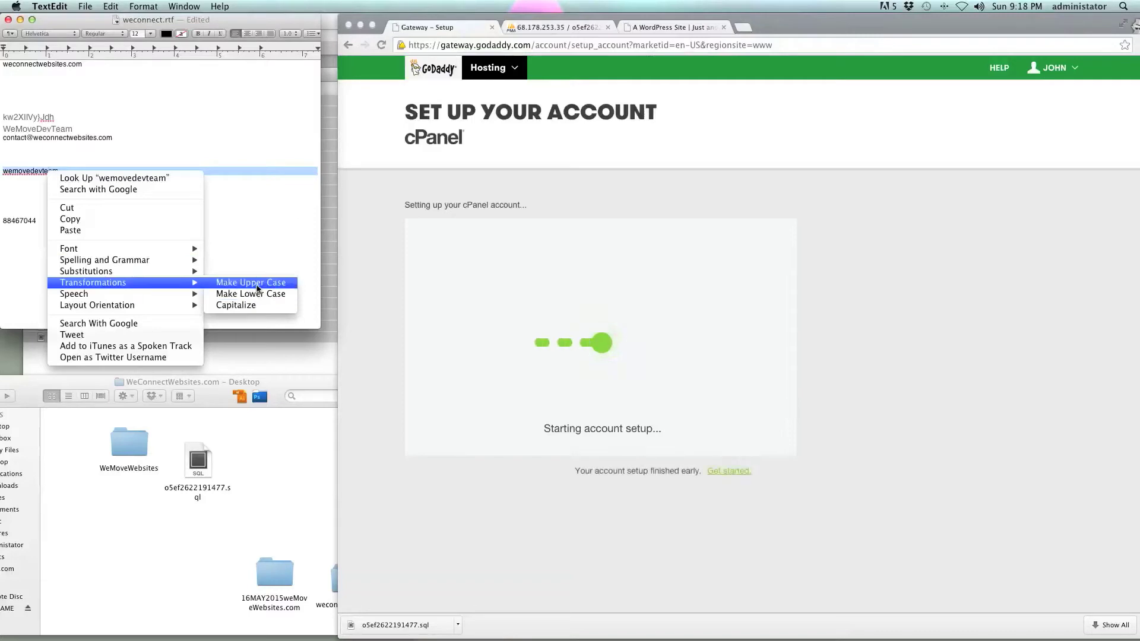
click(257, 287)
Step: Capitalize the WEMOVEDEVTEAM line in the note as a single word
right_click(74, 175)
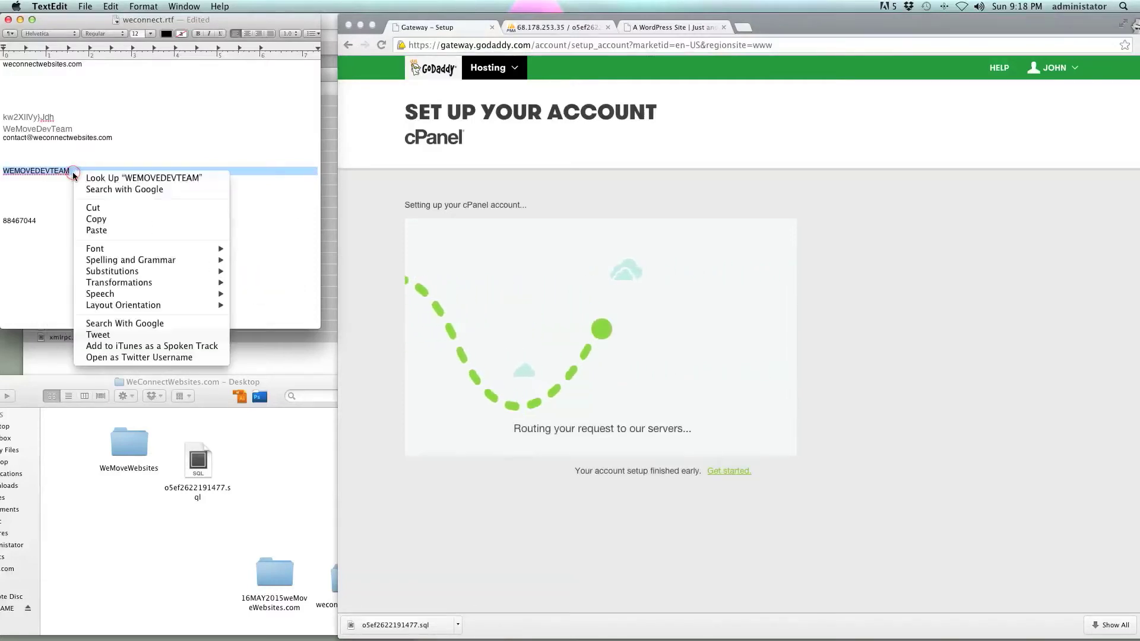
mouse_move(178, 283)
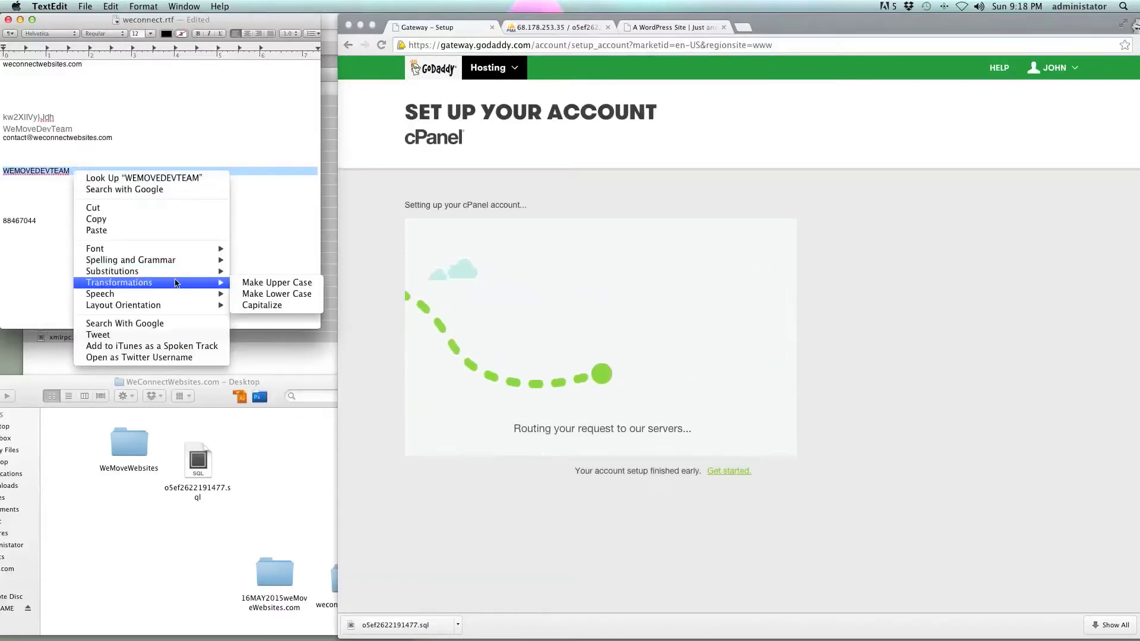
click(274, 306)
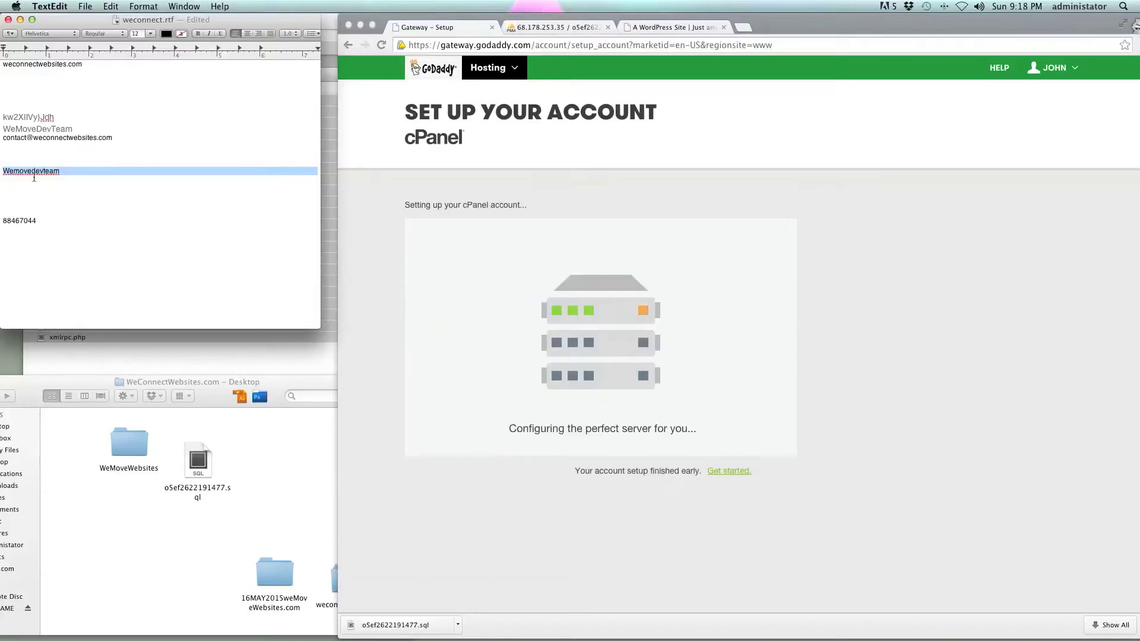
Step: Split the Wemovedevteam line in the note with spaces into "We move dev team"
click(20, 171)
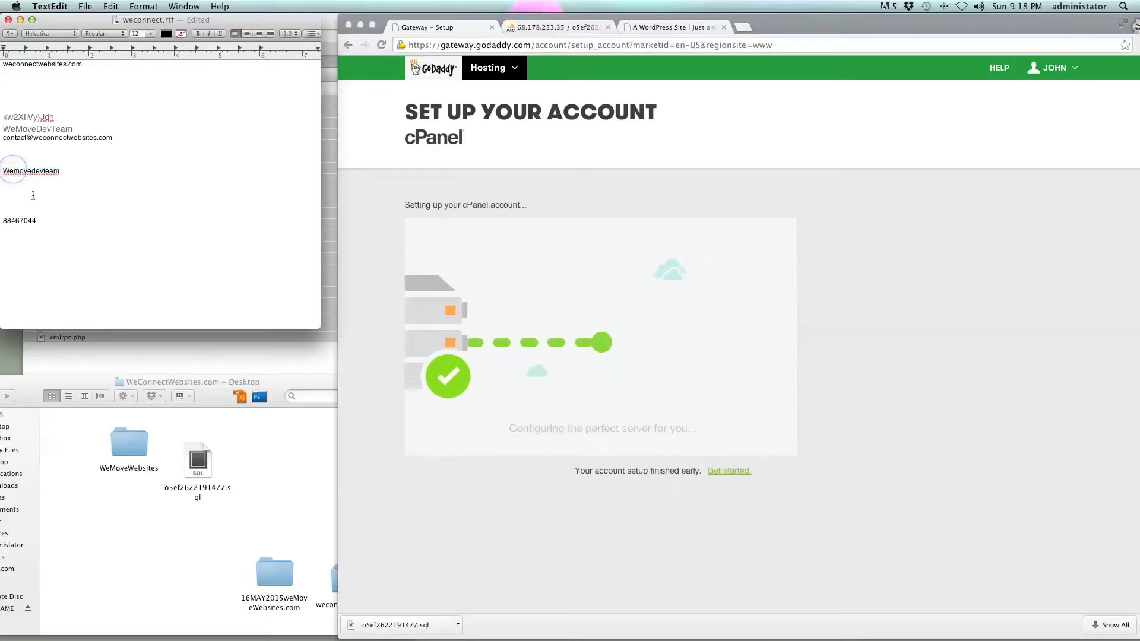
key(Right)
key(Right)
key(Right)
key(Right)
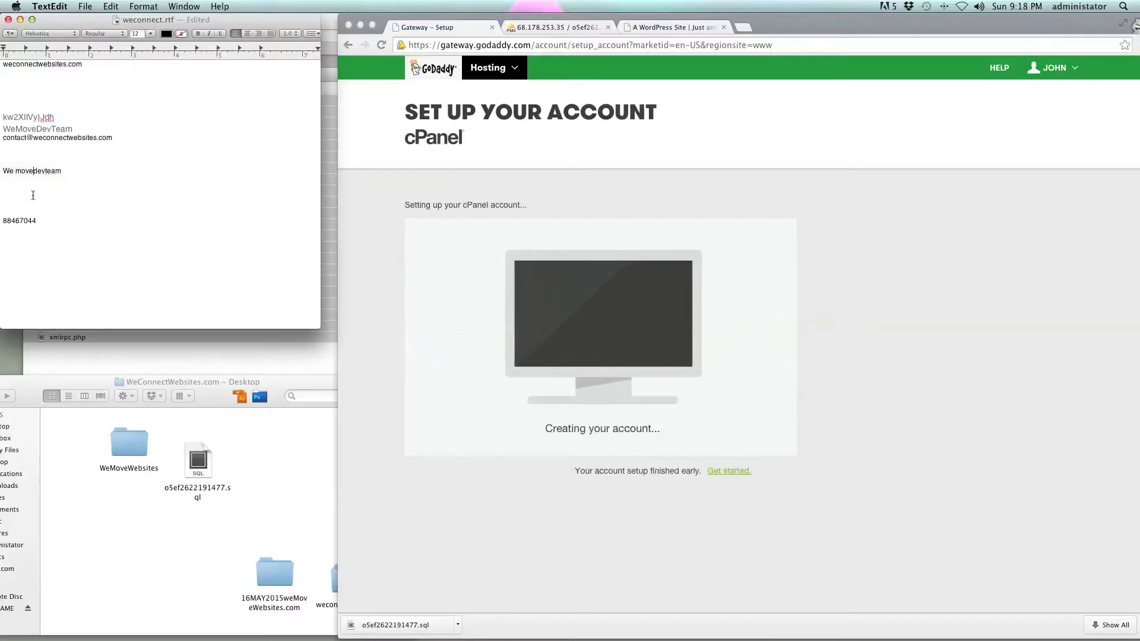
key(Right)
key(Right)
key(Right)
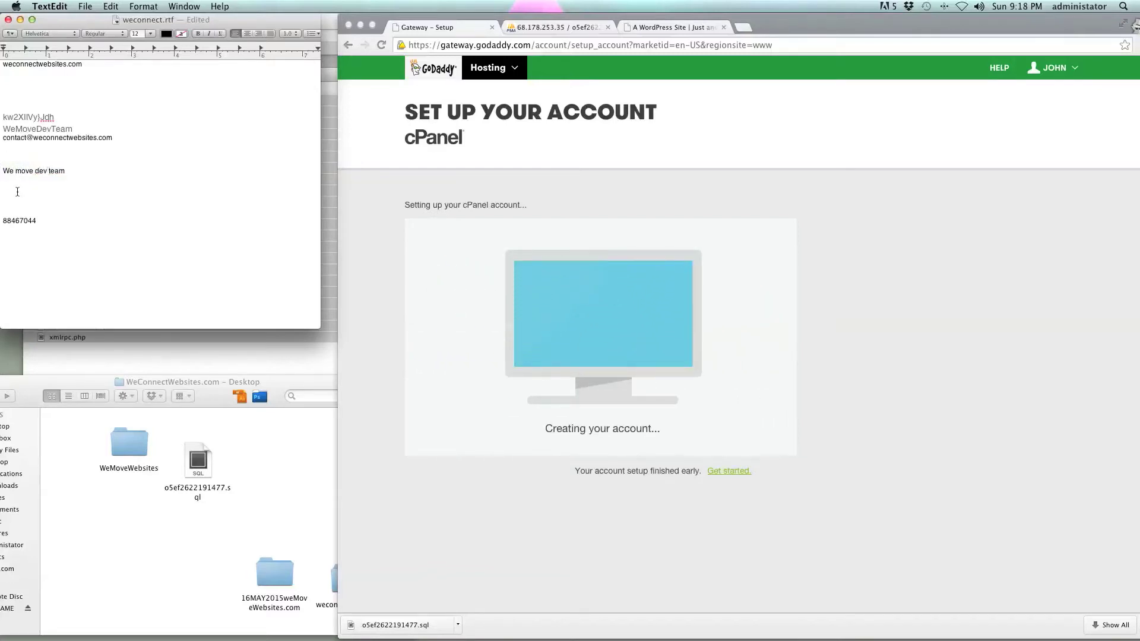
Step: Capitalize each word of the "We move dev team" line in the note
drag(65, 171, 1, 177)
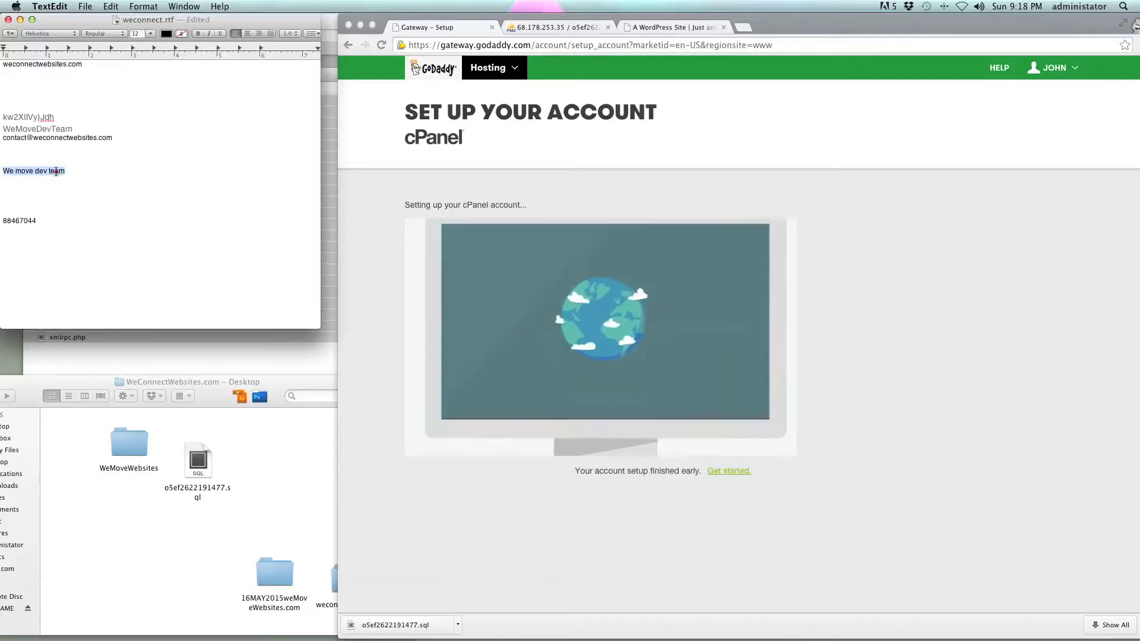
right_click(61, 175)
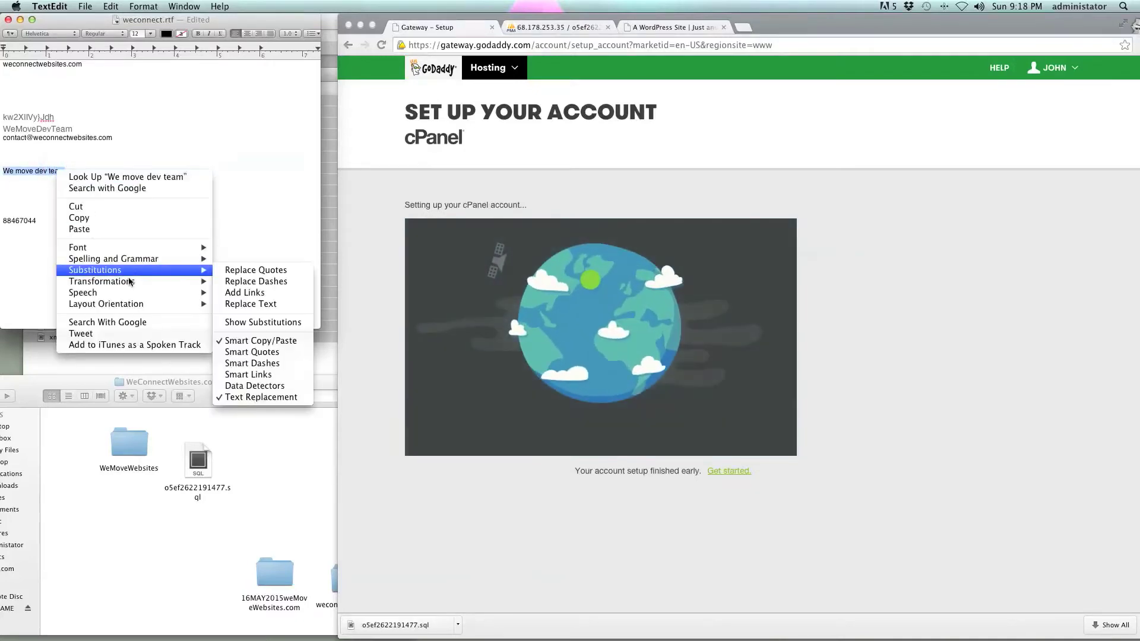
mouse_move(142, 285)
click(245, 304)
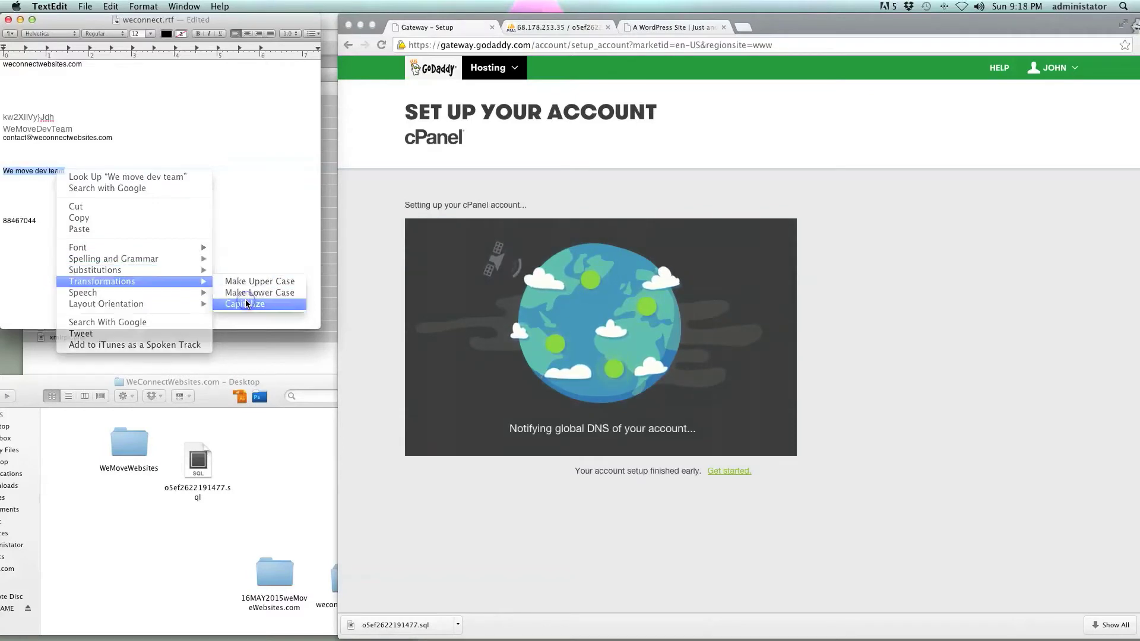
click(97, 175)
double_click(89, 166)
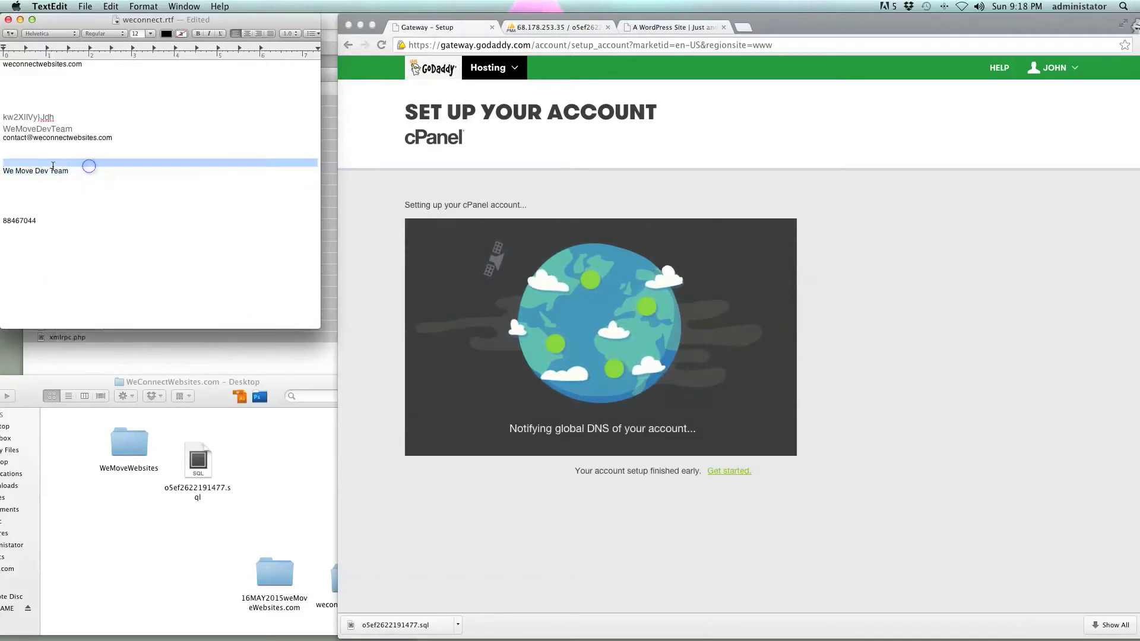
drag(79, 171, 2, 171)
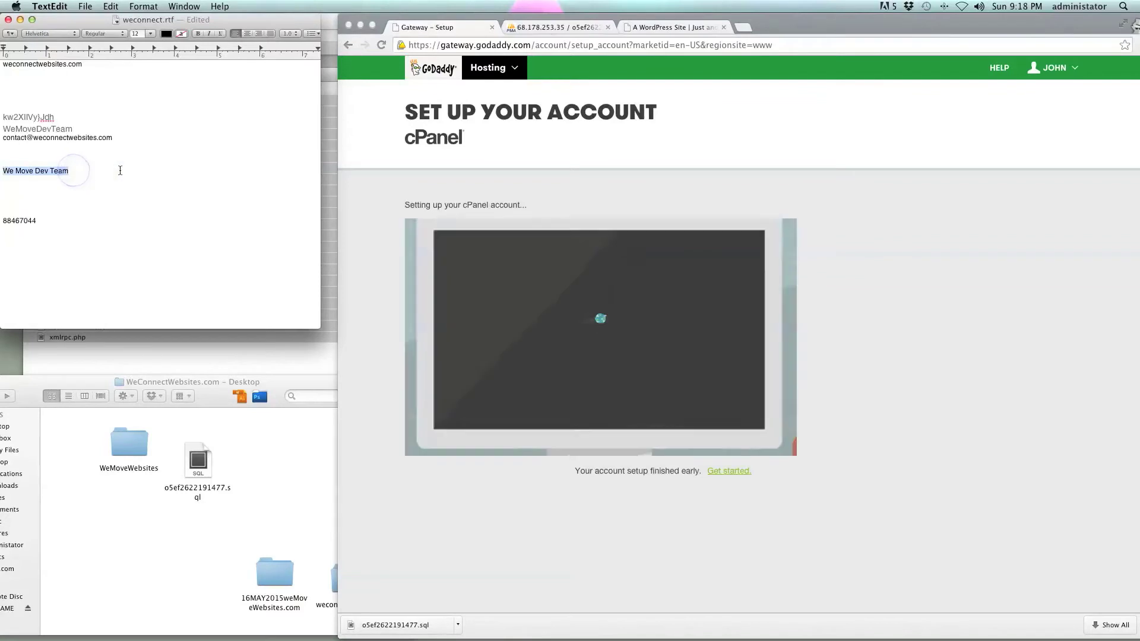
click(139, 171)
Step: Open the finished cPanel account in Chrome and copy its website IP address onto the empty line above We Move Dev Team in the TextEdit note
click(720, 196)
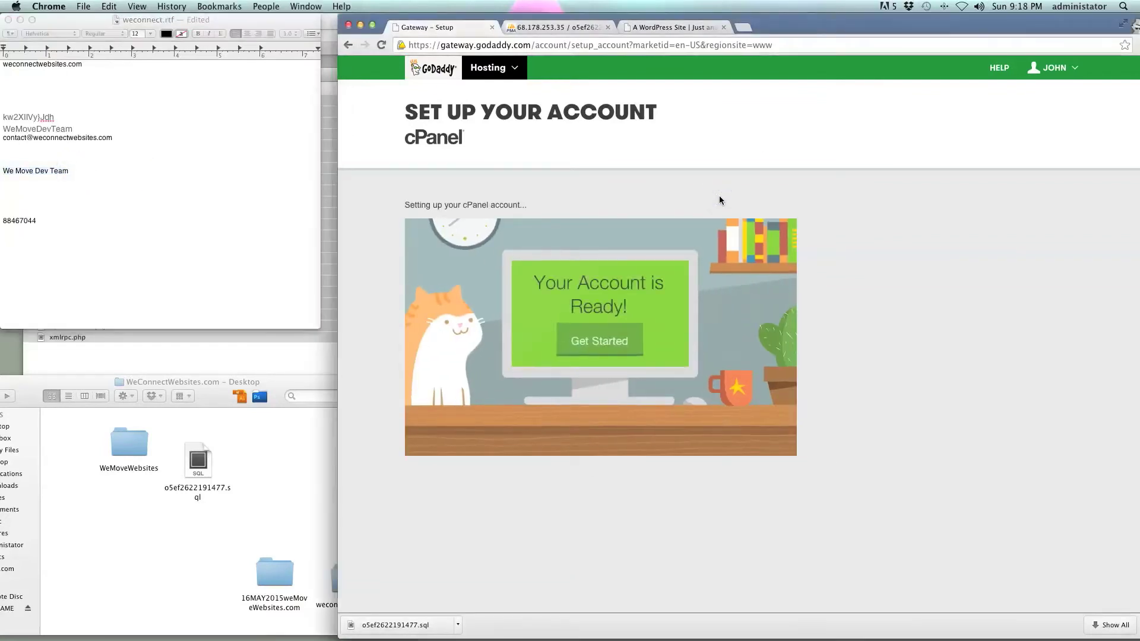
click(608, 343)
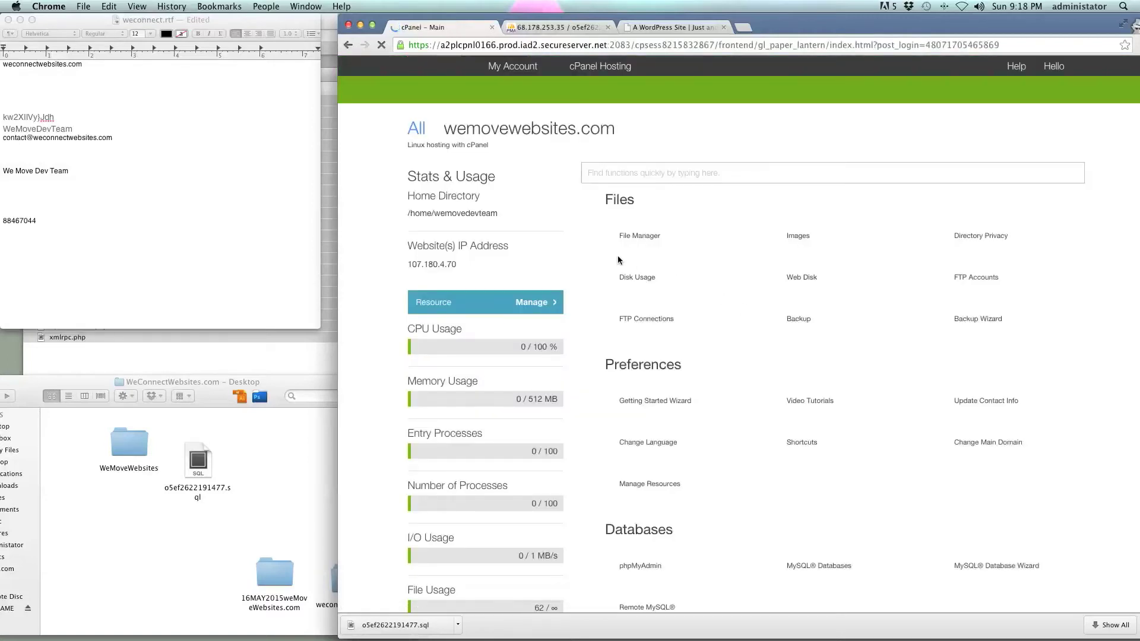
click(458, 265)
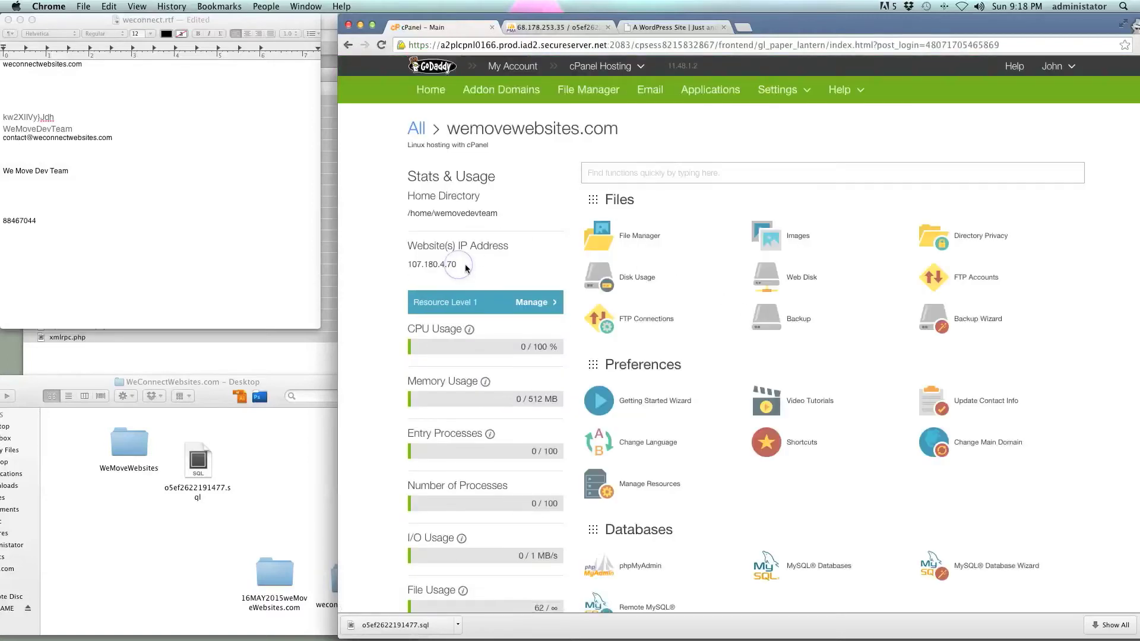
drag(466, 269, 404, 265)
key(super+c)
click(482, 272)
click(94, 195)
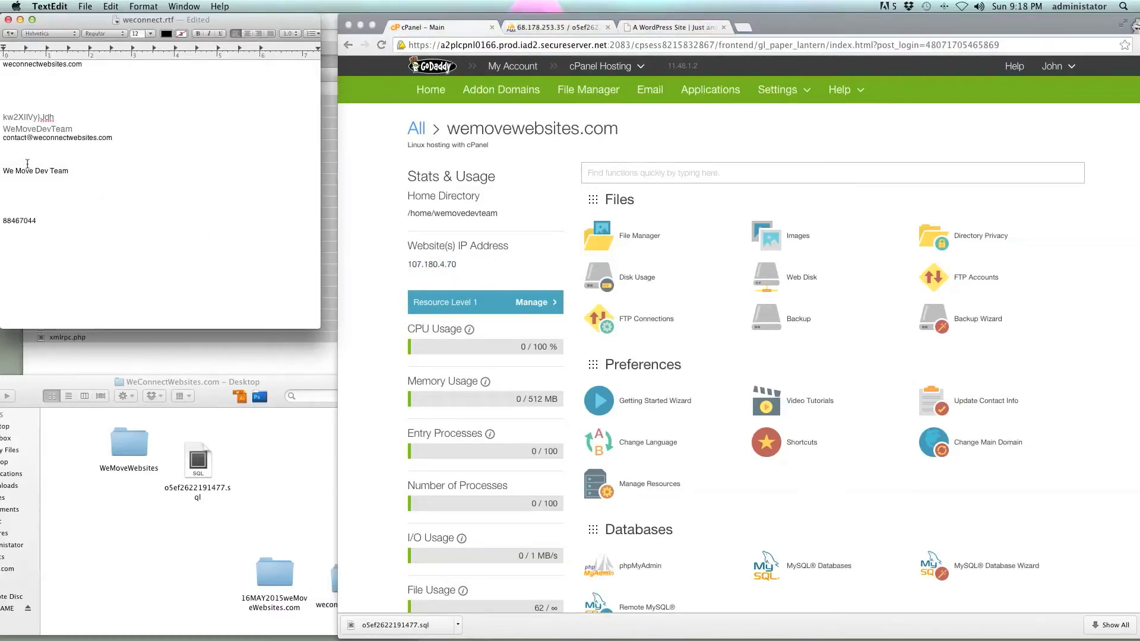
key(super+v)
key(super+v)
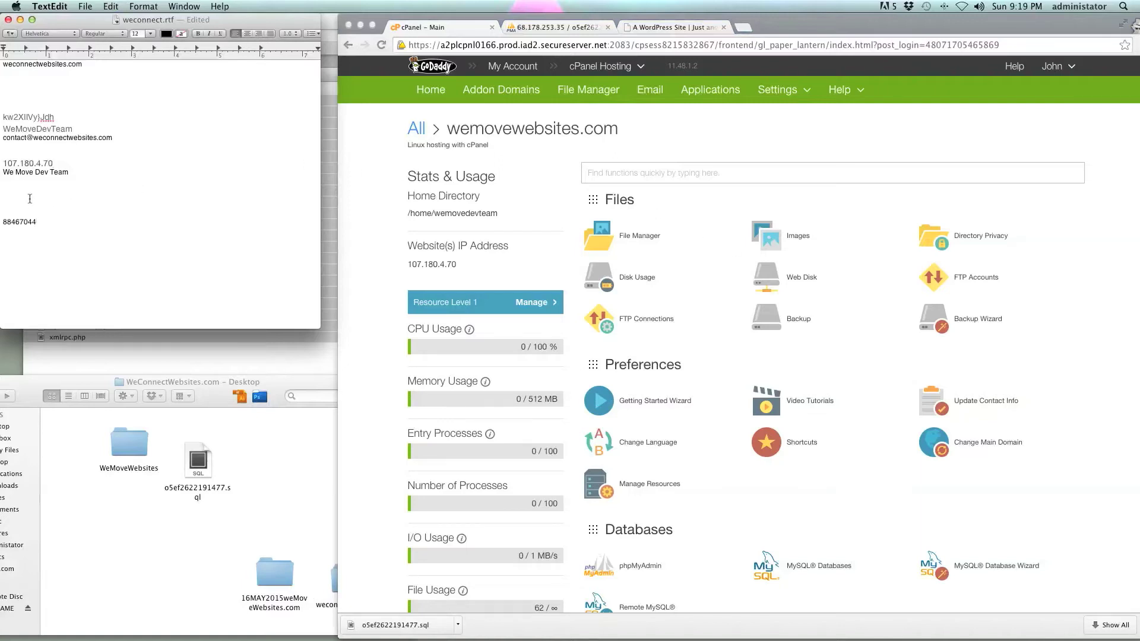
Step: Remove the eight-digit number line below We Move Dev Team from the TextEdit note
drag(51, 216, 1, 222)
key(BackSpace)
key(super+z)
text(z)
key(super+v)
key(super+v)
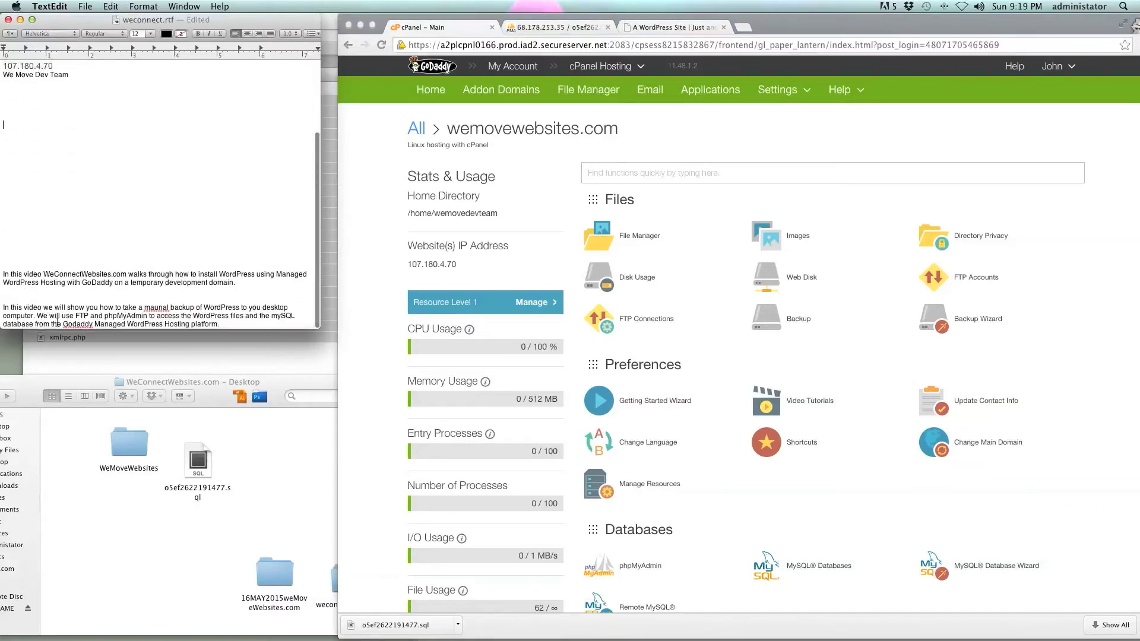
click(28, 298)
key(super+v)
scroll(29, 297, up, 5)
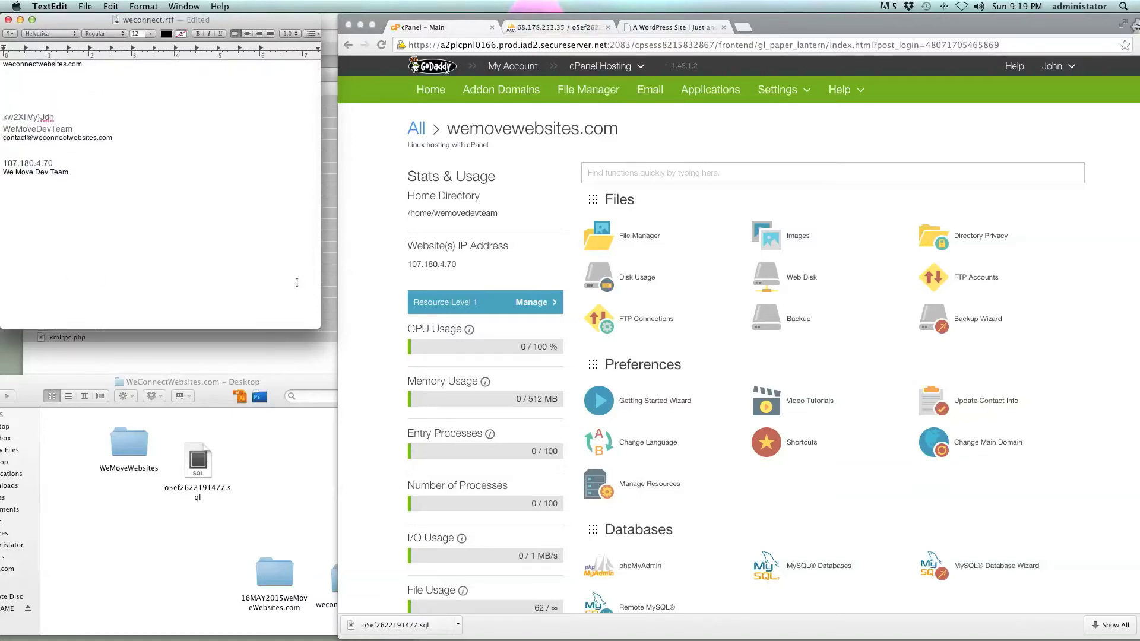
Step: Open the MySQL Databases page of the cPanel account in Chrome and start the name entry for a new database
click(724, 135)
scroll(732, 308, down, 6)
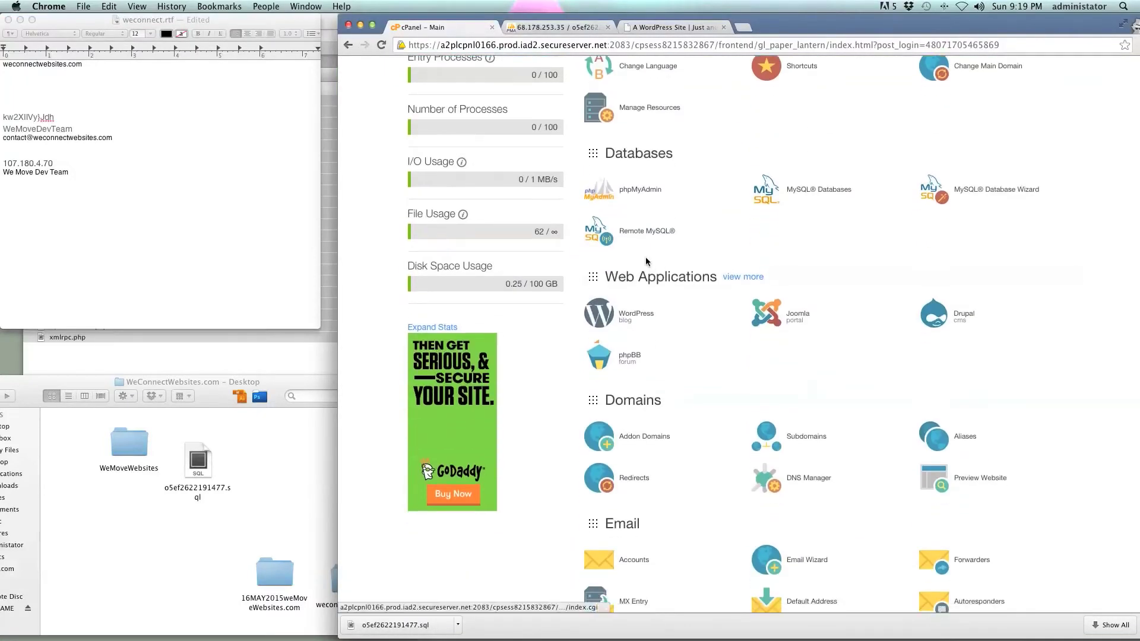
click(598, 192)
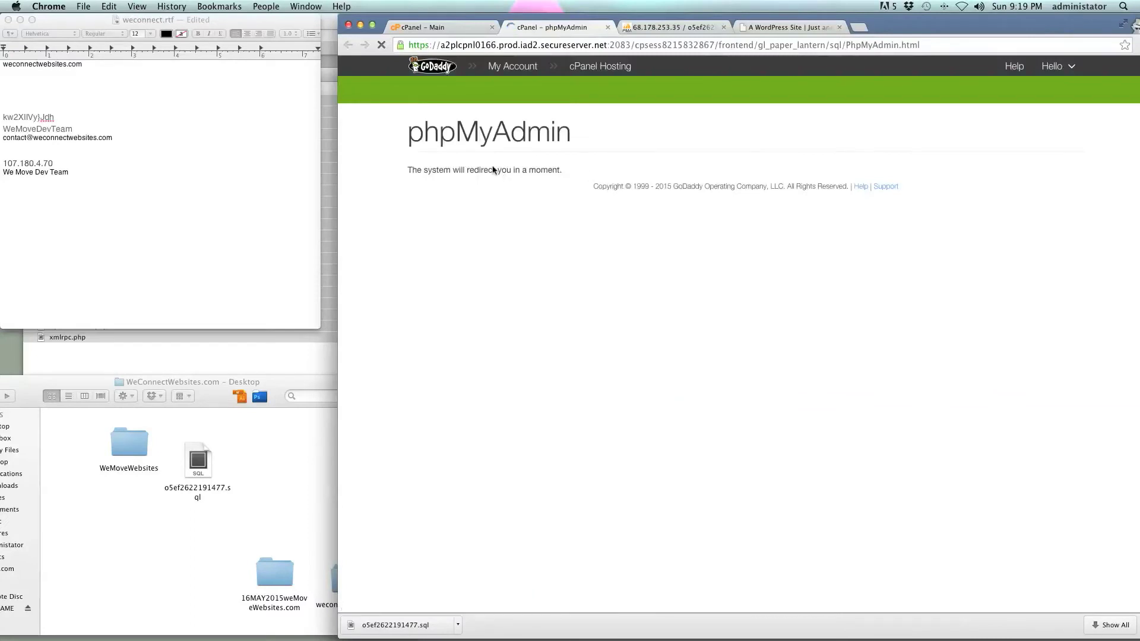
click(607, 27)
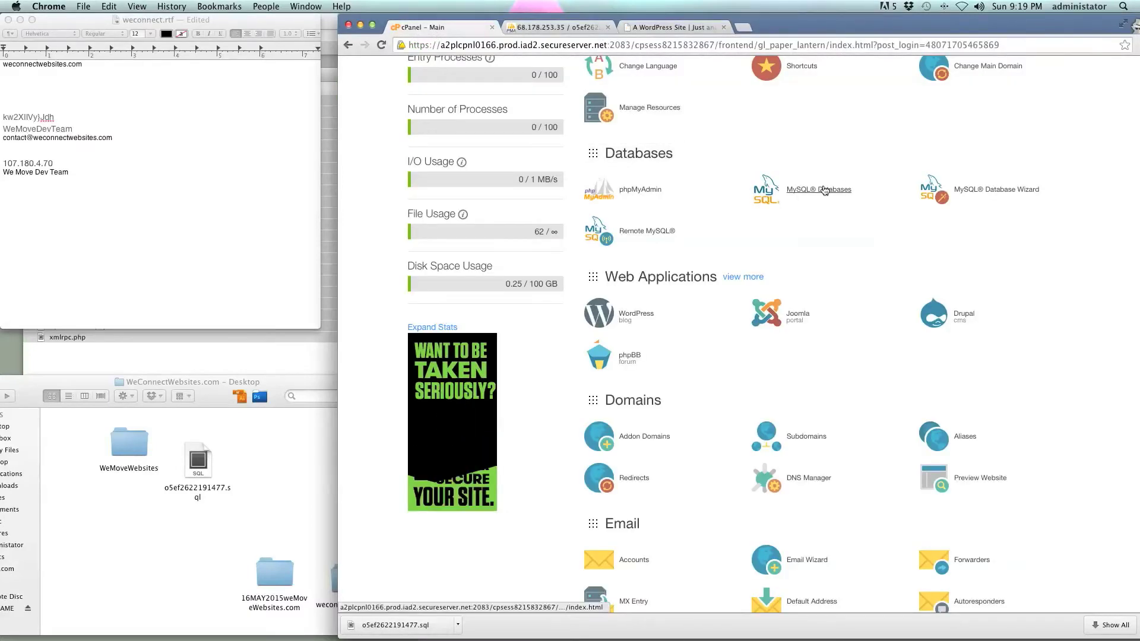
click(800, 190)
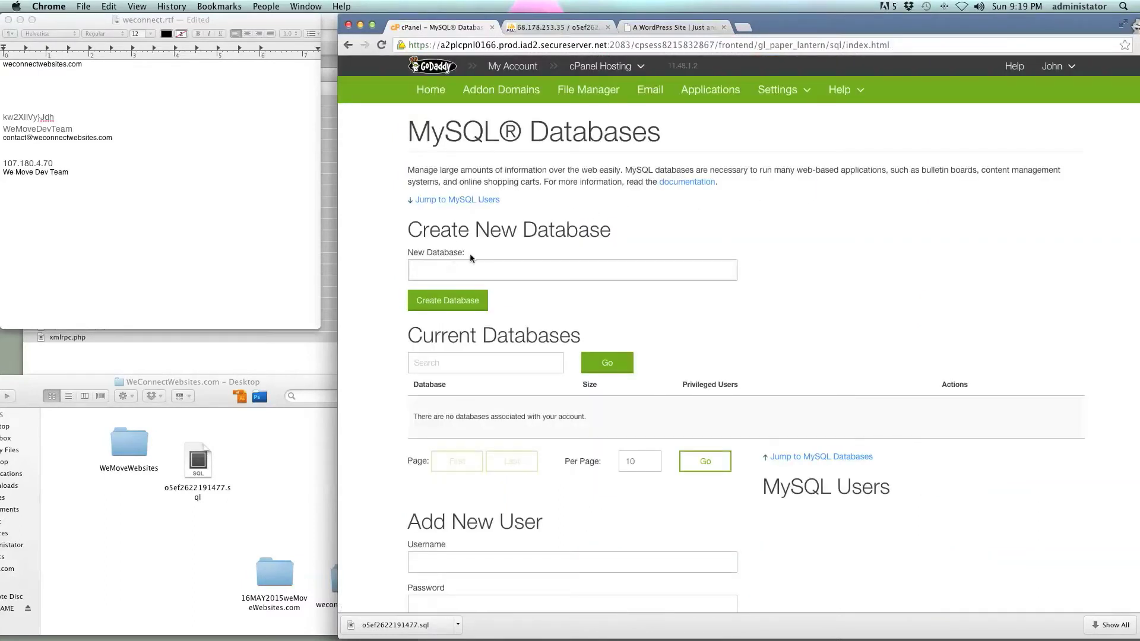
click(449, 268)
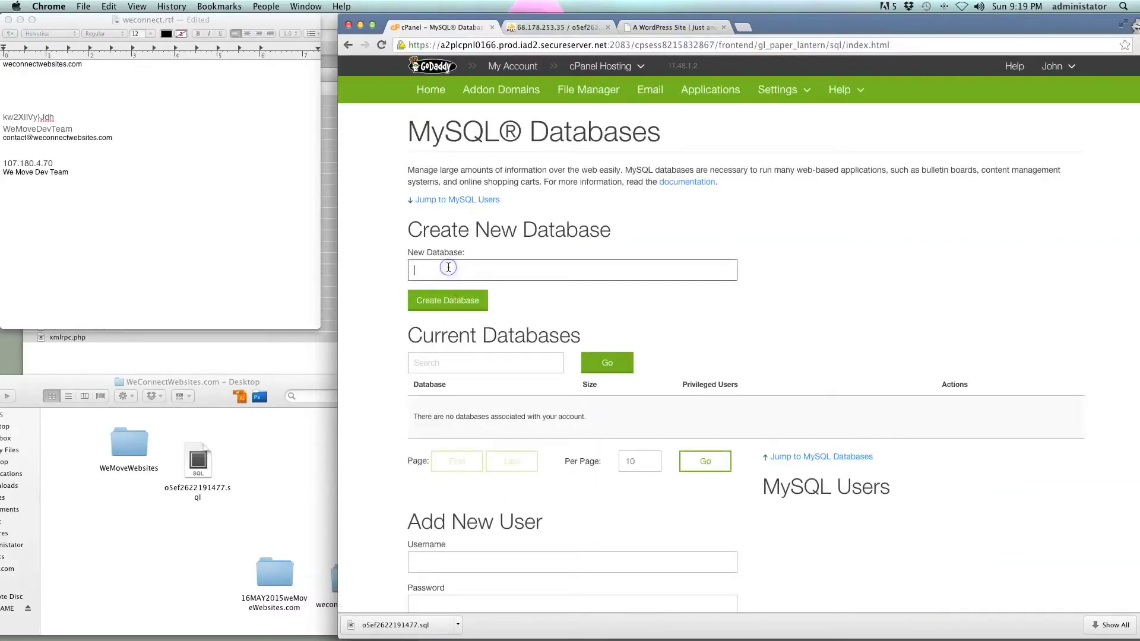
click(197, 490)
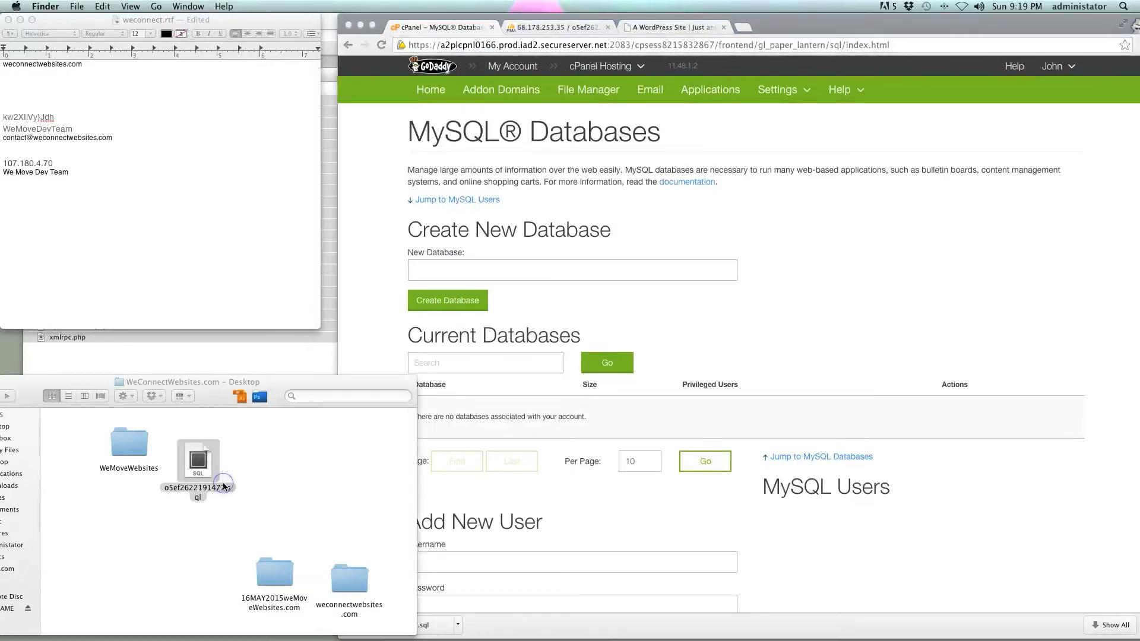
double_click(188, 484)
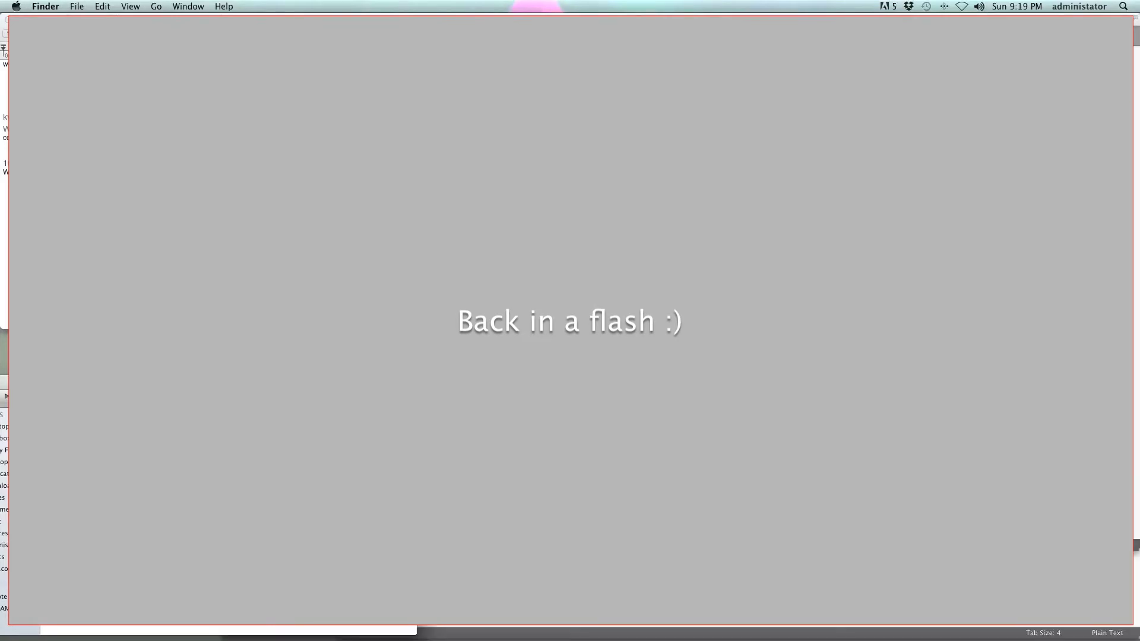
key(super+n)
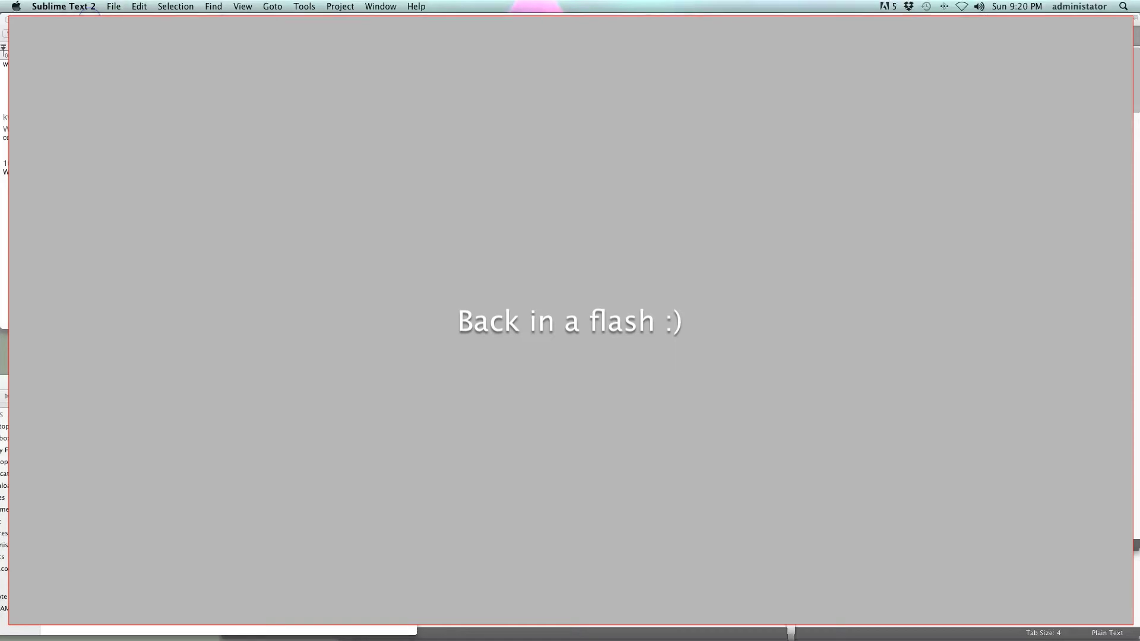
key(super+w)
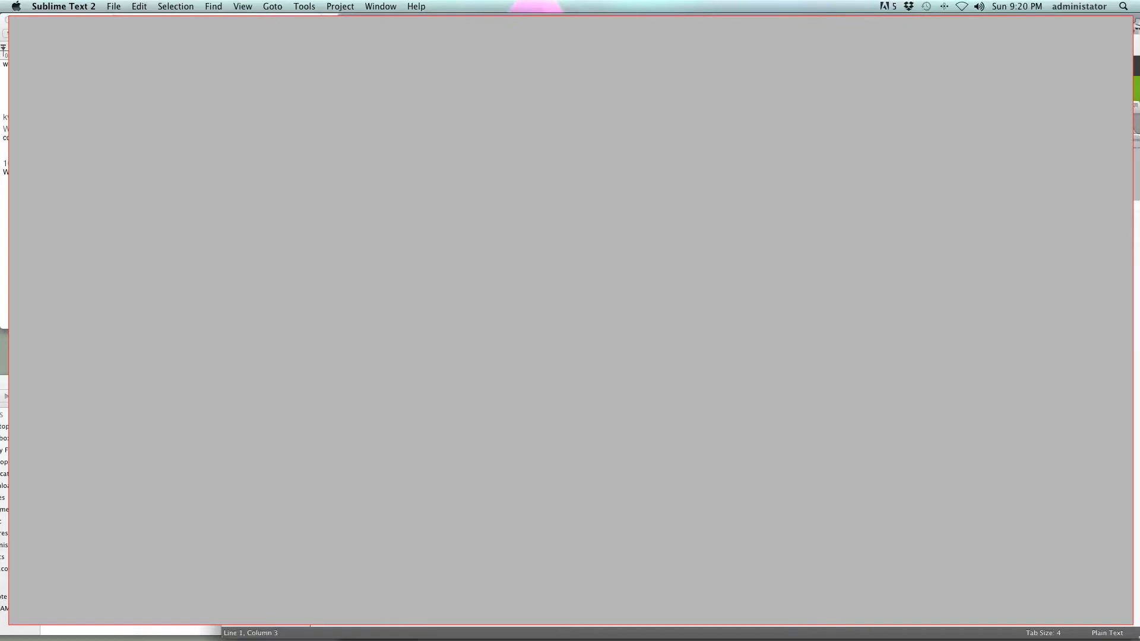
key(super+w)
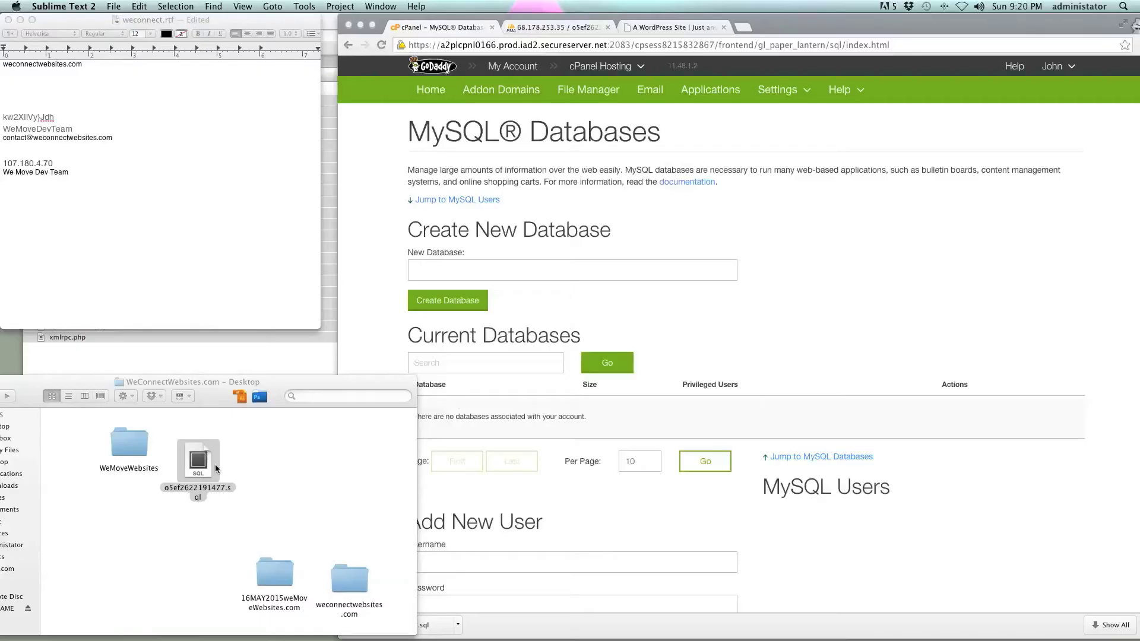
Step: Copy the file name of the o5ef2622191477.sql backup, without its extension, in Finder
click(232, 464)
click(240, 469)
click(204, 487)
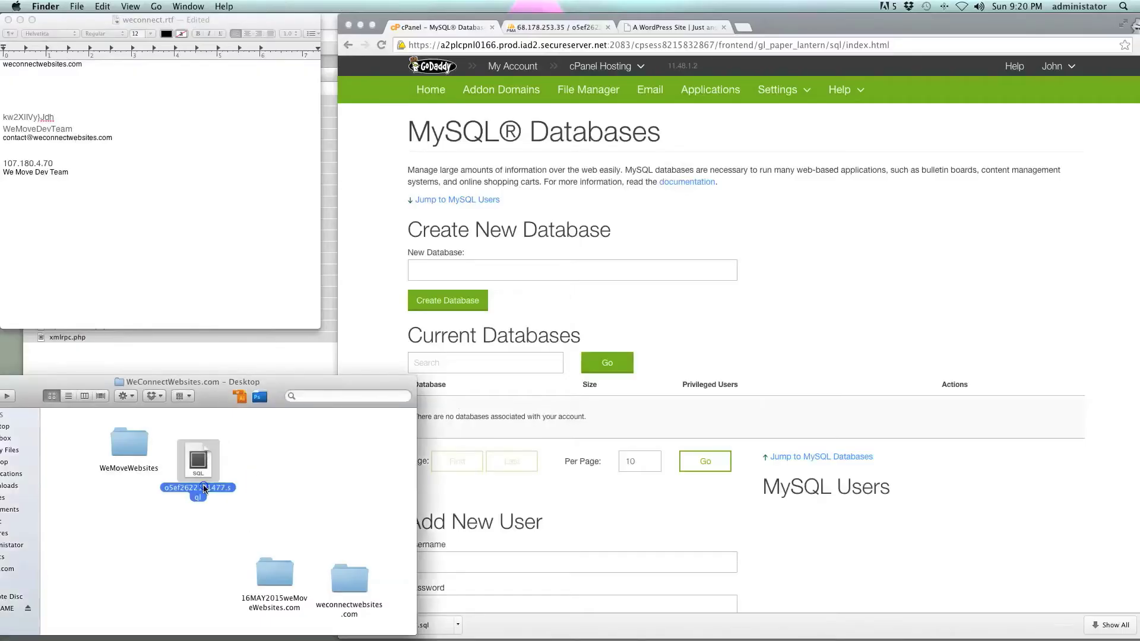
click(186, 490)
right_click(196, 487)
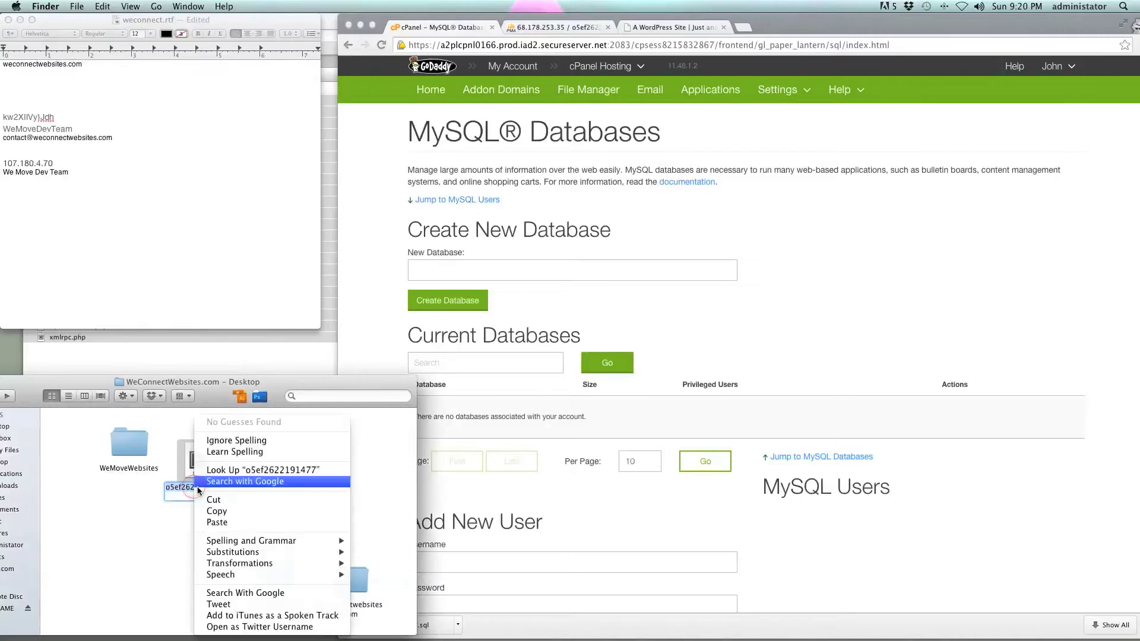
click(227, 514)
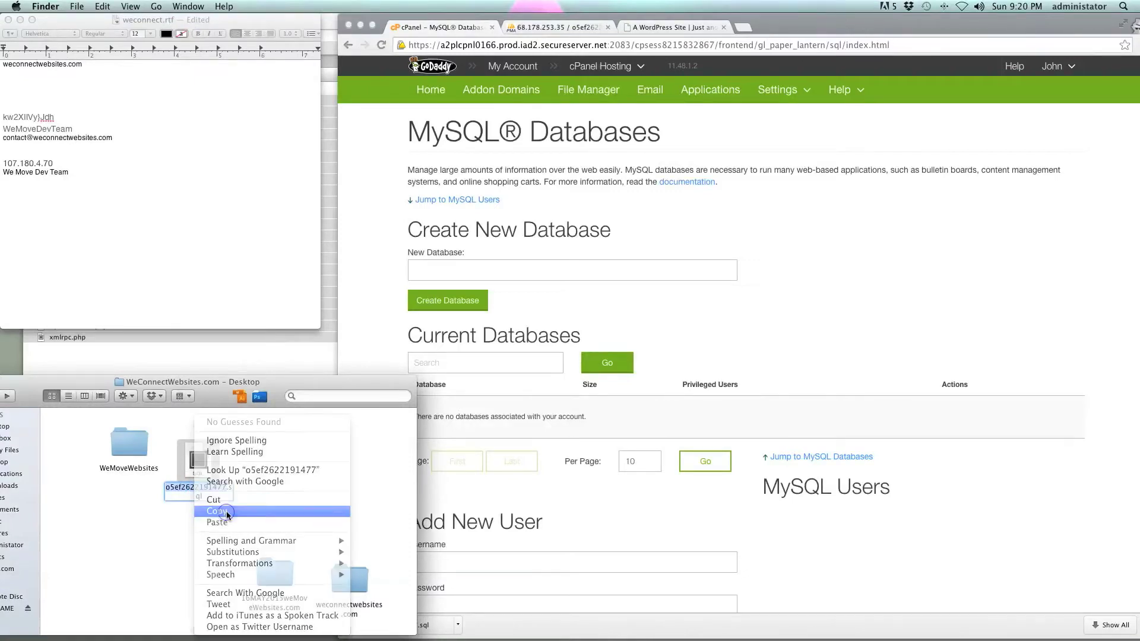
key(Return)
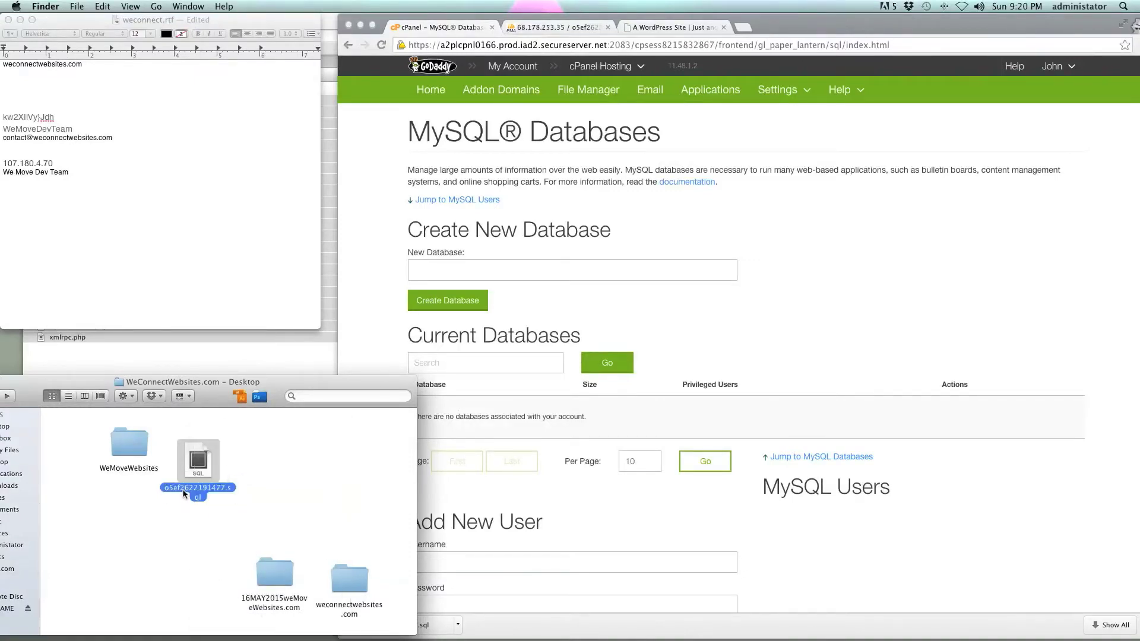
click(181, 484)
click(234, 469)
click(259, 452)
click(452, 265)
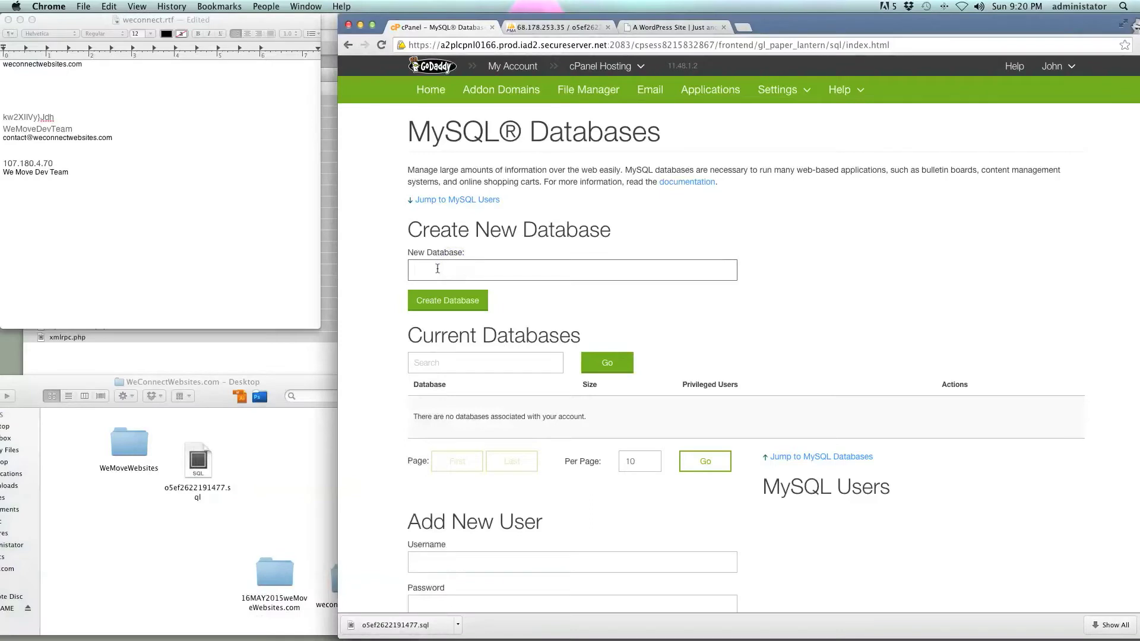
key(super+v)
click(471, 308)
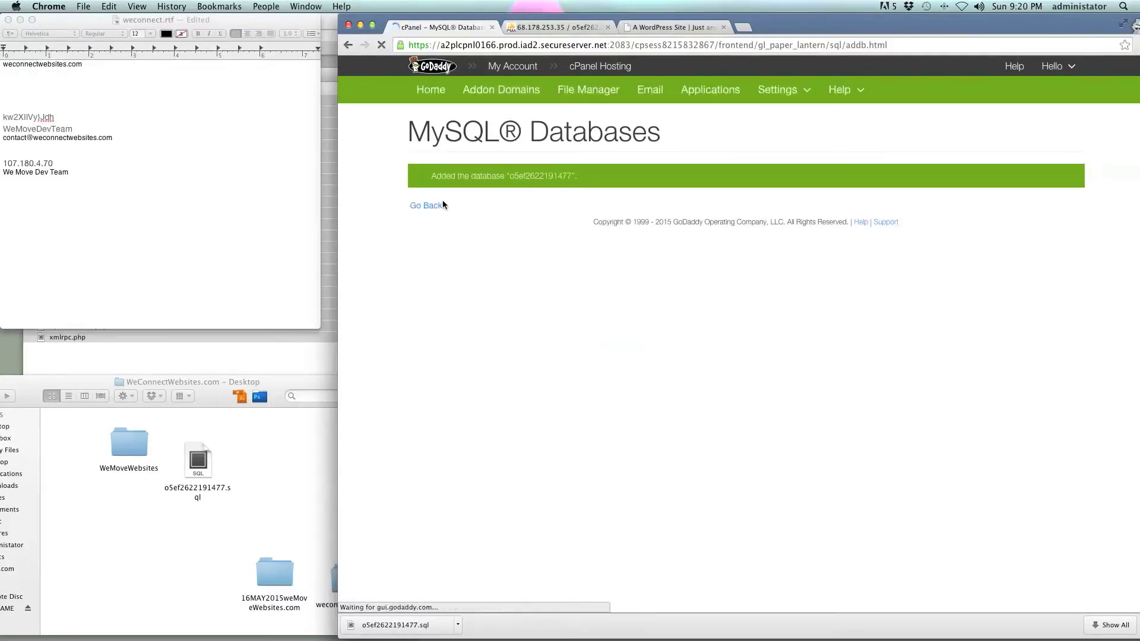
drag(576, 177, 519, 177)
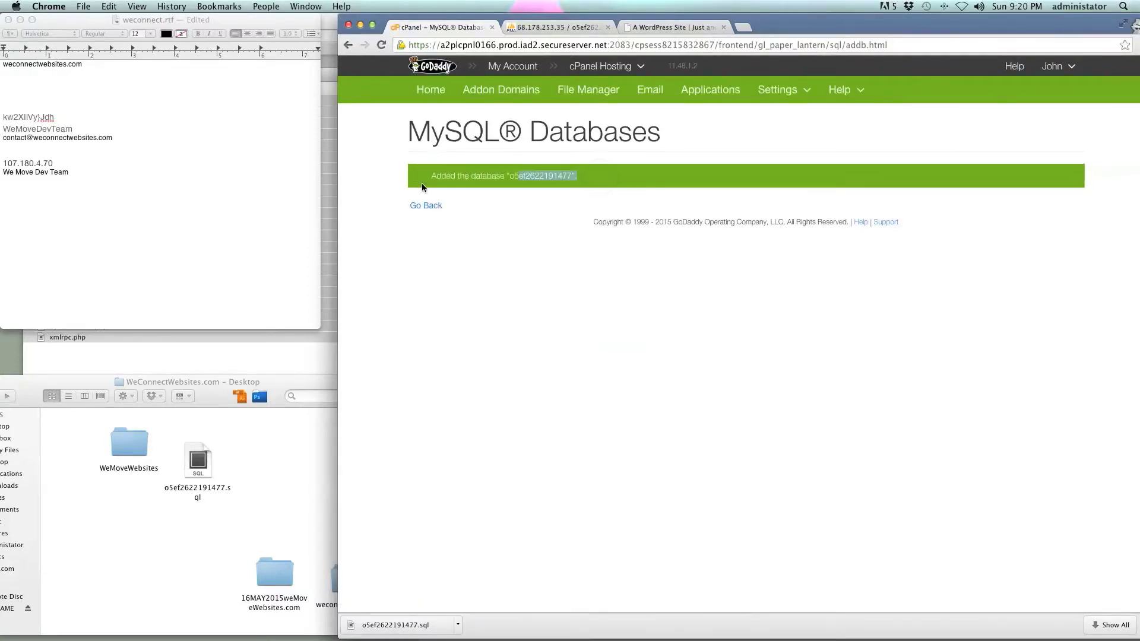
click(427, 207)
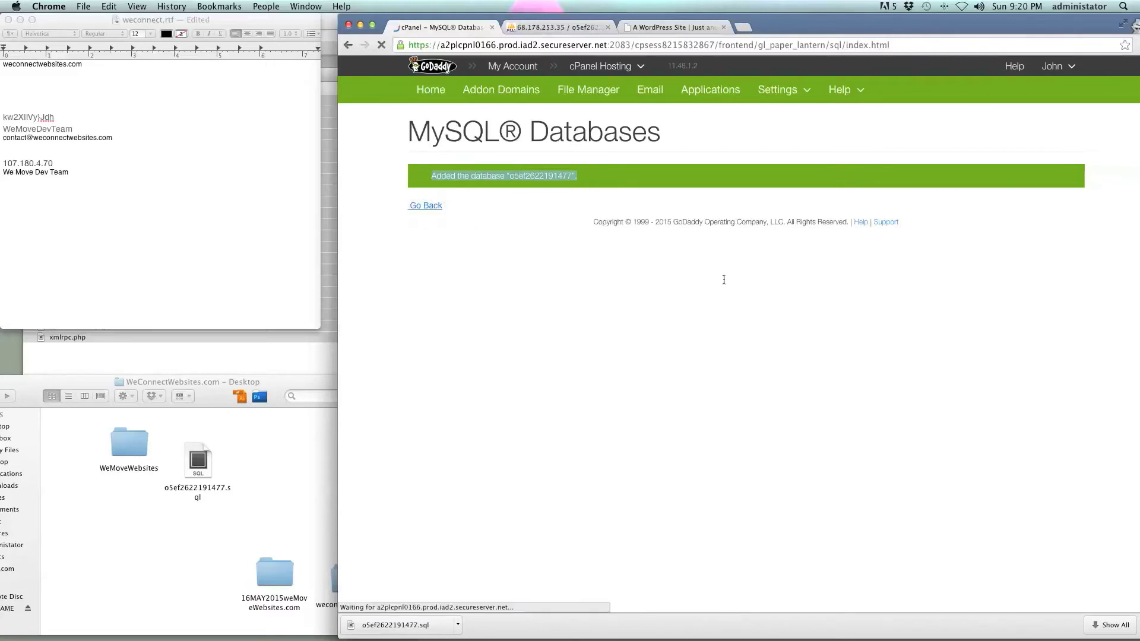
scroll(756, 272, down, 5)
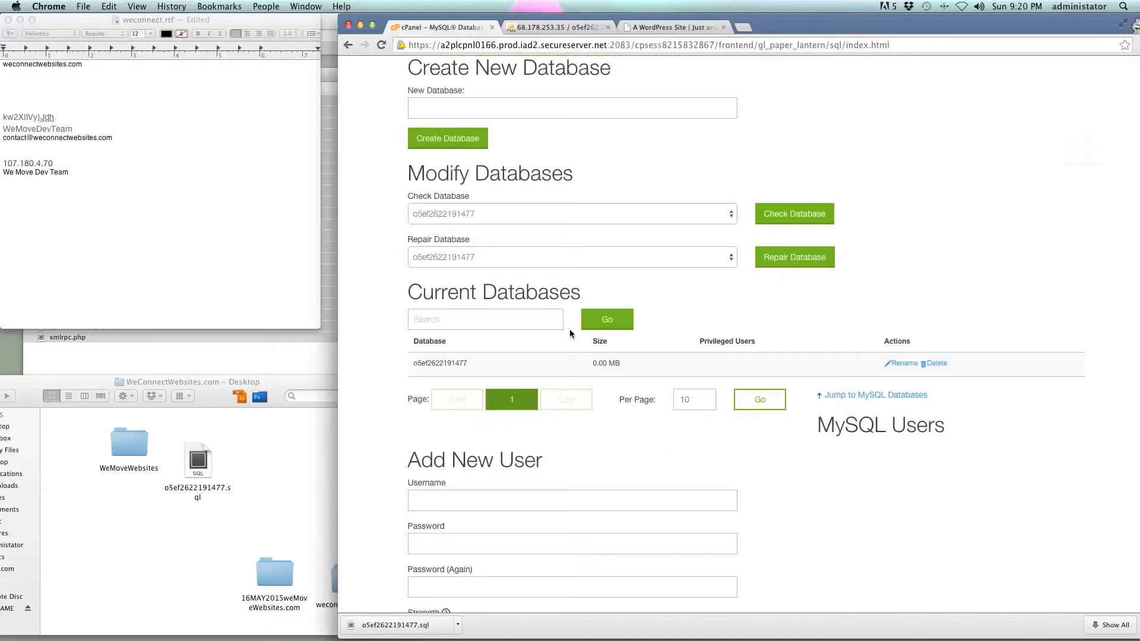
scroll(569, 329, down, 2)
drag(486, 308, 405, 303)
scroll(527, 335, down, 4)
click(516, 318)
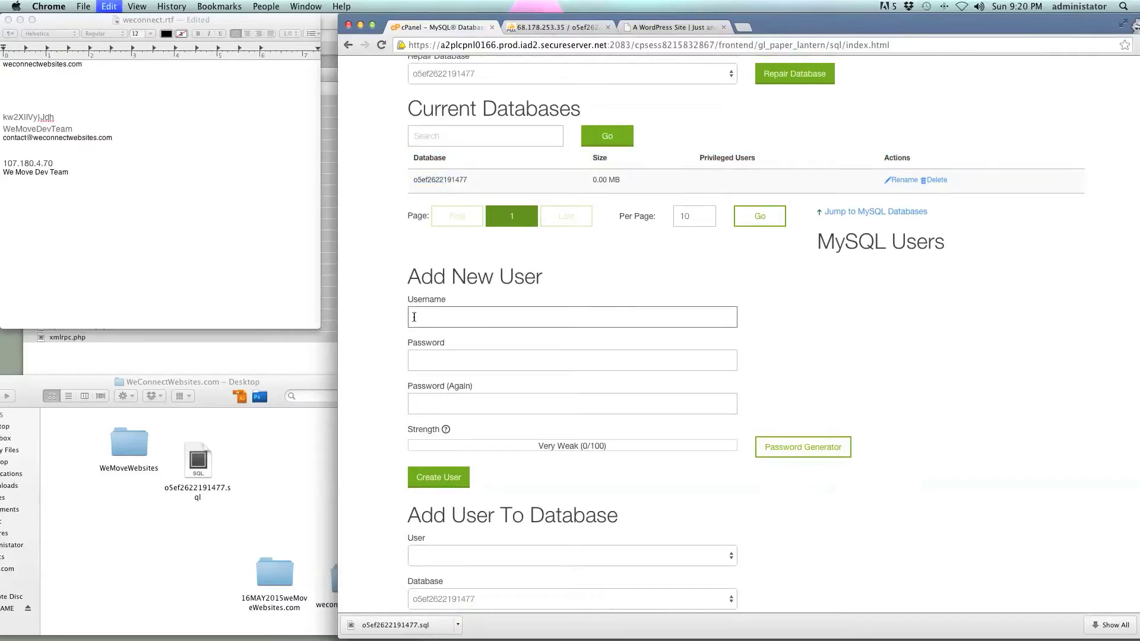
key(super+v)
click(434, 362)
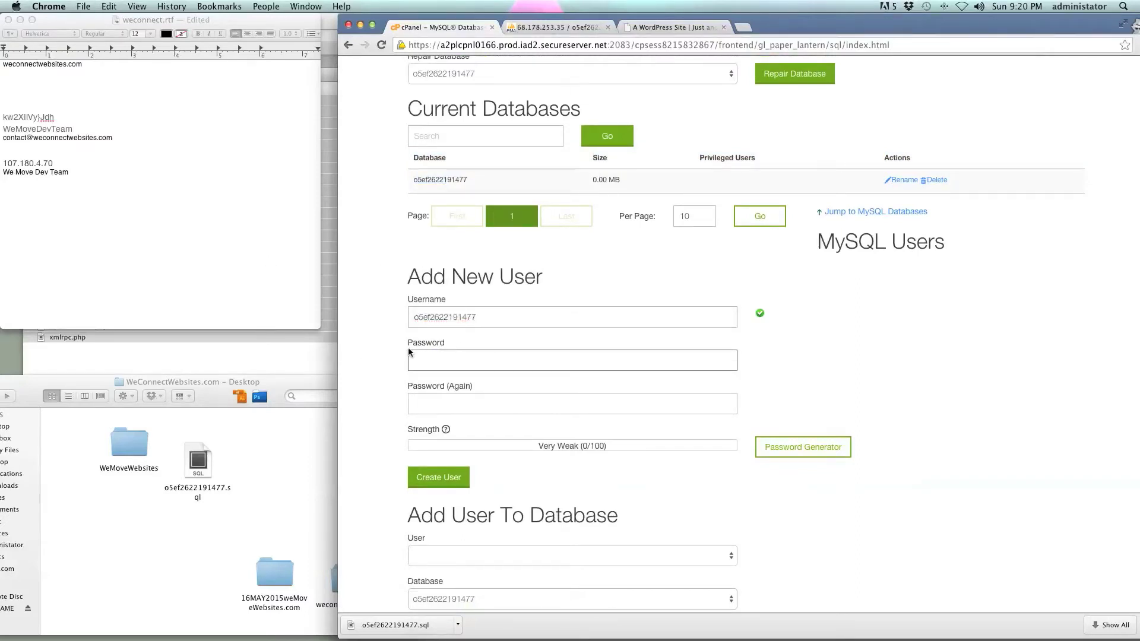
Step: Open wp-config.php from the WeMoveWebsites folder in Sublime Text, copy its DB_PASSWORD value and move the editor window off the cPanel form
double_click(133, 451)
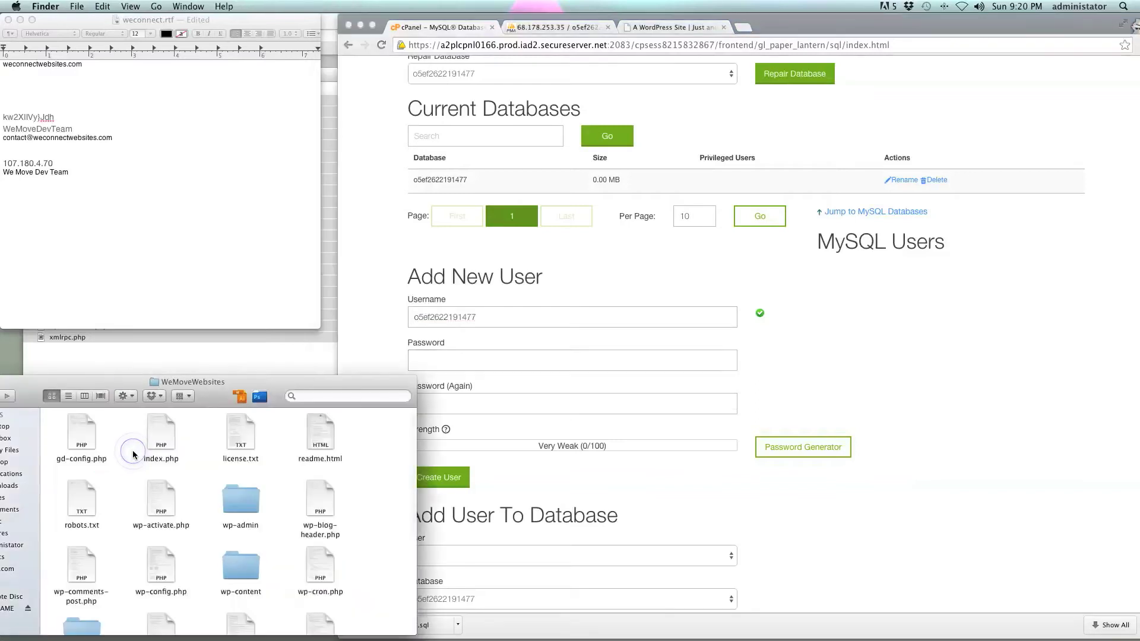
scroll(190, 486, down, 5)
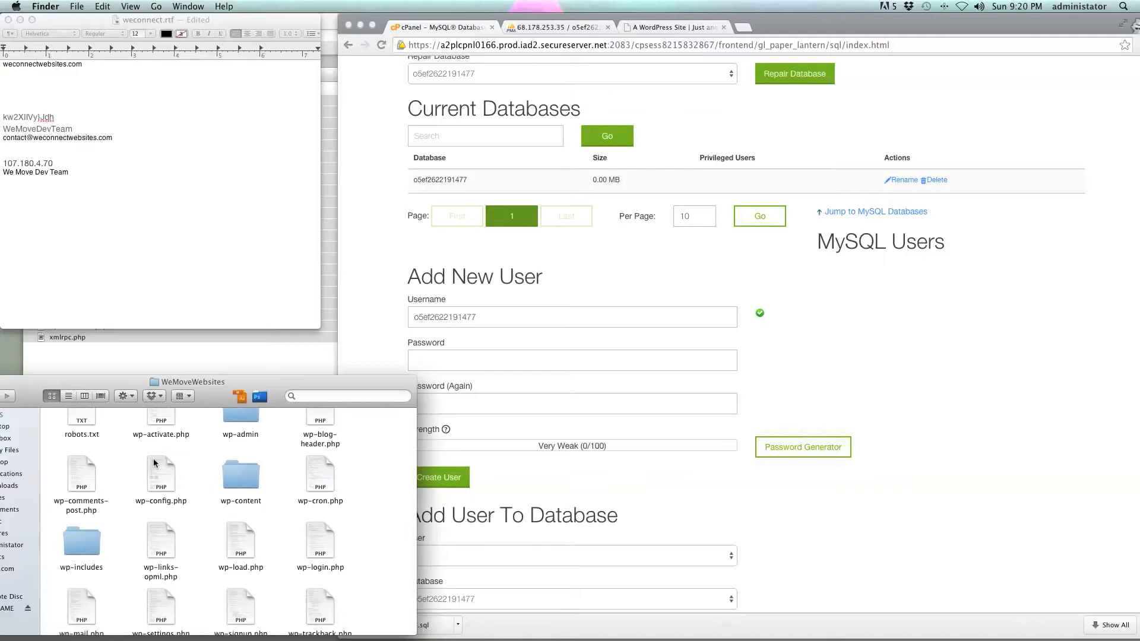
double_click(158, 479)
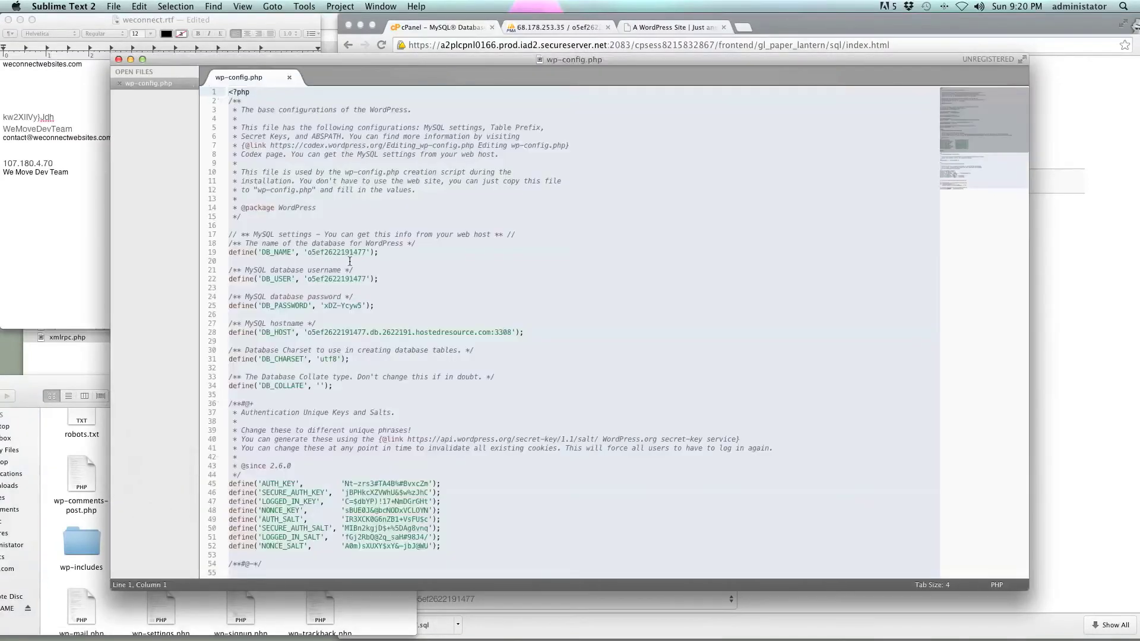
scroll(379, 268, down, 2)
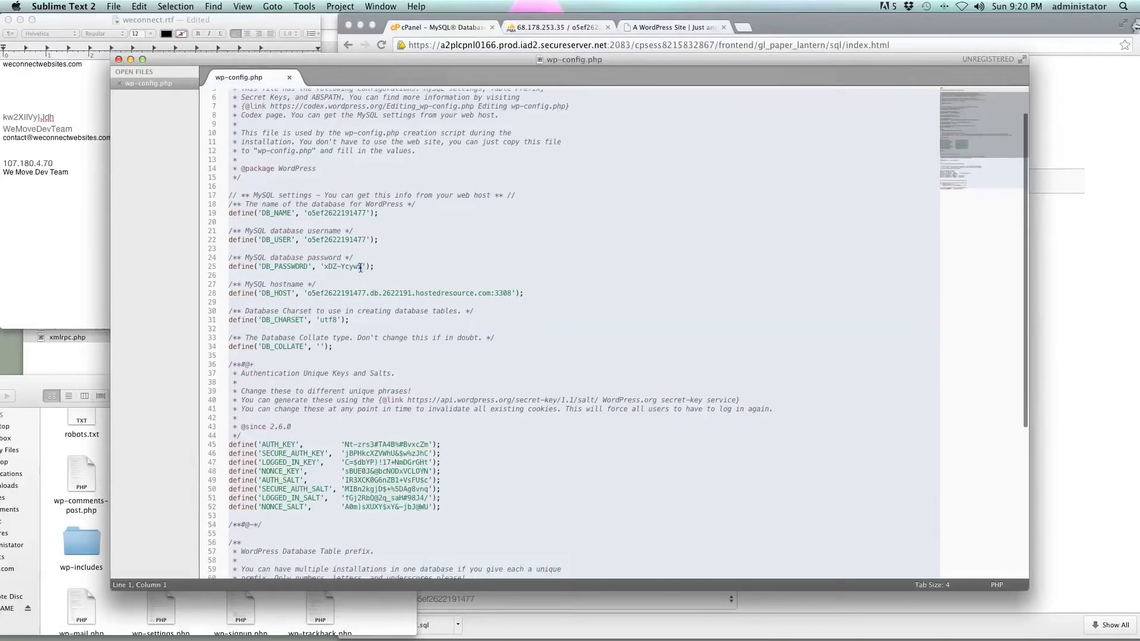
drag(362, 267, 327, 267)
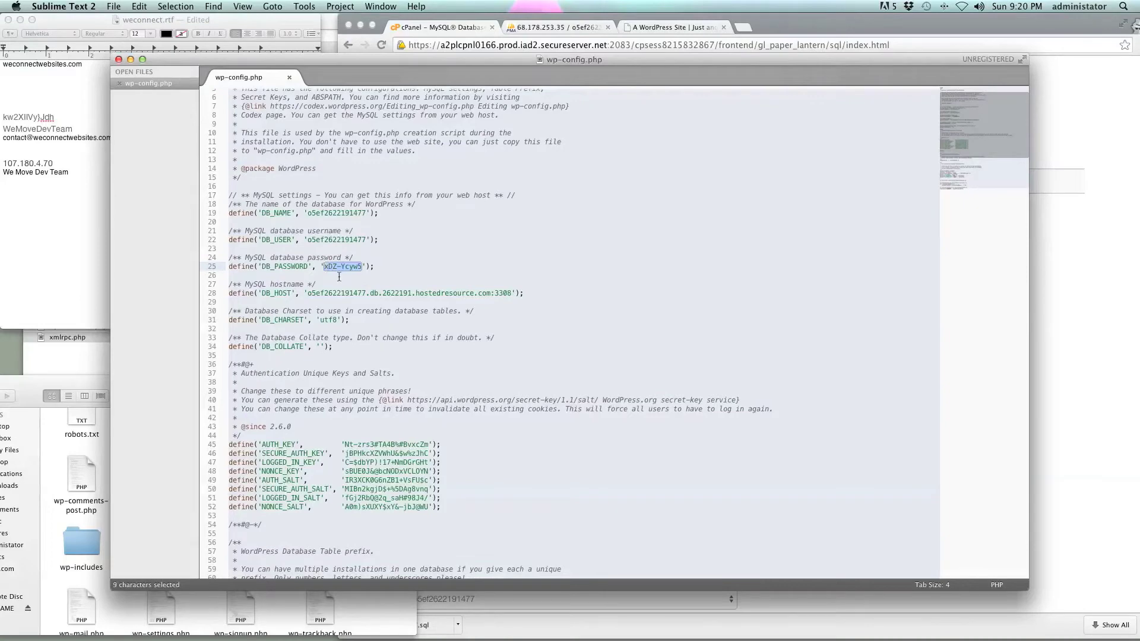
key(super+c)
drag(488, 64, 247, 334)
Step: Paste the database password into both password fields in Chrome and create the MySQL user
click(475, 360)
key(super+v)
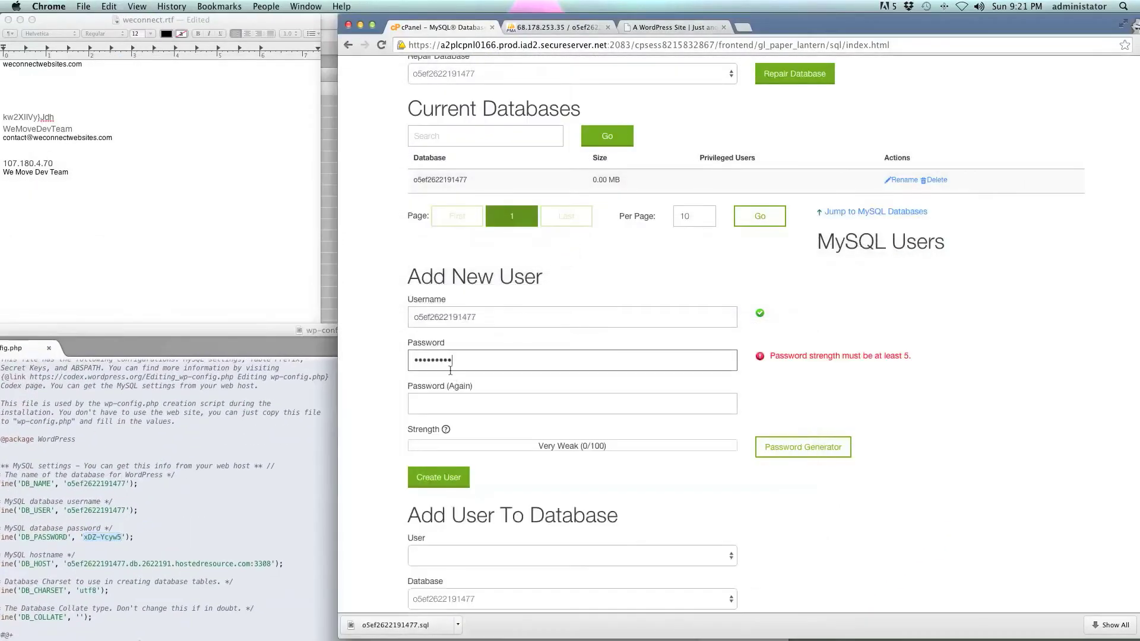
click(592, 410)
key(super+v)
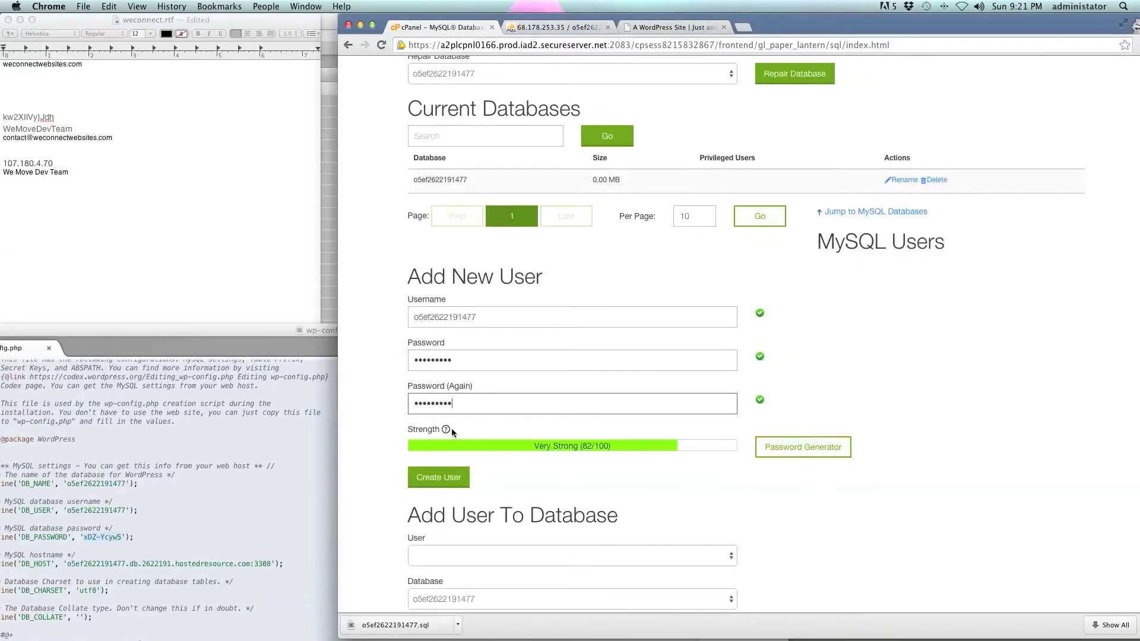
scroll(456, 419, down, 5)
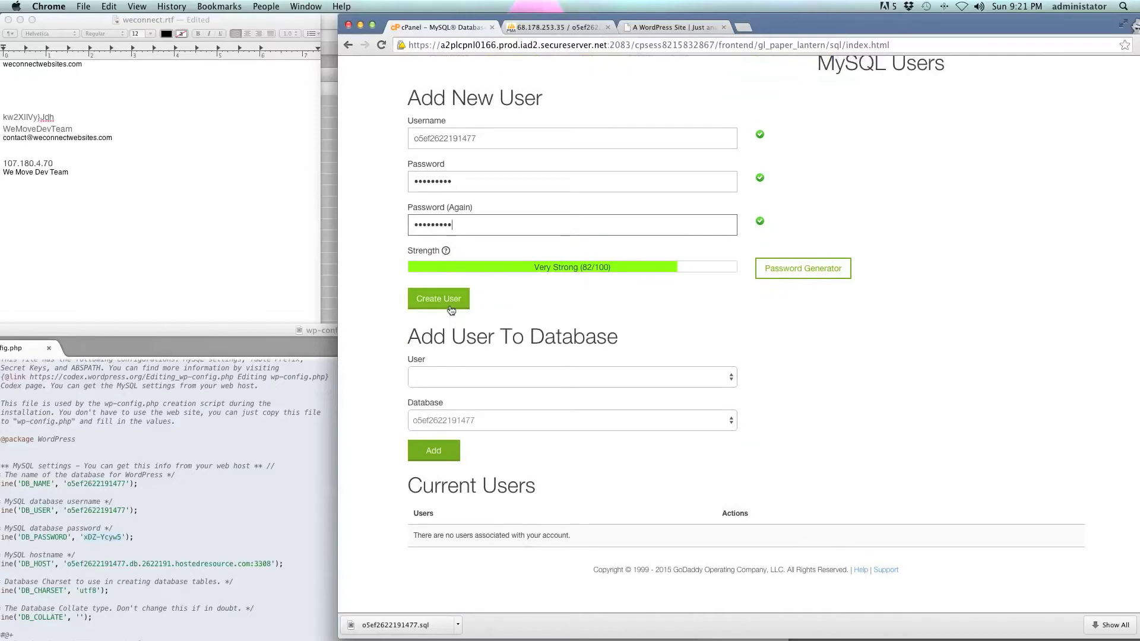
click(452, 309)
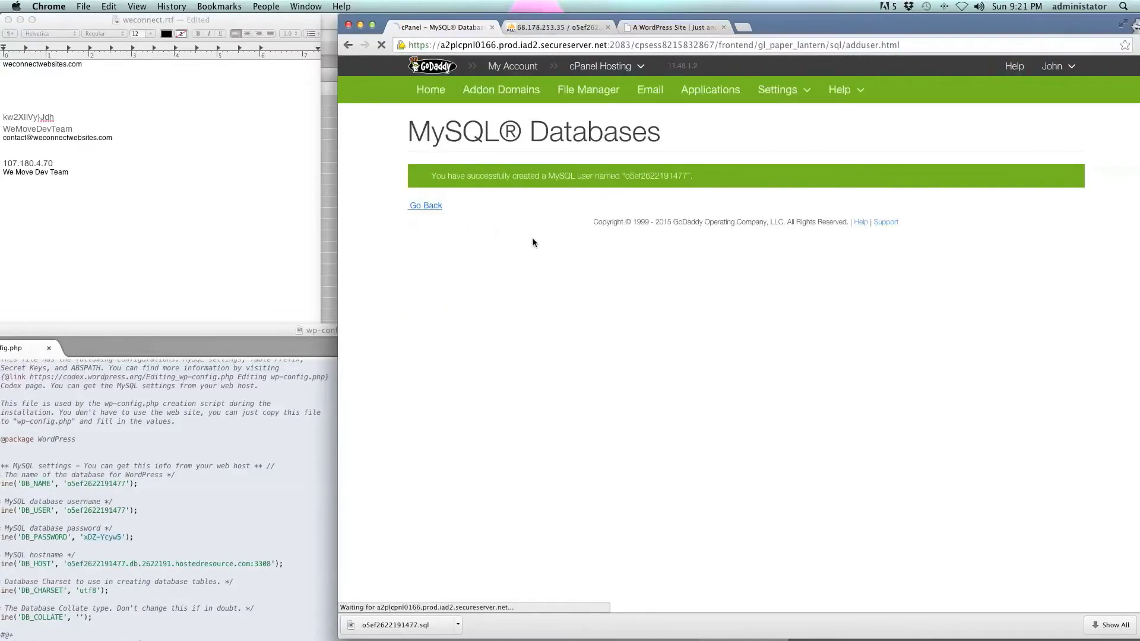
scroll(564, 356, down, 3)
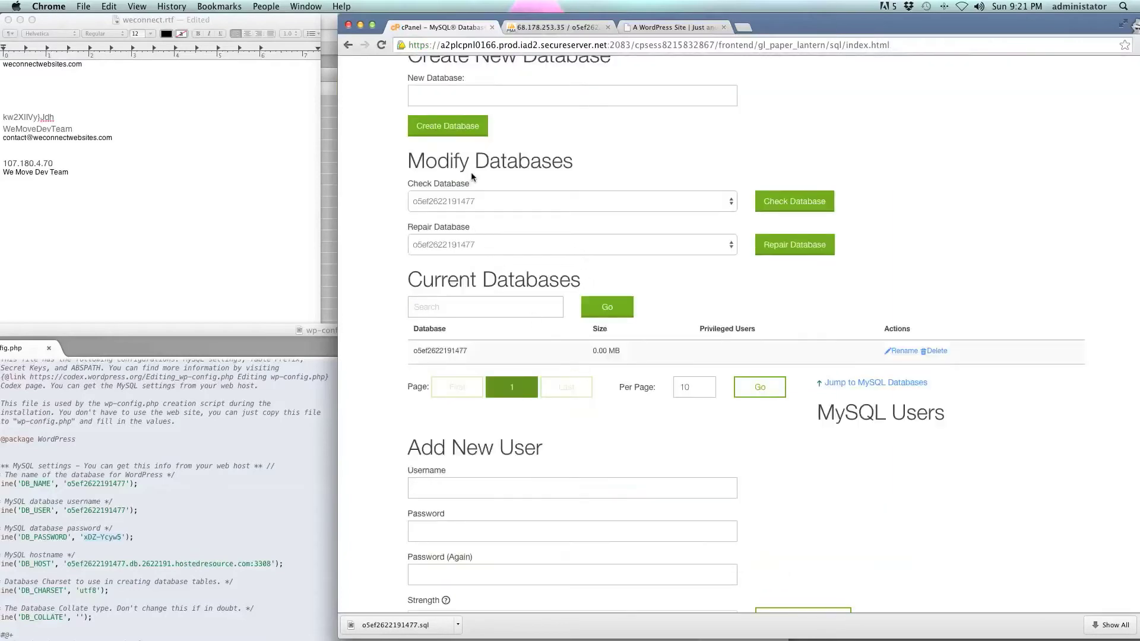
scroll(471, 176, down, 3)
scroll(454, 303, down, 3)
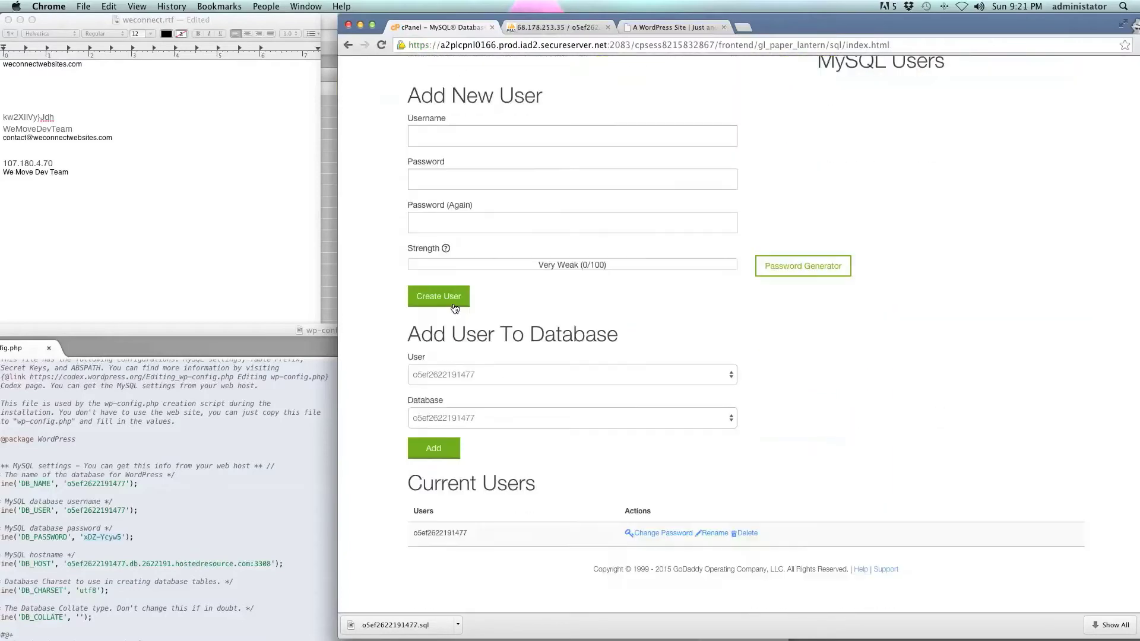
drag(476, 536, 397, 531)
click(502, 533)
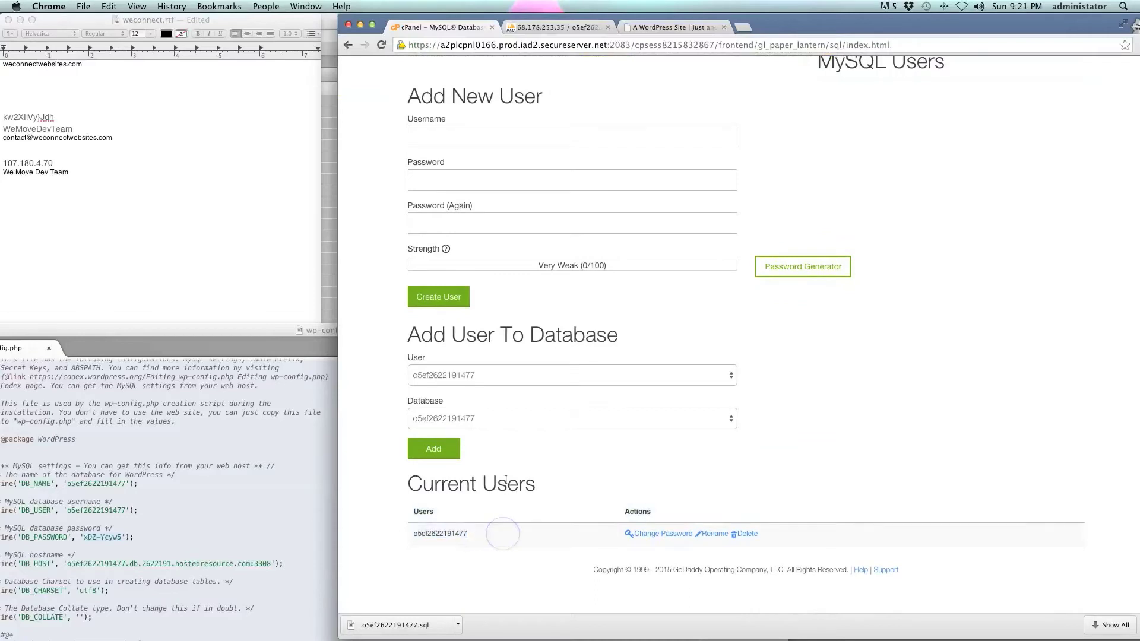
click(516, 376)
click(450, 419)
click(450, 420)
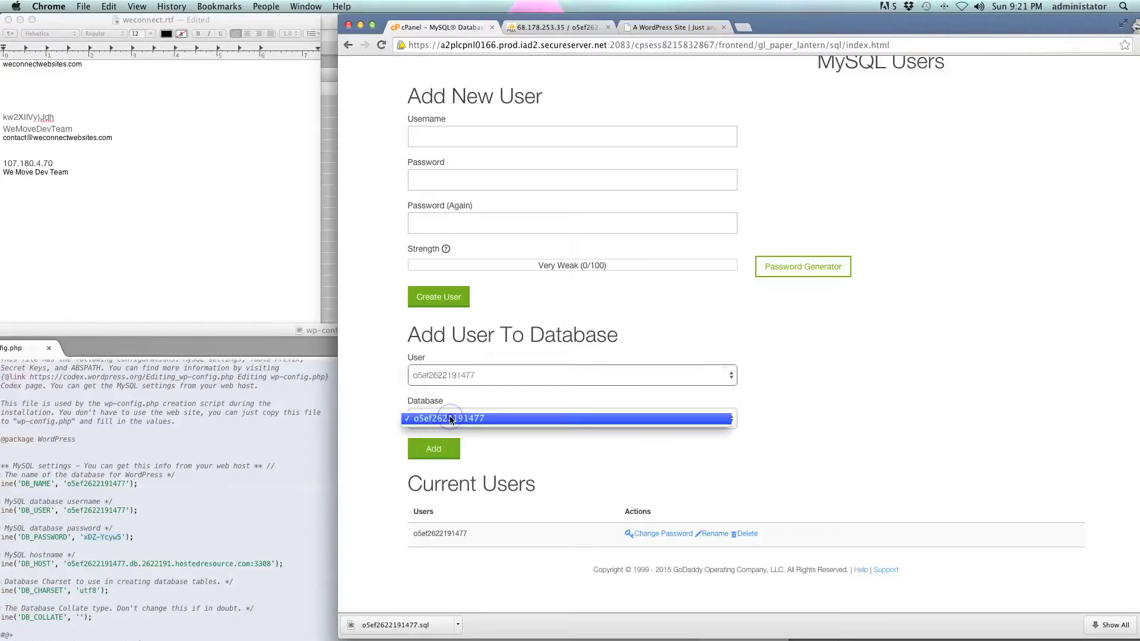
click(450, 419)
click(430, 457)
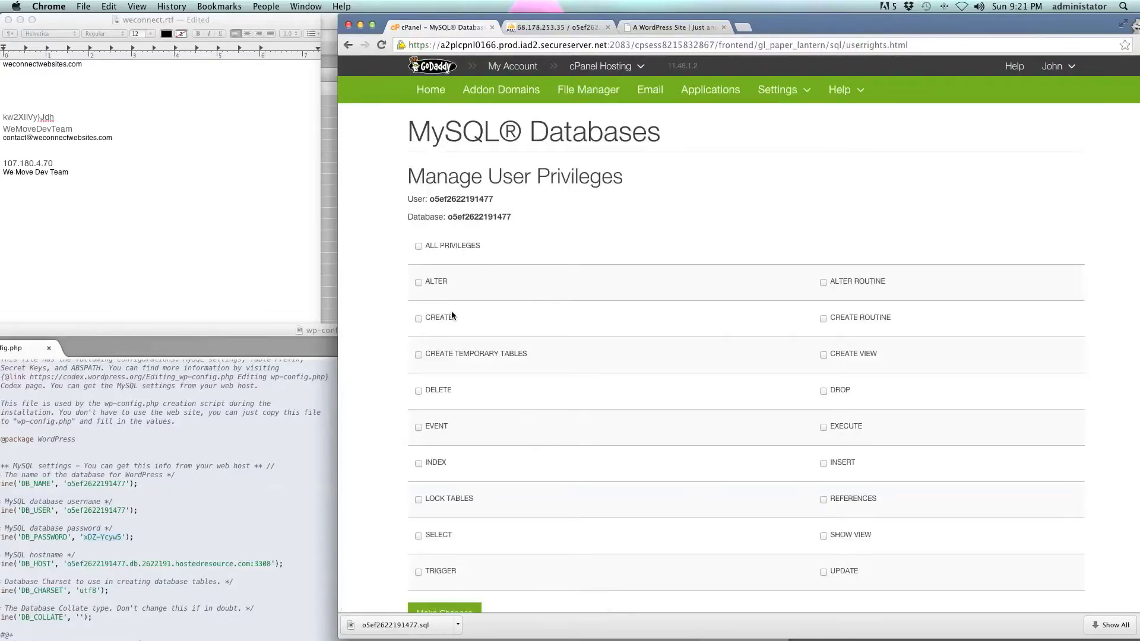
Step: Grant the user ALL PRIVILEGES on the database, apply the changes and return to the MySQL Databases page
scroll(417, 481, down, 1)
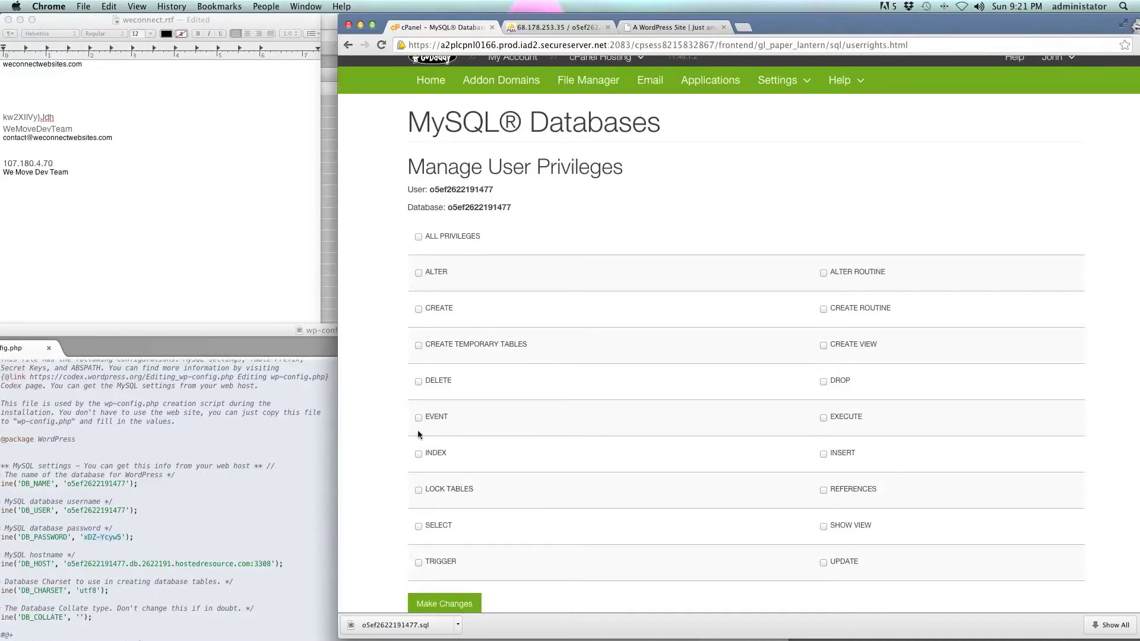
scroll(447, 279, down, 3)
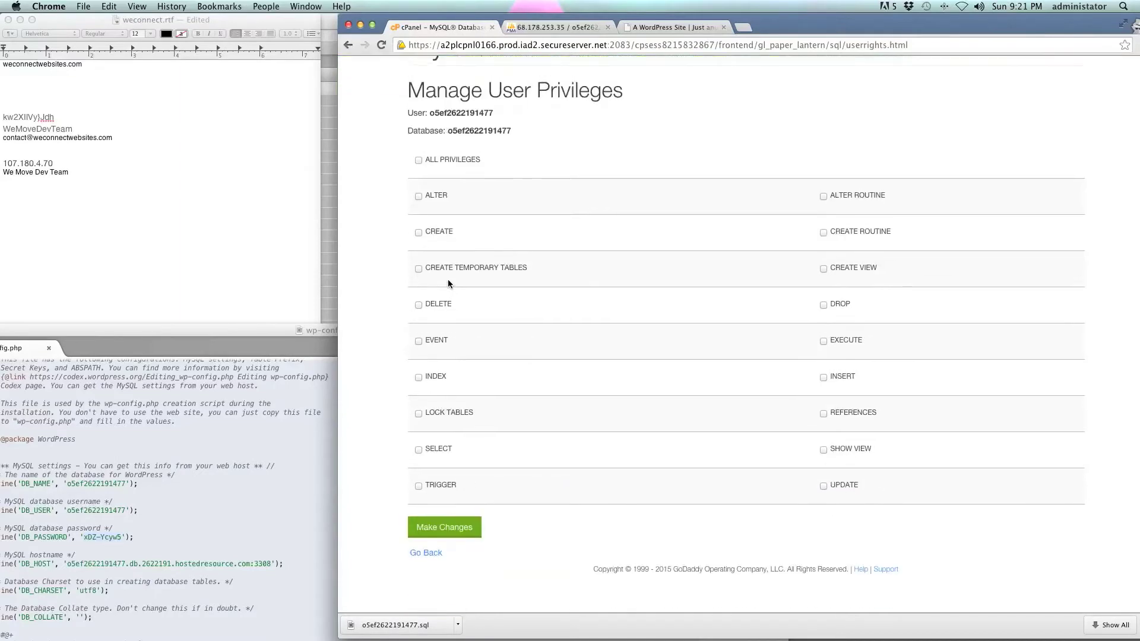
click(418, 162)
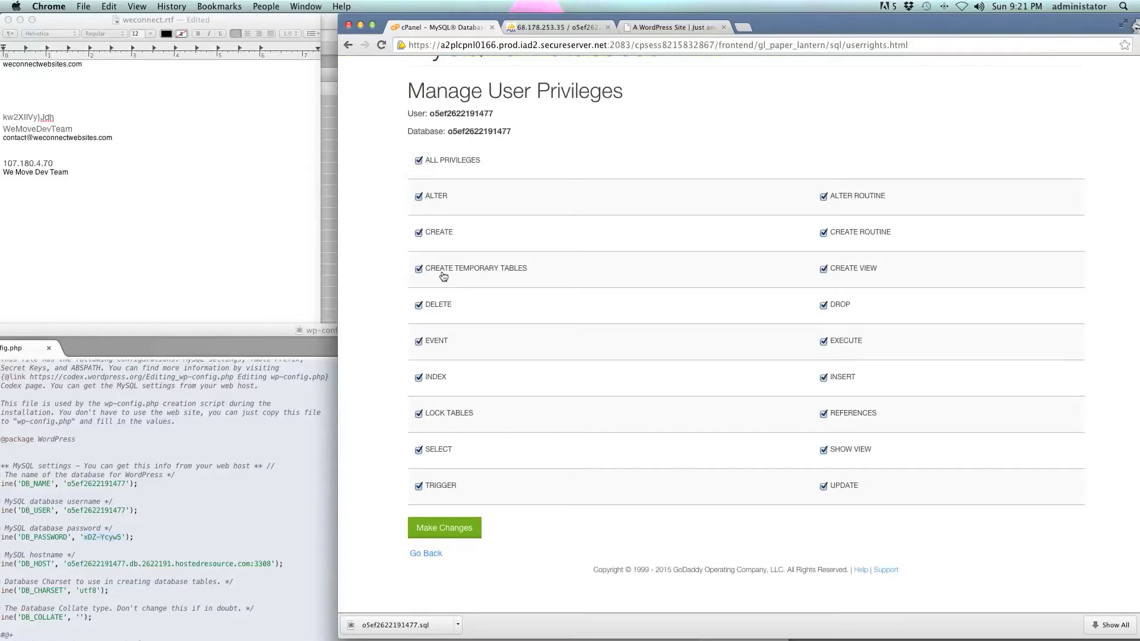
scroll(443, 276, up, 1)
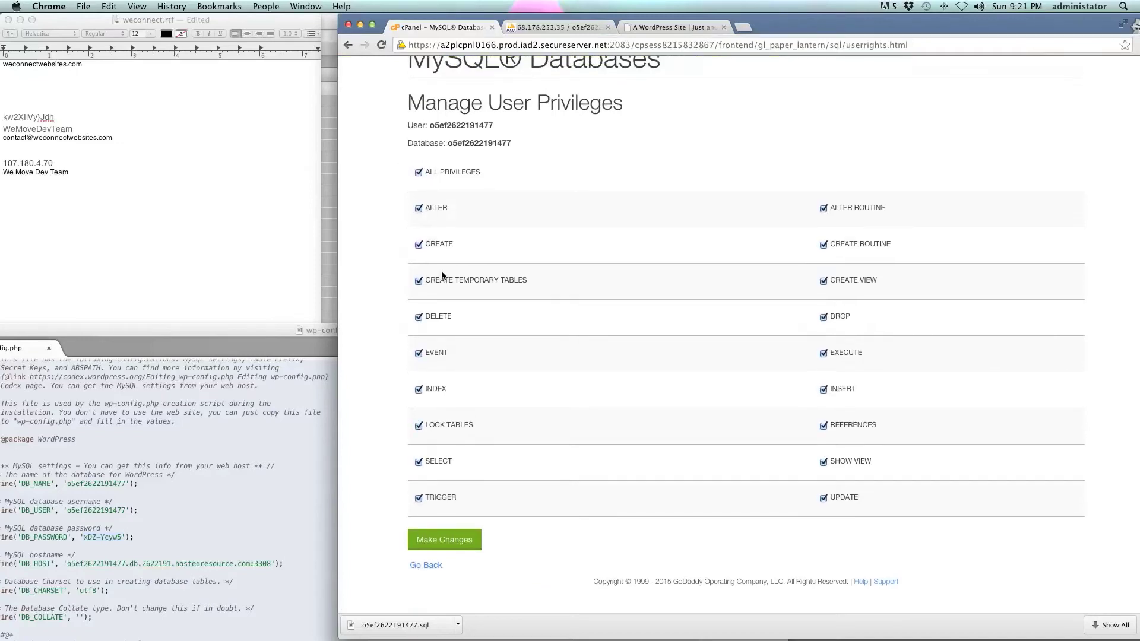
click(443, 542)
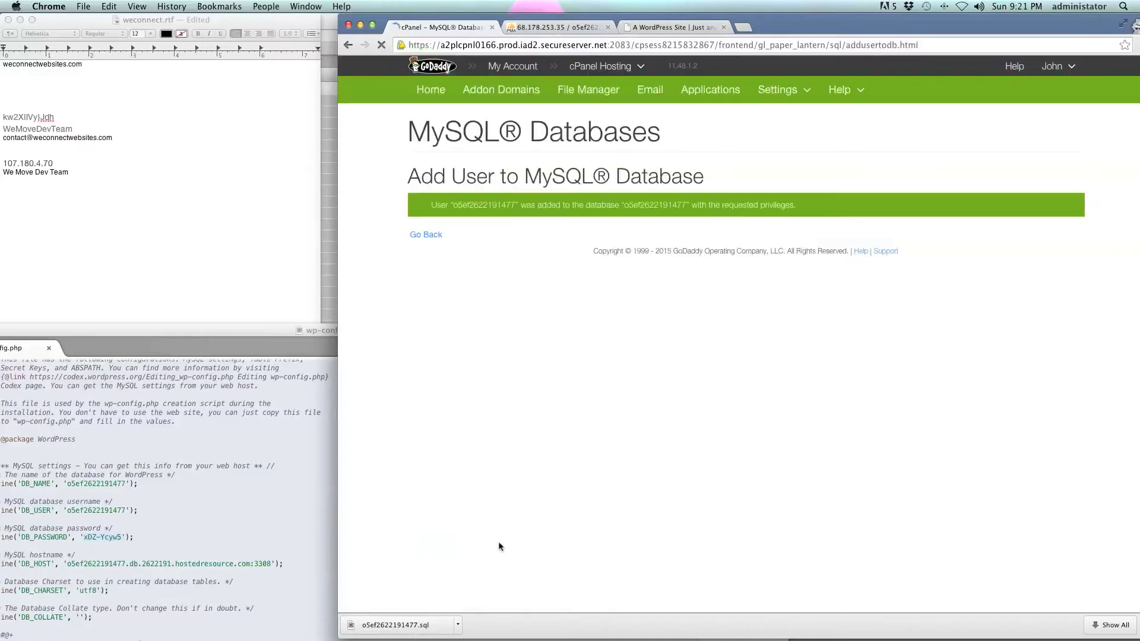
click(425, 235)
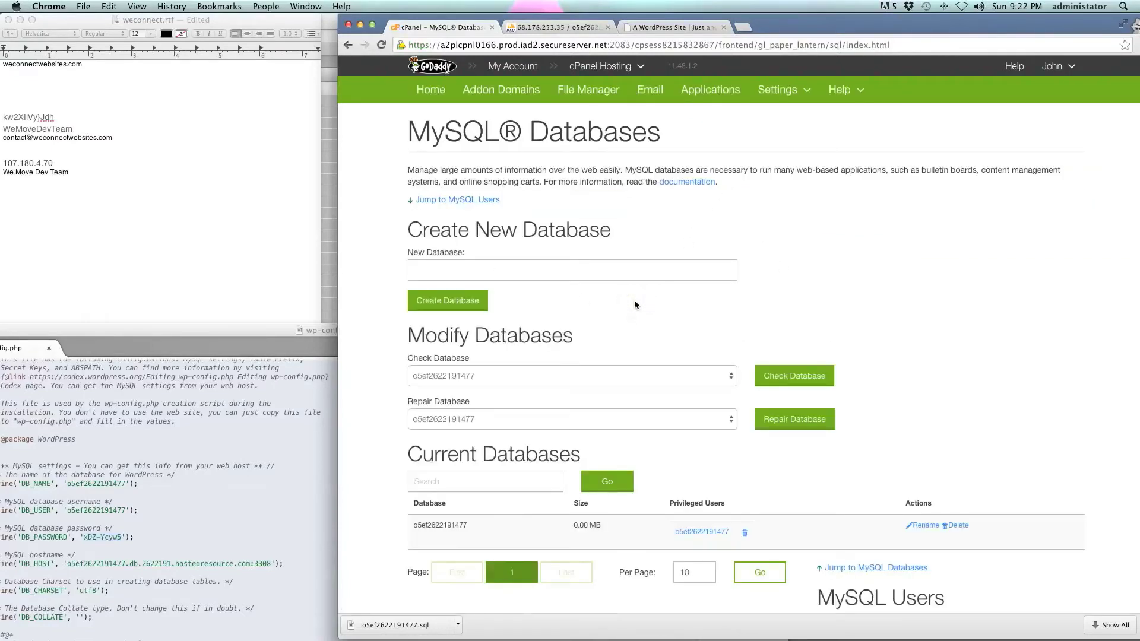
Step: Return to the cPanel home page and open phpMyAdmin from its database tools
scroll(634, 300, down, 10)
scroll(634, 300, up, 10)
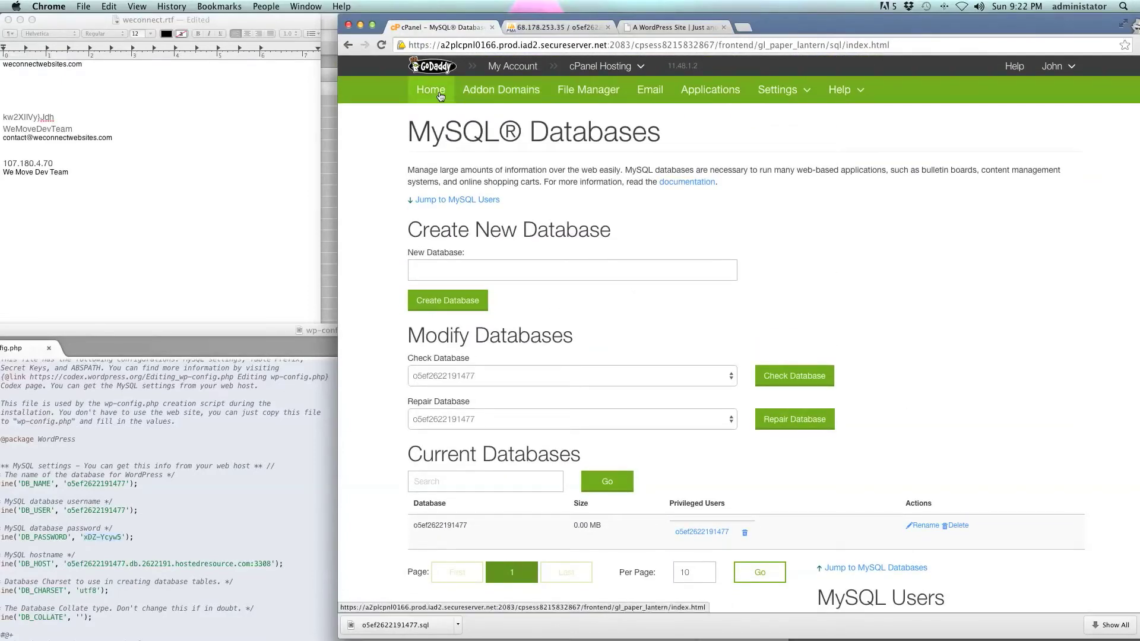
click(440, 96)
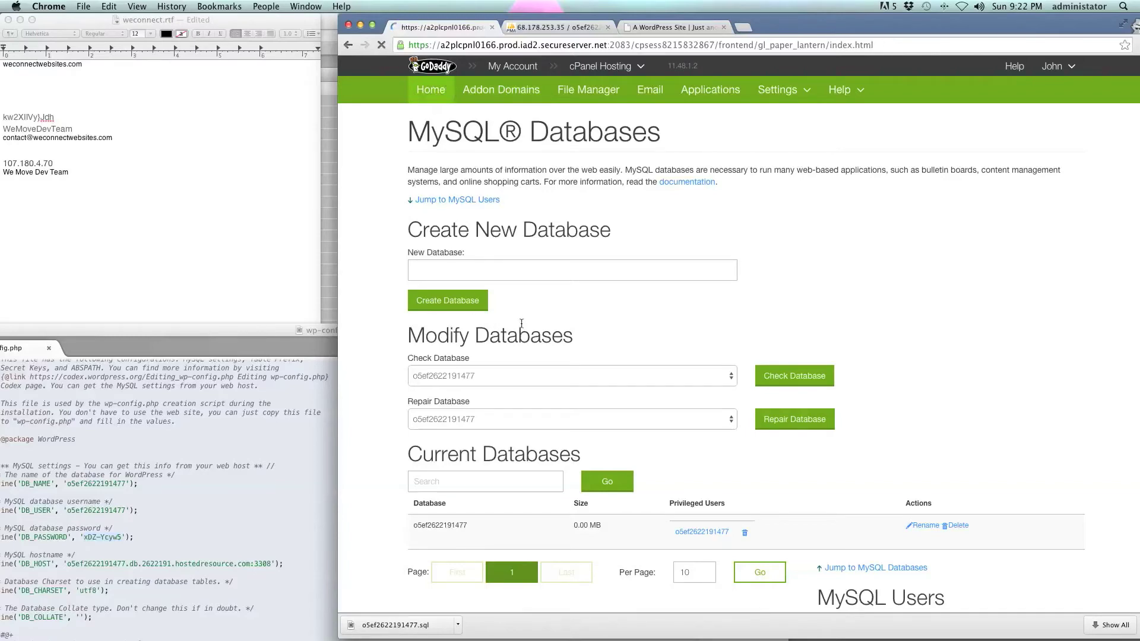
scroll(669, 472, down, 5)
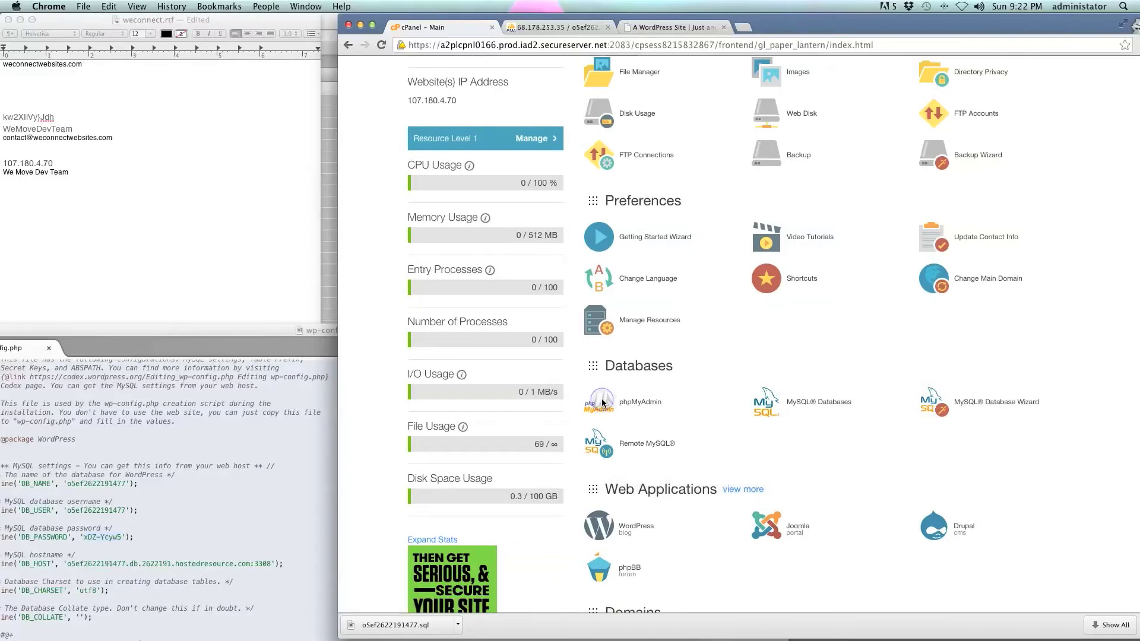
click(601, 401)
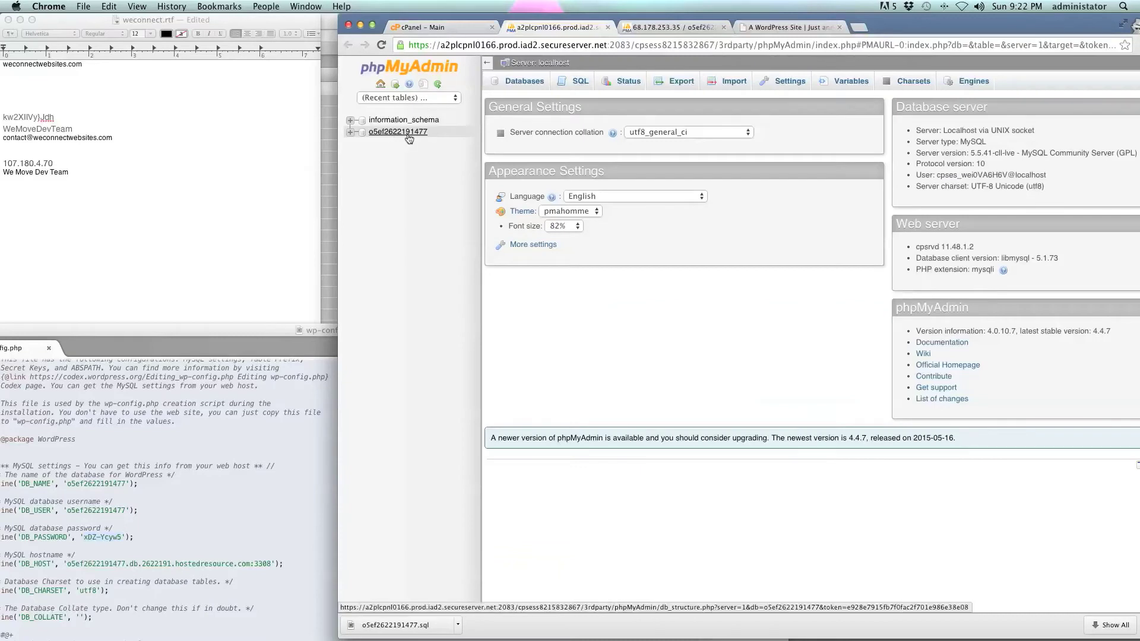
Step: Open phpMyAdmin's server-level import form and copy o5ef2622191477.sql from the WeConnectWebsites.com – Desktop folder in Finder
click(444, 129)
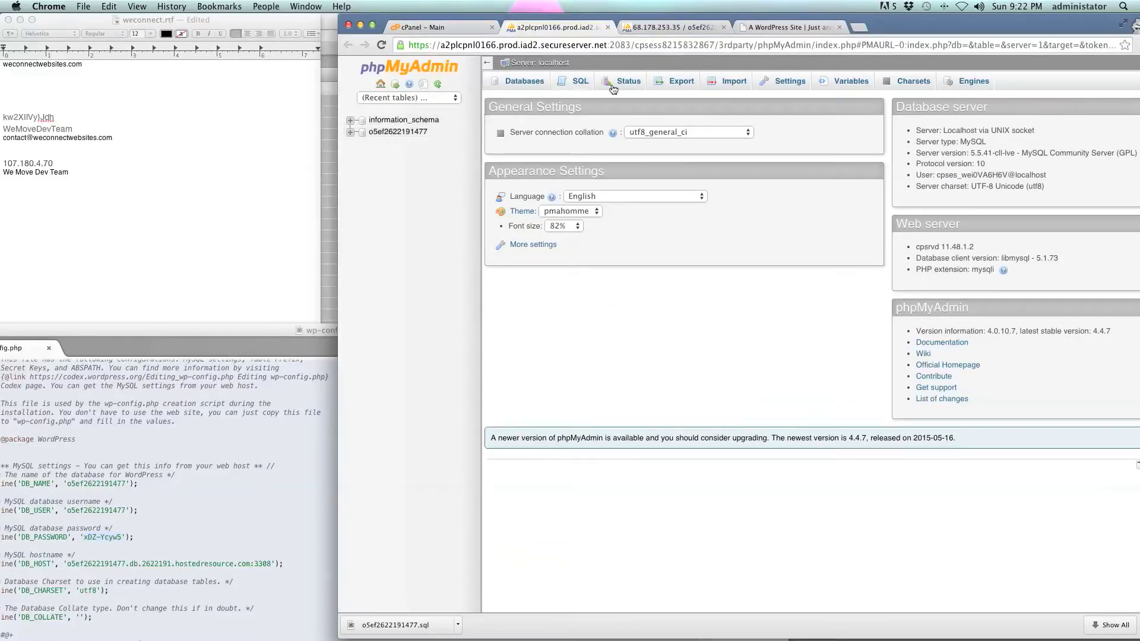
click(725, 86)
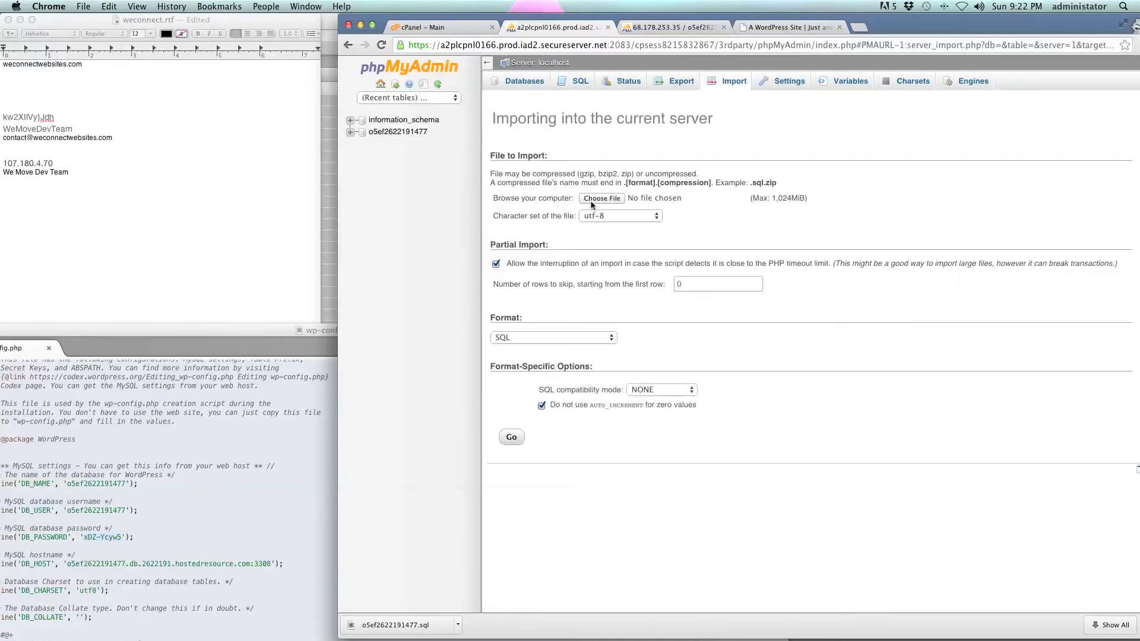
drag(169, 332, 539, 446)
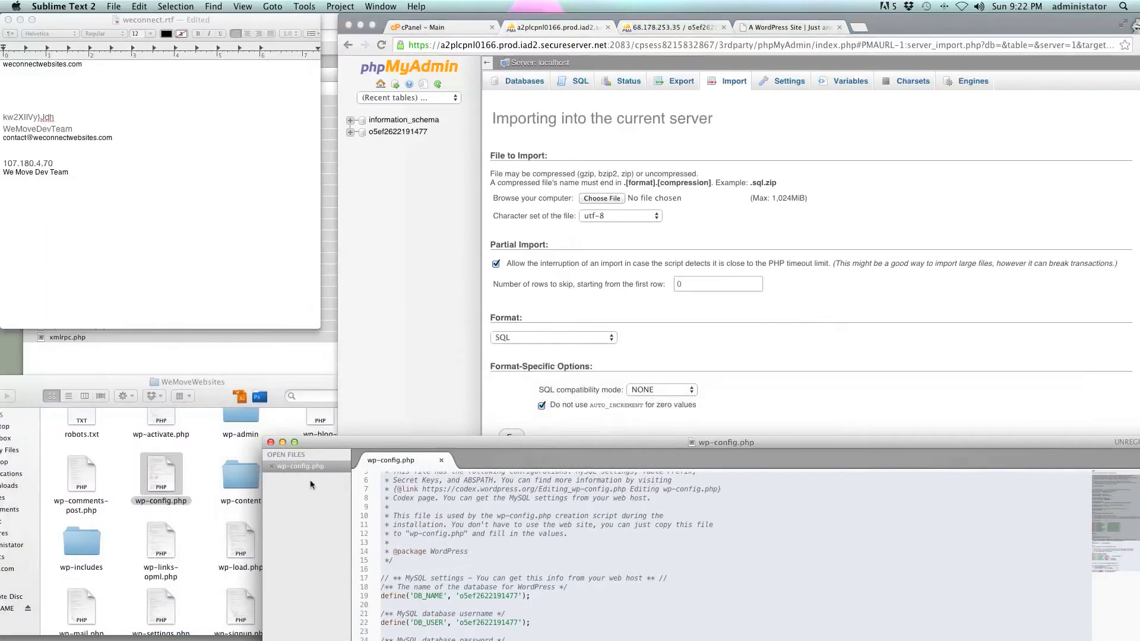
click(193, 463)
key(super+[)
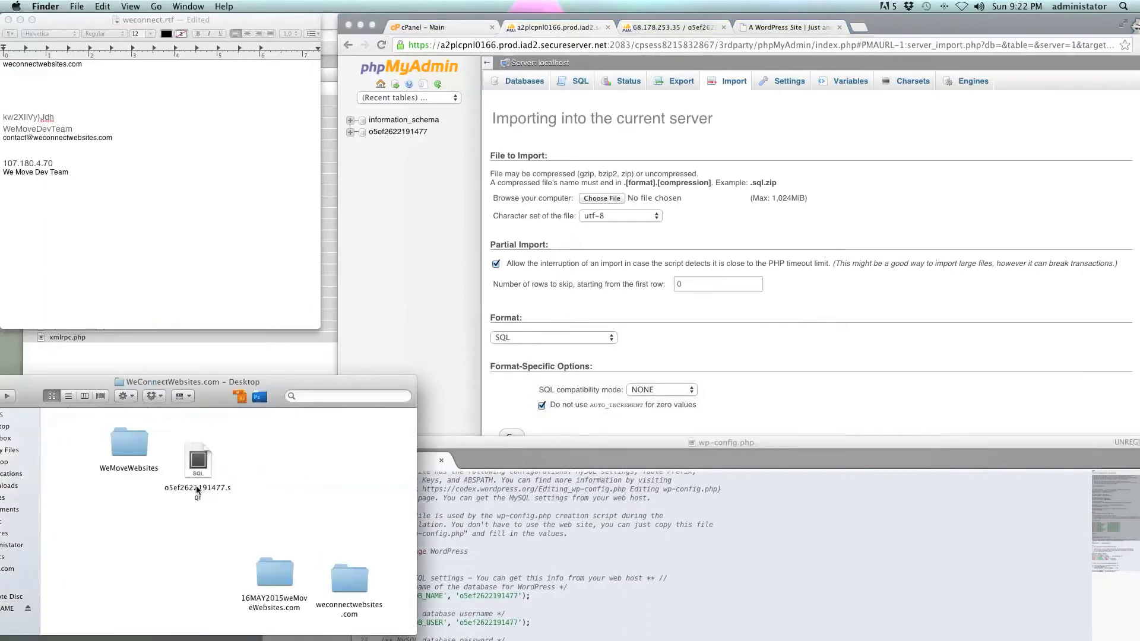
click(196, 488)
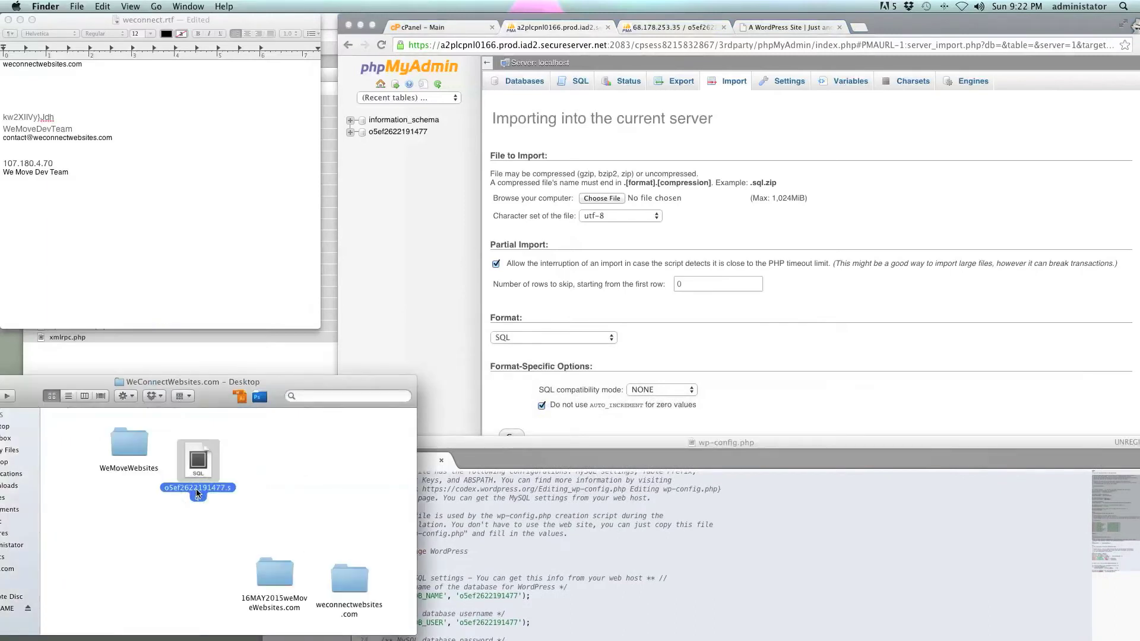
right_click(196, 489)
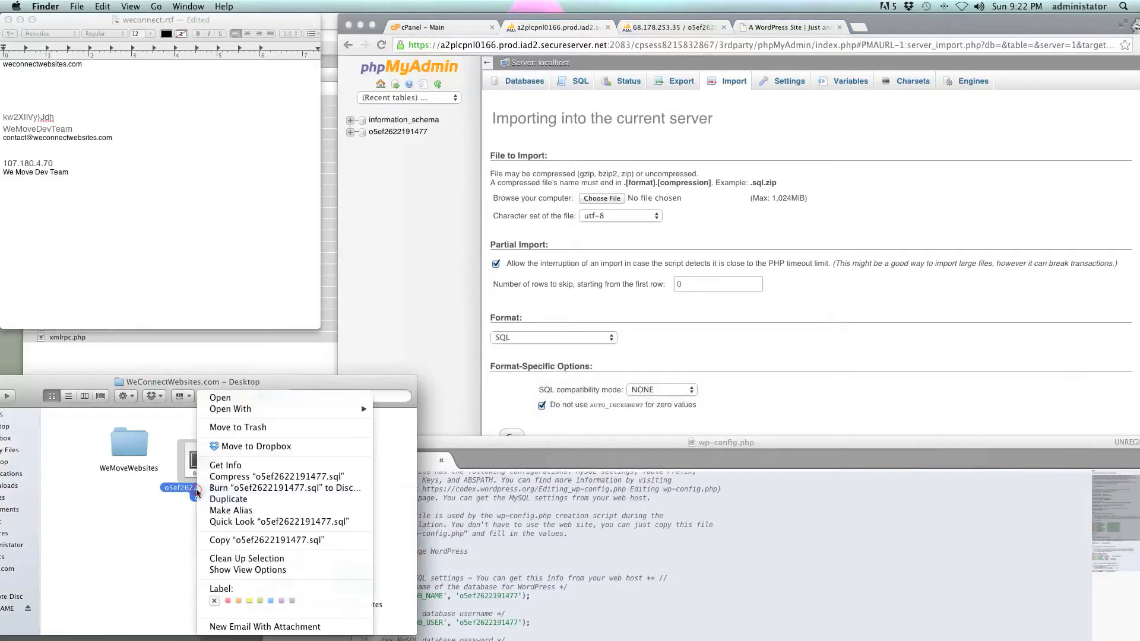
click(237, 541)
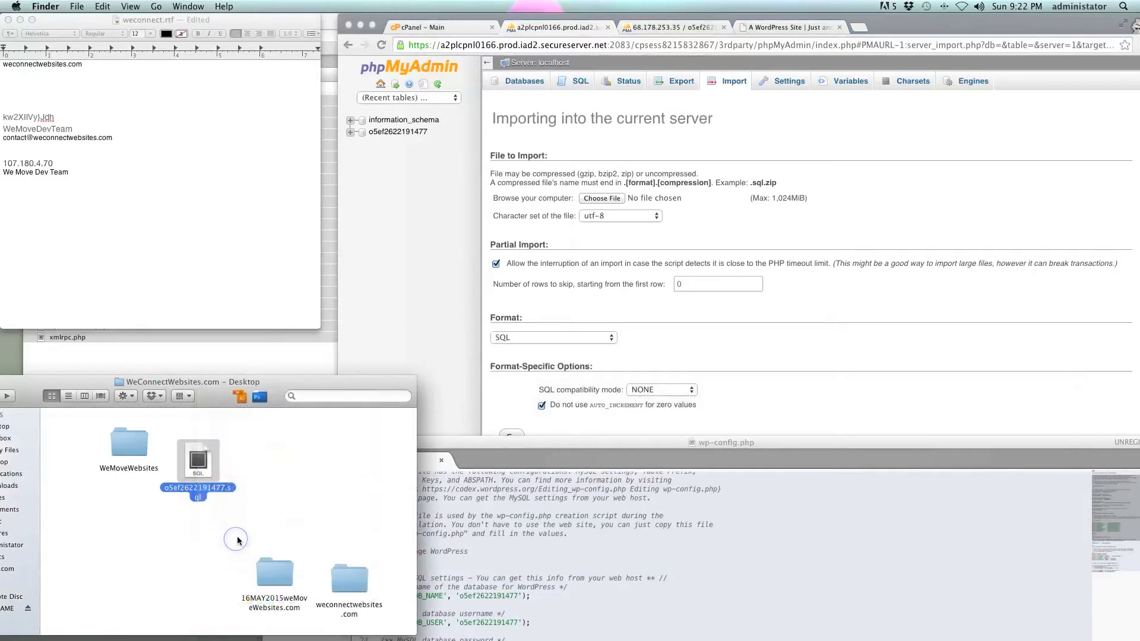
Step: Back in Chrome, search the Mac for o5ef2622191477.sql and choose the copy in the WeConnectWebsites.com – Desktop folder as the import file
click(601, 206)
click(599, 199)
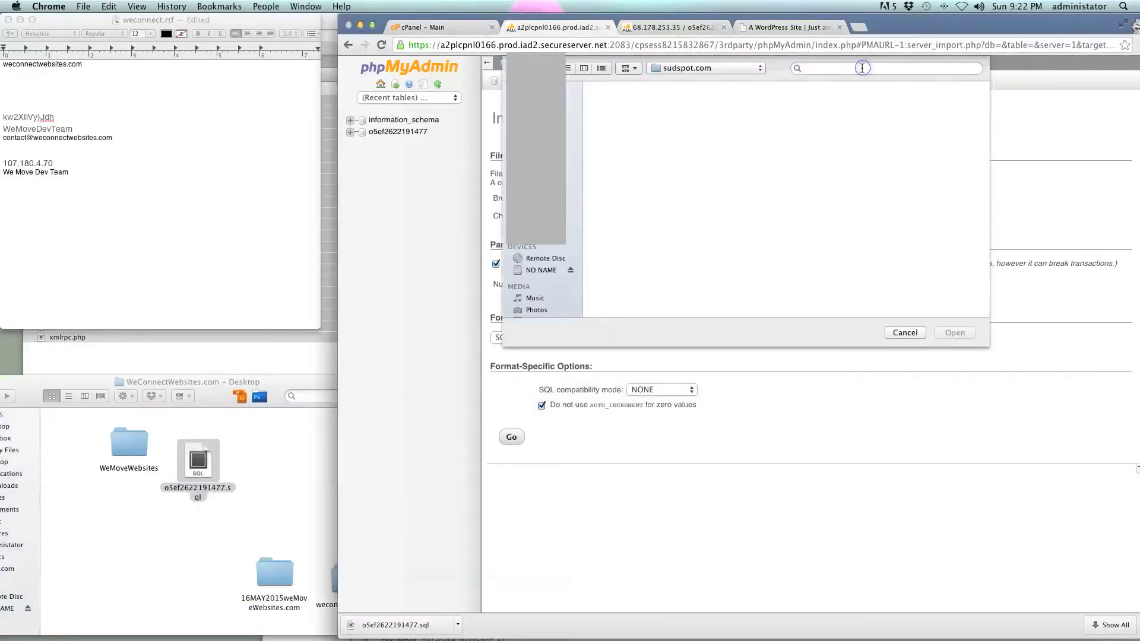
click(863, 68)
text(o5ef2622191477.sql)
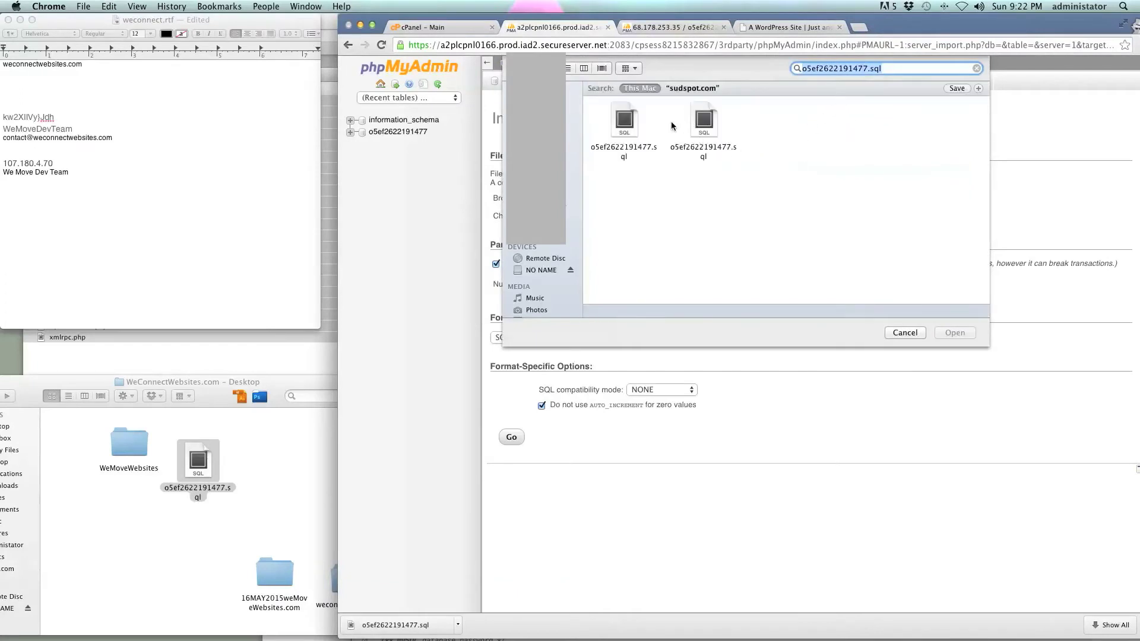
click(626, 124)
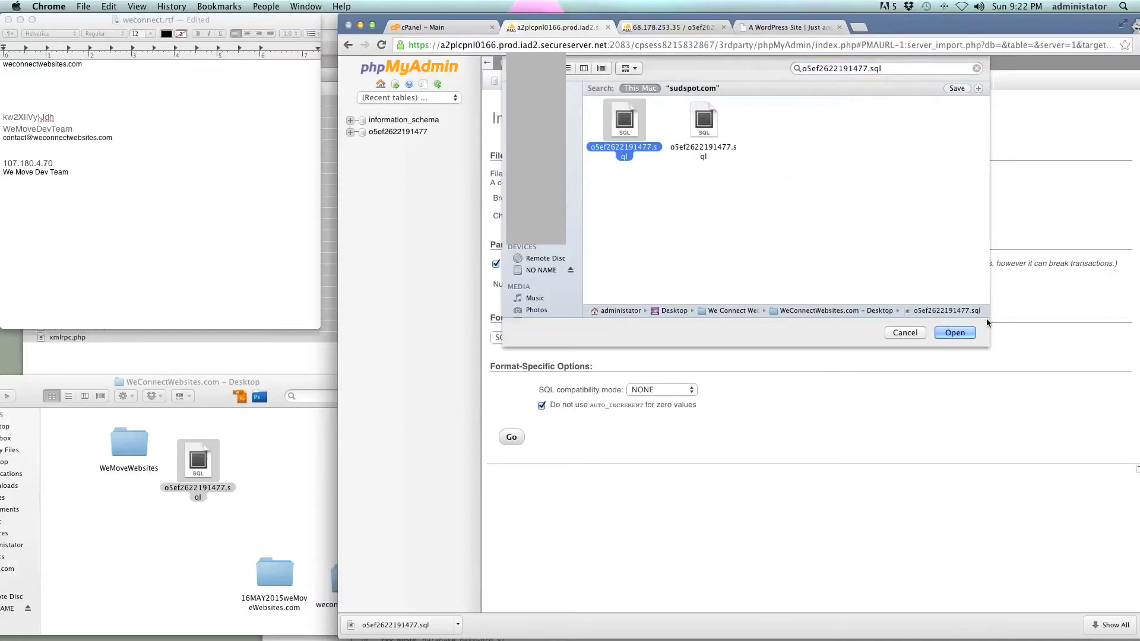
click(957, 332)
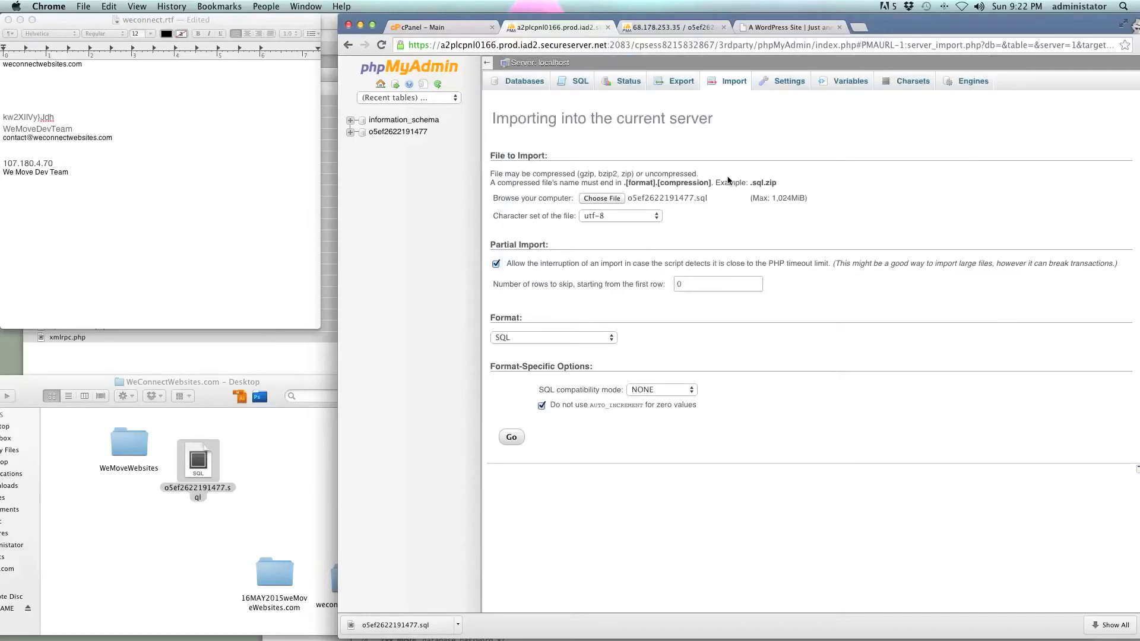
Step: Try to import the chosen SQL file at server level and go back to the import form
click(513, 440)
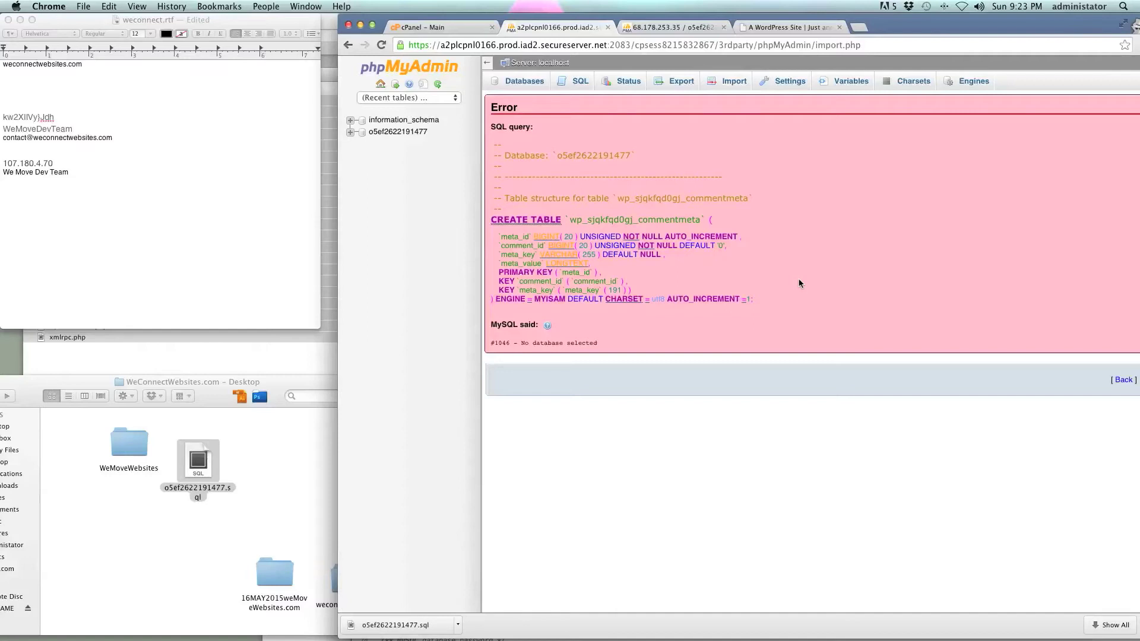
key(BackSpace)
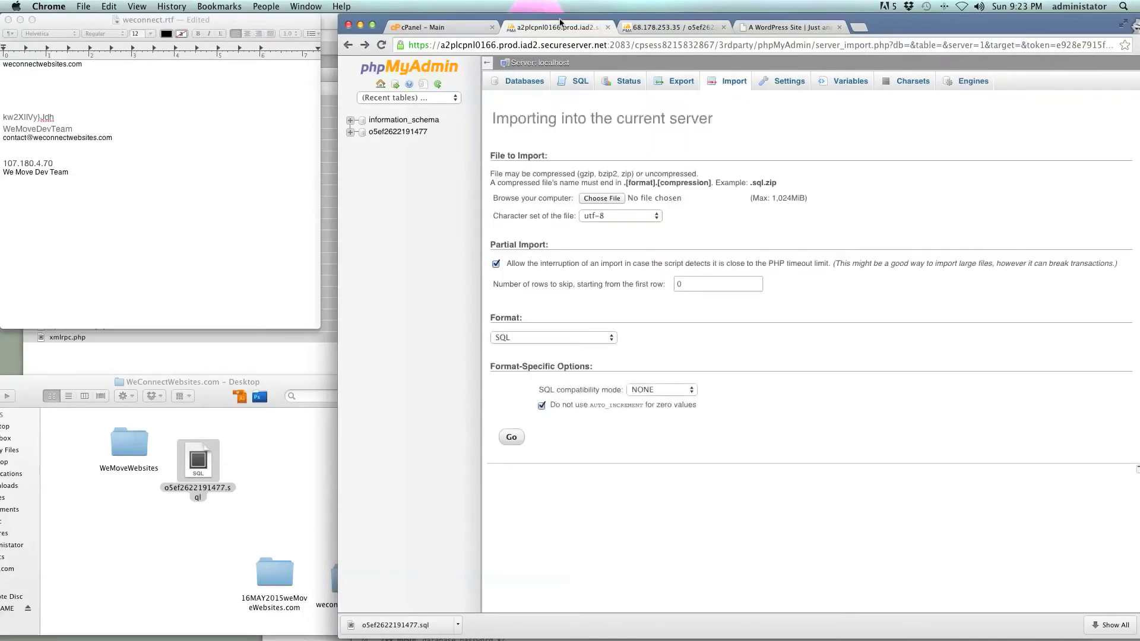
mouse_move(560, 22)
mouse_down()
mouse_move(512, 17)
mouse_move(546, 16)
mouse_up()
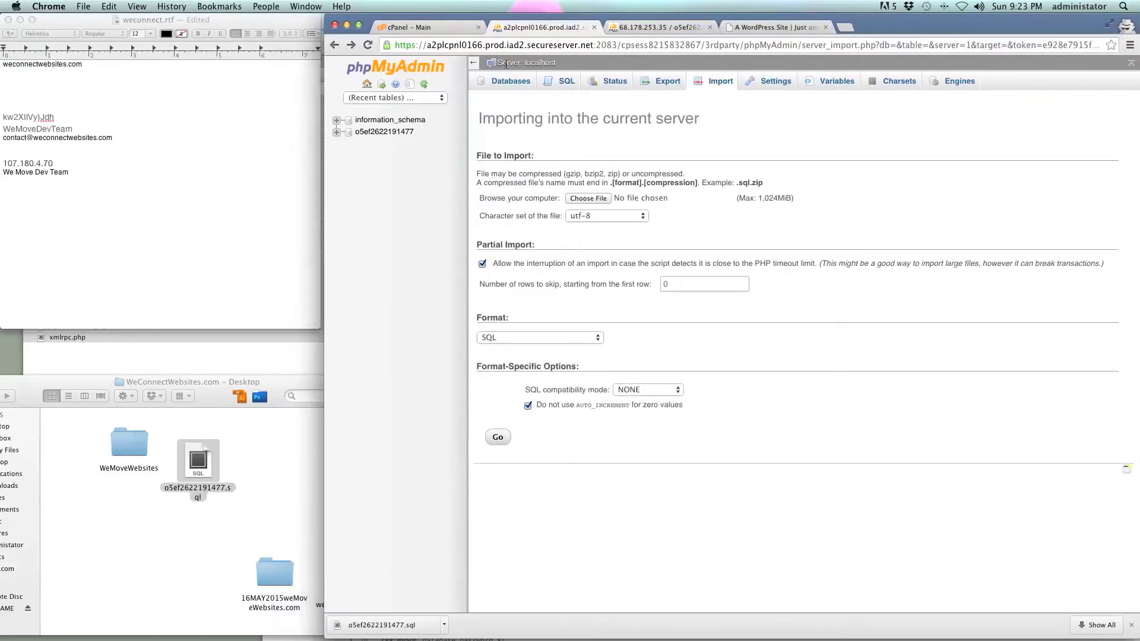
click(448, 31)
click(530, 34)
click(646, 30)
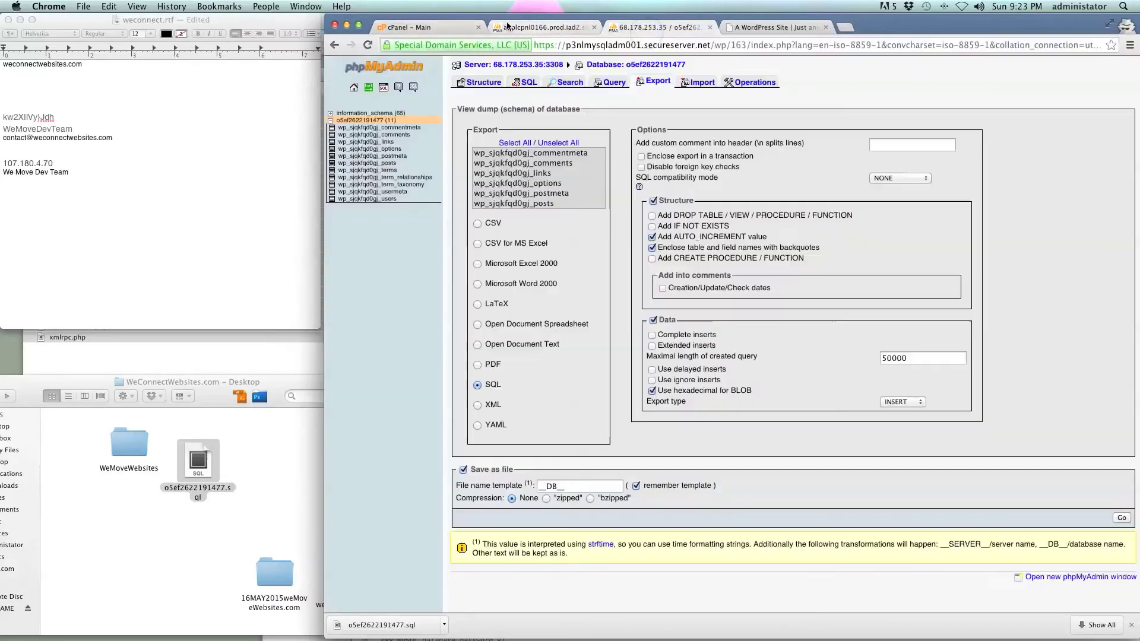
click(447, 27)
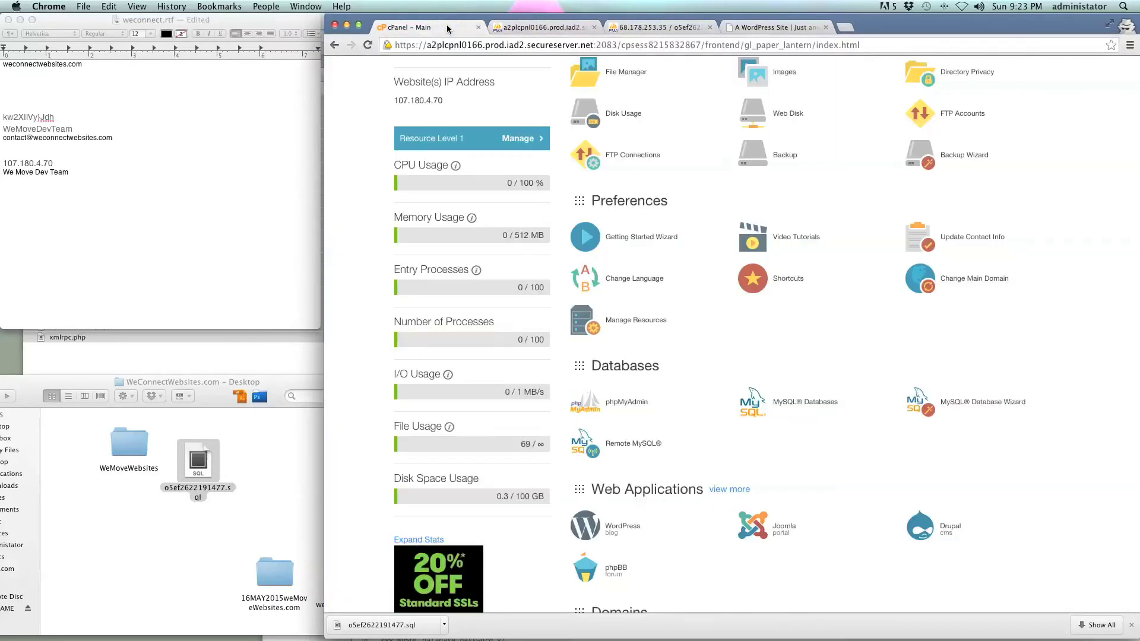
scroll(557, 140, down, 3)
scroll(557, 139, down, 3)
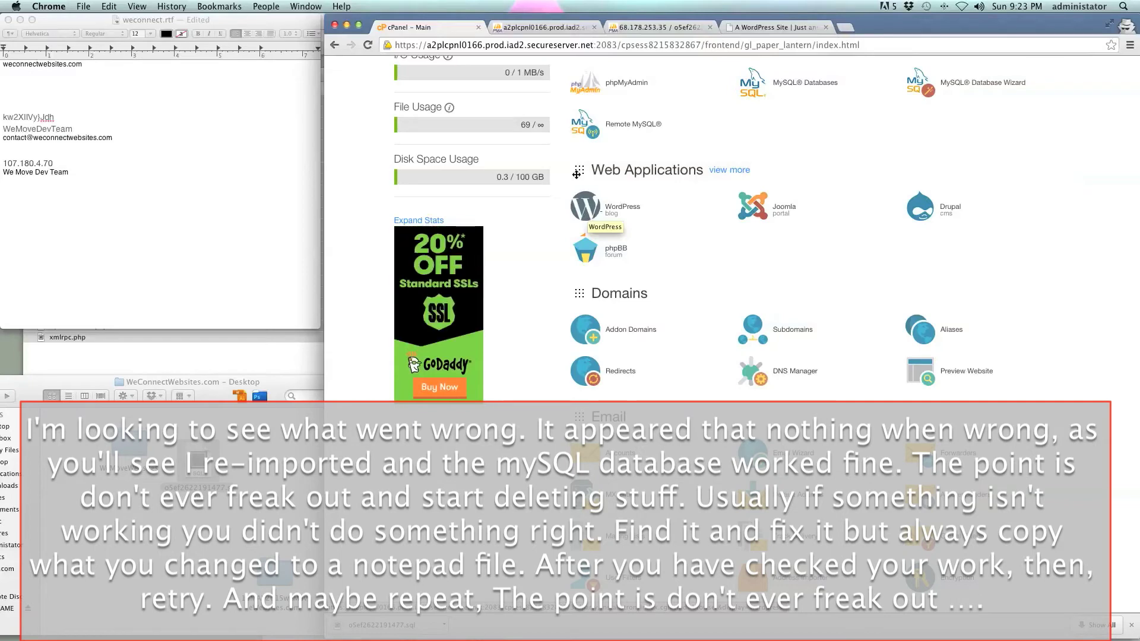
scroll(472, 138, up, 2)
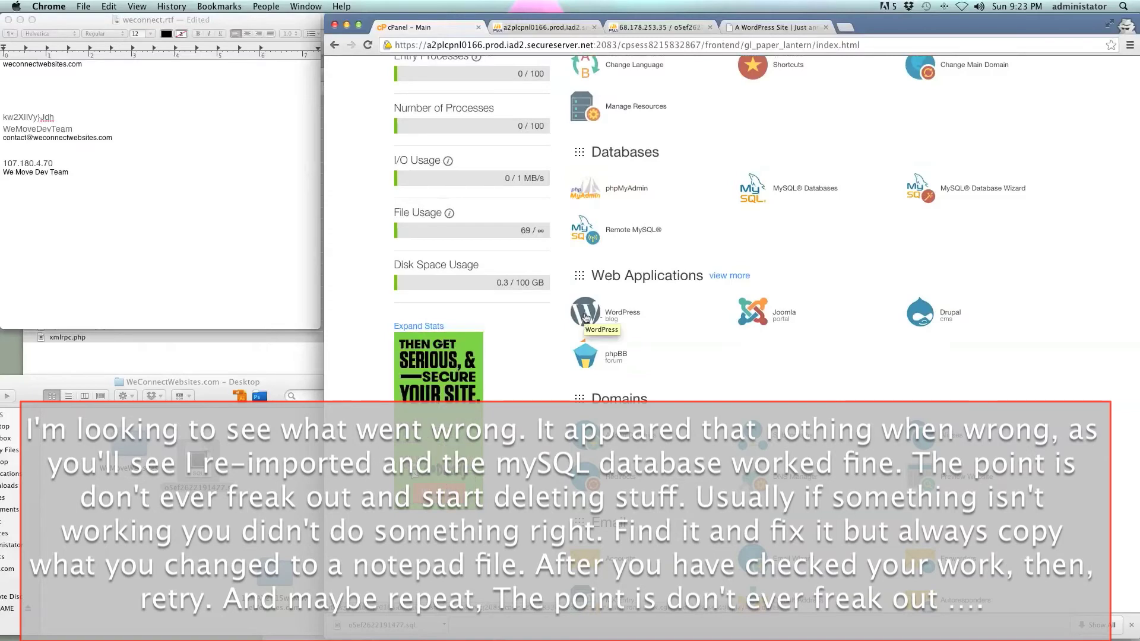
scroll(585, 316, down, 1)
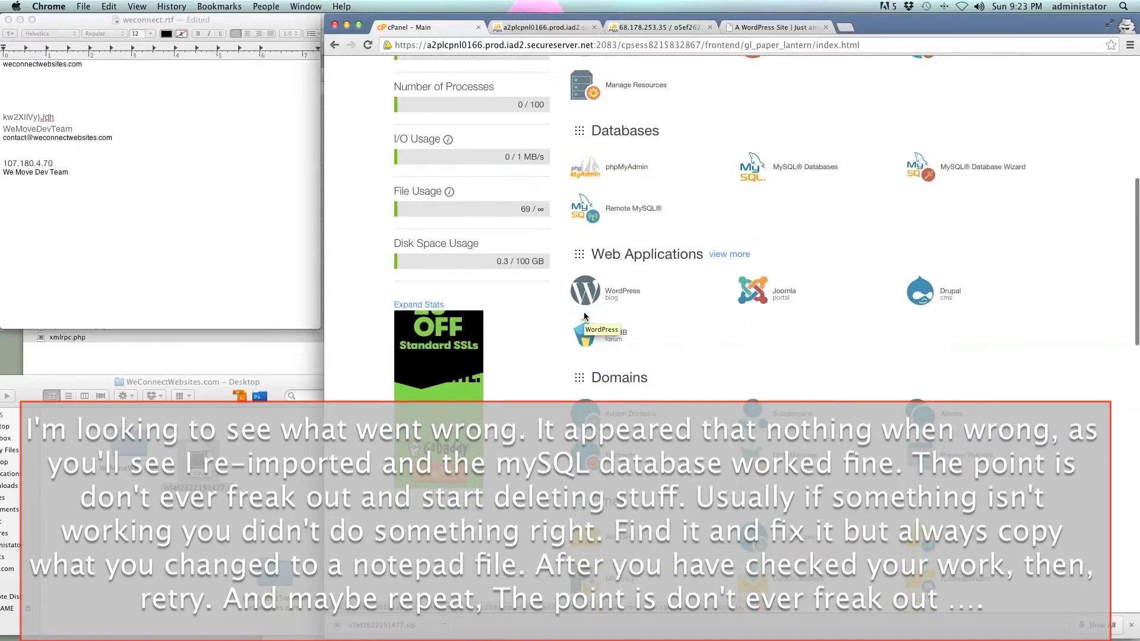
scroll(584, 316, up, 1)
scroll(585, 317, down, 2)
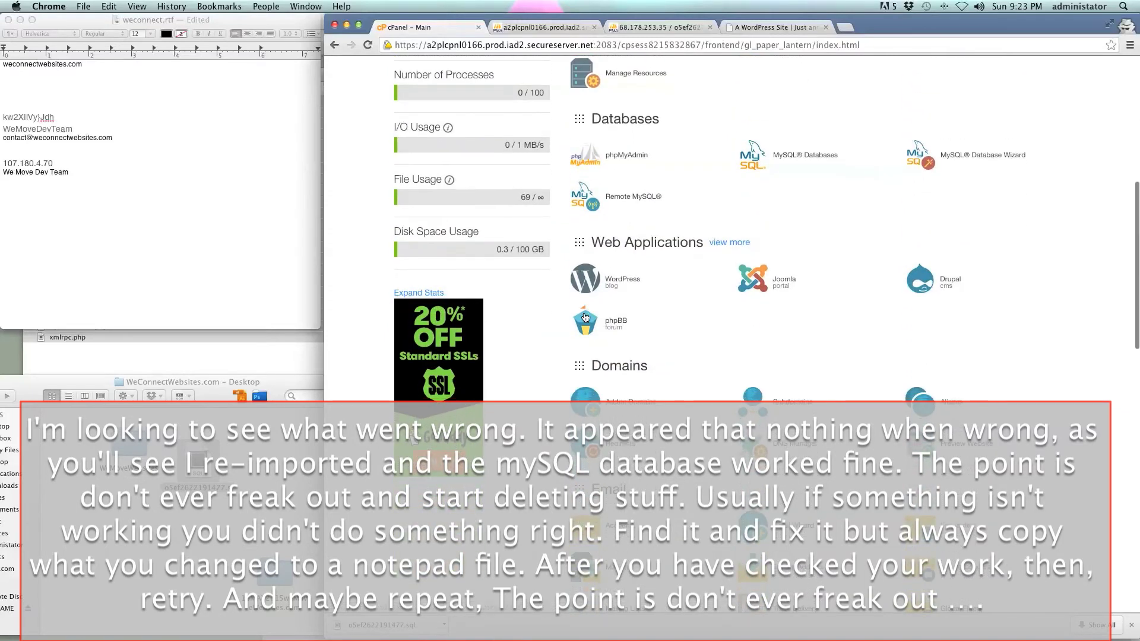
scroll(584, 317, up, 6)
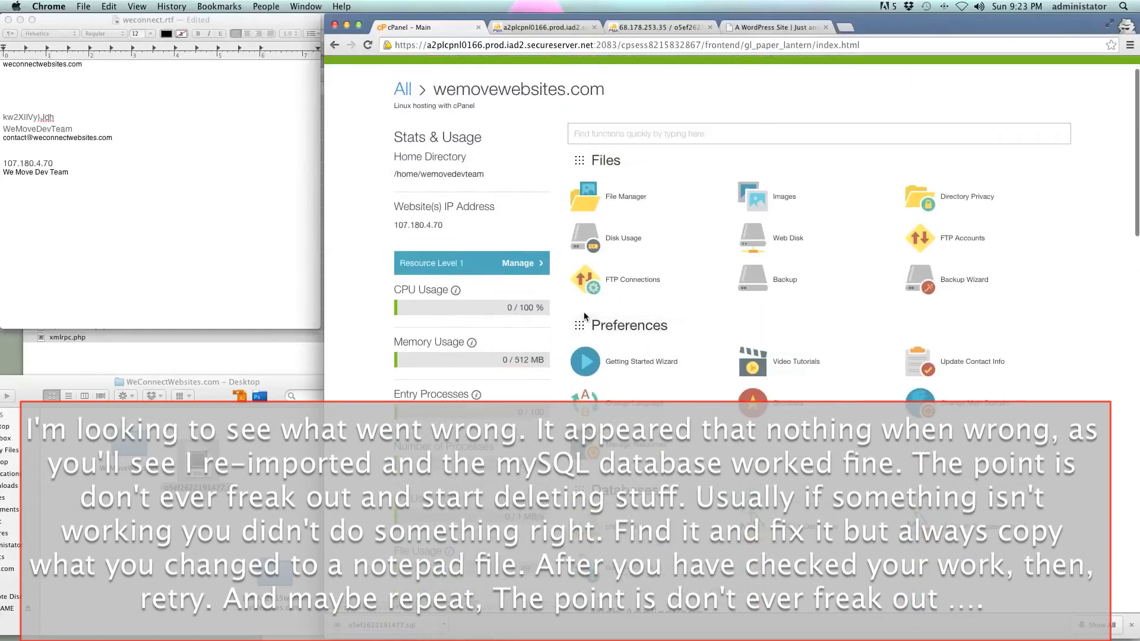
scroll(585, 313, down, 5)
scroll(586, 318, up, 1)
scroll(585, 317, up, 1)
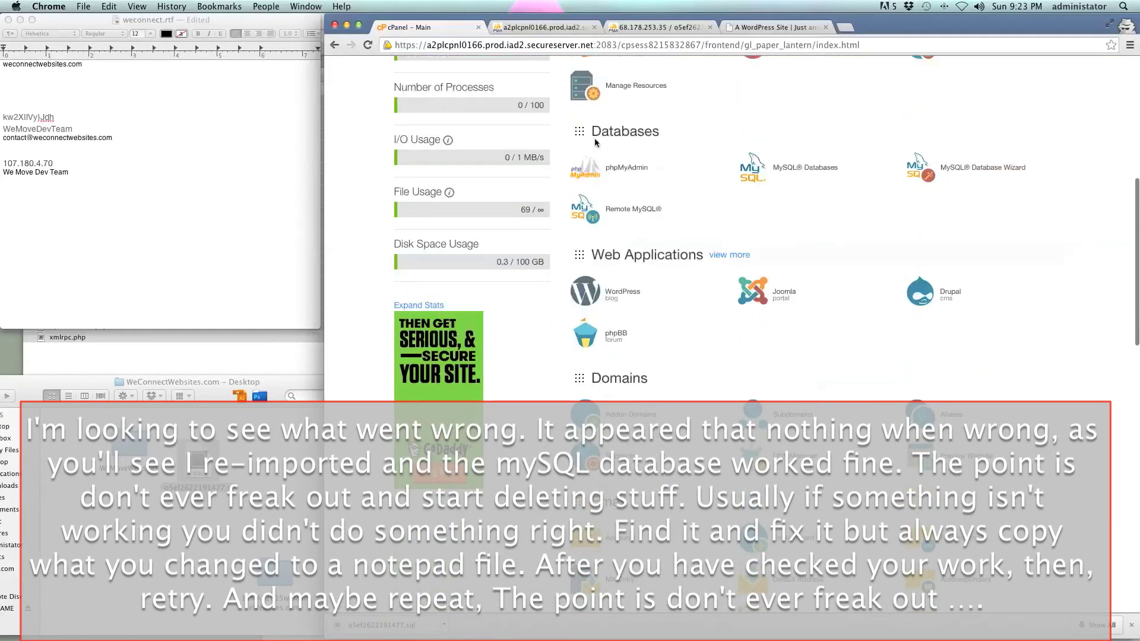
click(590, 173)
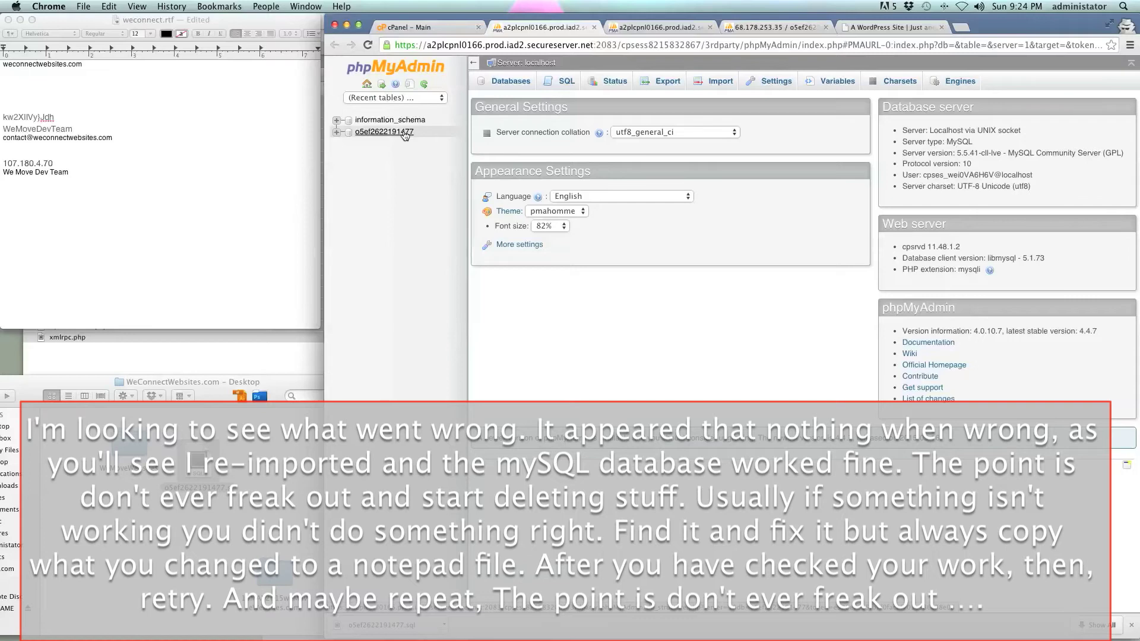
click(405, 133)
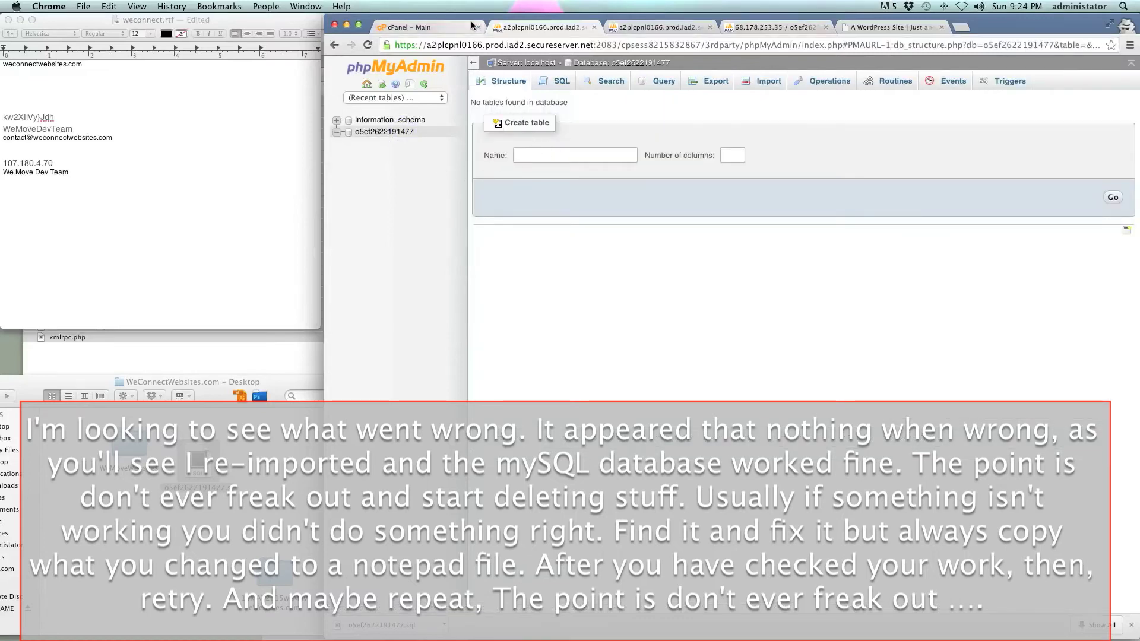
Step: Open o5ef2622191477.sql in Sublime Text 2 and examine its header, database name and first table definitions
right_click(196, 461)
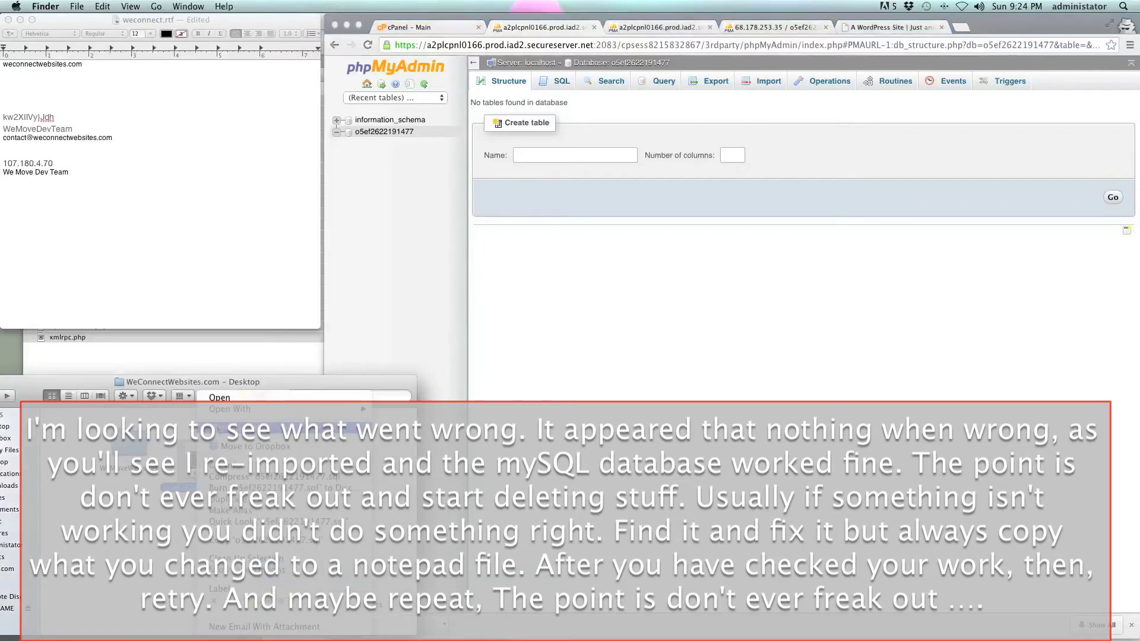
mouse_move(249, 409)
click(415, 412)
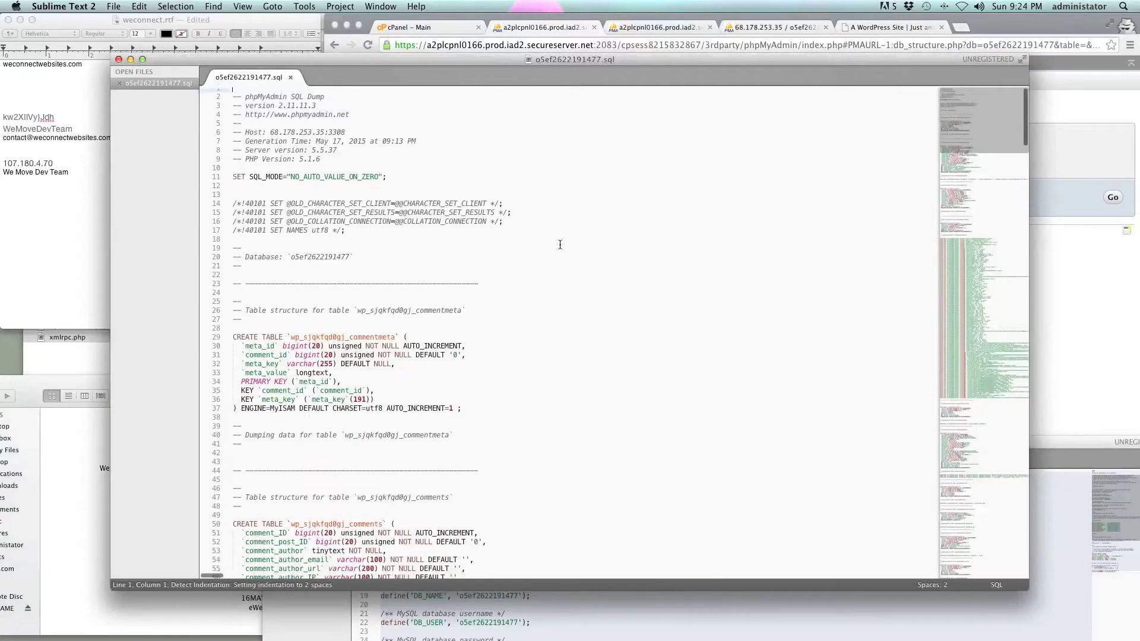
scroll(560, 244, down, 1)
scroll(560, 245, down, 1)
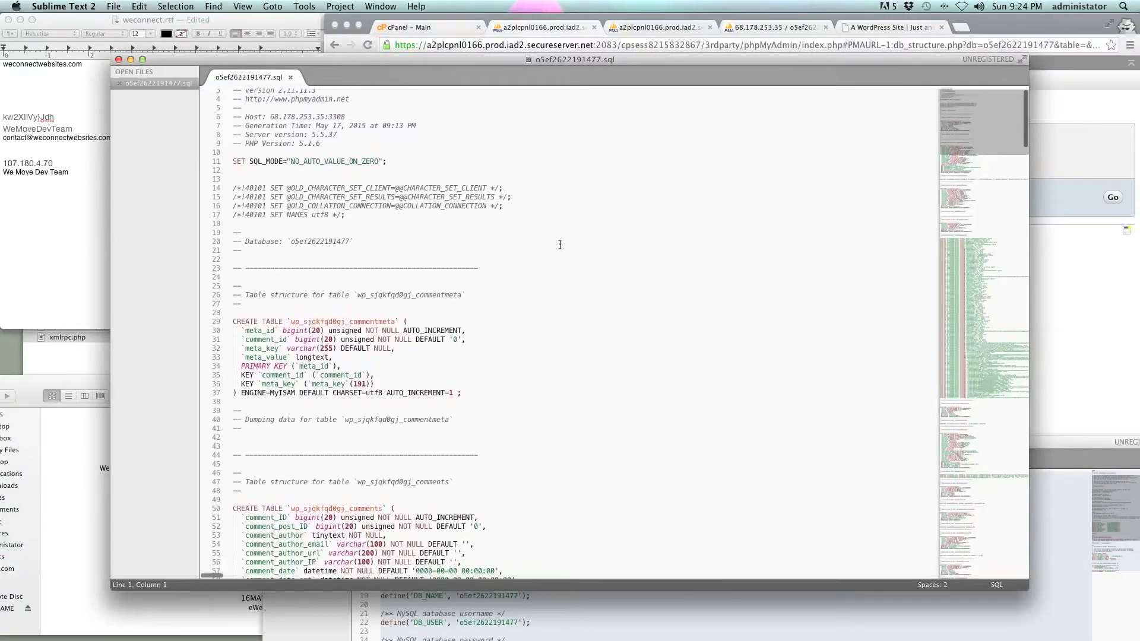
scroll(560, 244, up, 2)
scroll(560, 244, down, 9)
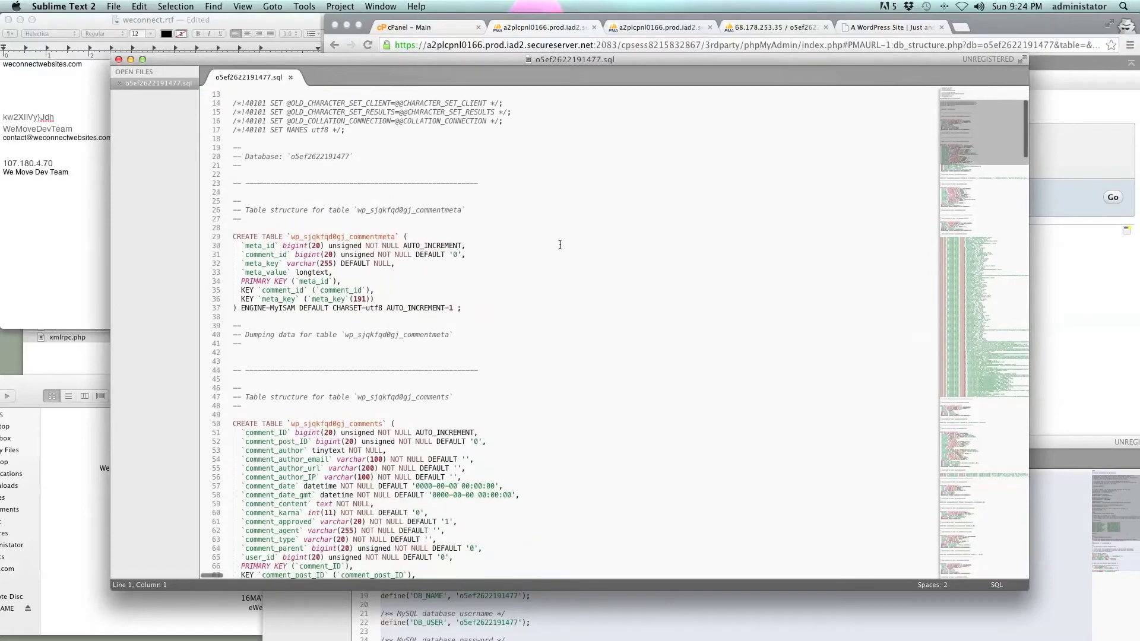
scroll(560, 245, down, 1)
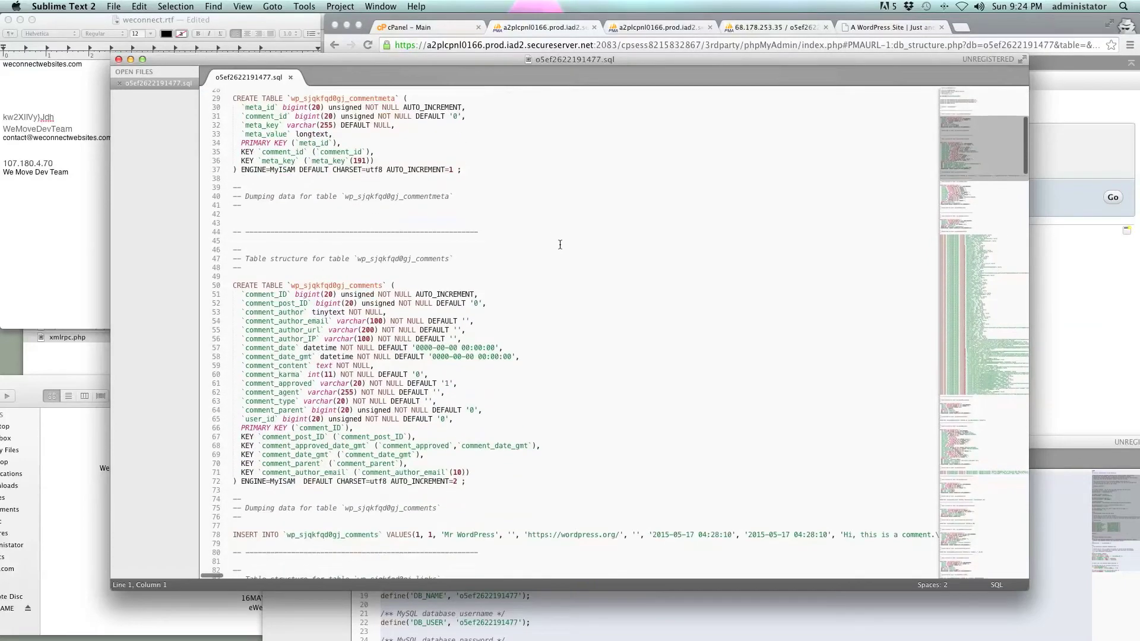
scroll(560, 244, up, 9)
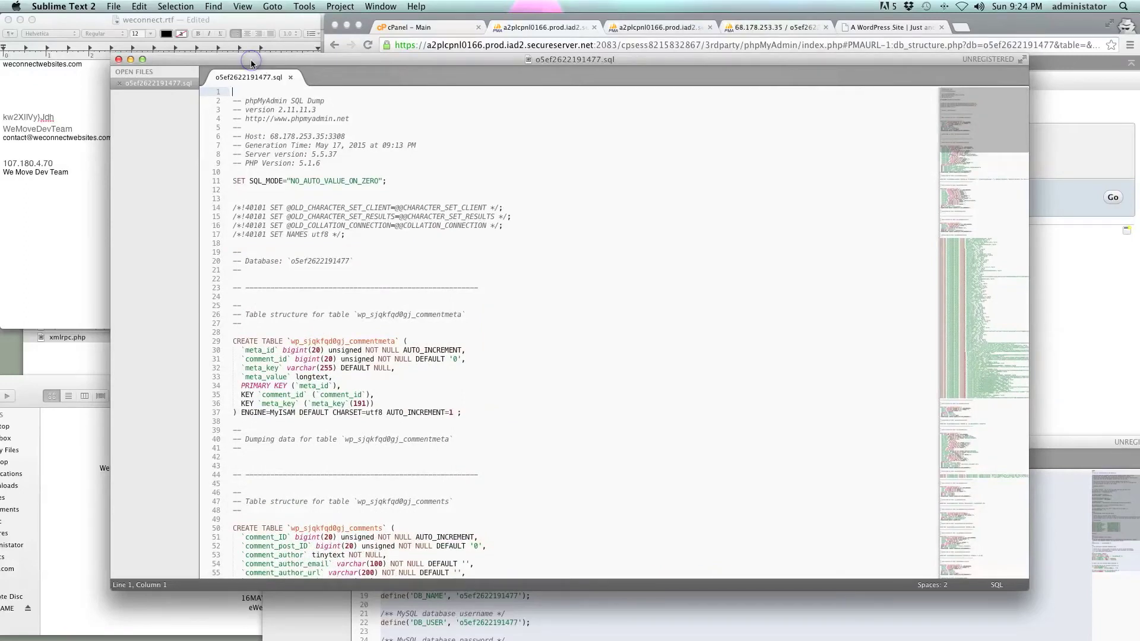
Step: Compare the start of the SQL dump with the phpMyAdmin database page, move the editor window aside and return to Chrome
drag(251, 60, 245, 243)
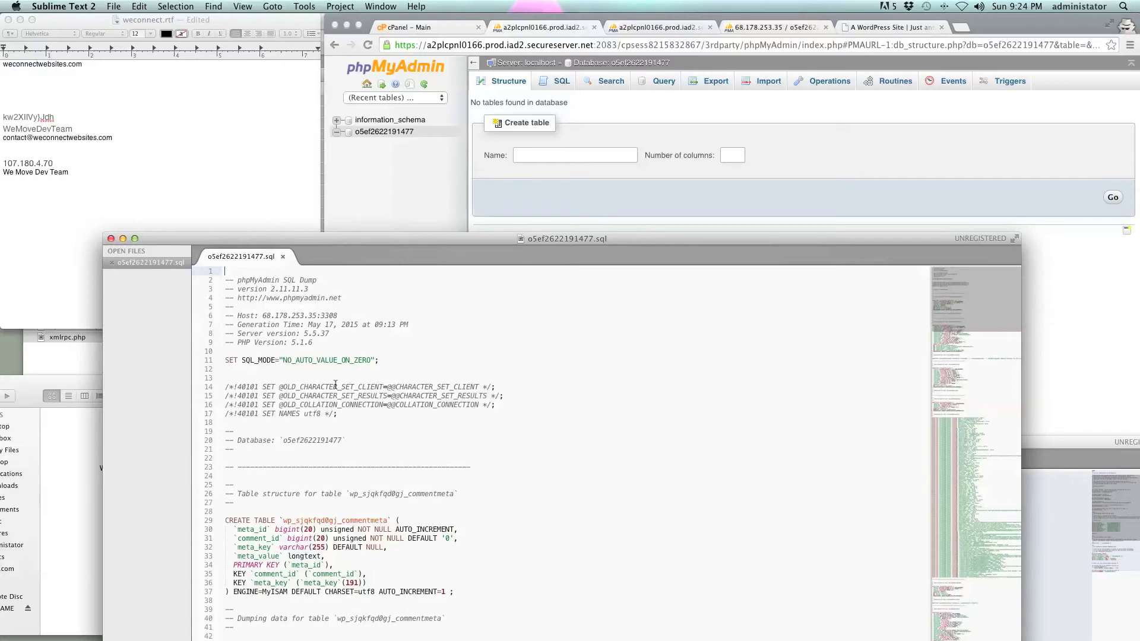
scroll(415, 429, down, 3)
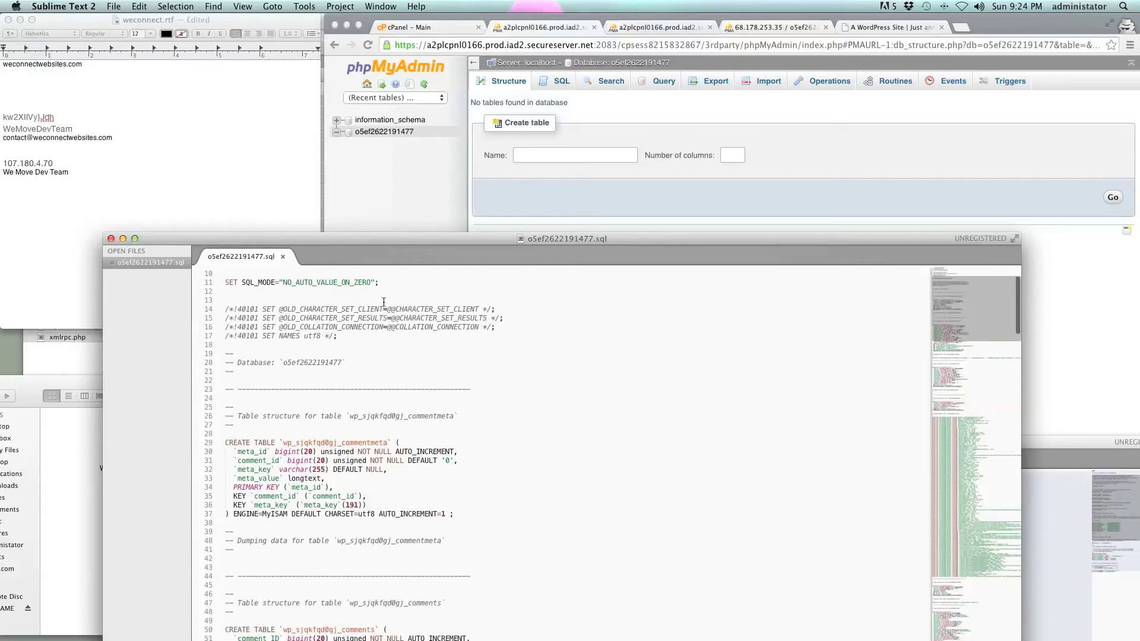
drag(376, 248, 349, 73)
scroll(350, 138, up, 3)
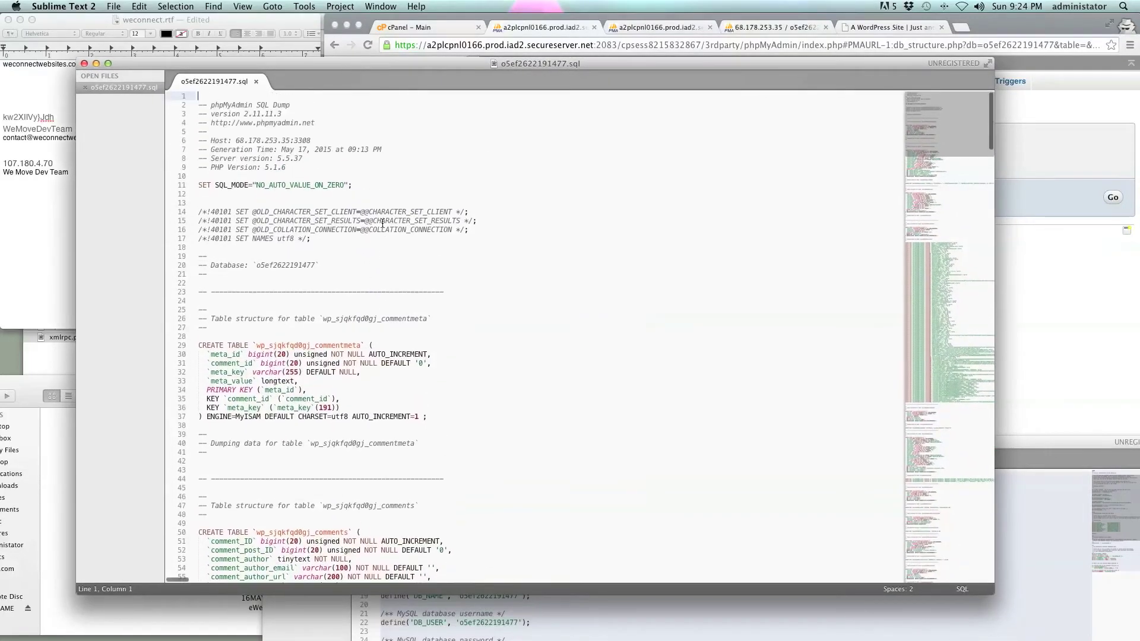
drag(447, 74, 342, 416)
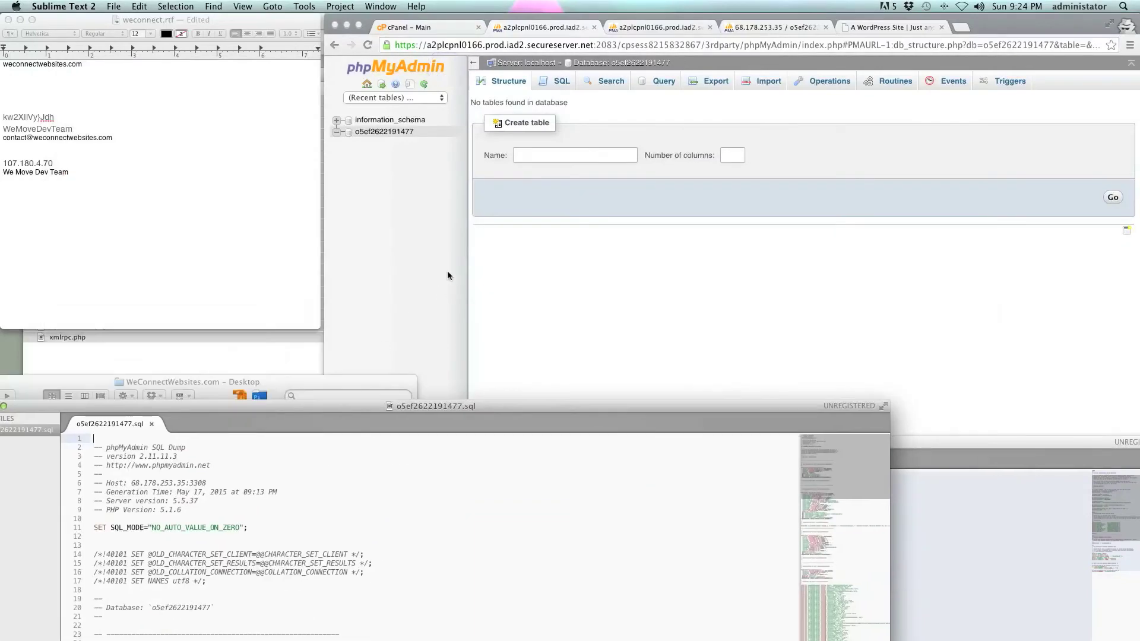
click(446, 247)
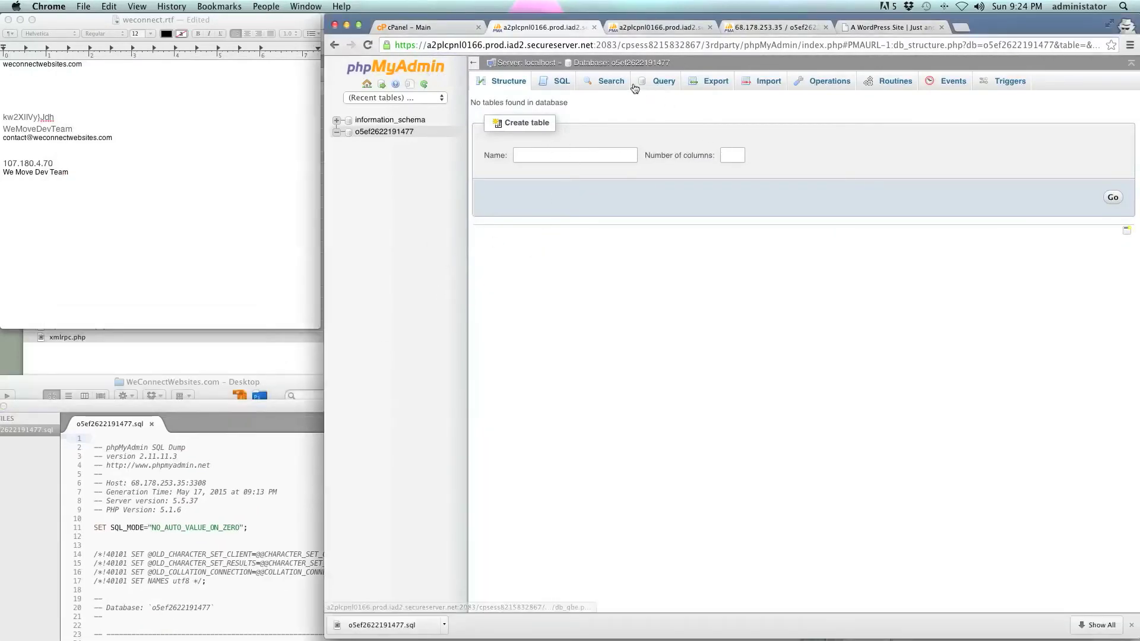
click(755, 84)
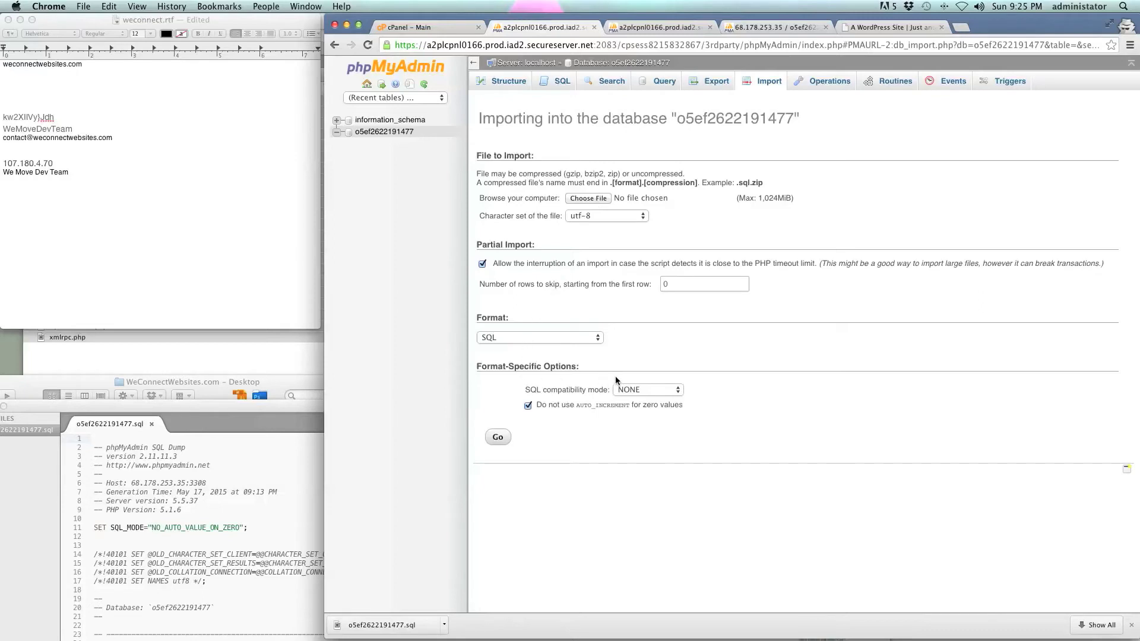
click(643, 390)
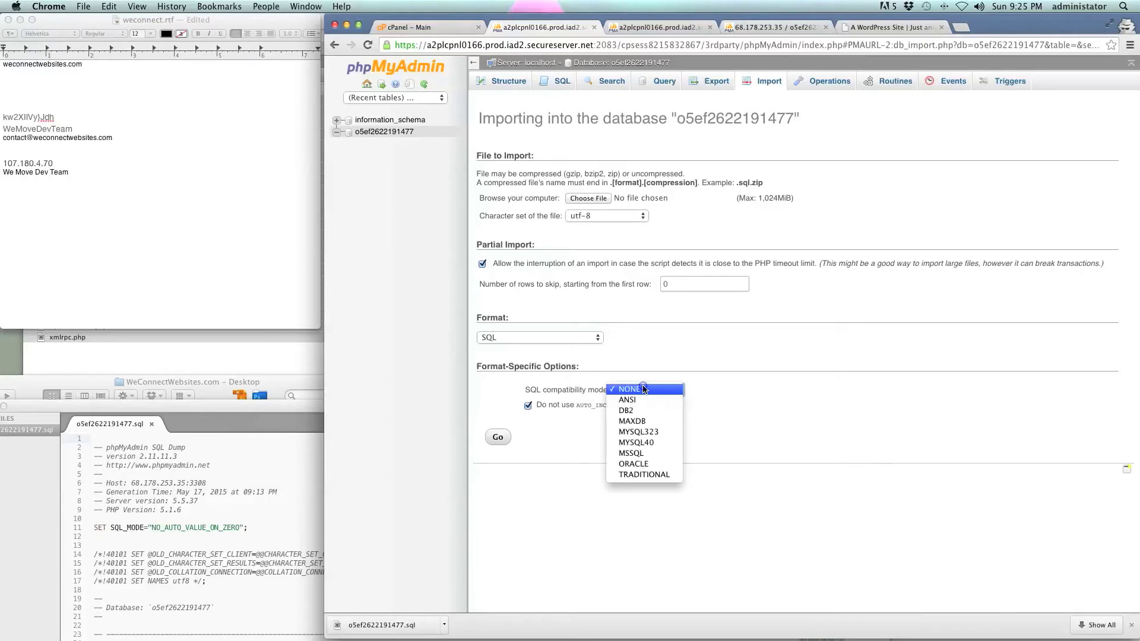
click(643, 389)
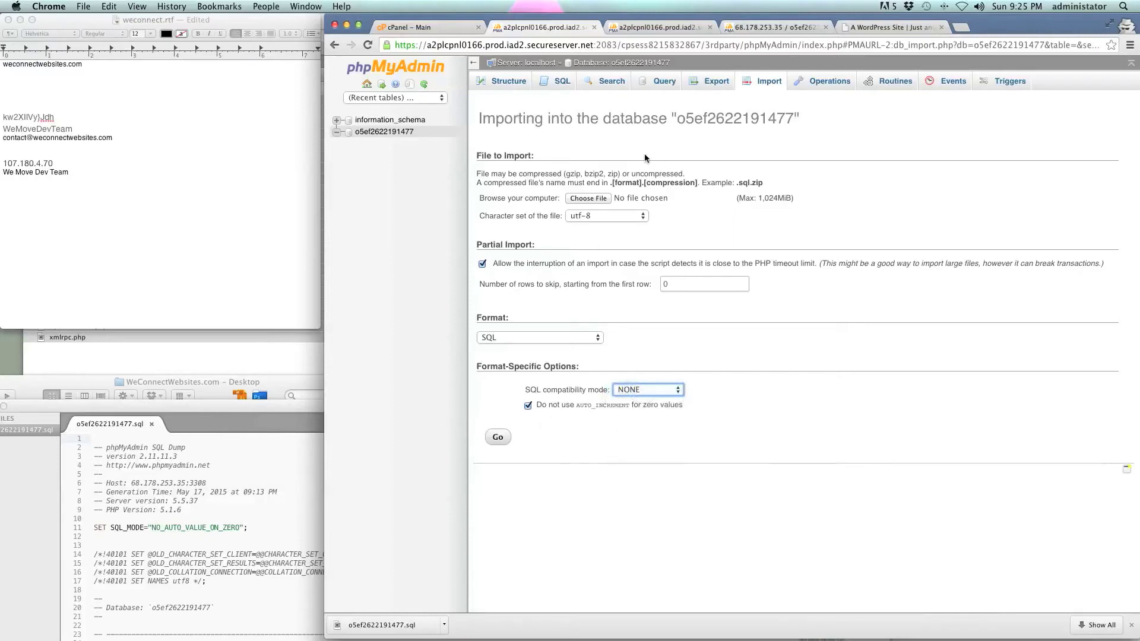
click(596, 198)
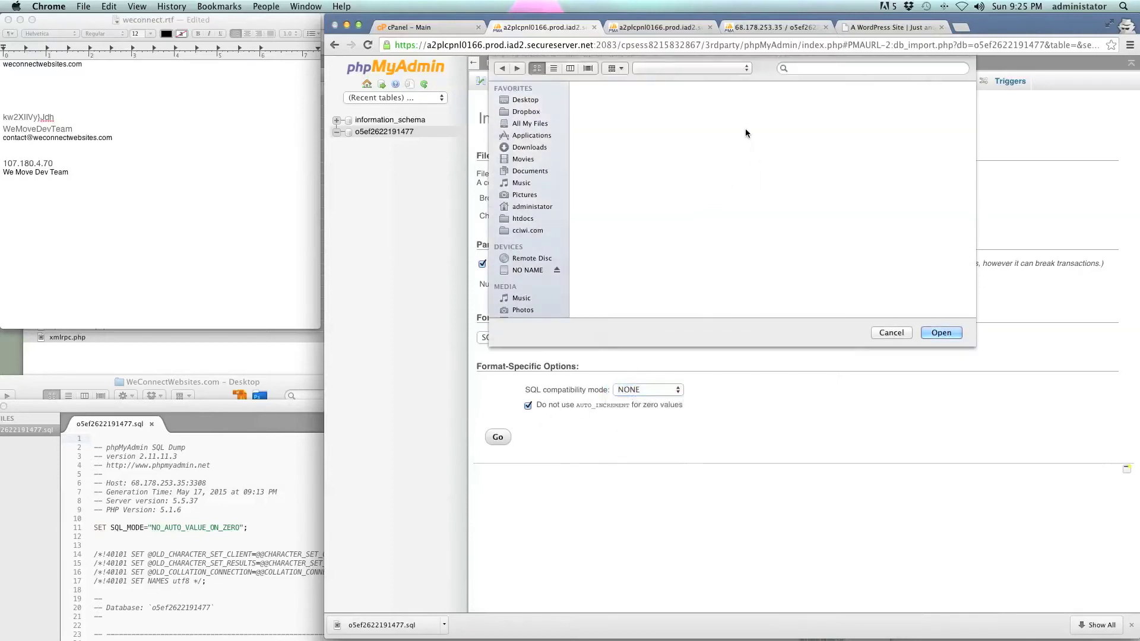
click(692, 106)
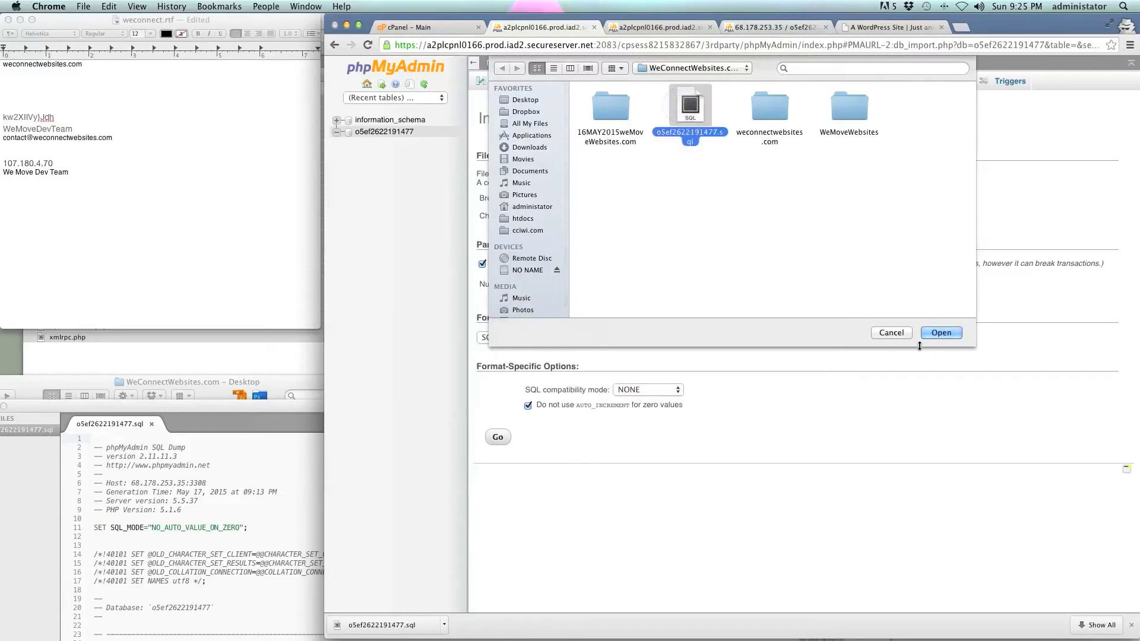
click(941, 335)
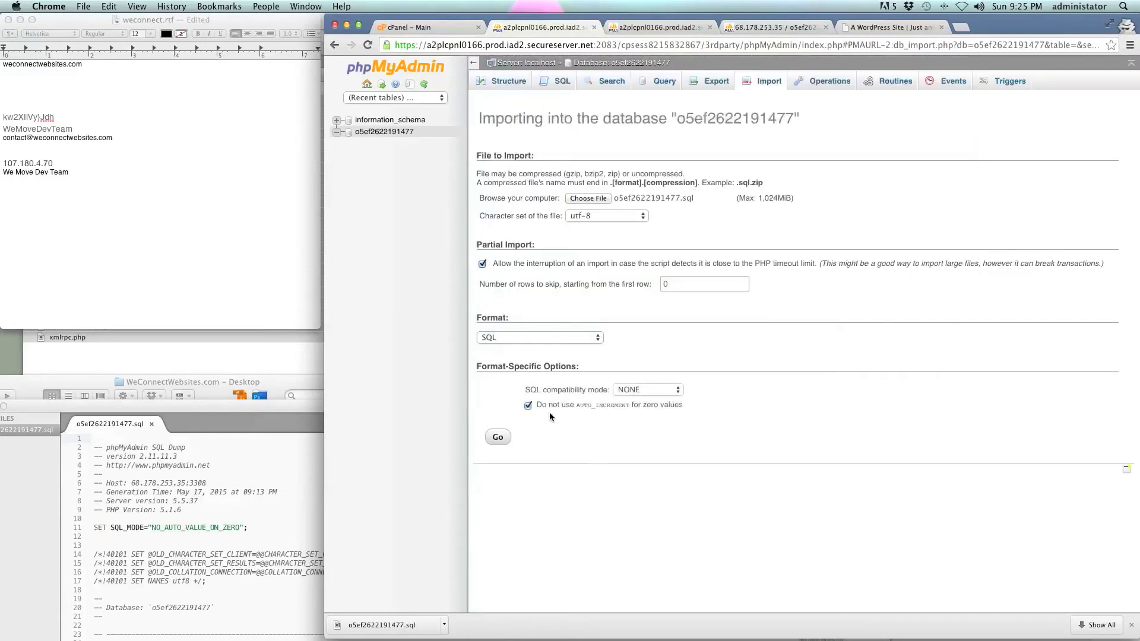
click(504, 433)
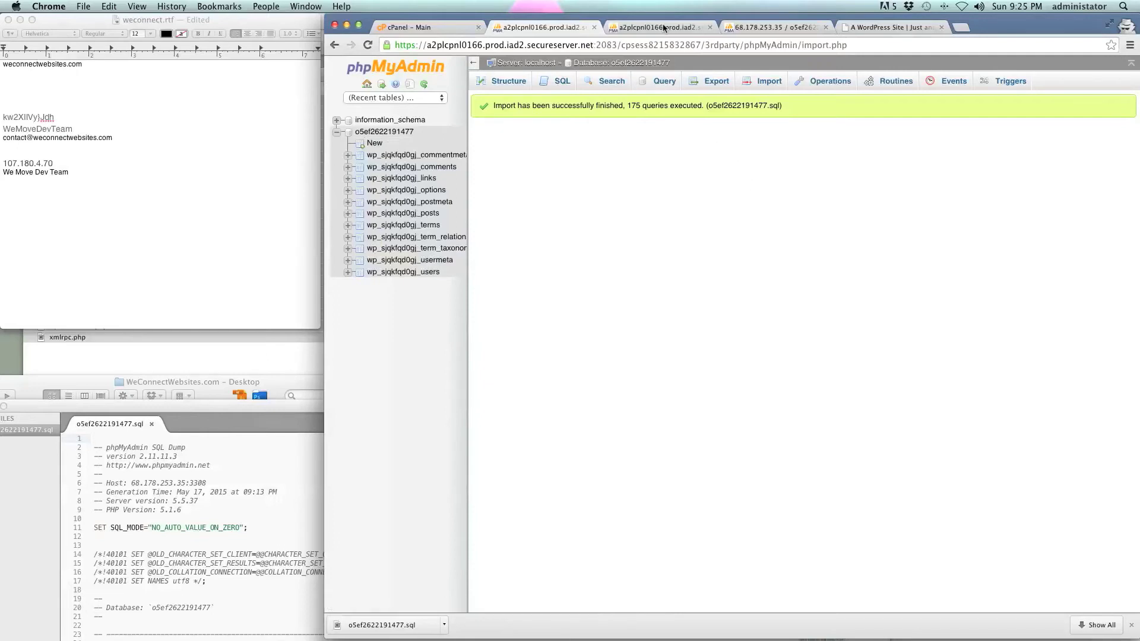
Step: Close the two spare phpMyAdmin tabs and the o5ef2622191477.sql window in Sublime Text 2
click(709, 27)
click(710, 28)
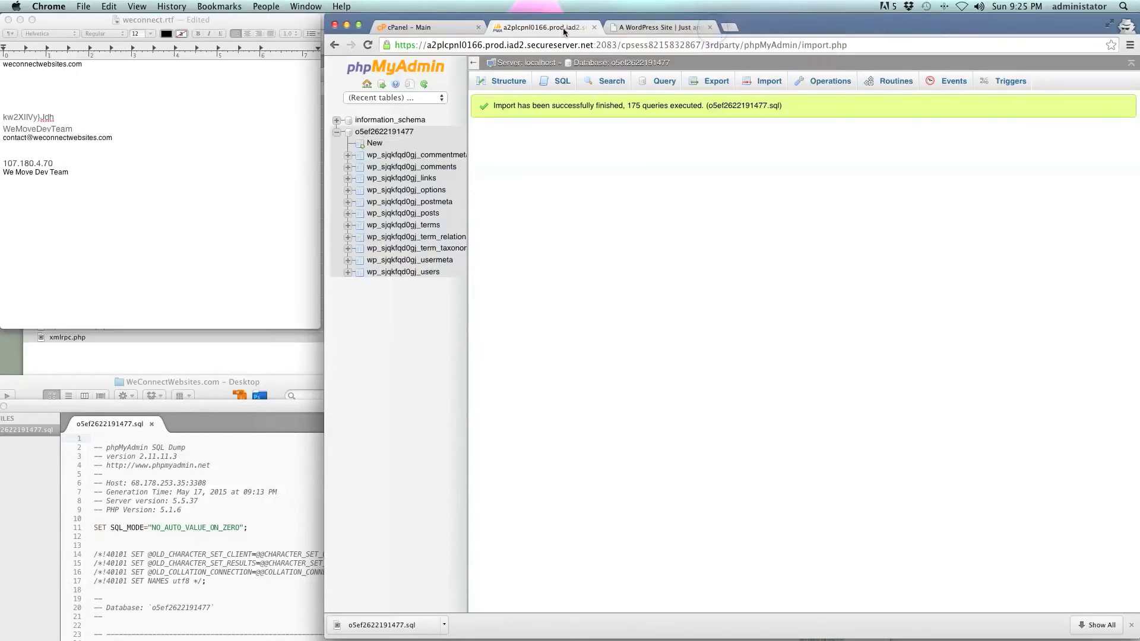
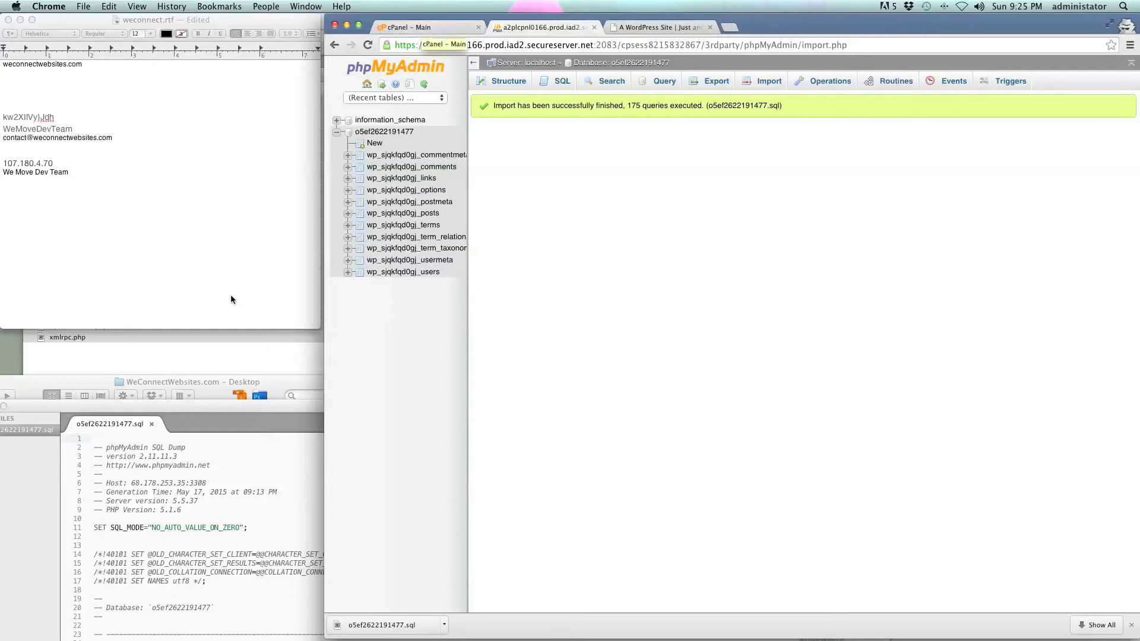
drag(178, 414, 325, 205)
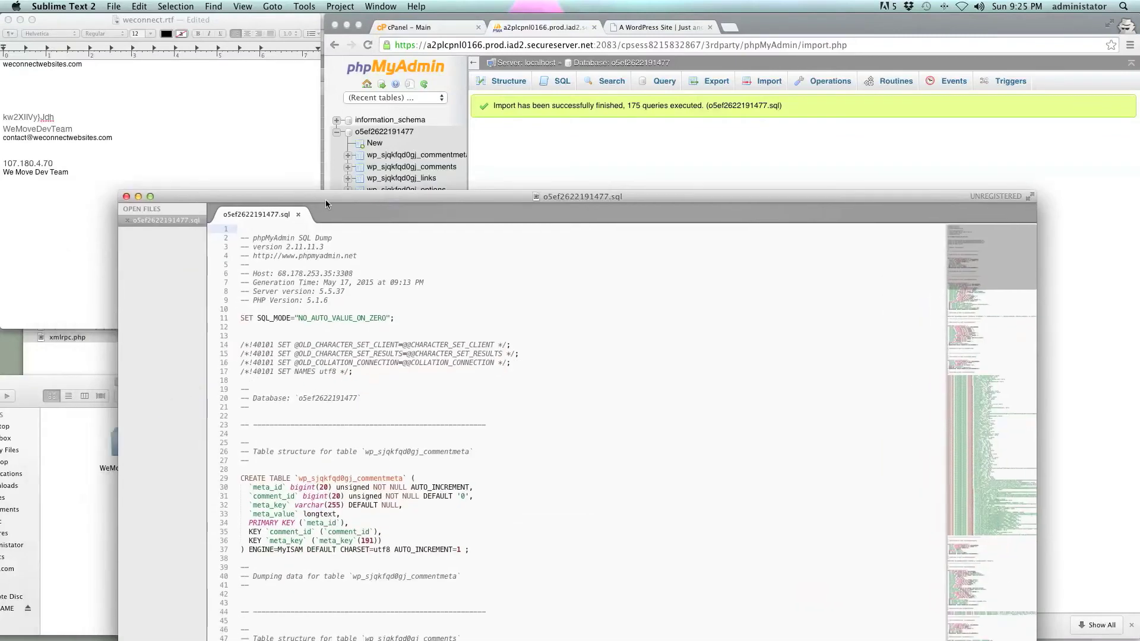
drag(163, 195, 165, 73)
click(128, 74)
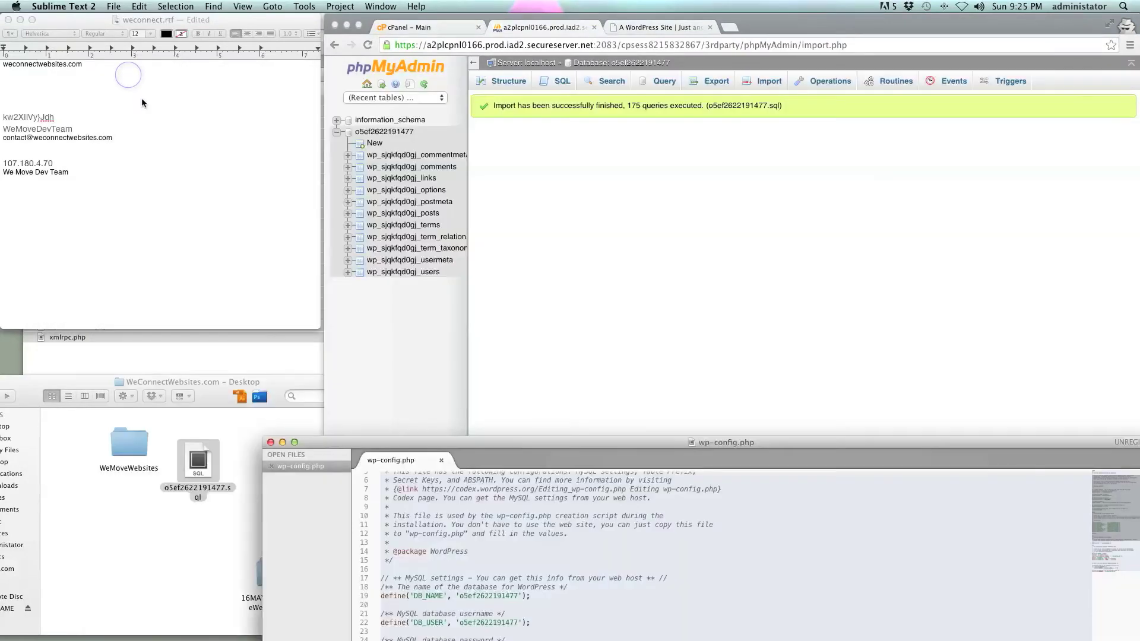
click(222, 455)
click(241, 439)
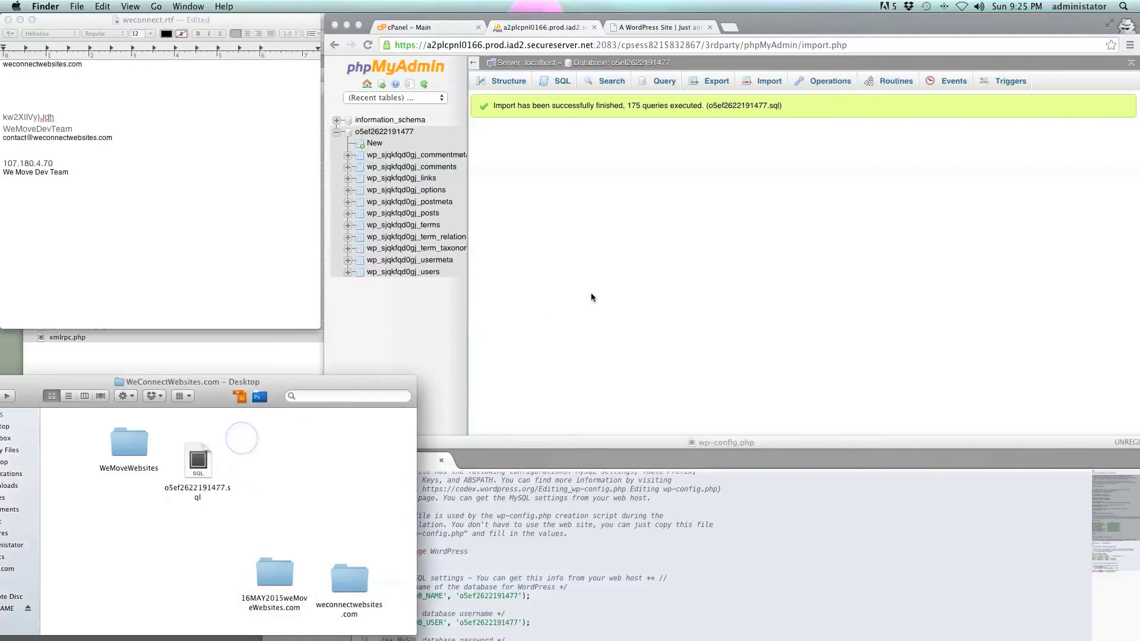
Step: Return to Chrome, check the import message, and close the phpMyAdmin tab to get back to the cPanel home page
click(594, 290)
drag(796, 106, 492, 105)
click(524, 161)
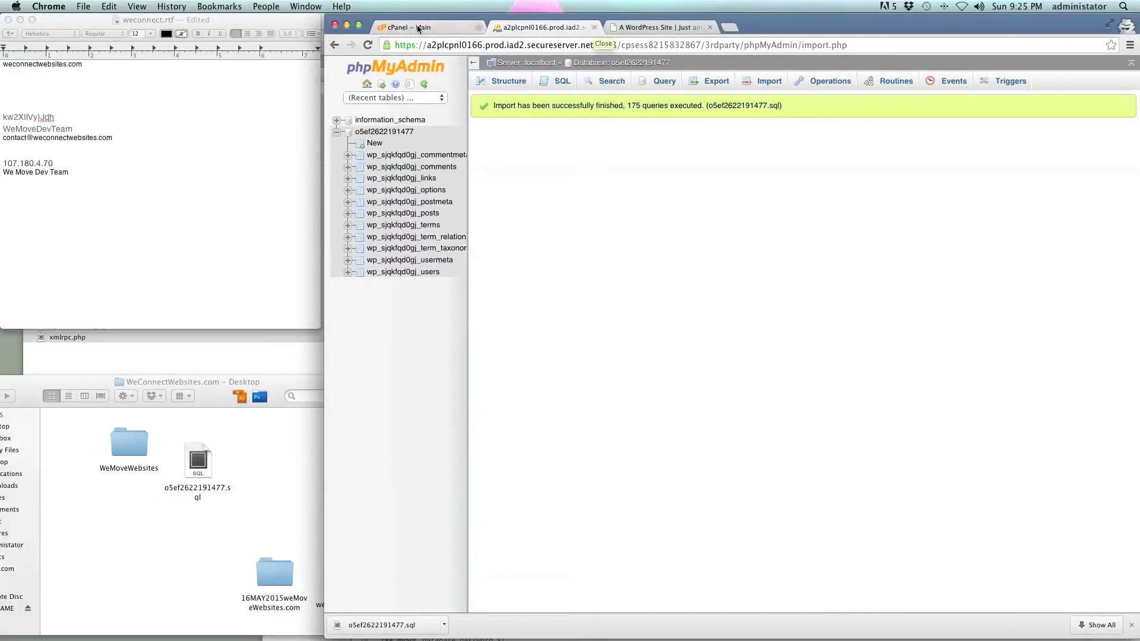
click(594, 28)
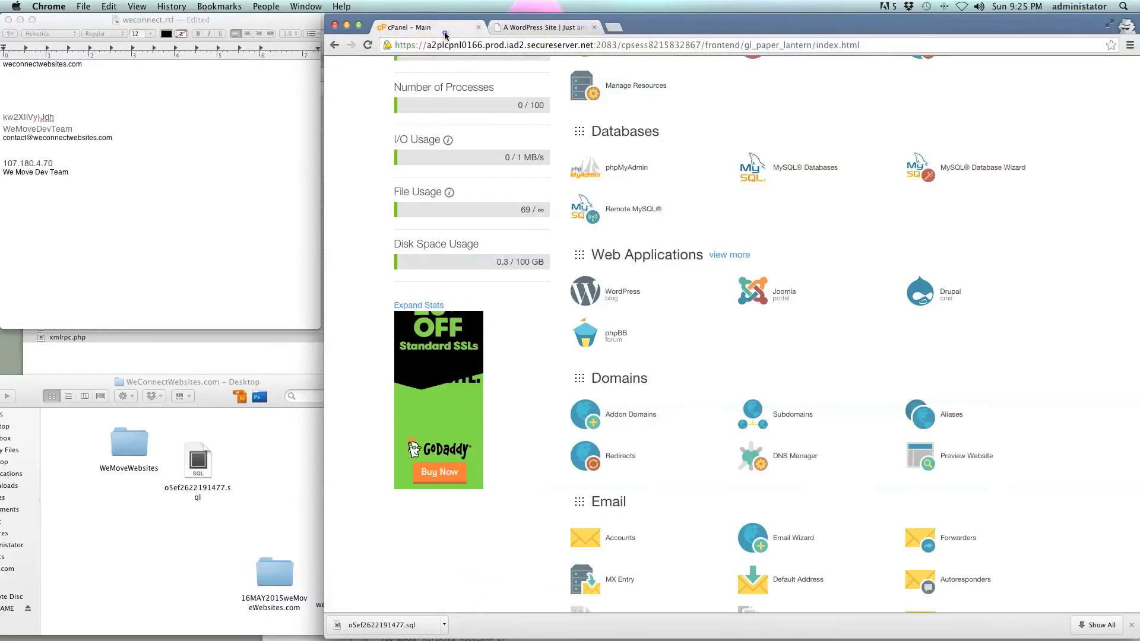
scroll(463, 185, up, 5)
scroll(462, 184, up, 3)
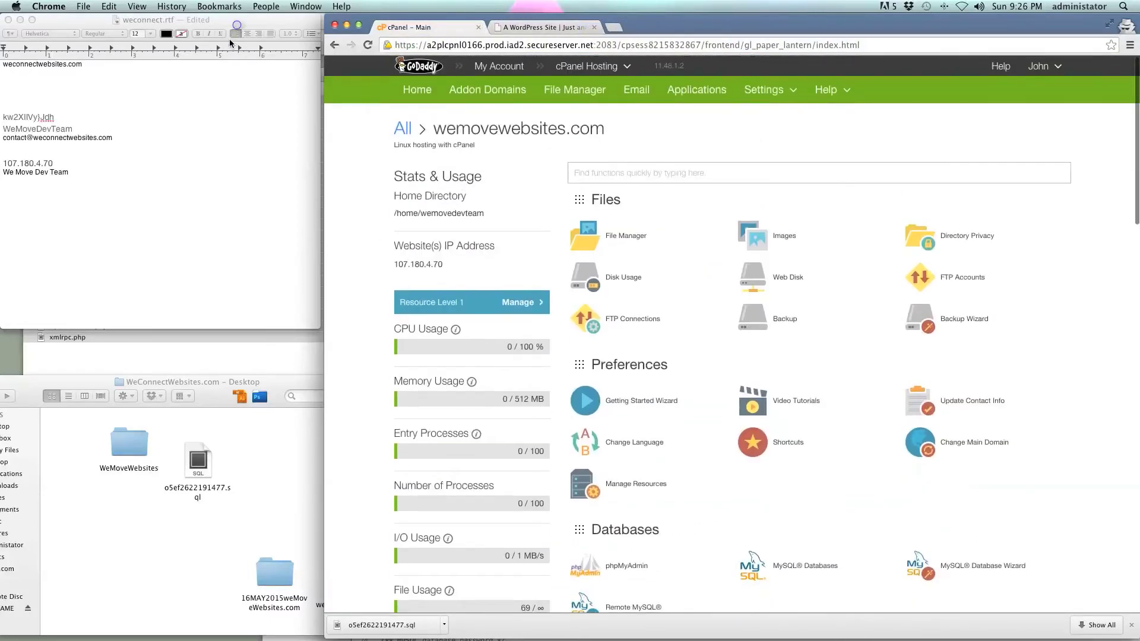
Step: Move the notes aside, switch to Transmit and open a new connection window set to FTP
drag(236, 20, 198, 211)
click(219, 113)
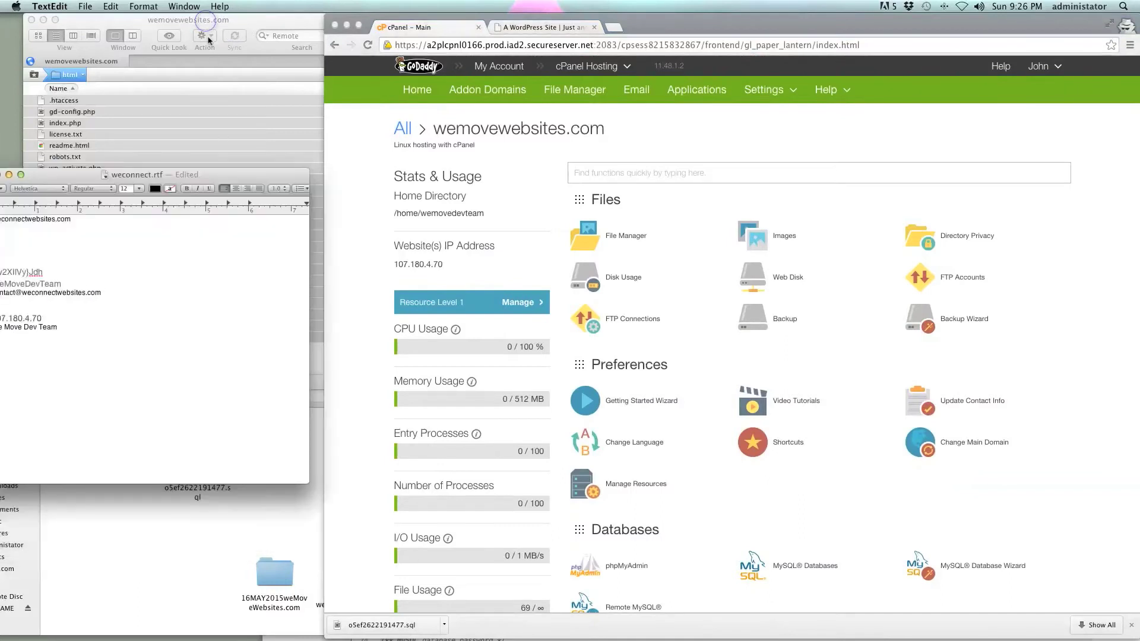
key(super+a)
drag(280, 16, 267, 16)
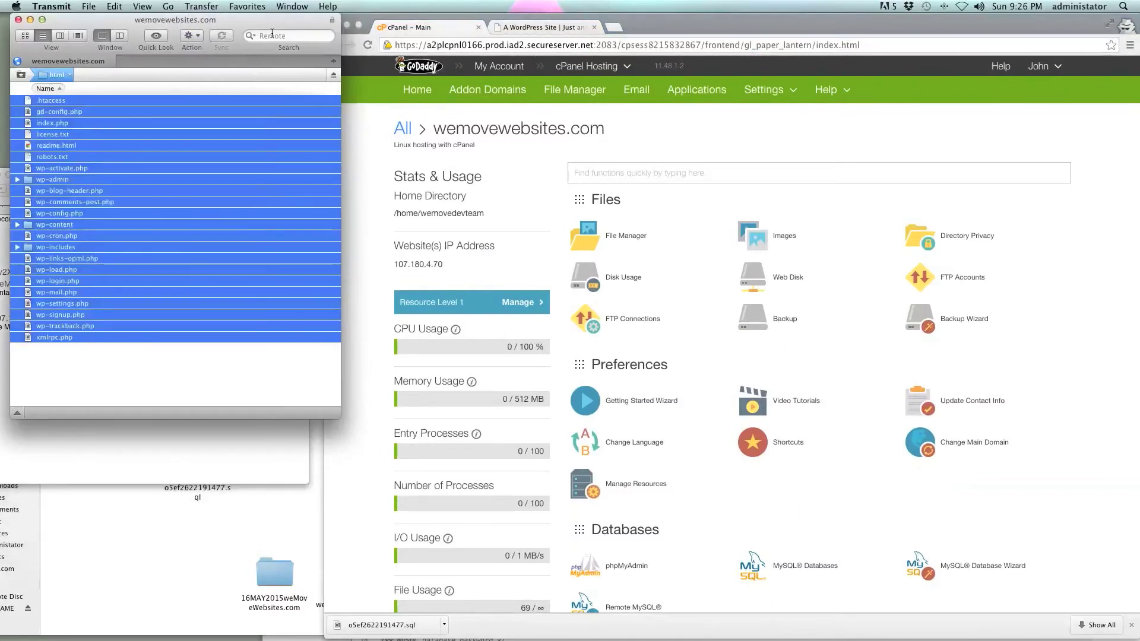
key(super+n)
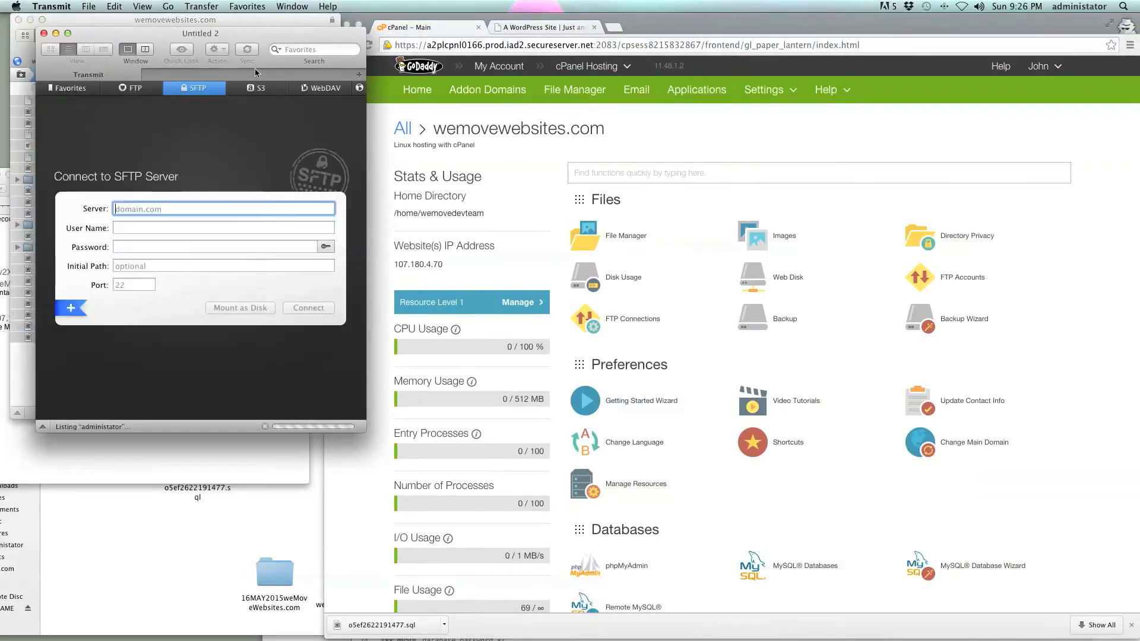
click(142, 91)
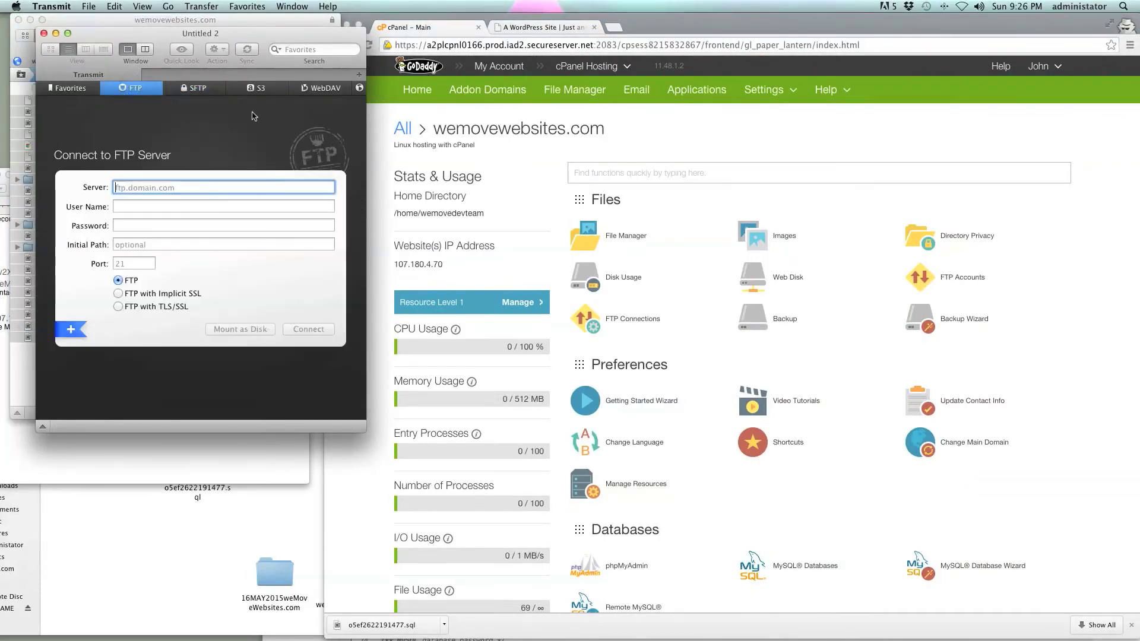
click(206, 91)
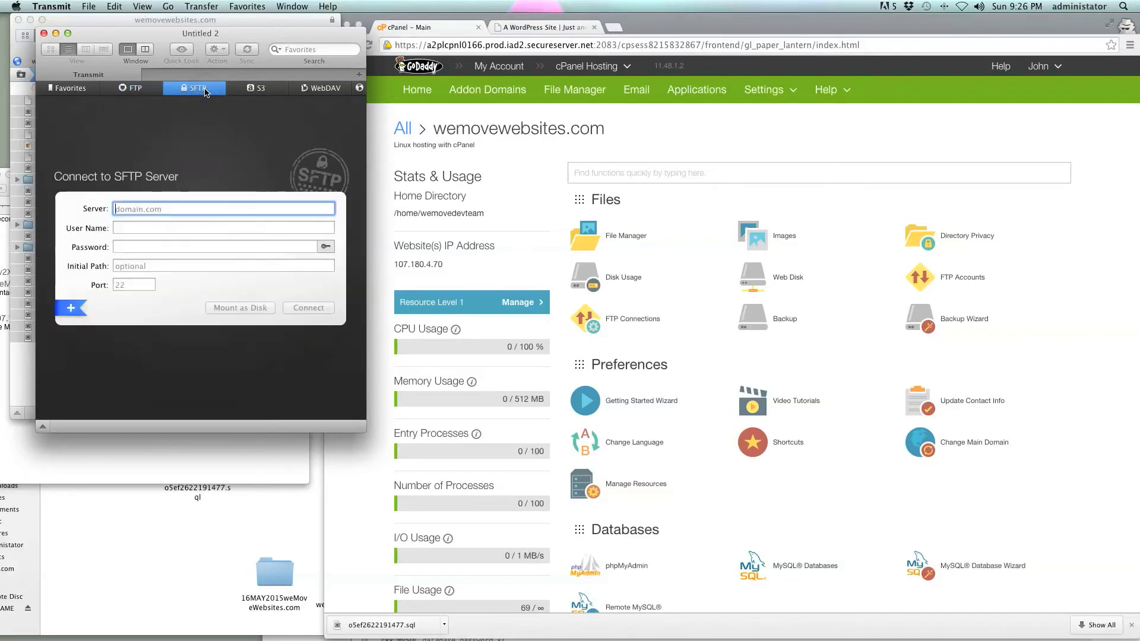
click(135, 91)
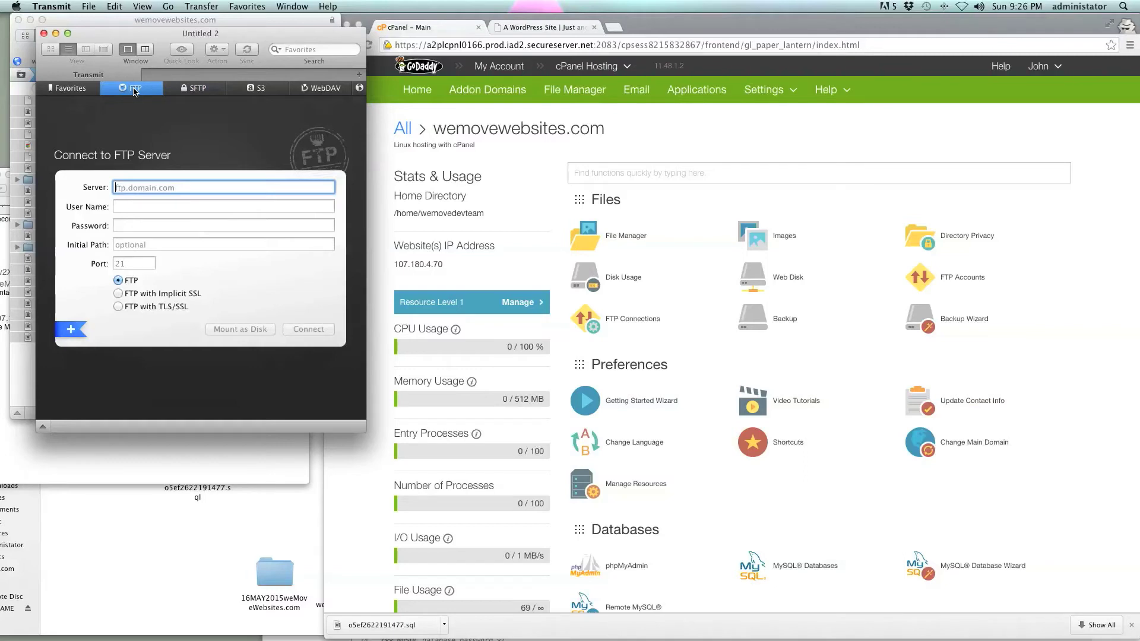
Step: Copy the website IP address 107.180.4.70 from cPanel into the User Name field of the new FTP connection
click(520, 214)
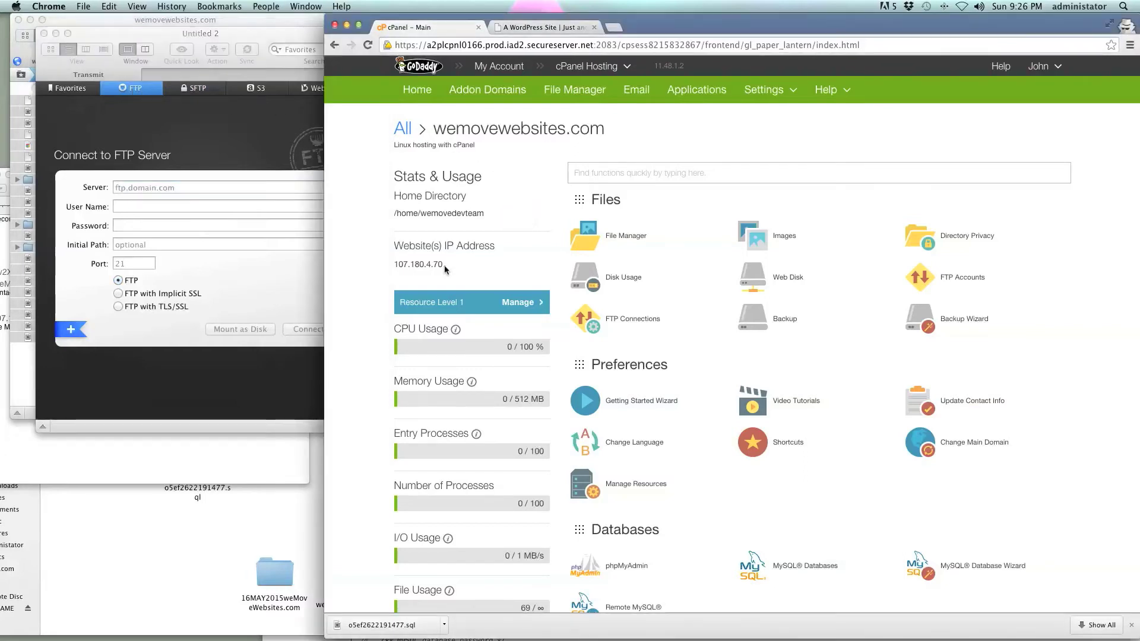
drag(444, 265, 391, 266)
key(super+c)
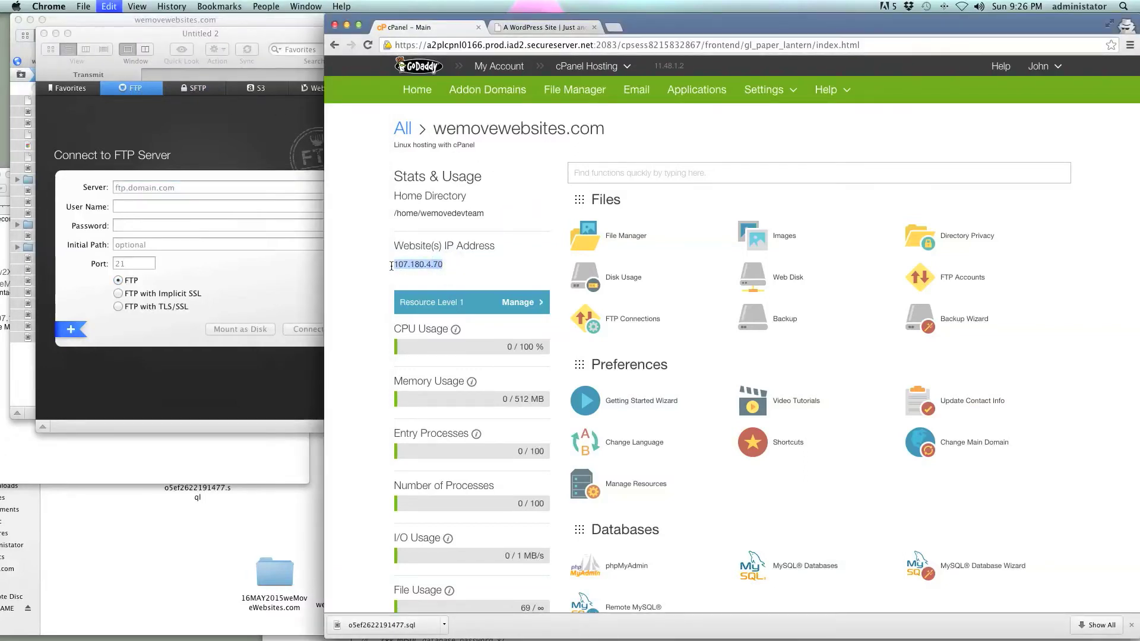
click(130, 212)
key(super+v)
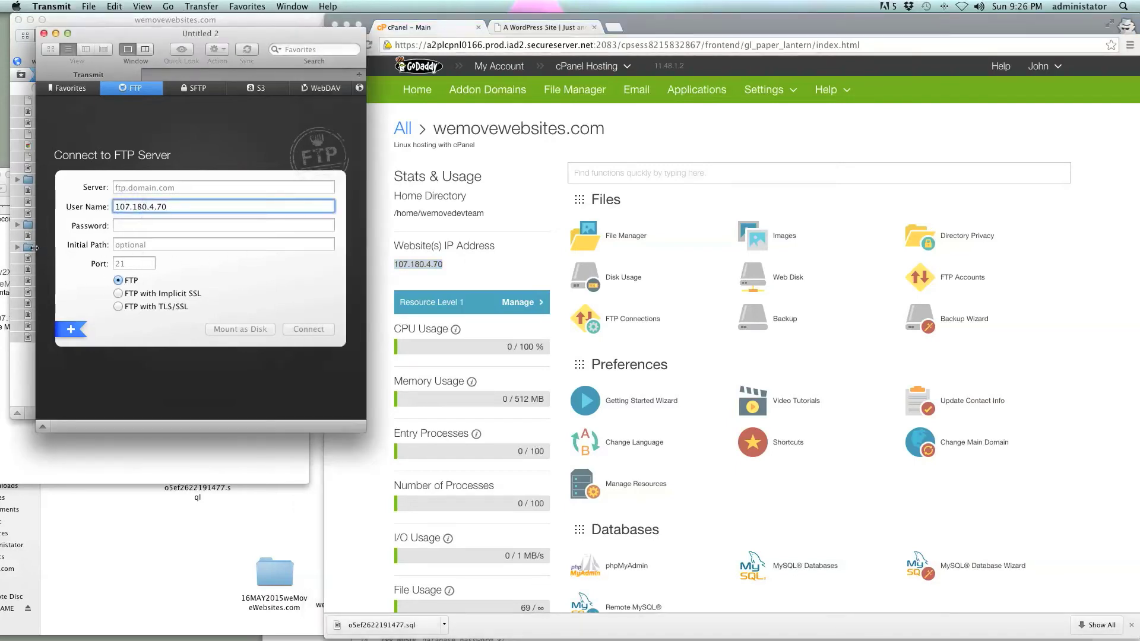
Step: Bring weconnect.rtf forward in TextEdit and remove the spaces from "We Move Dev Team" so it reads WeMoveDevTeam
click(107, 460)
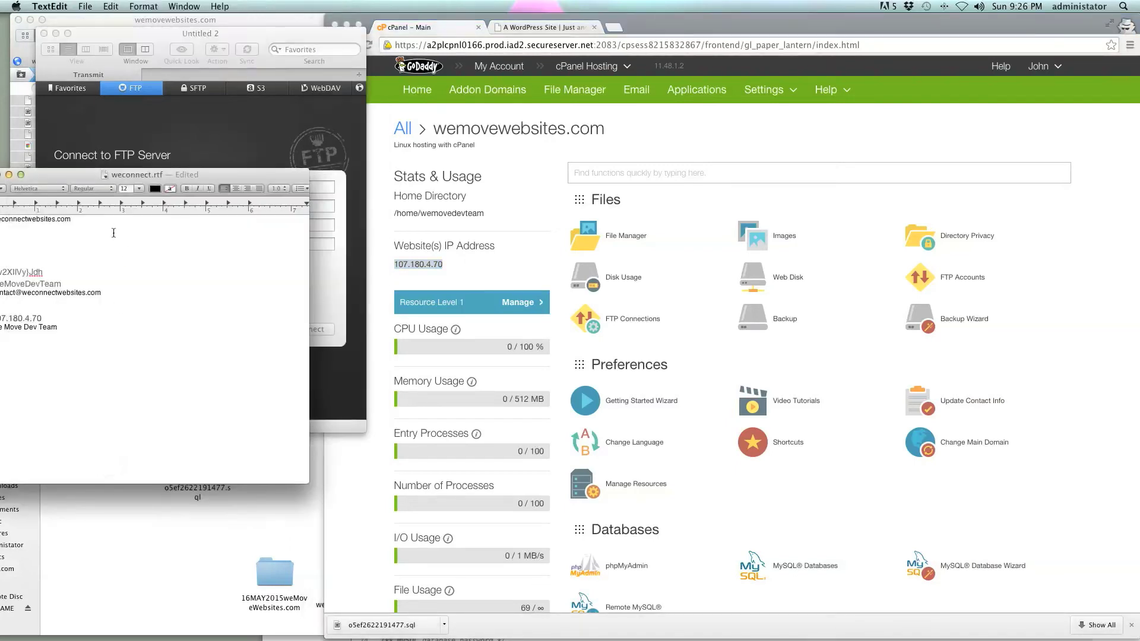
drag(115, 181, 131, 182)
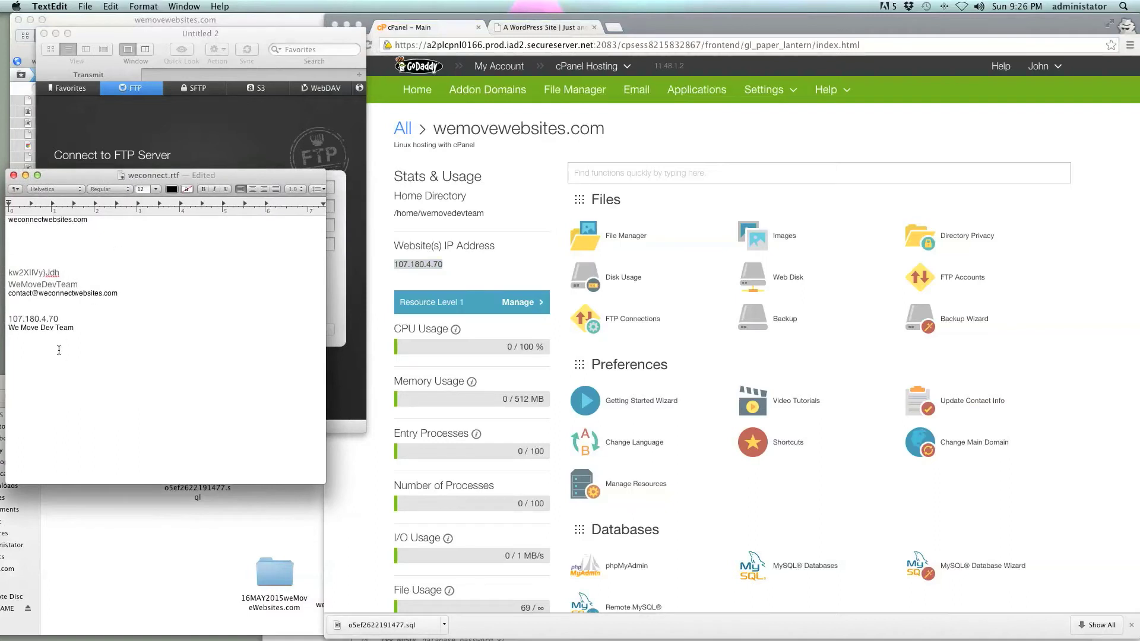
drag(73, 328, 9, 328)
click(19, 328)
key(BackSpace)
key(BackSpace)
text(e)
key(Delete)
key(Delete)
Step: Convert the WeMoveDevTeam line below the IP address to lower case and copy it
double_click(44, 331)
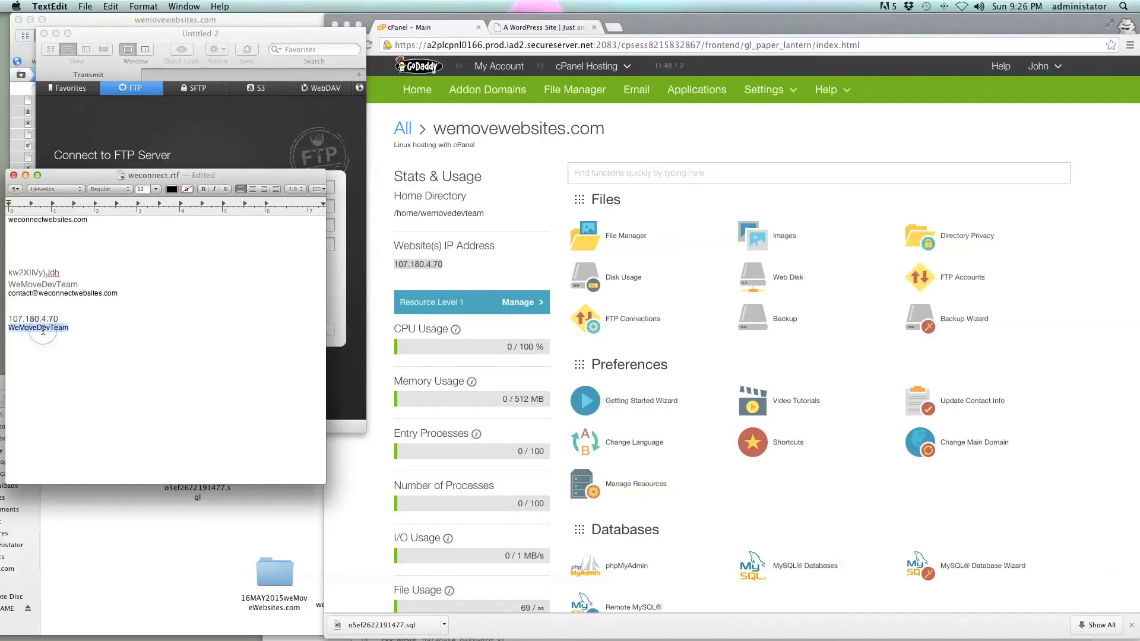
right_click(44, 331)
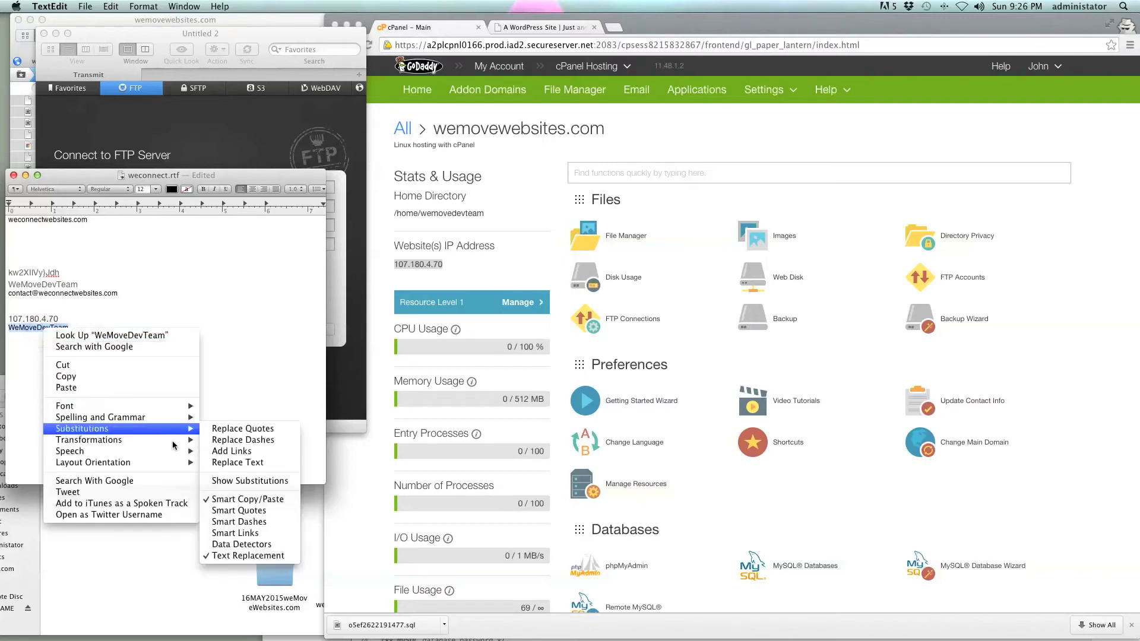
mouse_move(179, 440)
click(226, 454)
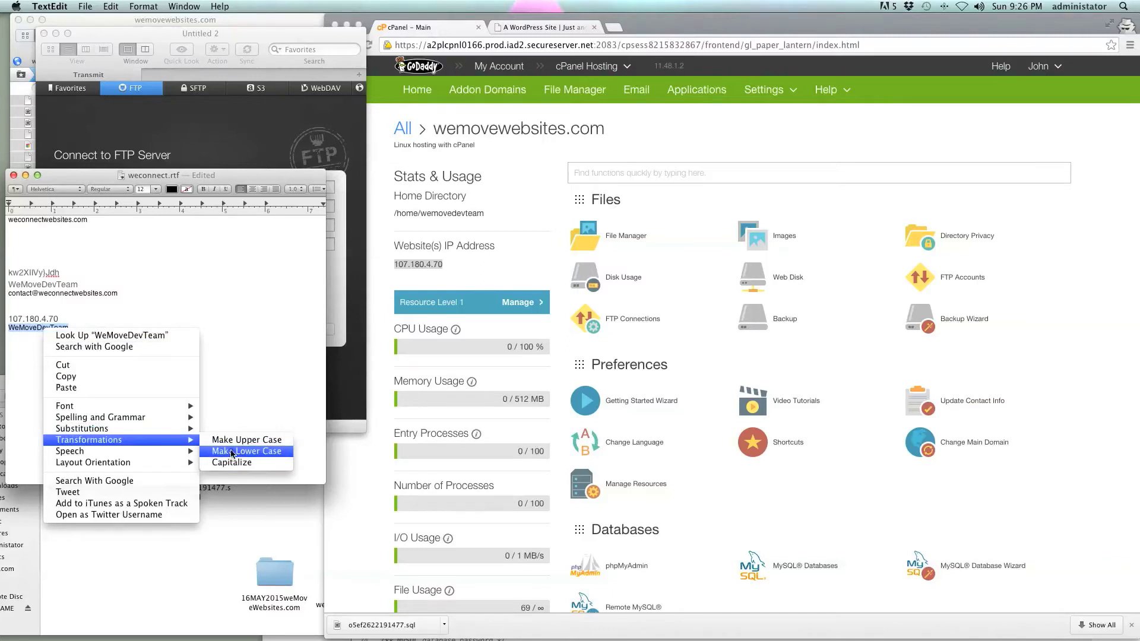
key(super+c)
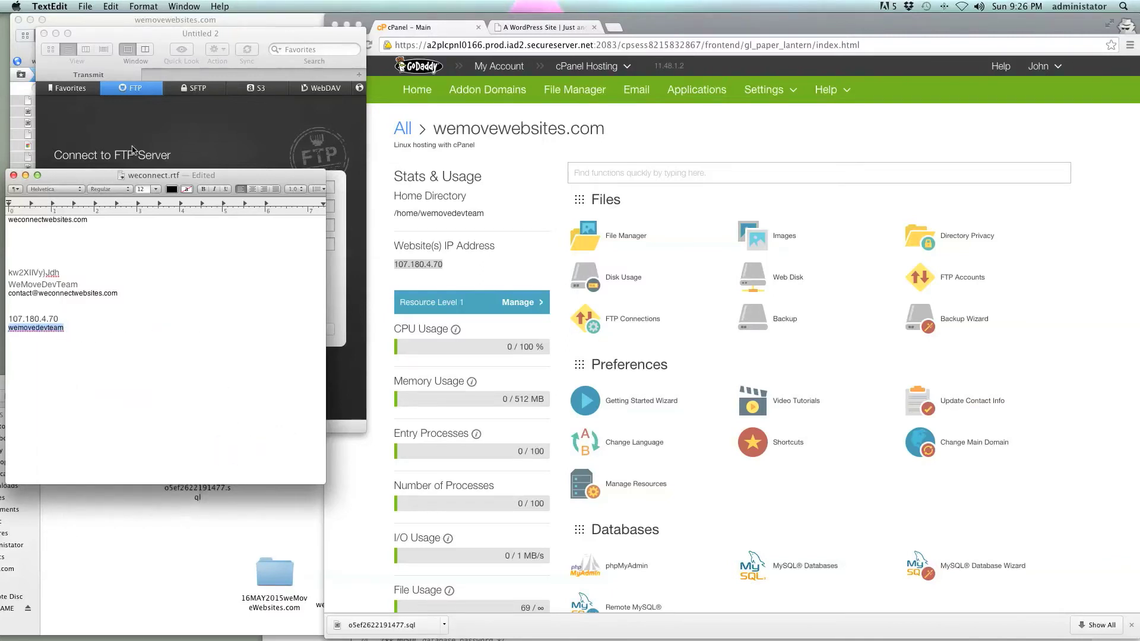
Step: Return to Transmit and paste the copied user name into the Password field of the FTP connection
click(226, 119)
click(122, 226)
key(super+v)
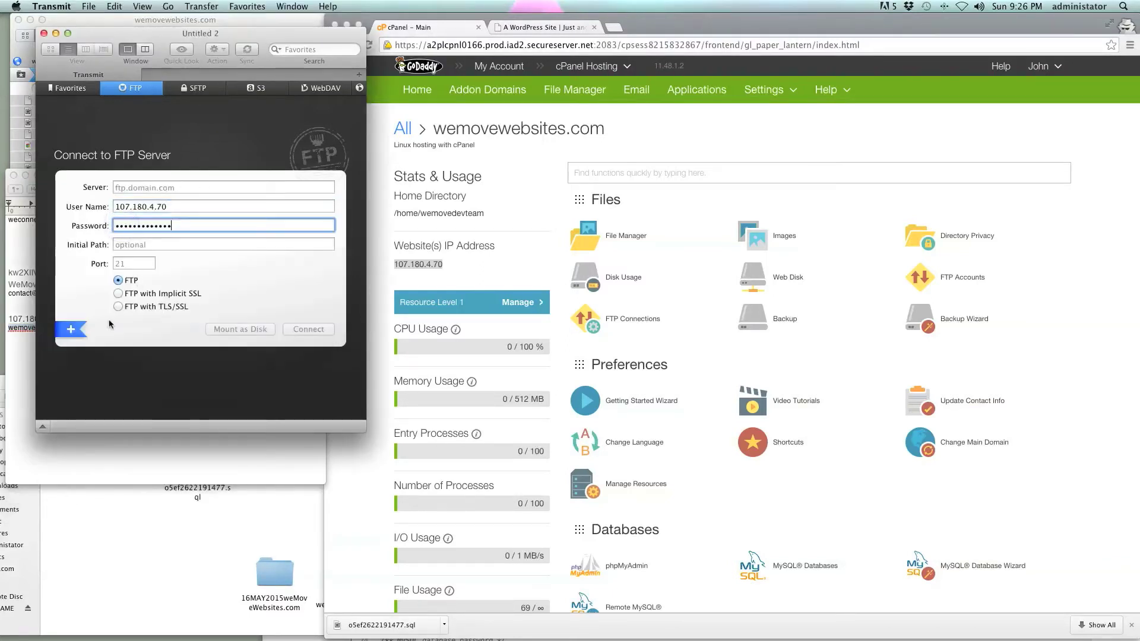
Step: Paste a copy of the account password below the lower-case user name in weconnect.rtf
click(12, 337)
triple_click(54, 312)
click(62, 270)
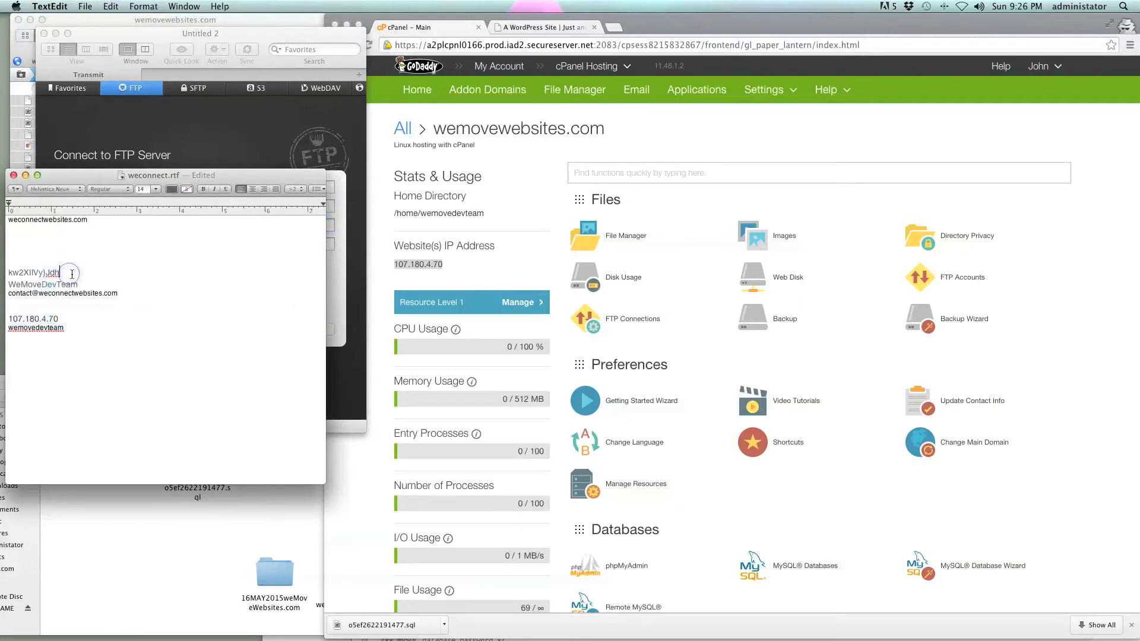
drag(69, 274, 8, 273)
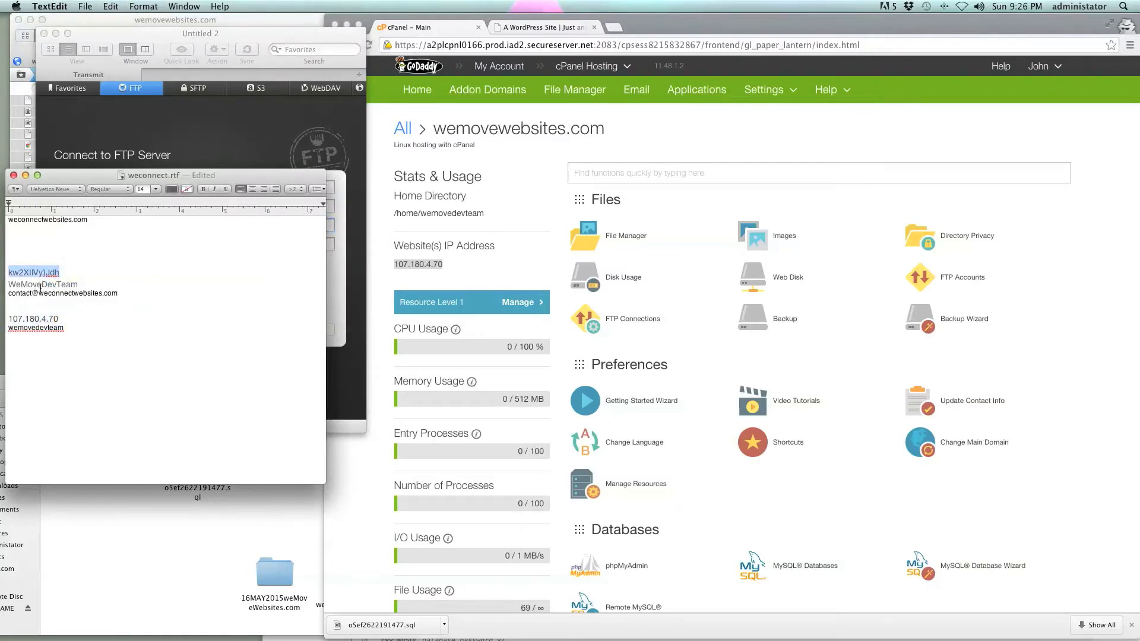
click(40, 370)
key(cmd+v)
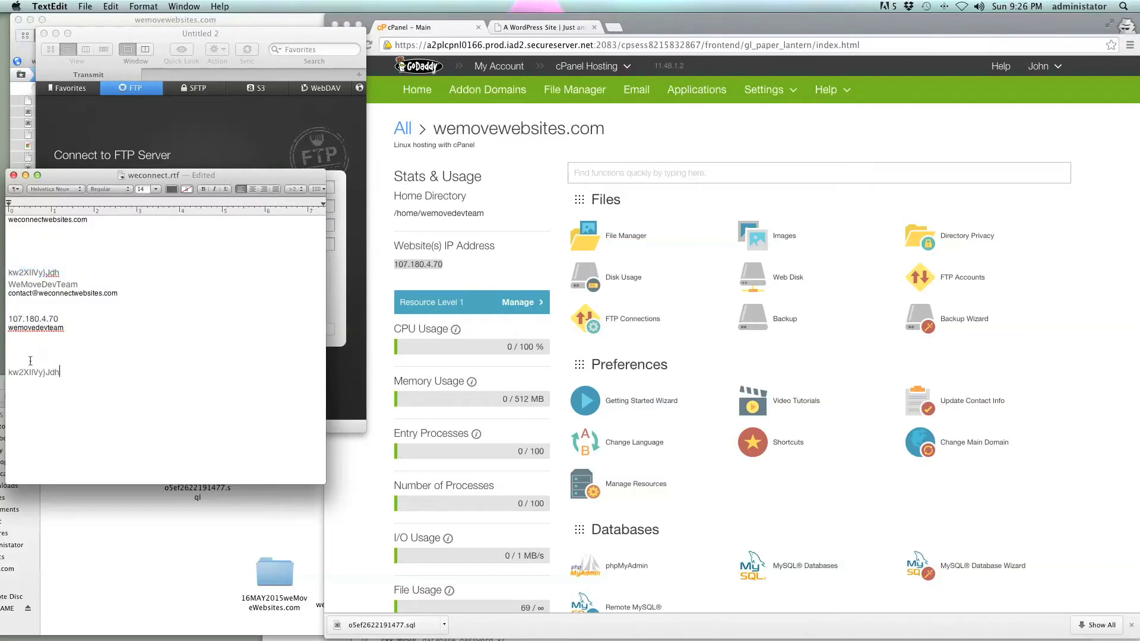
click(47, 373)
key(BackSpace)
Step: Copy the account password from weconnect.rtf and paste it over the contents of the Password field in Transmit's FTP connection
triple_click(61, 372)
click(259, 176)
key(super+Tab)
click(135, 245)
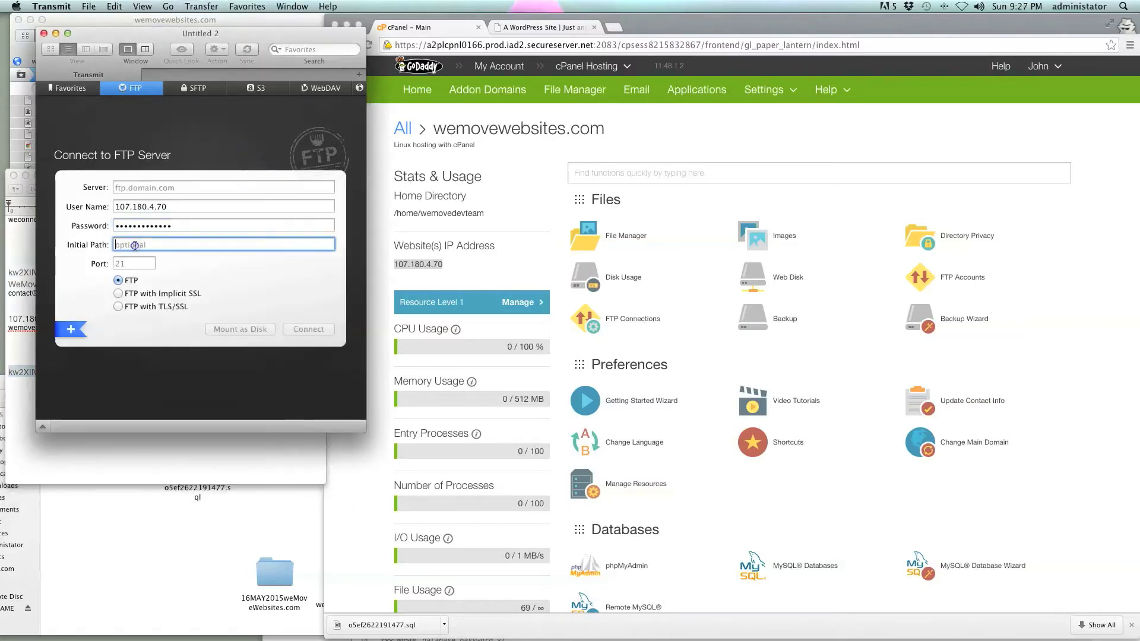
double_click(184, 225)
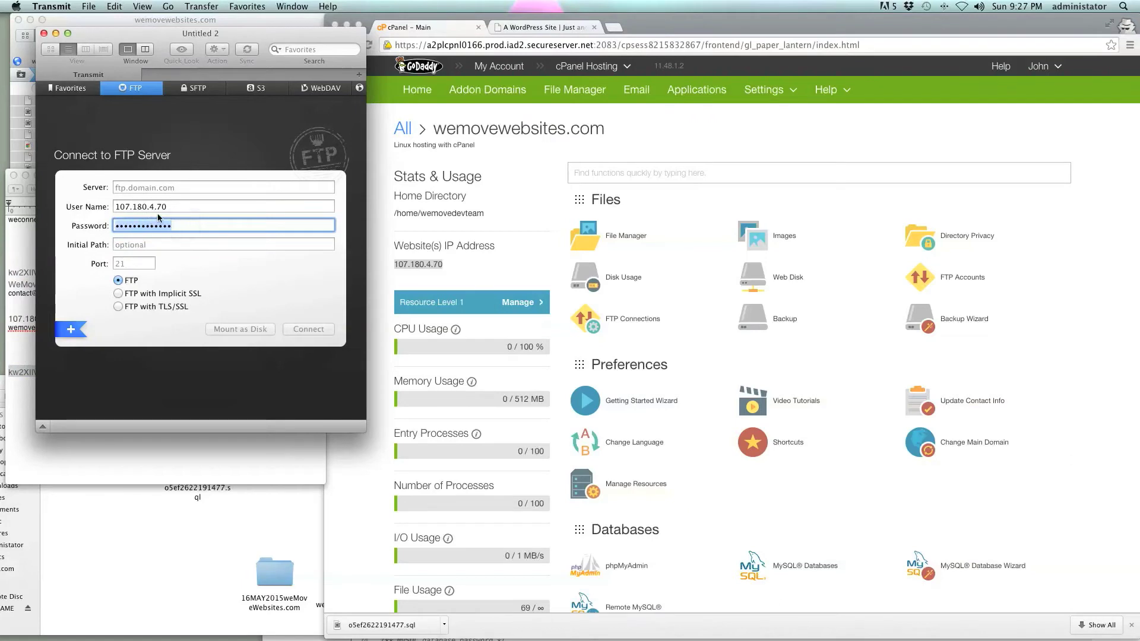
key(super+v)
Step: Copy the IP address 107.180.4.70 from the User Name field into the Server field
double_click(171, 205)
key(super+c)
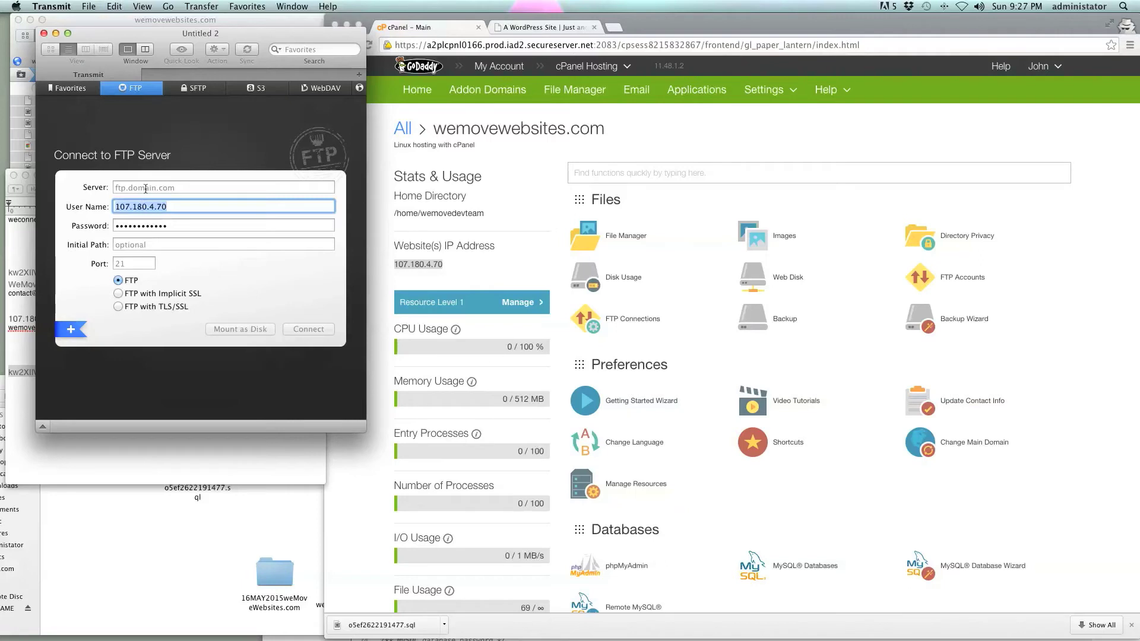
click(146, 187)
key(super+v)
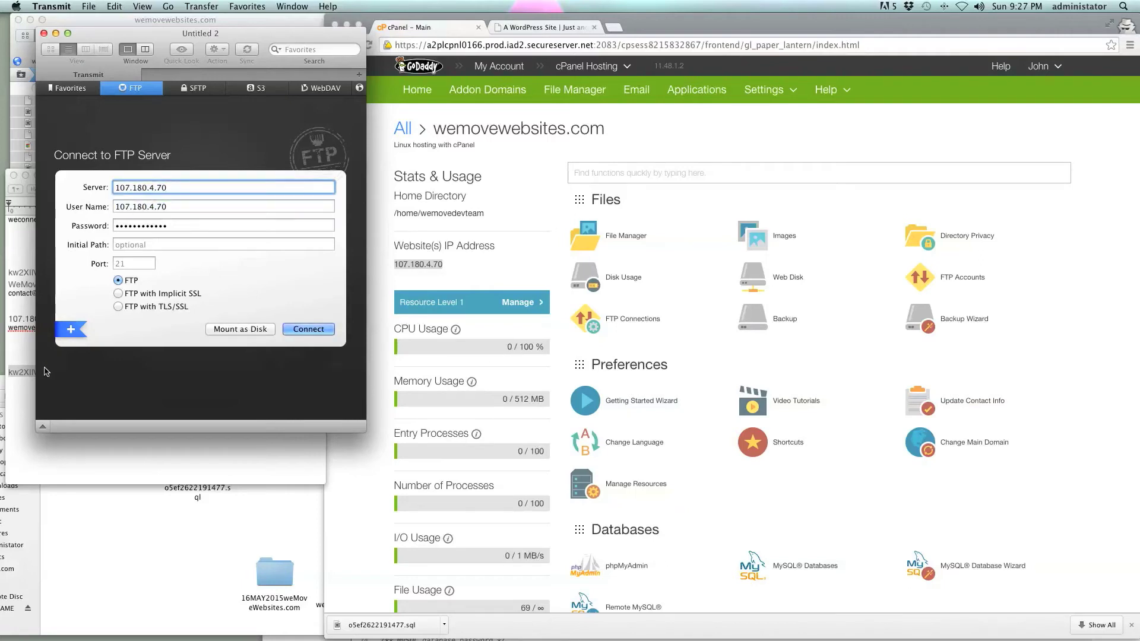
Step: Copy the lower-case user name from weconnect.rtf and paste it over the IP address in Transmit's User Name field
click(20, 392)
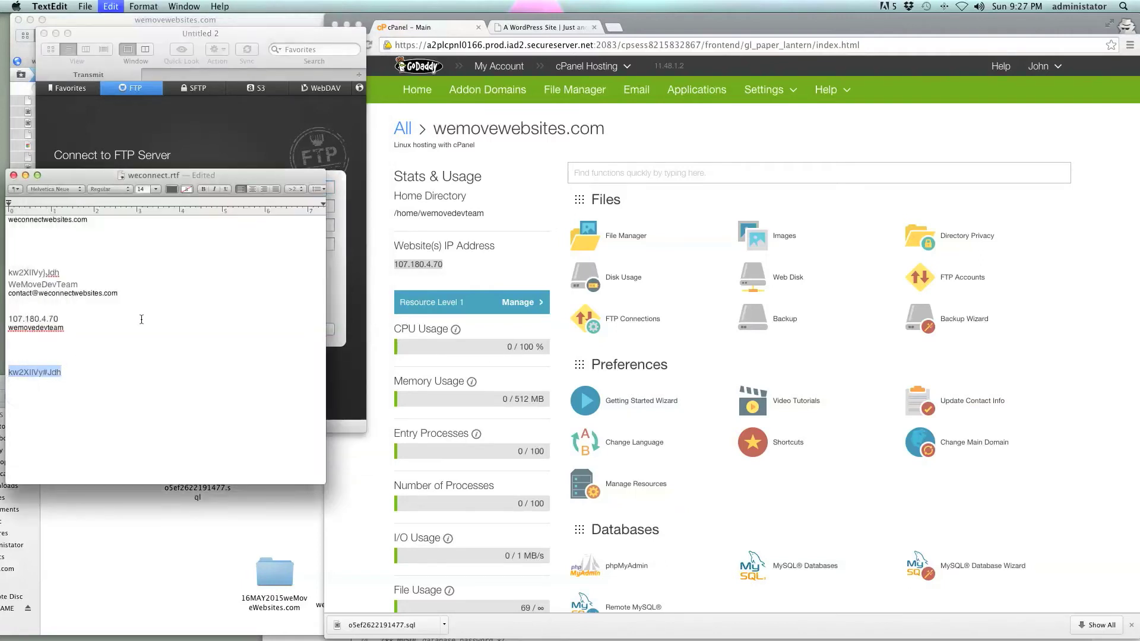
drag(63, 328, 5, 331)
key(super+c)
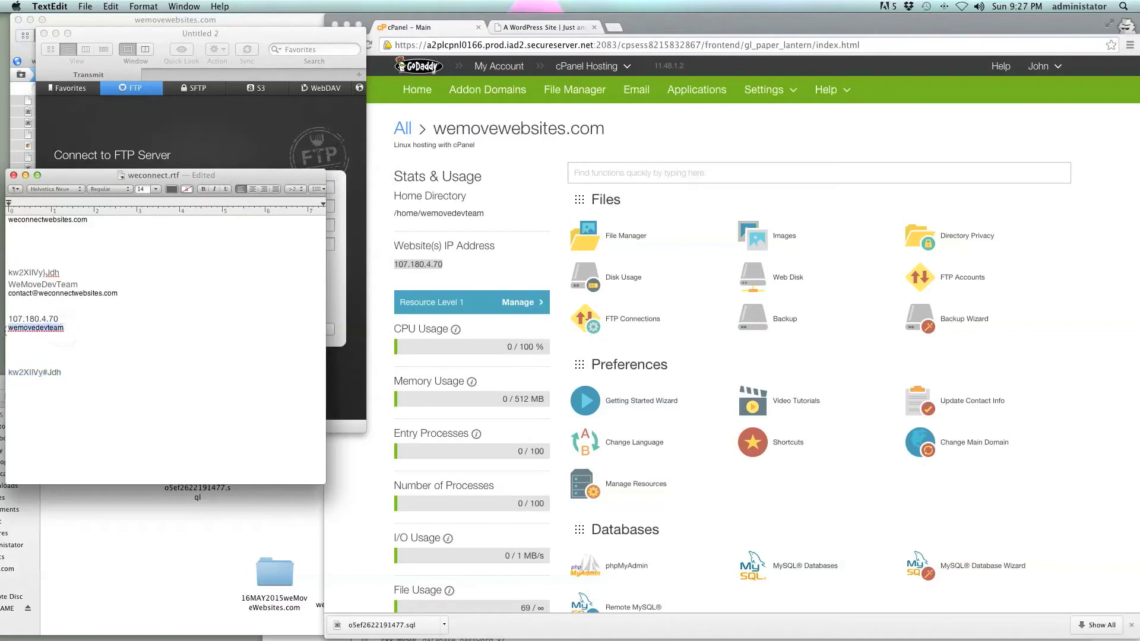
click(228, 168)
triple_click(183, 206)
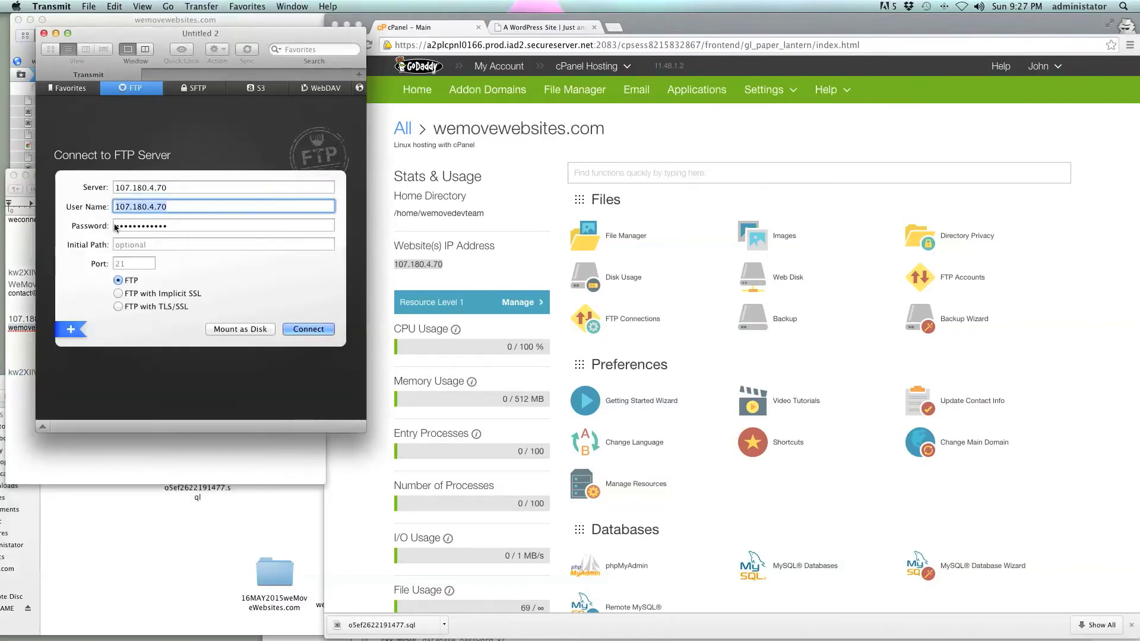
key(super+v)
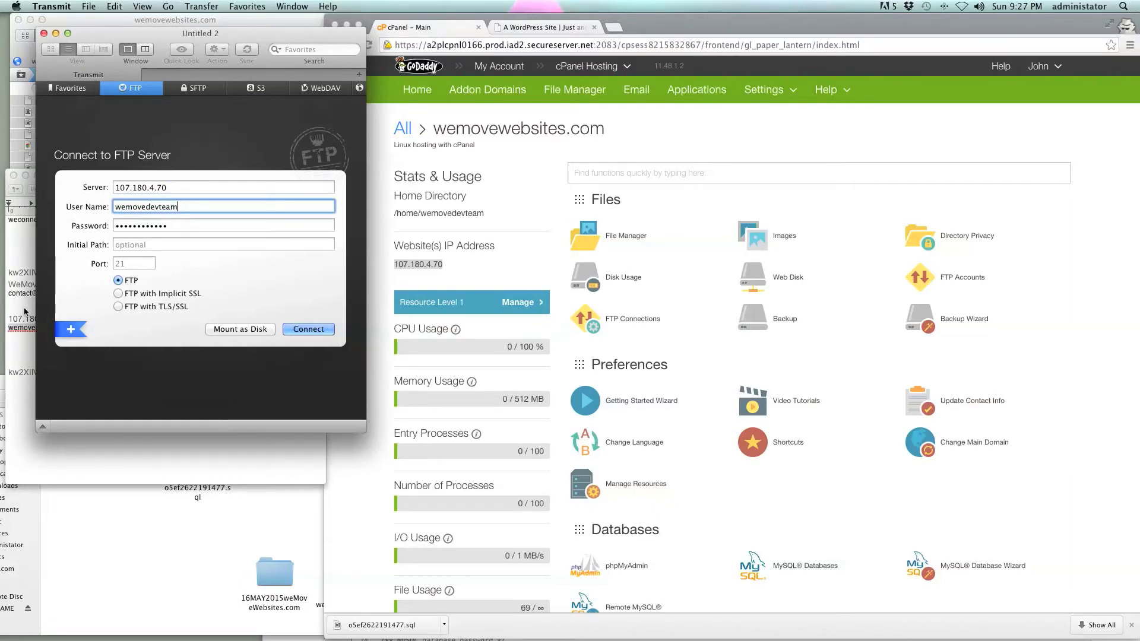
Step: Check the server address, user name and password of the FTP connection against the cPanel page and weconnect.rtf
double_click(173, 188)
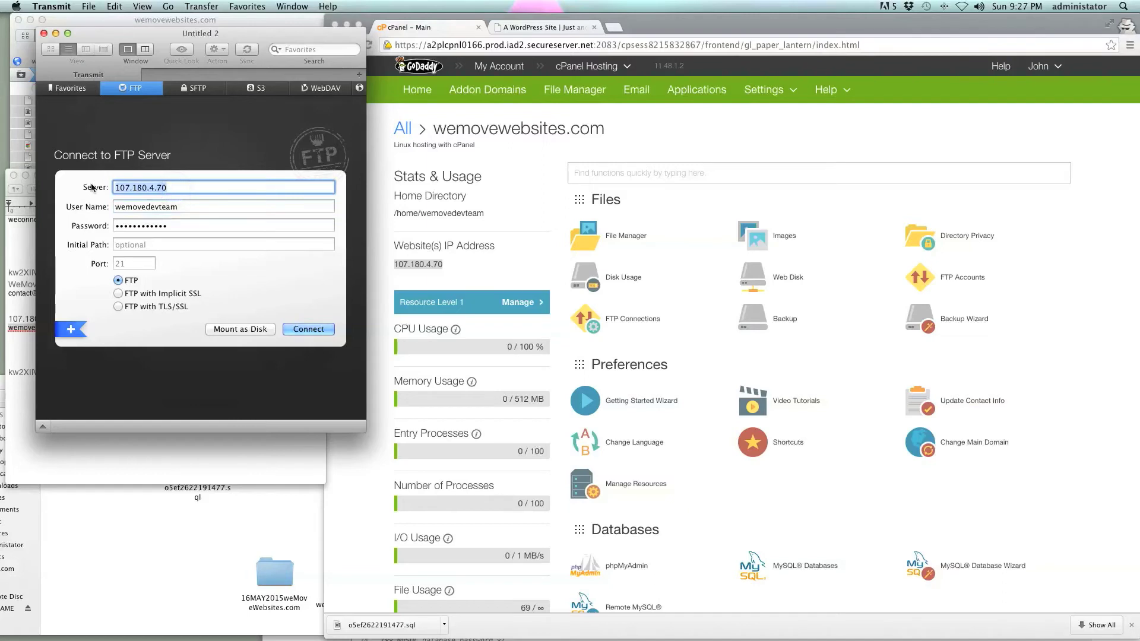
click(456, 259)
drag(456, 270, 405, 259)
click(233, 131)
double_click(179, 207)
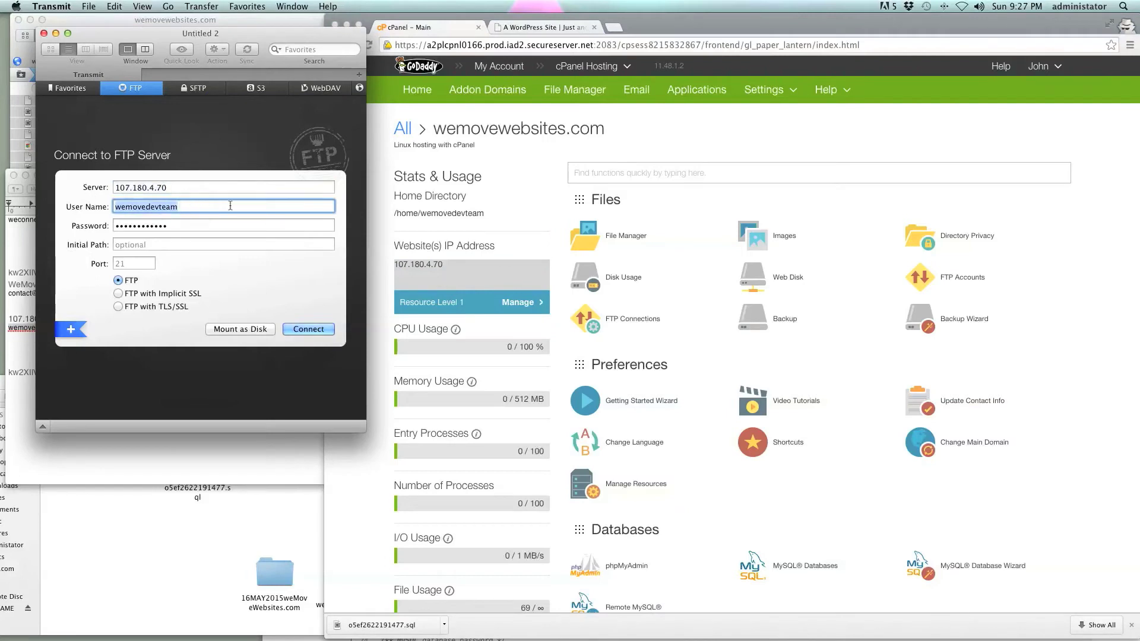
click(173, 225)
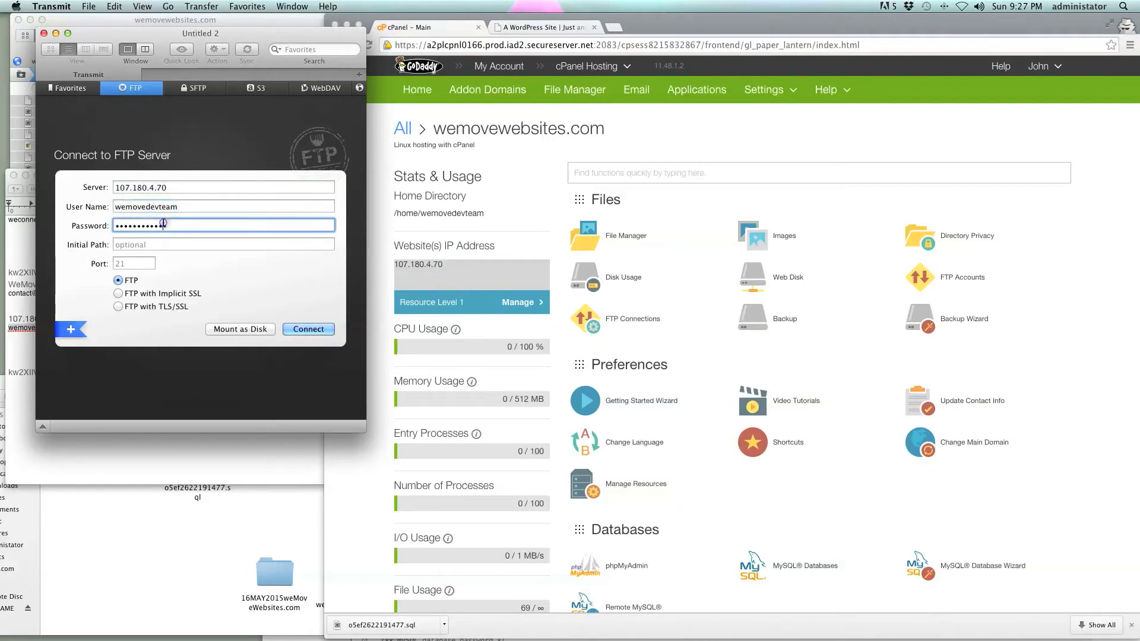
click(9, 409)
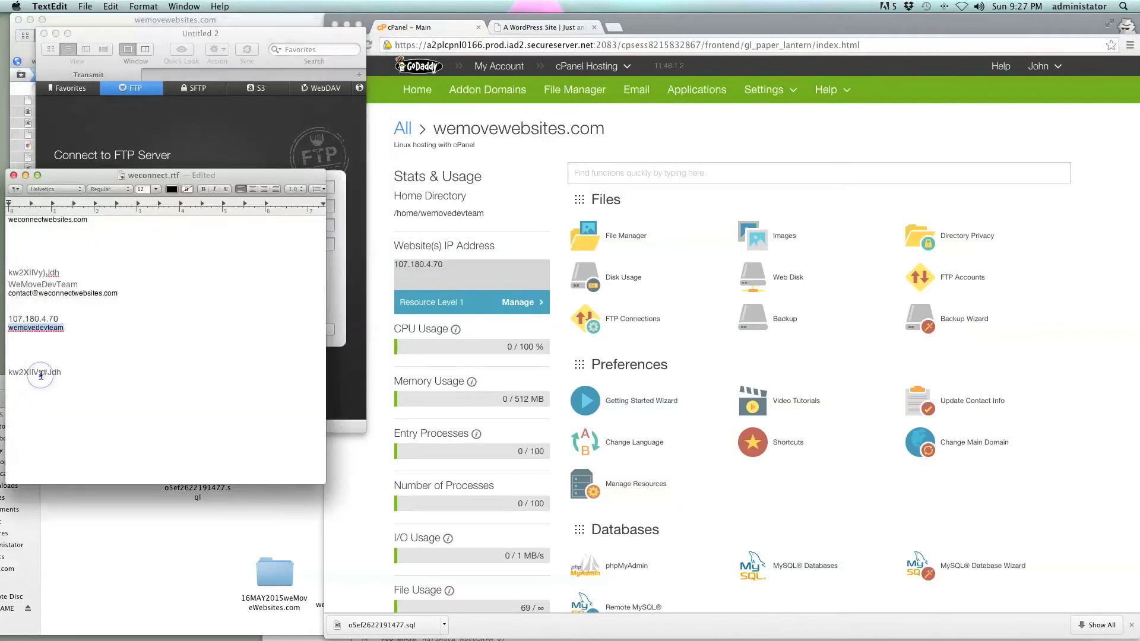
double_click(40, 374)
Step: Connect to the FTP server in Transmit and expand its public_html folder
click(226, 119)
click(304, 329)
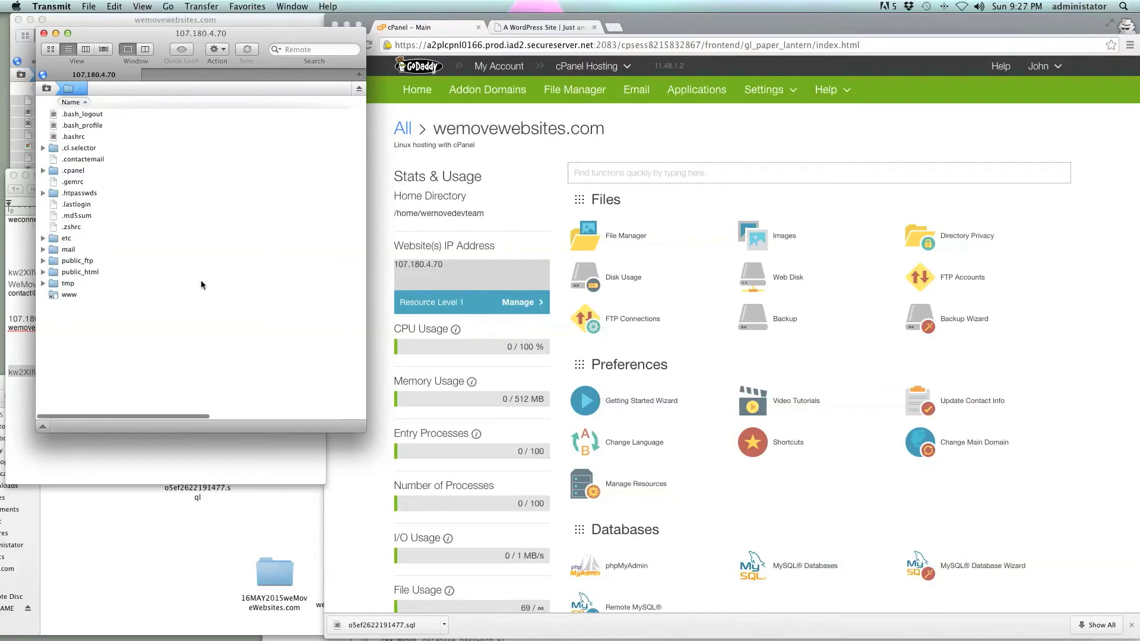
click(43, 272)
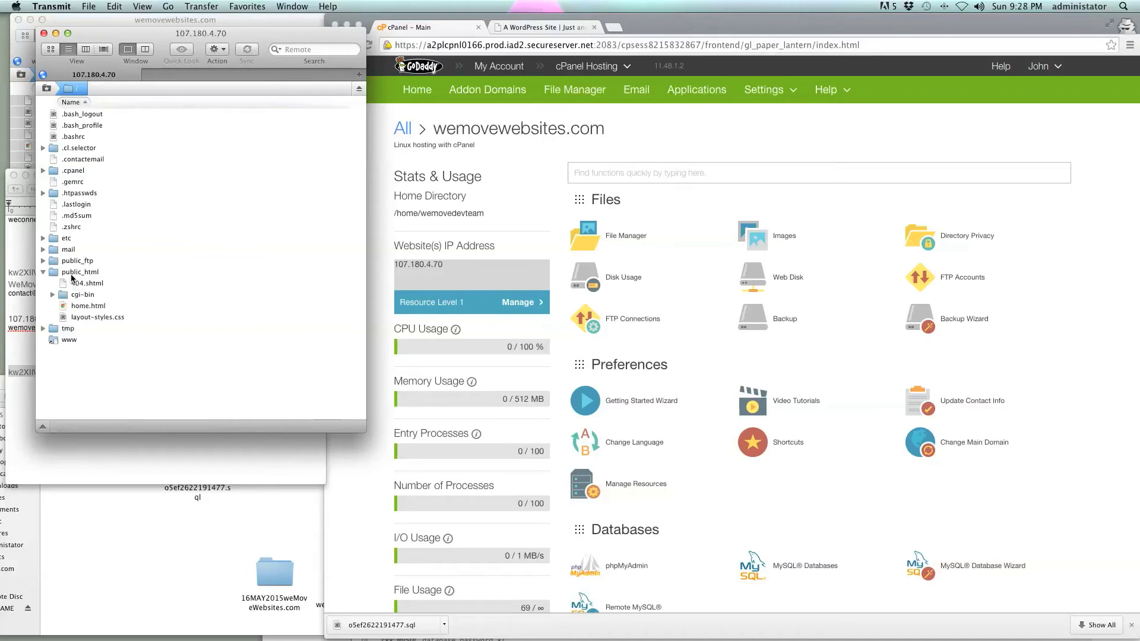
Step: Check the domain name on the cPanel page in Chrome, and return to Transmit to select the public_html folder
click(582, 131)
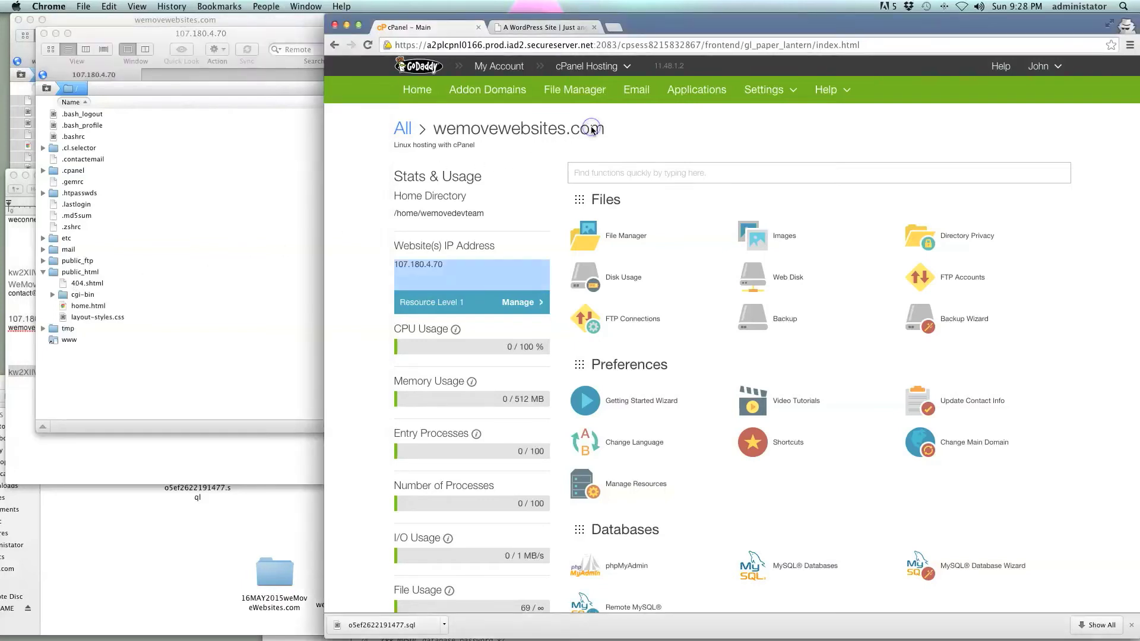
drag(614, 132, 442, 123)
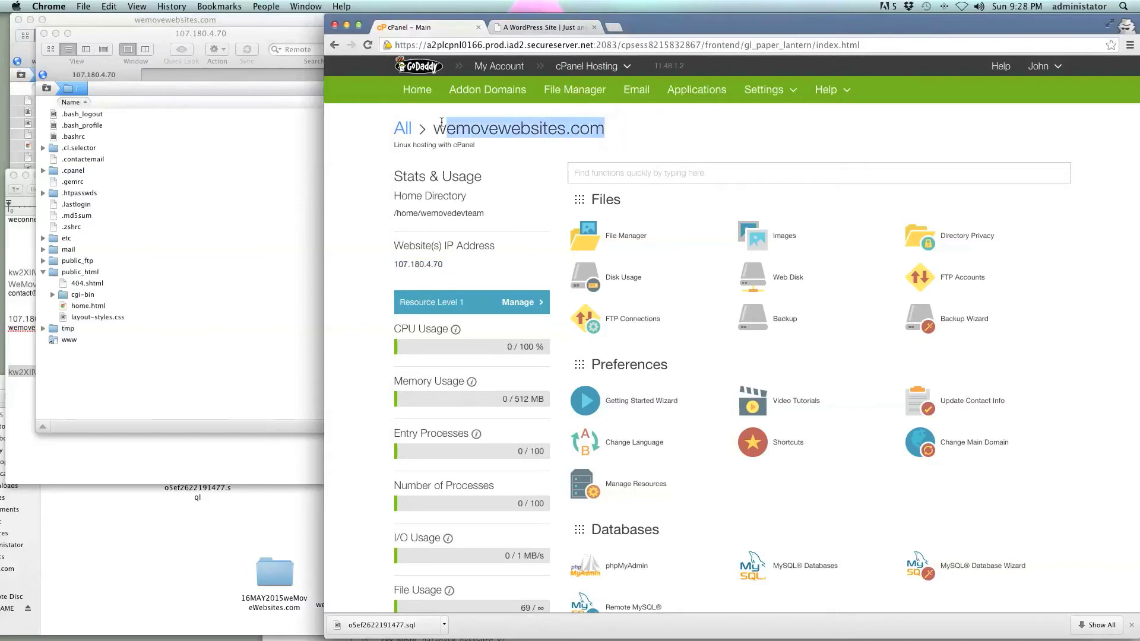
click(440, 123)
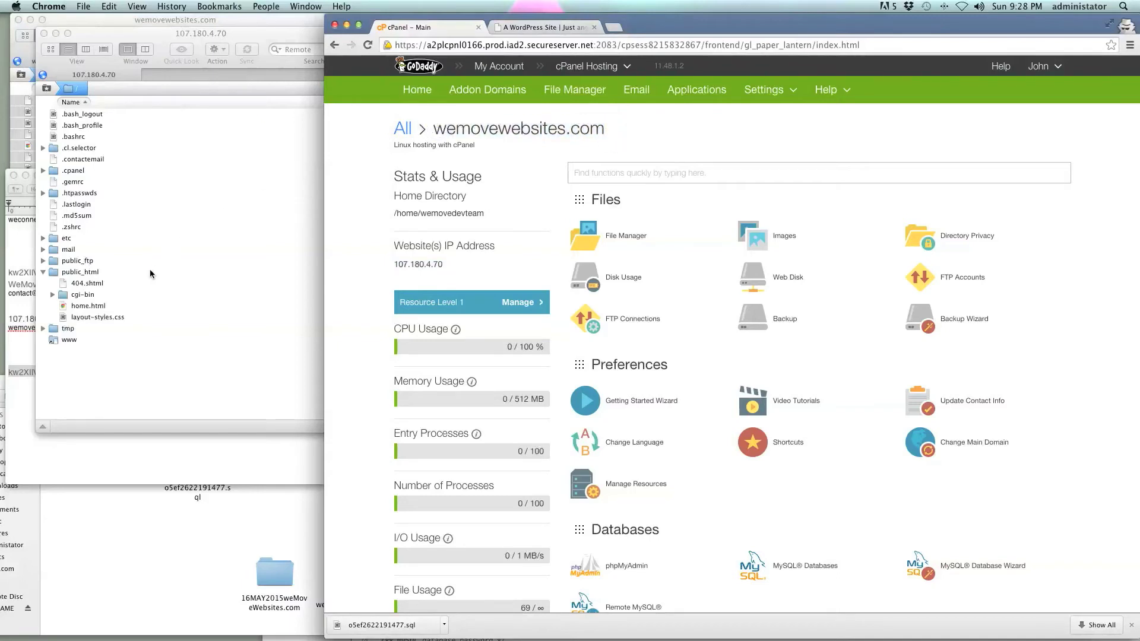
click(81, 276)
click(82, 277)
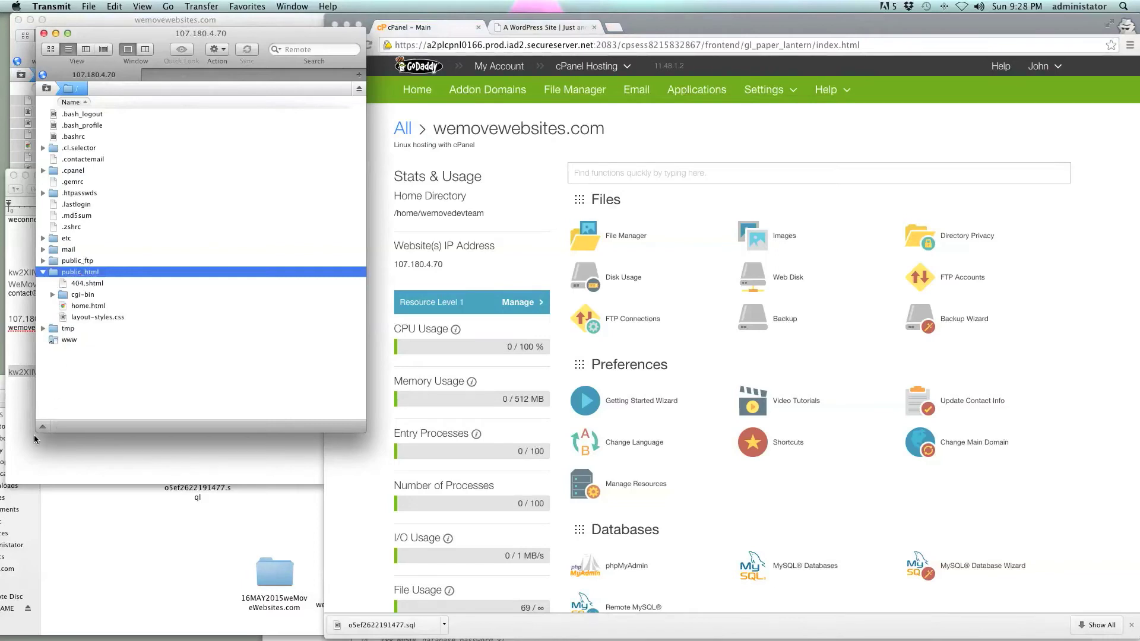
Step: Upload all files and folders inside the WeMoveWebsites folder in Finder to public_html on the FTP server
click(133, 502)
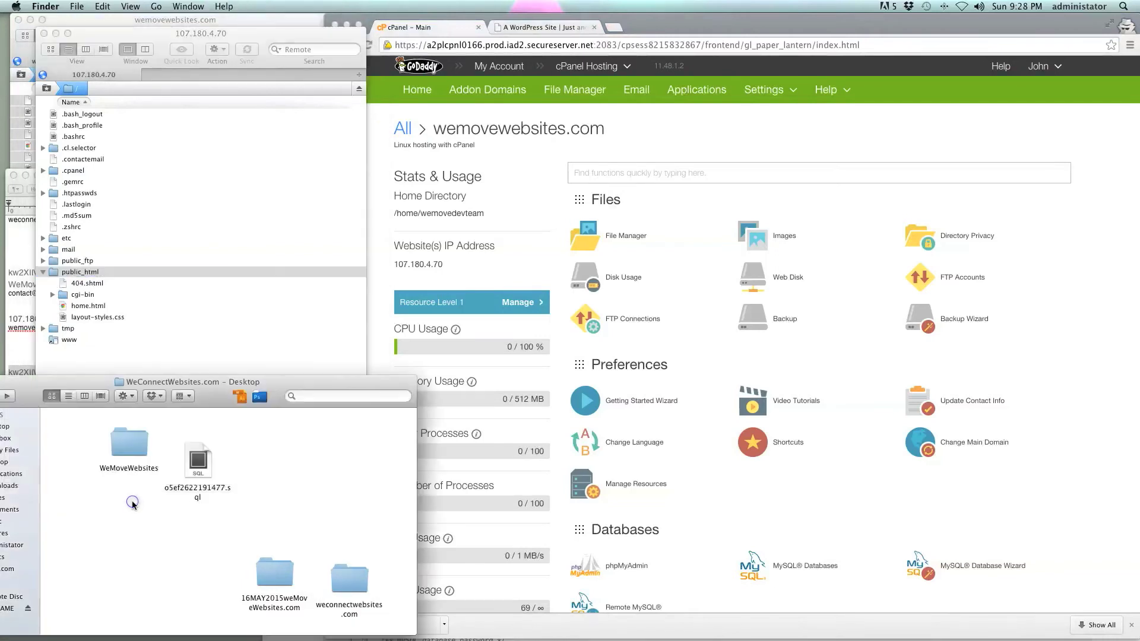
double_click(128, 442)
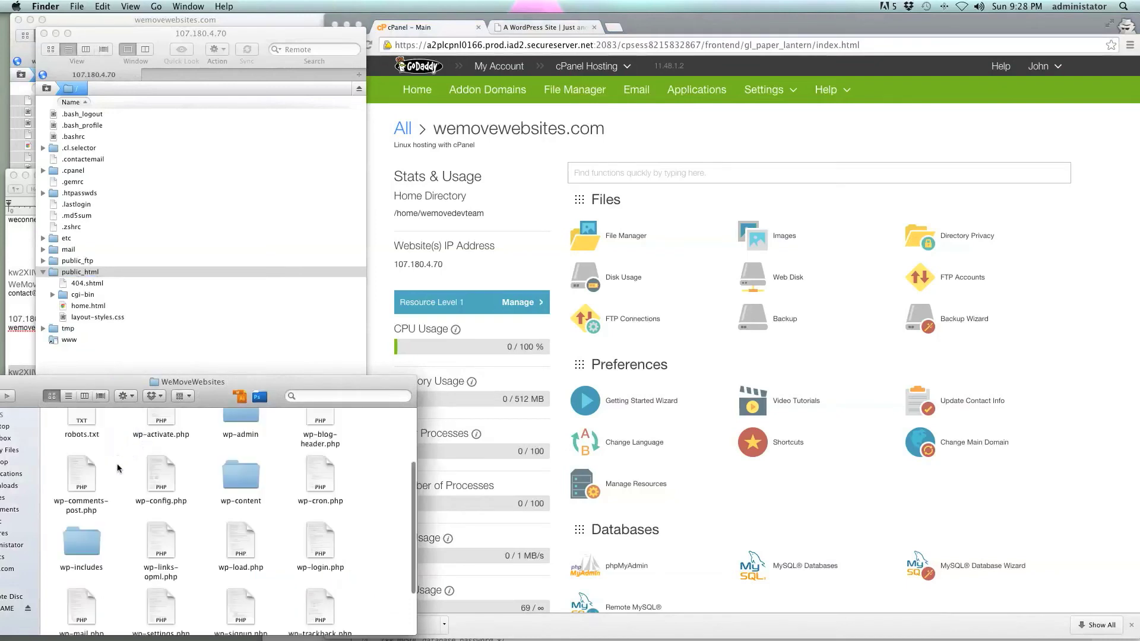
scroll(117, 468, up, 1)
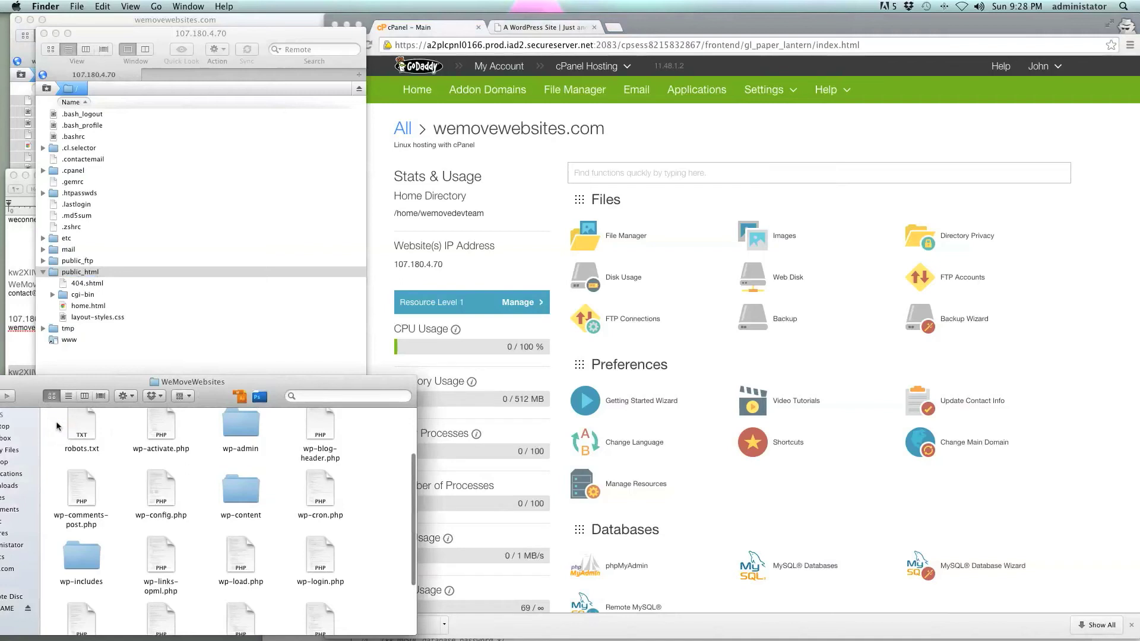
scroll(63, 428, up, 5)
drag(57, 426, 331, 640)
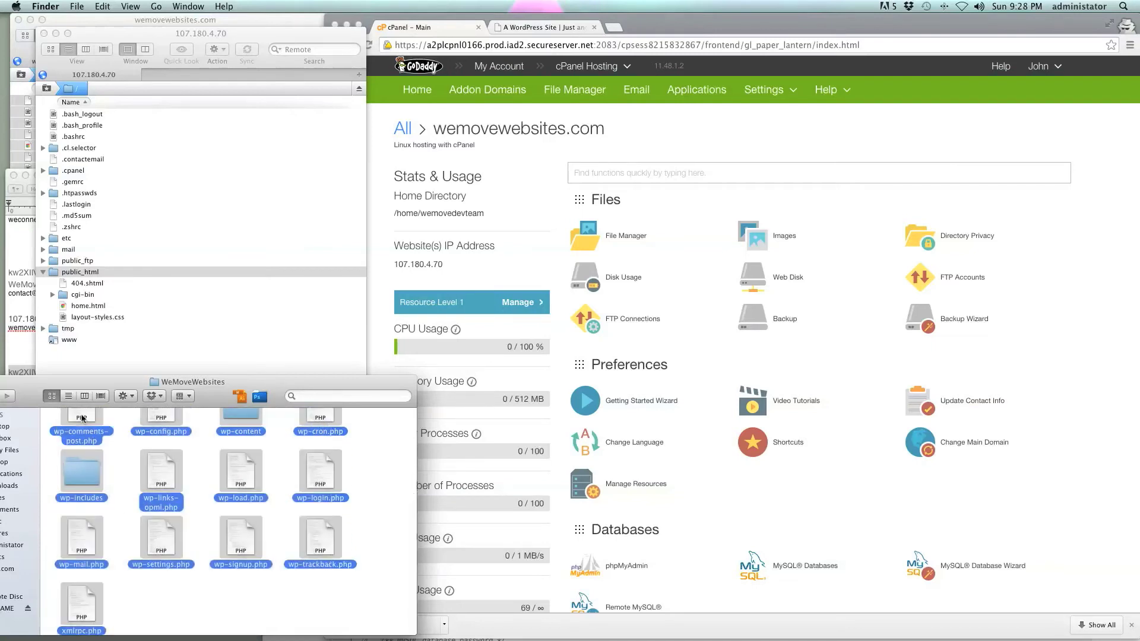
drag(81, 418, 71, 278)
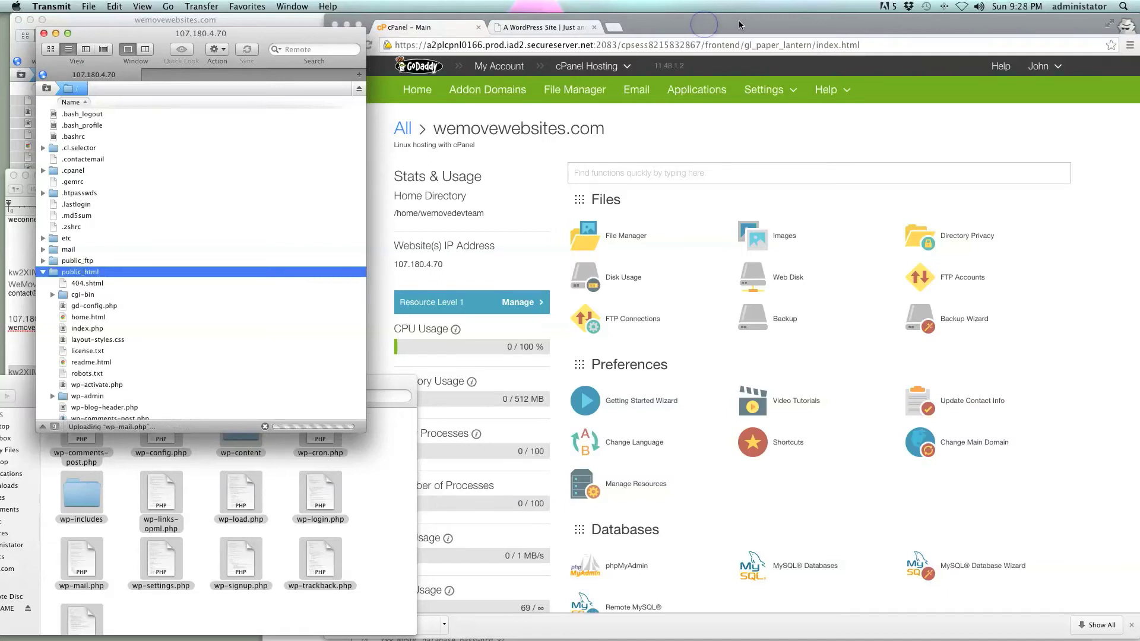
Step: Bring the cPanel page in Chrome forward, move its window aside and copy the website's IP address
drag(684, 24, 707, 19)
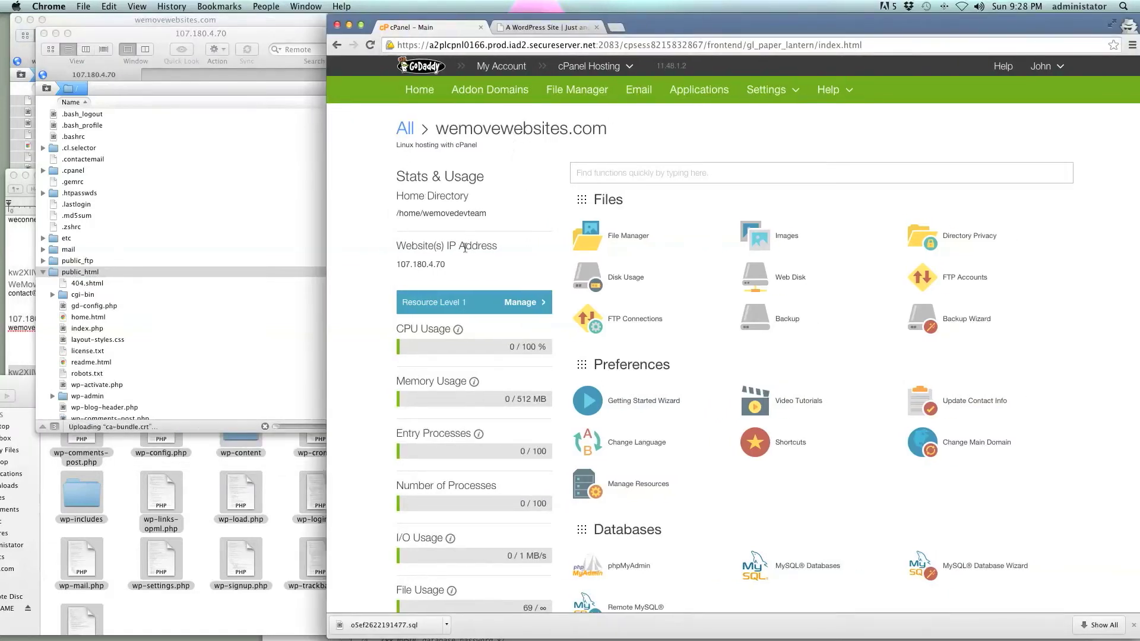
drag(630, 25, 604, 25)
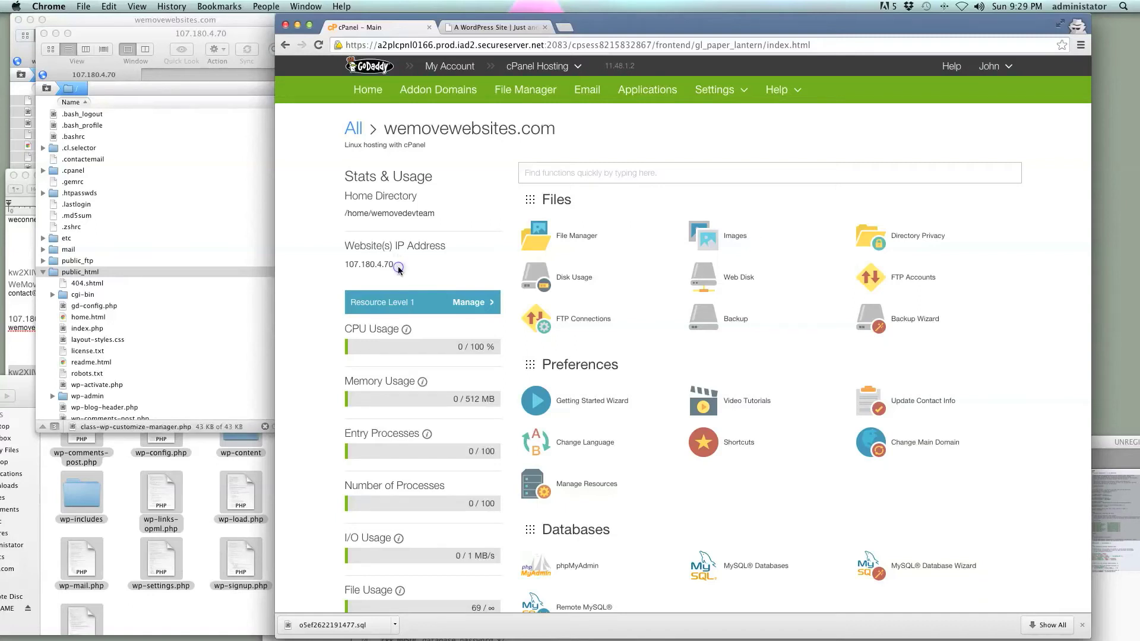
drag(396, 265, 345, 266)
scroll(437, 262, down, 10)
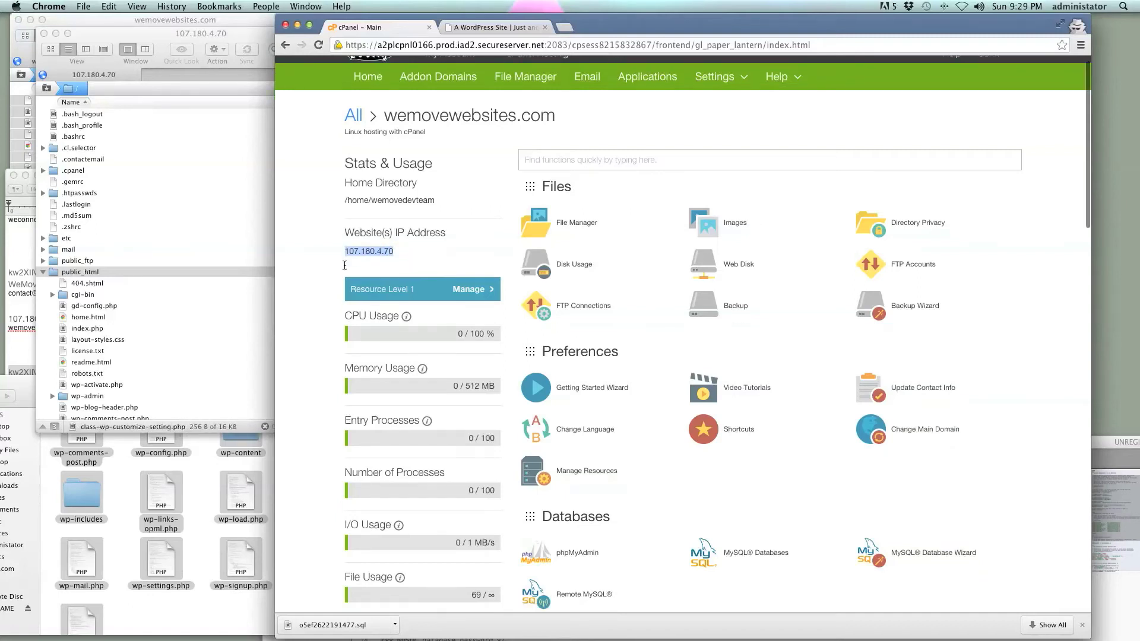
scroll(437, 262, up, 10)
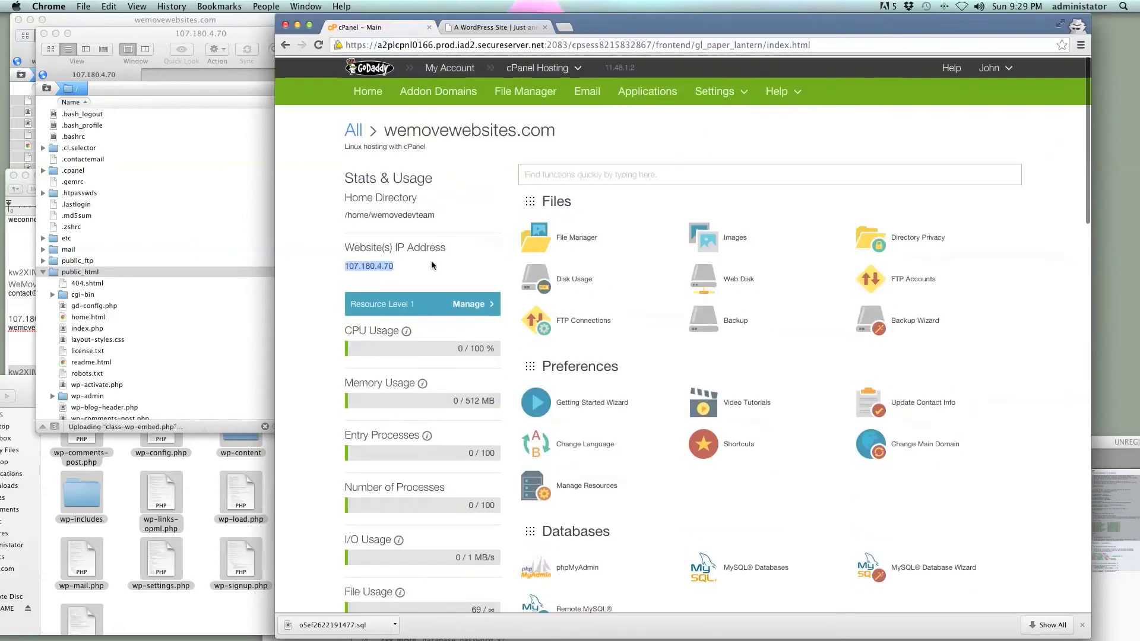
key(super+c)
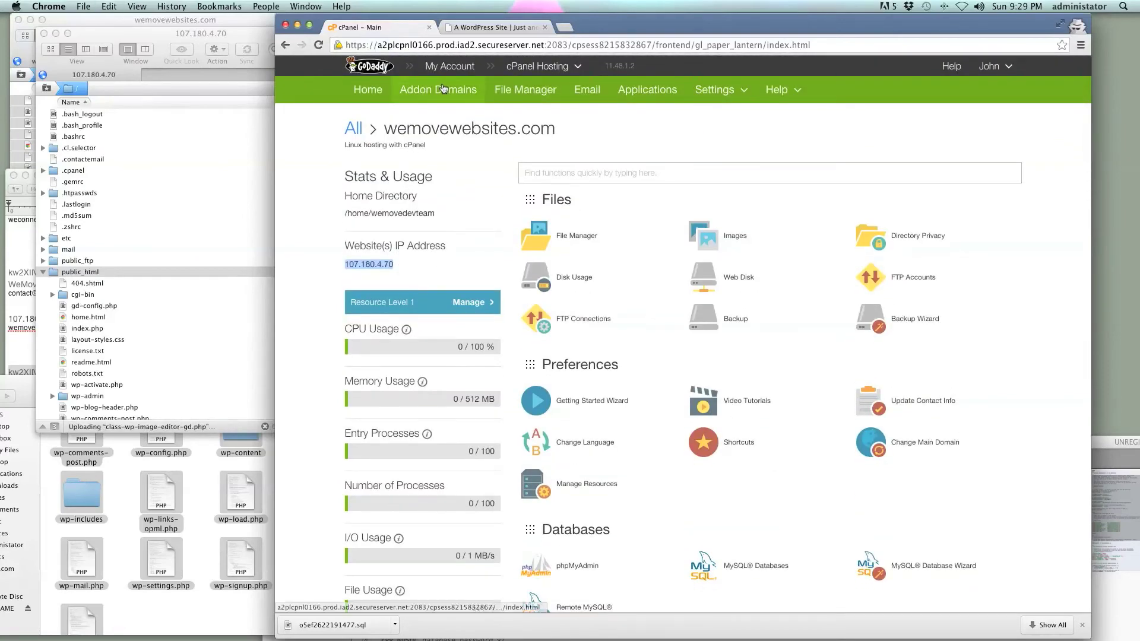
Step: Open GoDaddy's Domains page from cPanel Hosting in a new browser tab and switch to it
click(520, 68)
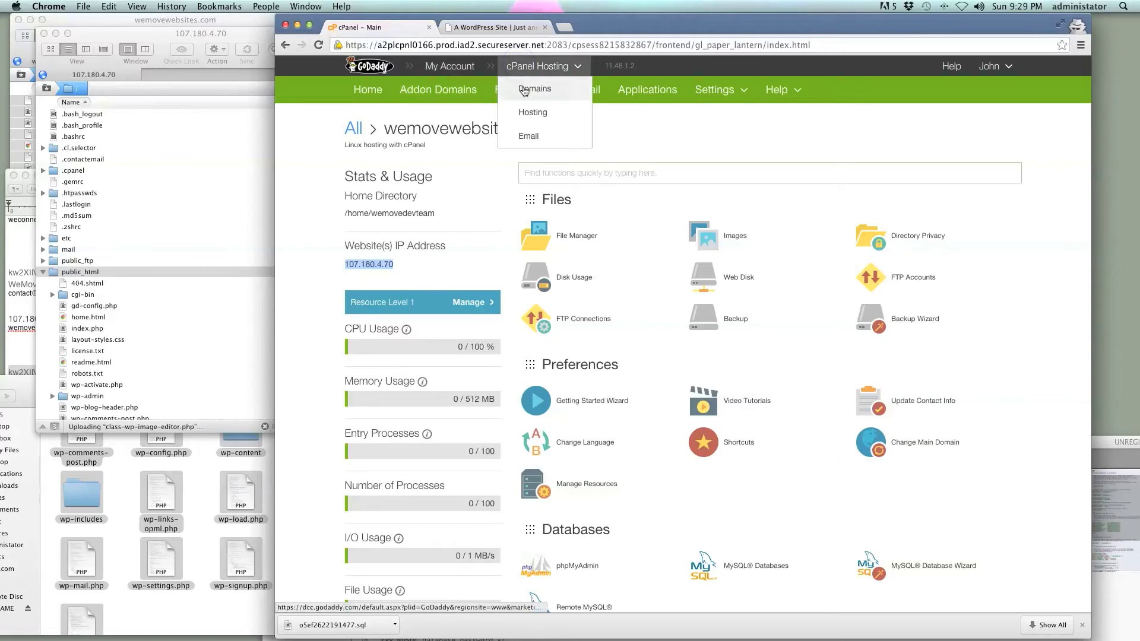
click(523, 89)
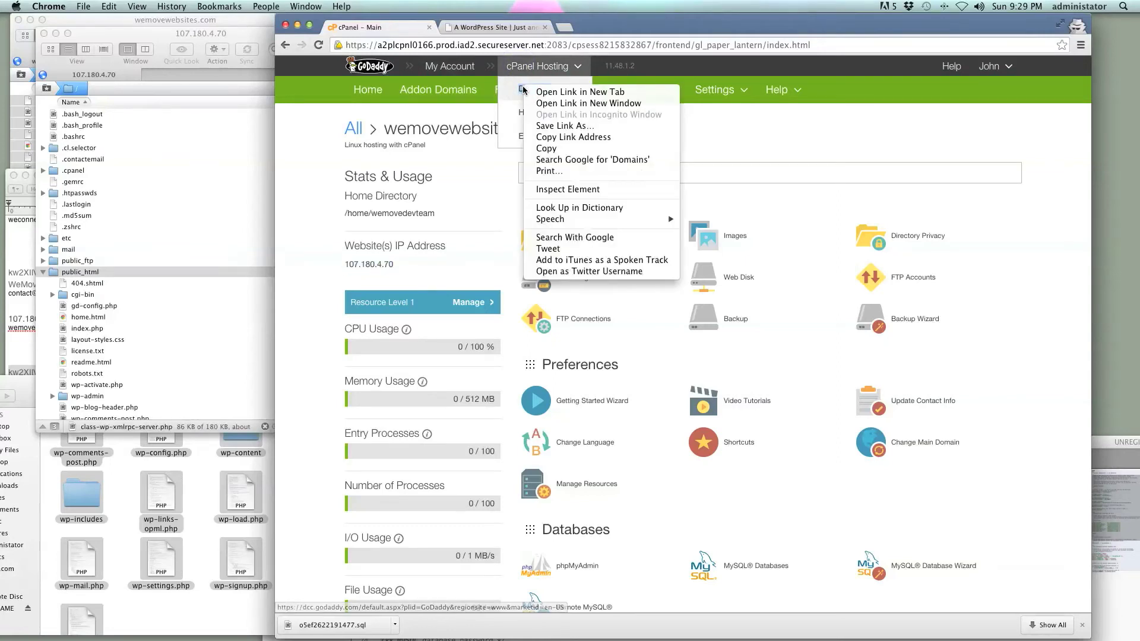
click(546, 93)
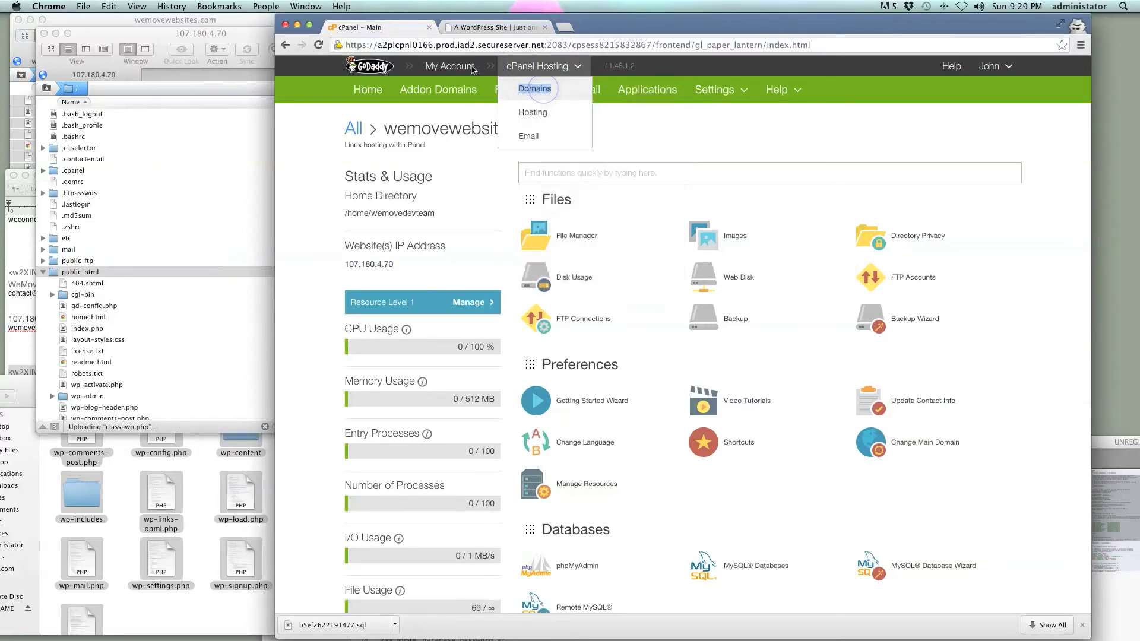
click(475, 28)
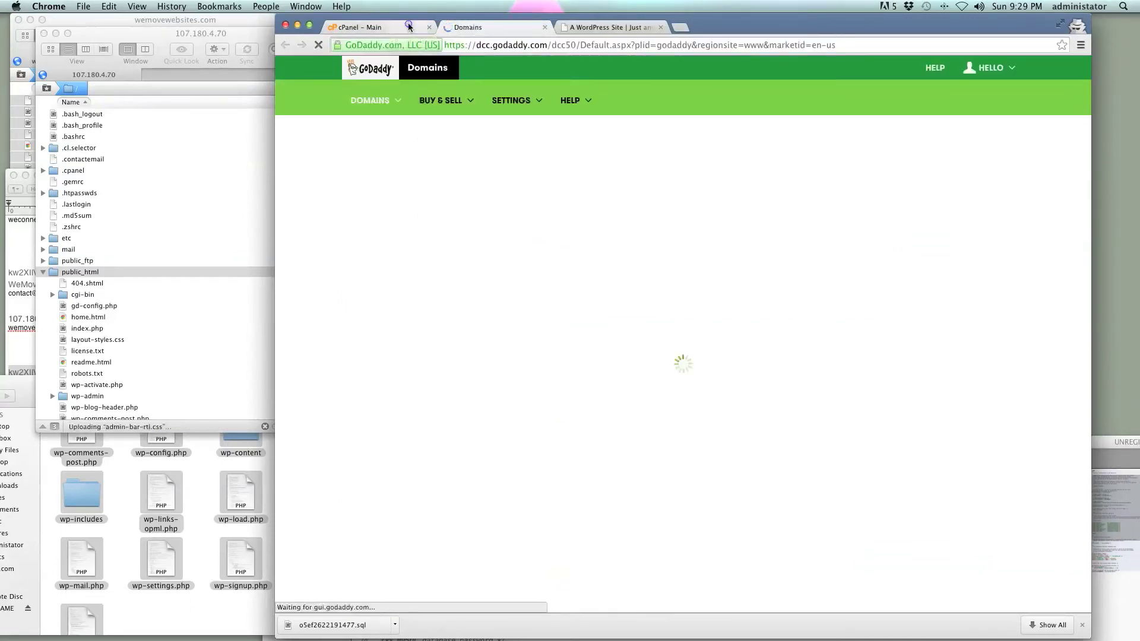
click(404, 27)
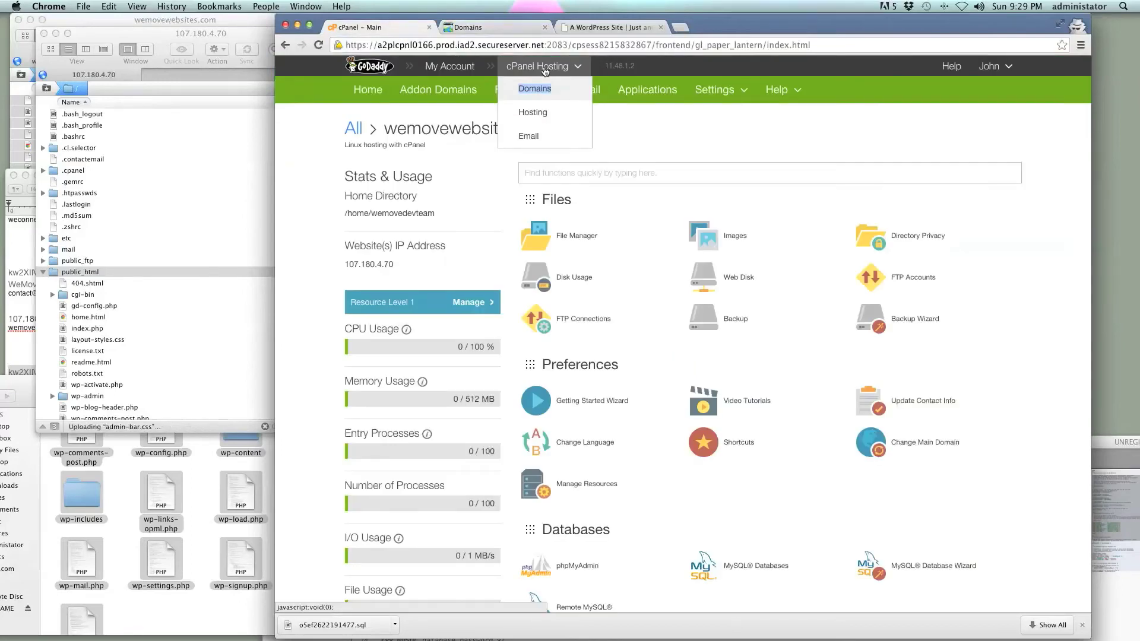
right_click(536, 89)
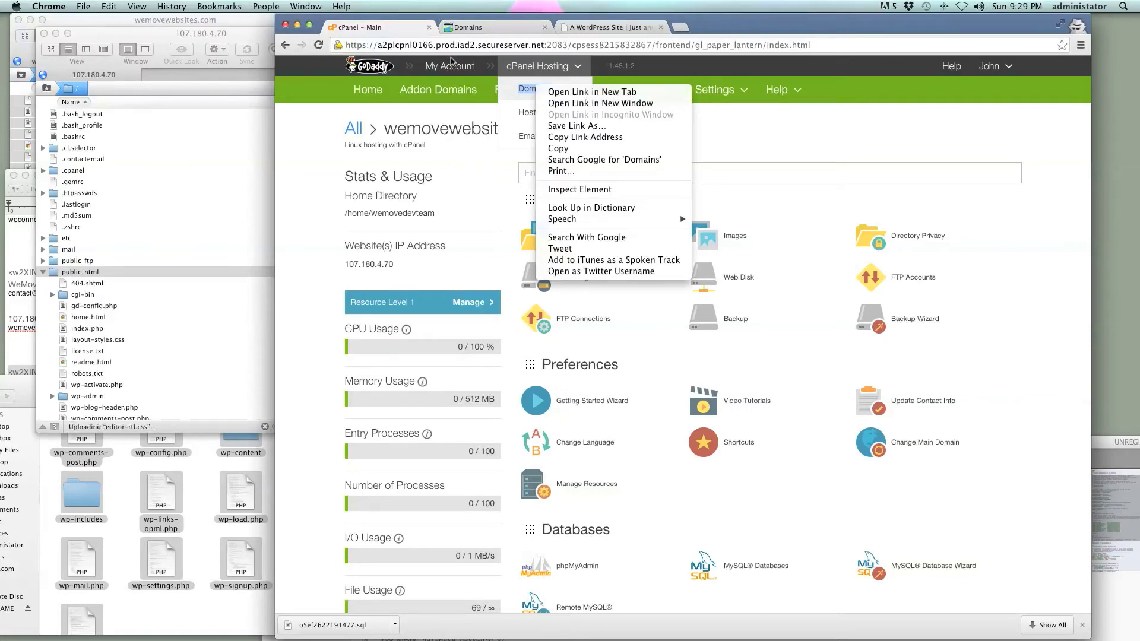
click(475, 34)
click(475, 30)
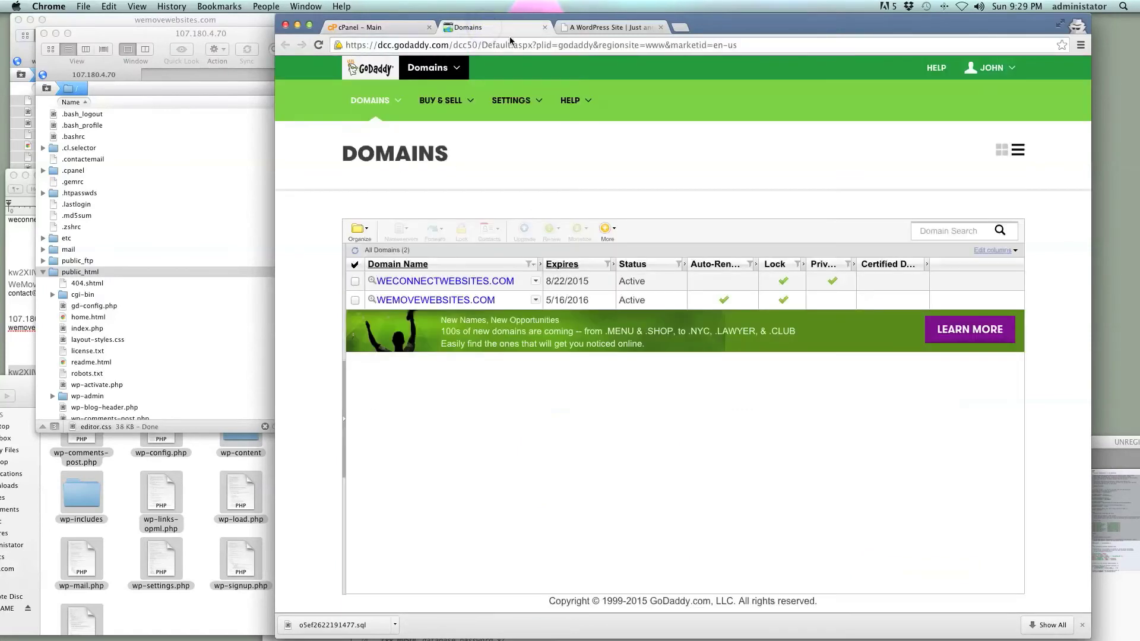
Step: Open the DNS zone file of WEMOVEWEBSITES.COM and compare its A (Host) records with the website IP address shown in cPanel
click(428, 300)
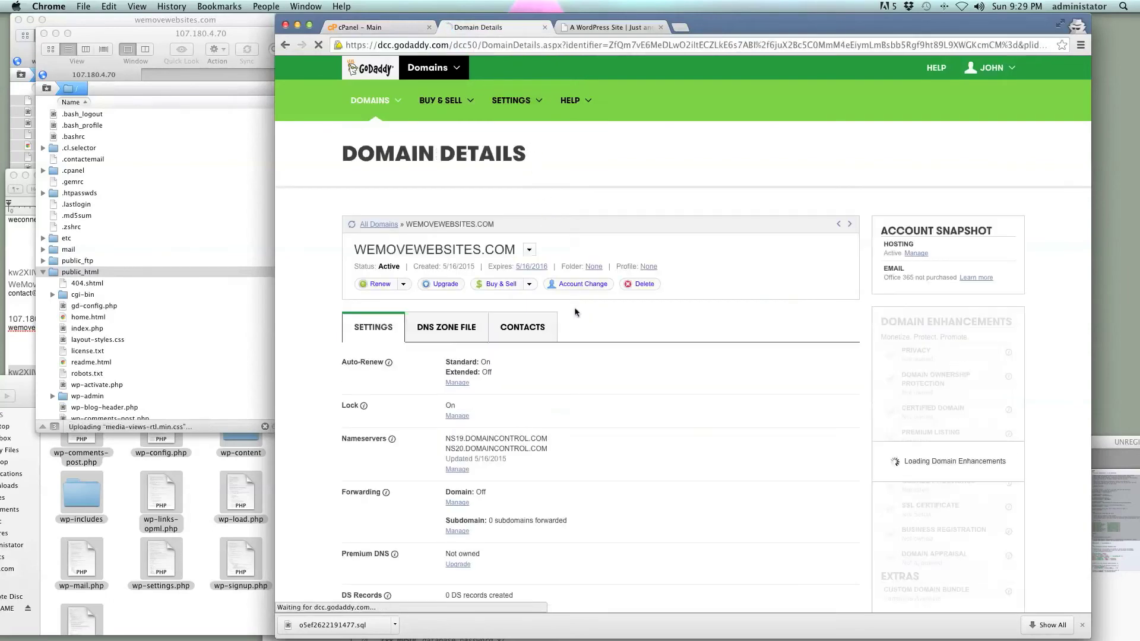
scroll(574, 311, down, 3)
click(449, 226)
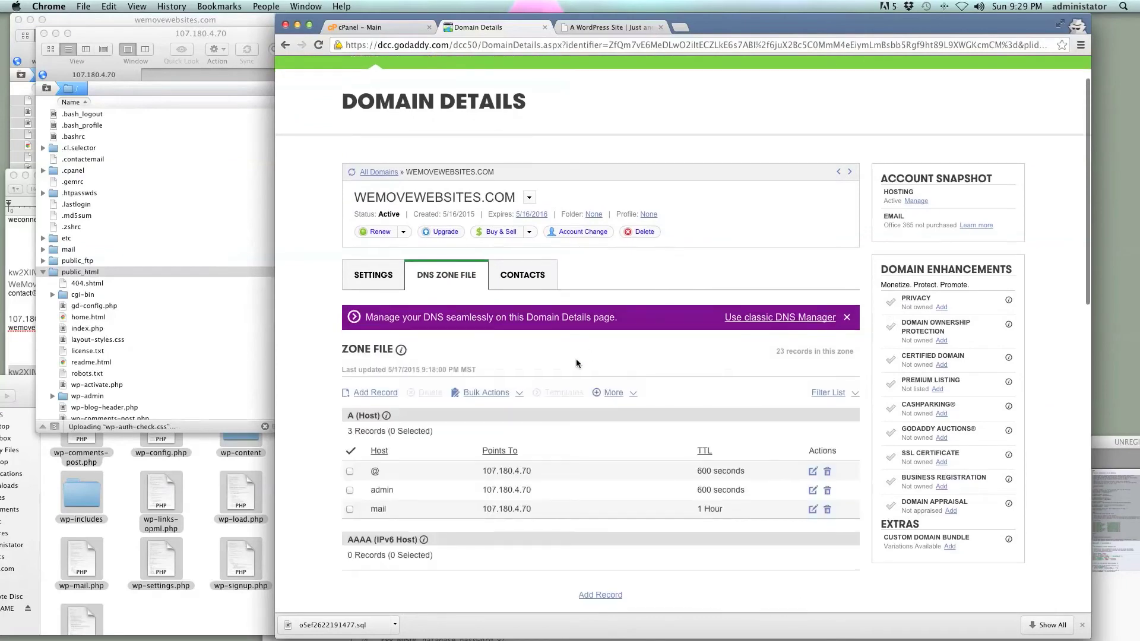
scroll(576, 360, down, 5)
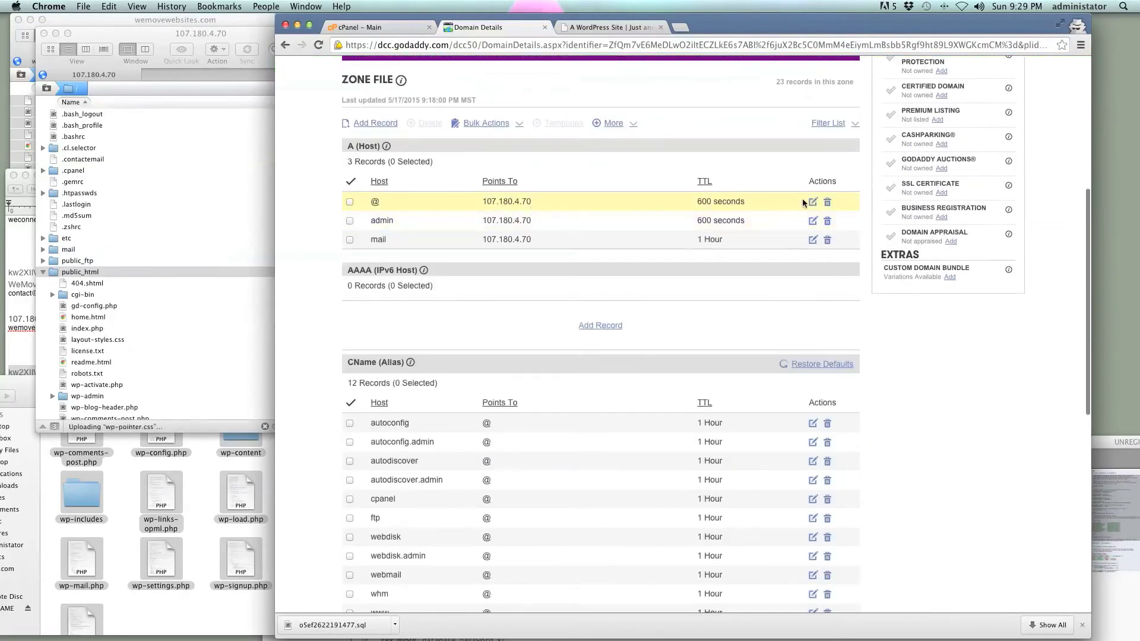
click(377, 31)
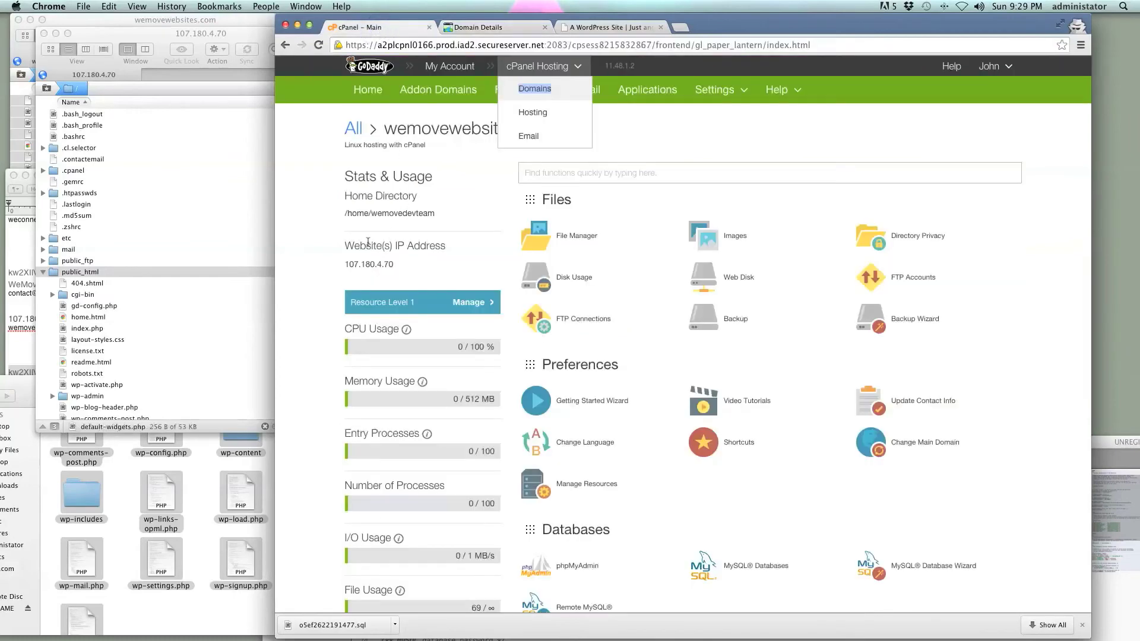
click(478, 27)
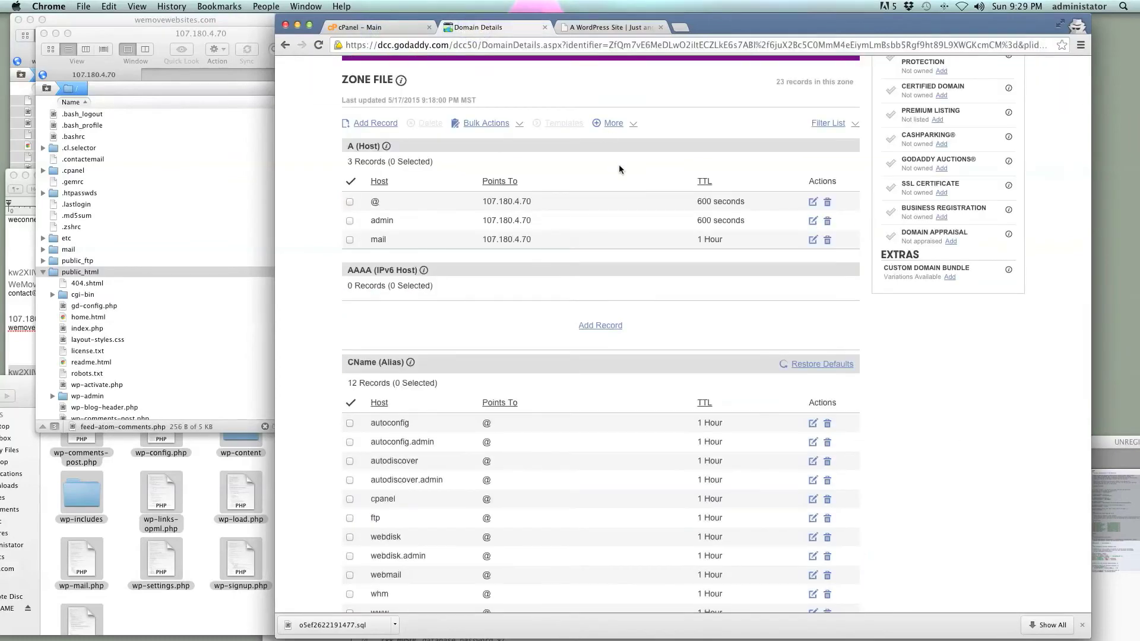
Step: Review the domain's MX and CName records in the DNS zone file, and close the Domain Details page
scroll(527, 402, down, 10)
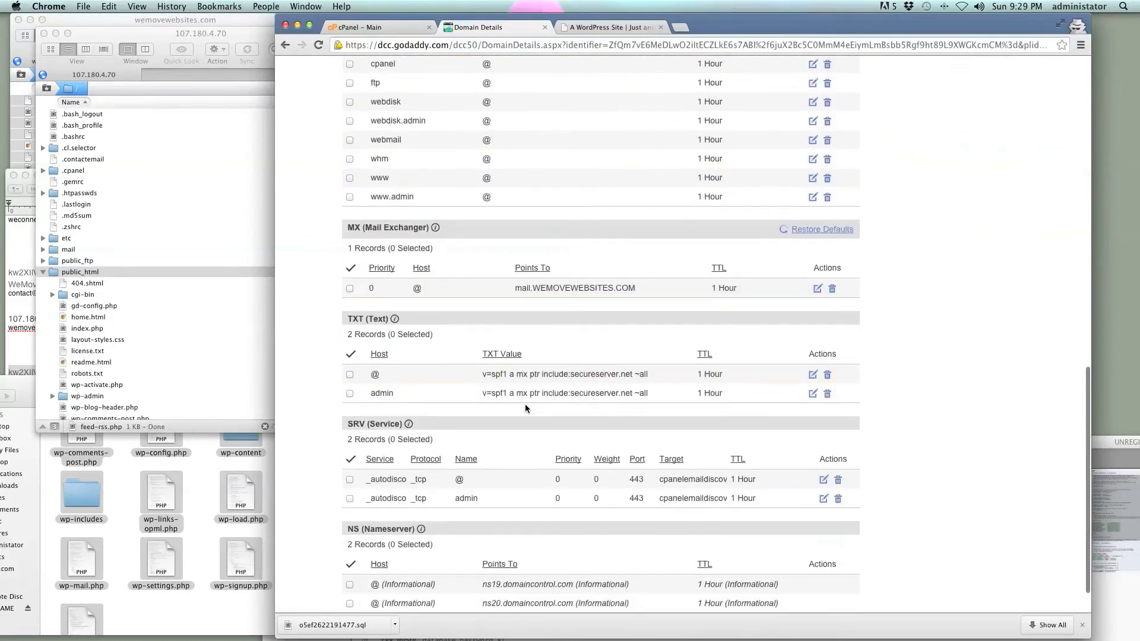
scroll(525, 408, up, 2)
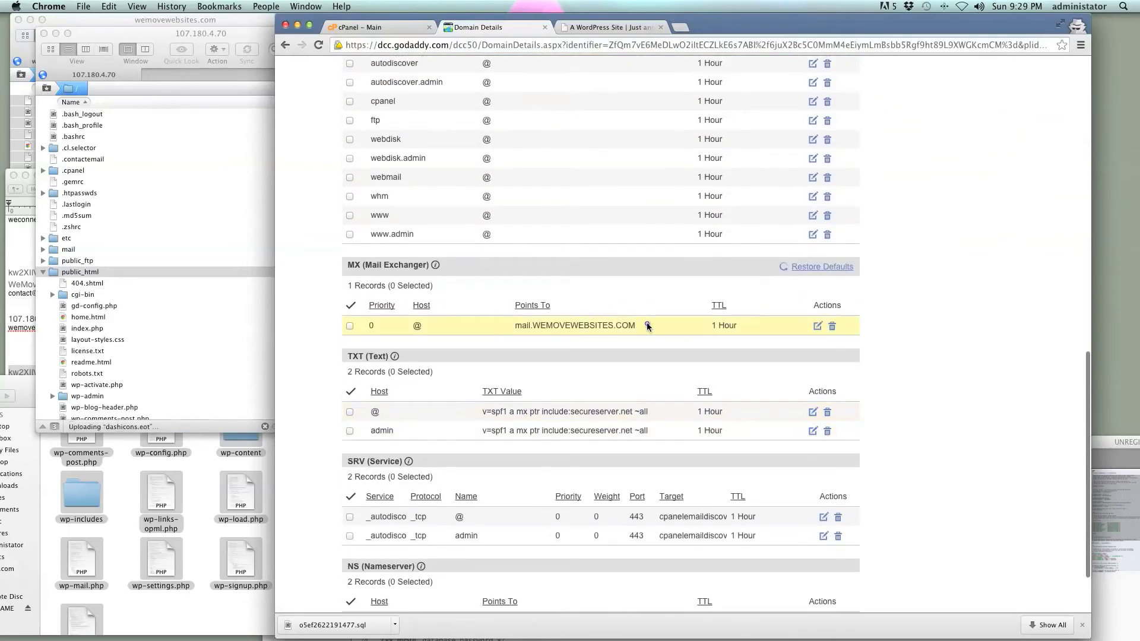
drag(647, 326, 515, 326)
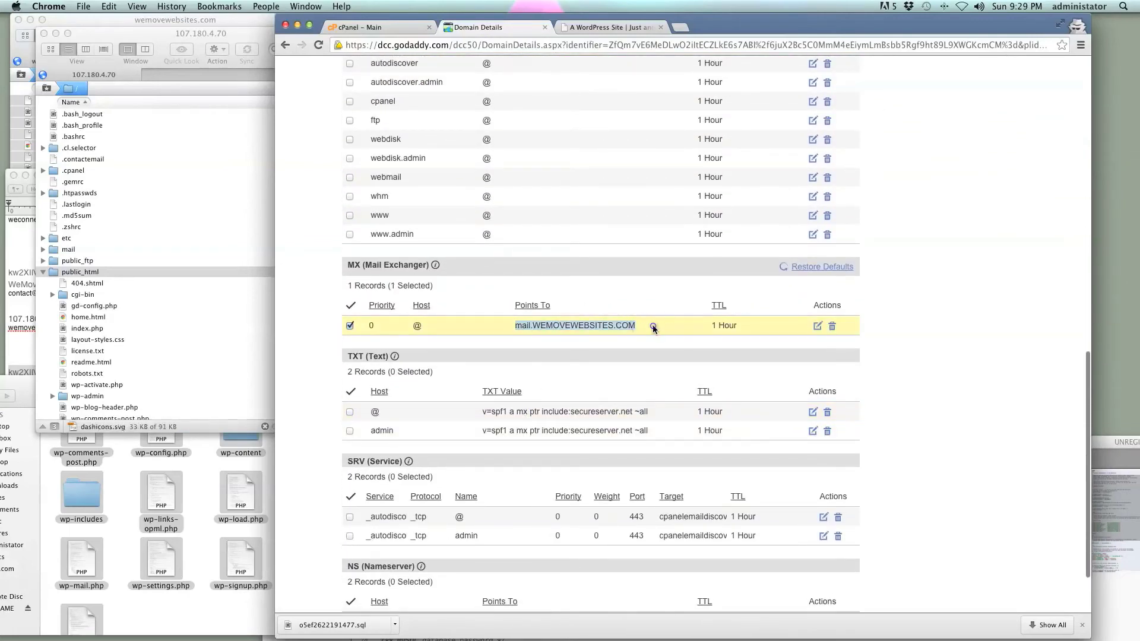
scroll(654, 256, up, 2)
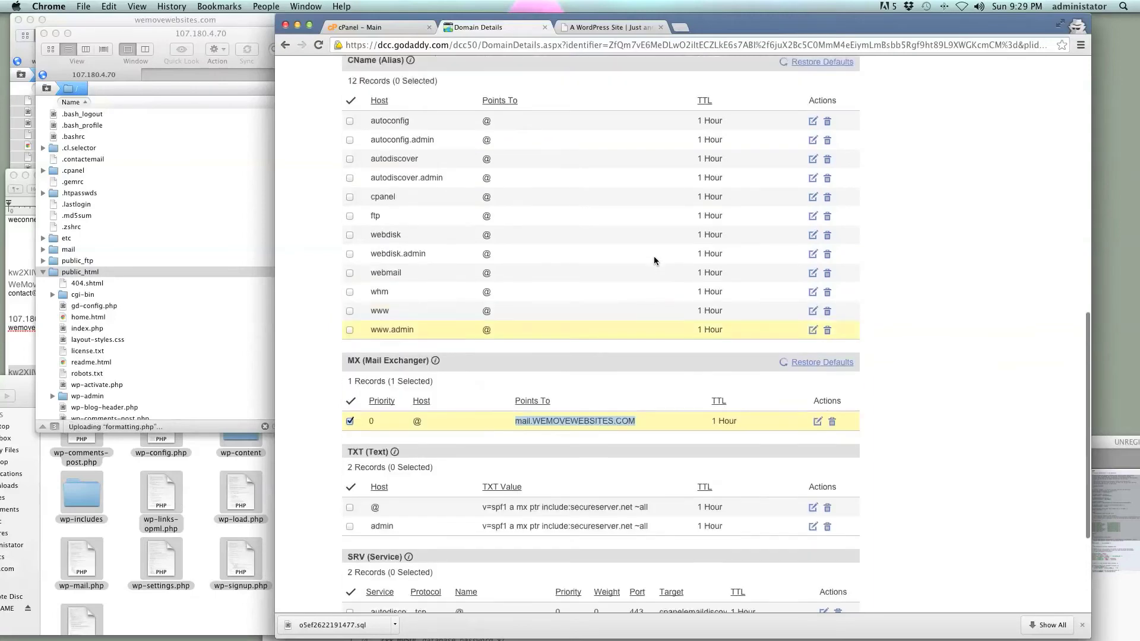
scroll(653, 255, up, 1)
drag(555, 345, 468, 158)
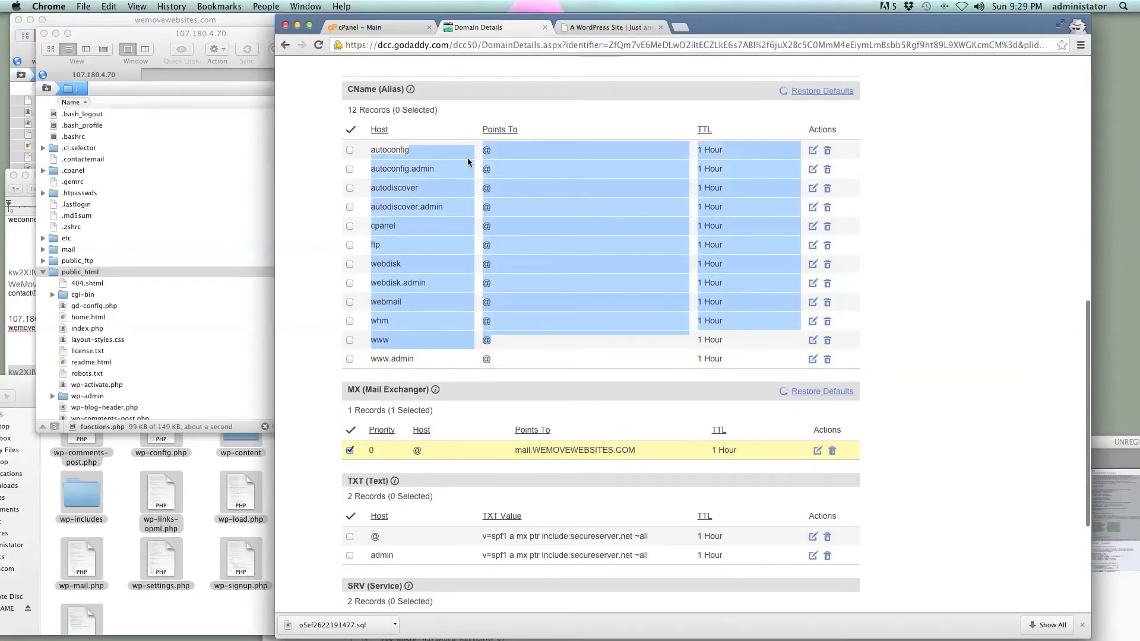
click(524, 176)
scroll(600, 205, up, 2)
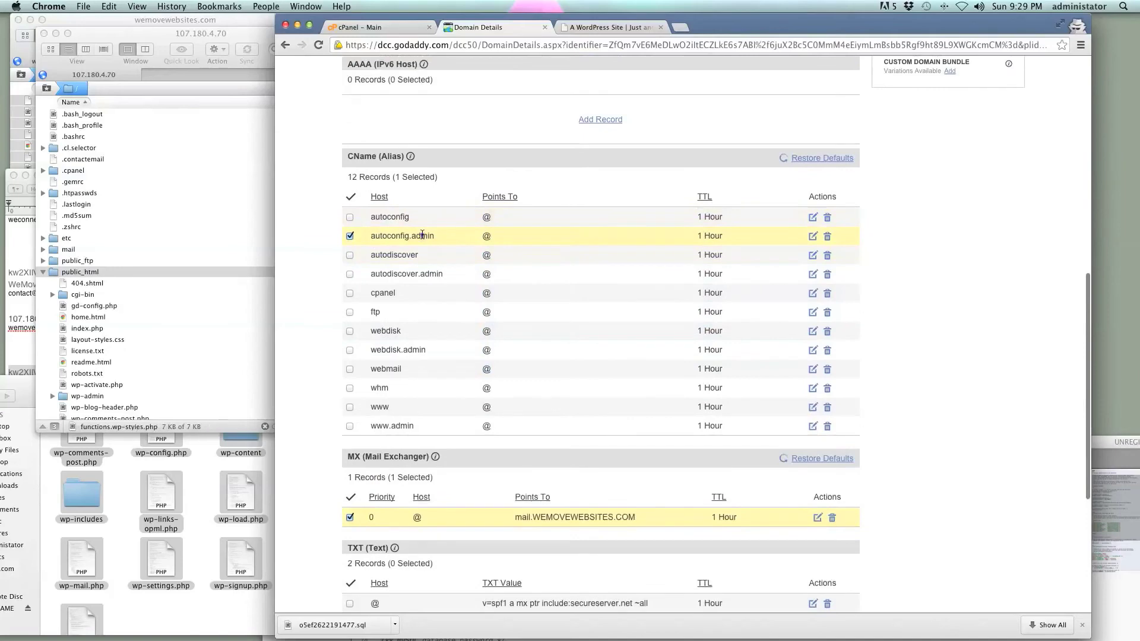
click(421, 235)
scroll(421, 235, up, 10)
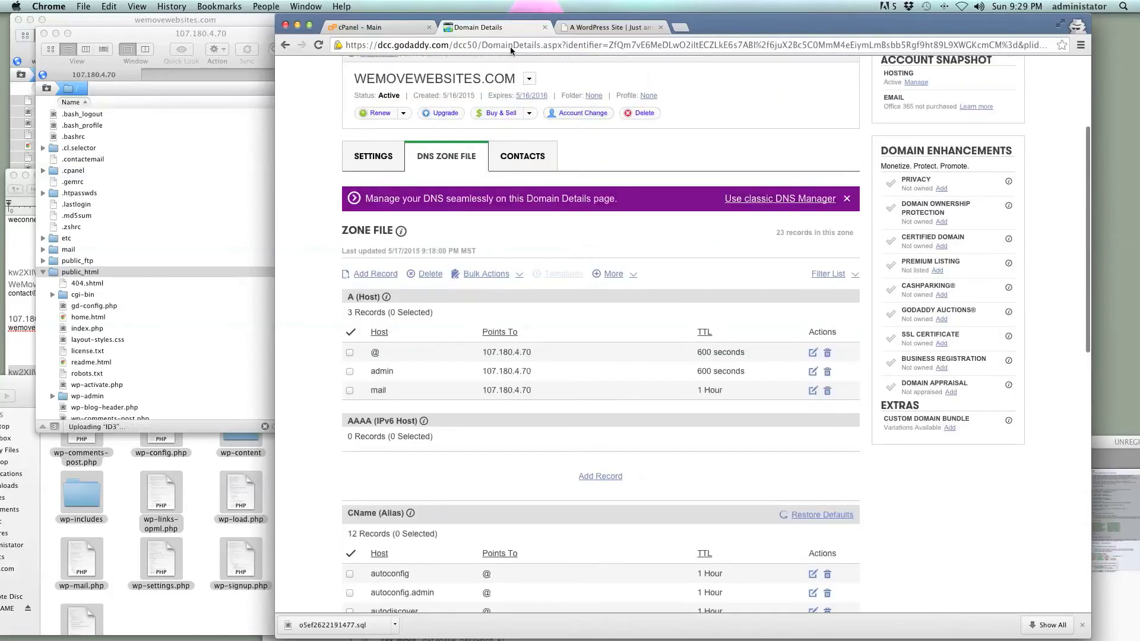
click(545, 27)
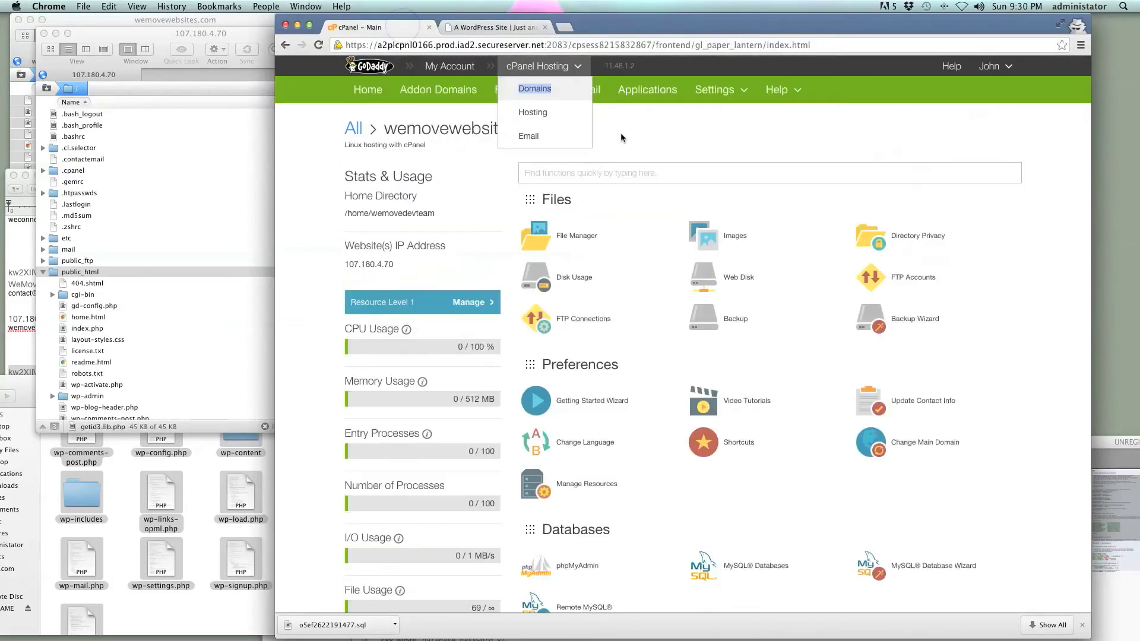
Step: Reload wemovewebsites.com in its browser tab and examine the text on the loaded page
click(519, 28)
click(485, 46)
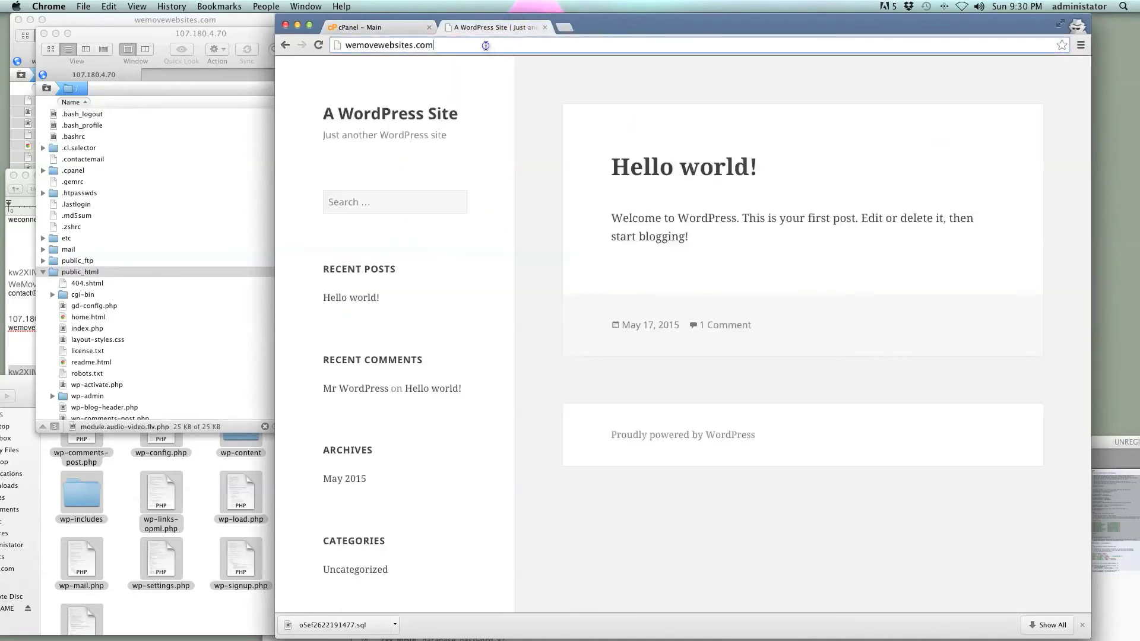
key(super+r)
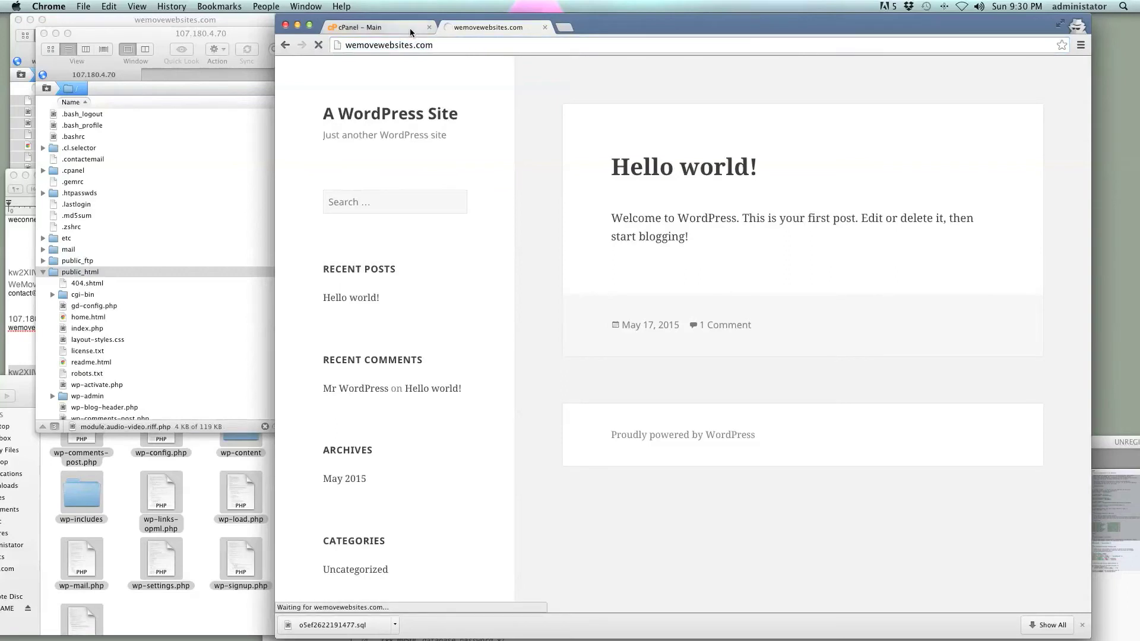
mouse_move(620, 19)
mouse_down()
mouse_move(641, 12)
mouse_move(628, 12)
mouse_up()
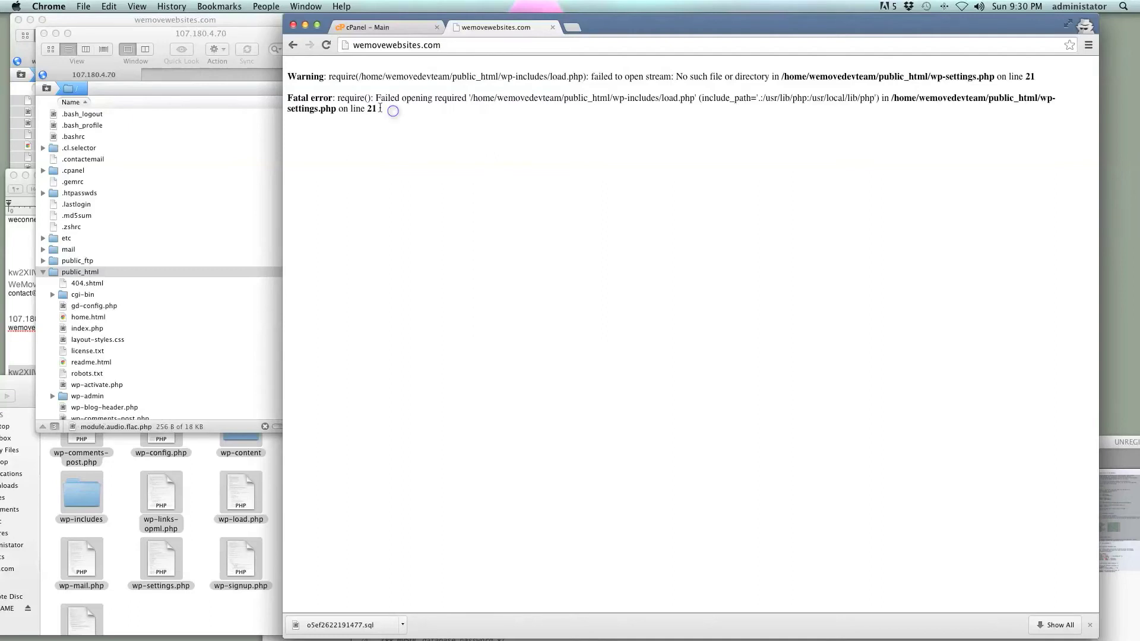
click(236, 298)
key(super+a)
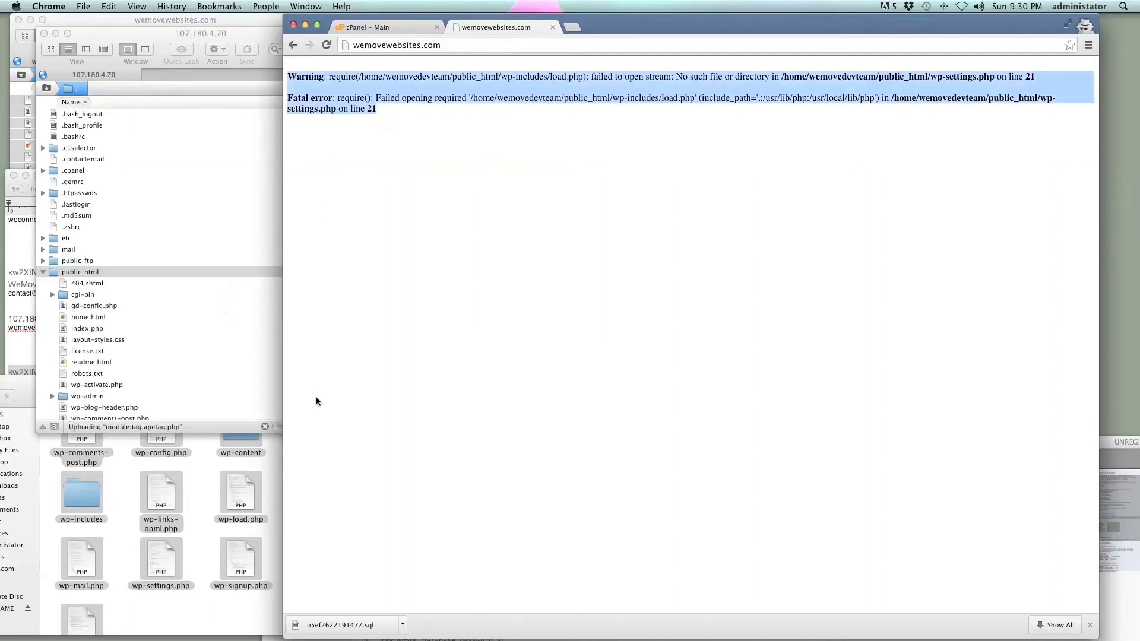
click(549, 171)
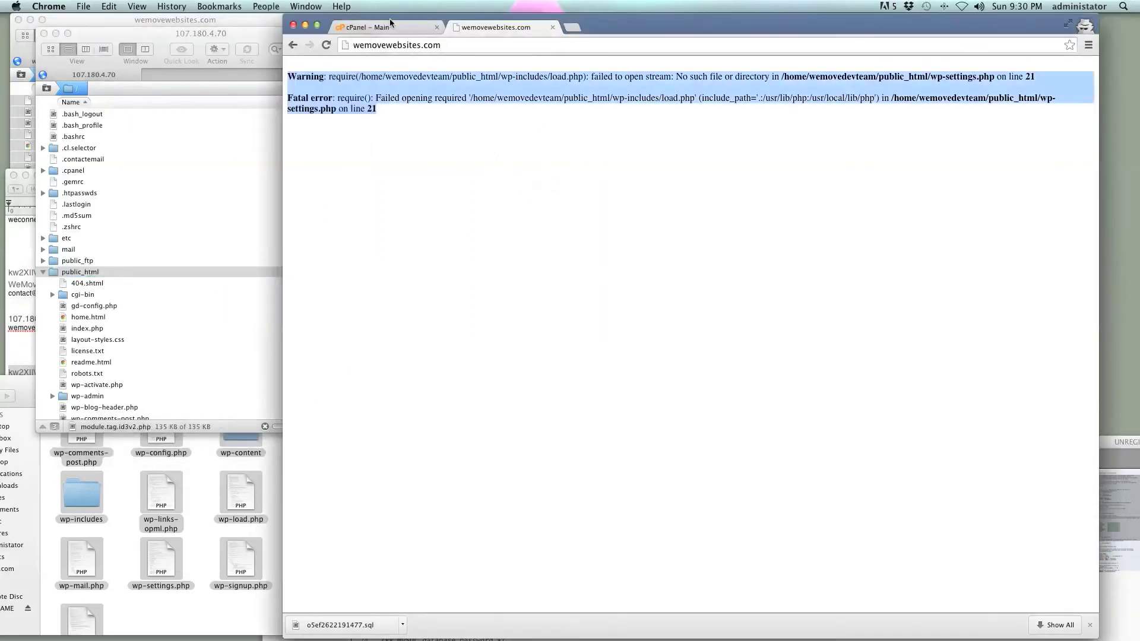
Step: Return to the cPanel main page and look through its tool sections from Databases and Domains down to Security and Software
click(383, 28)
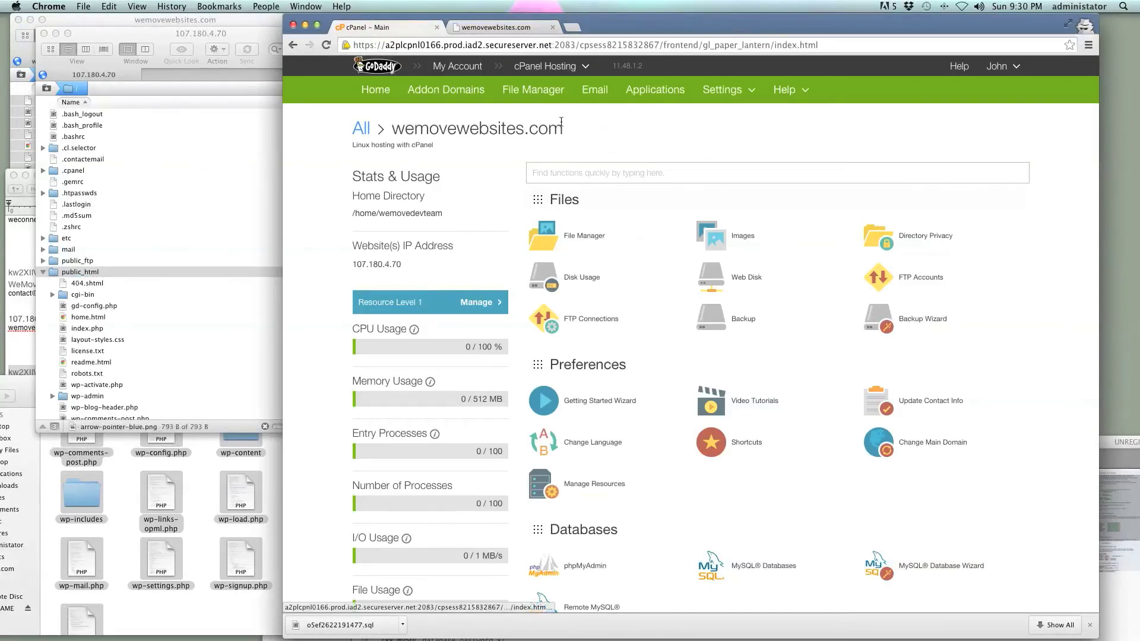
click(522, 28)
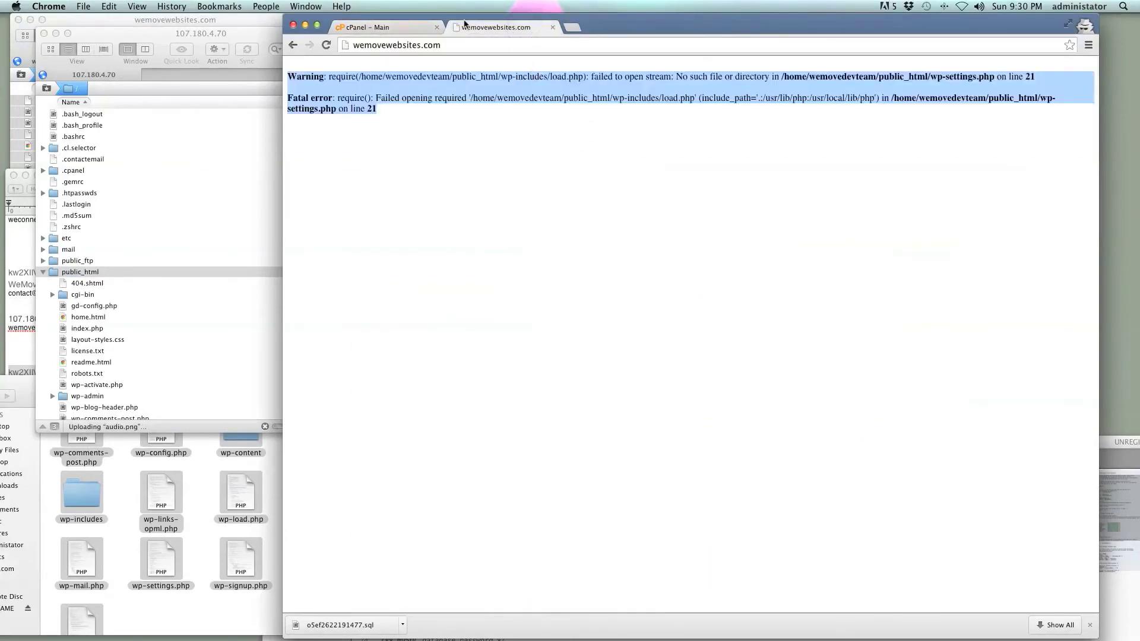
click(383, 27)
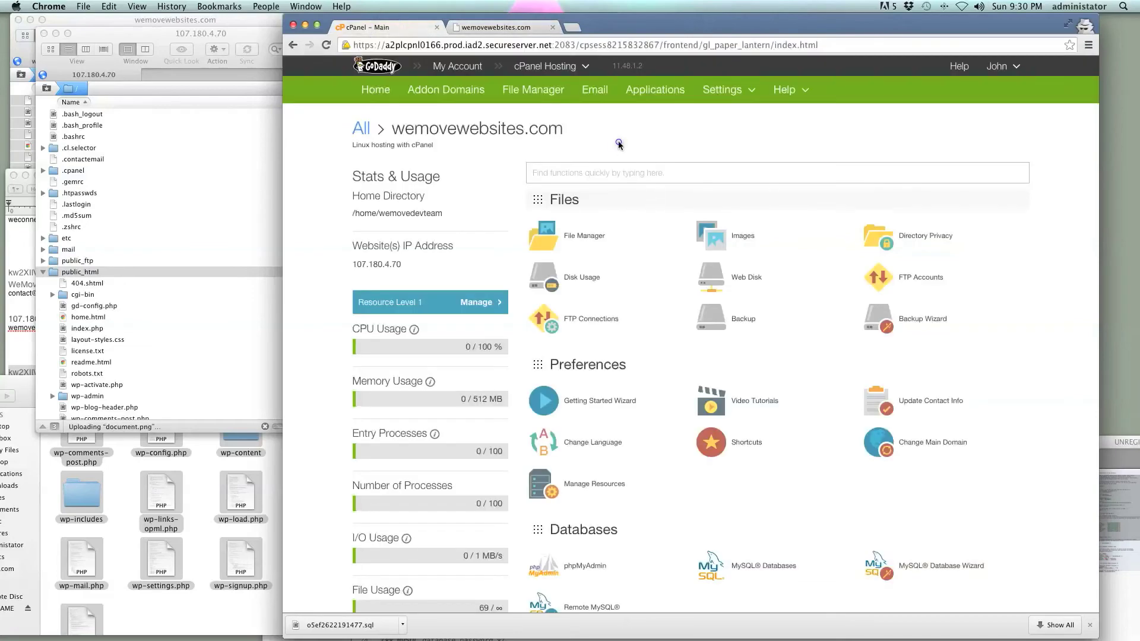
scroll(616, 300, down, 5)
scroll(616, 301, down, 6)
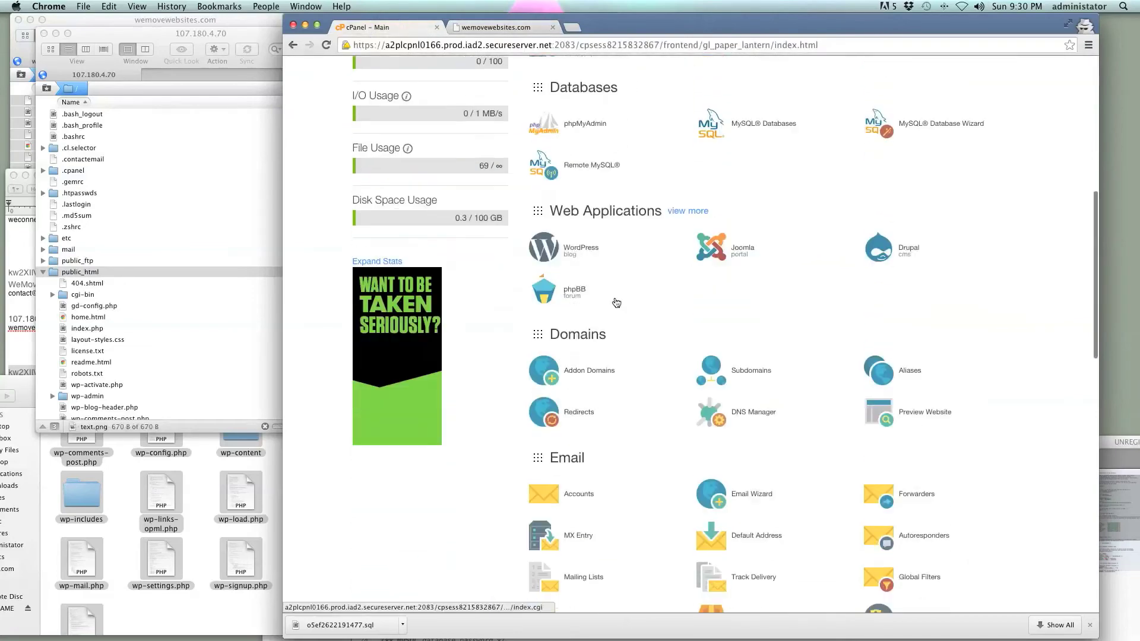
scroll(615, 297, down, 5)
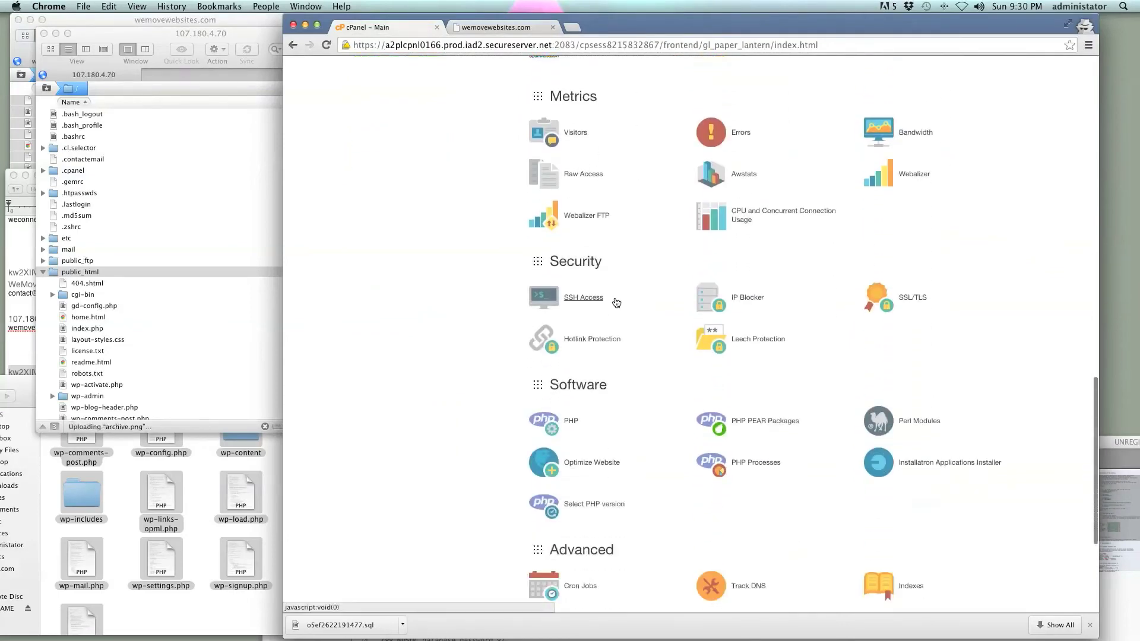
scroll(615, 302, up, 6)
scroll(614, 301, up, 2)
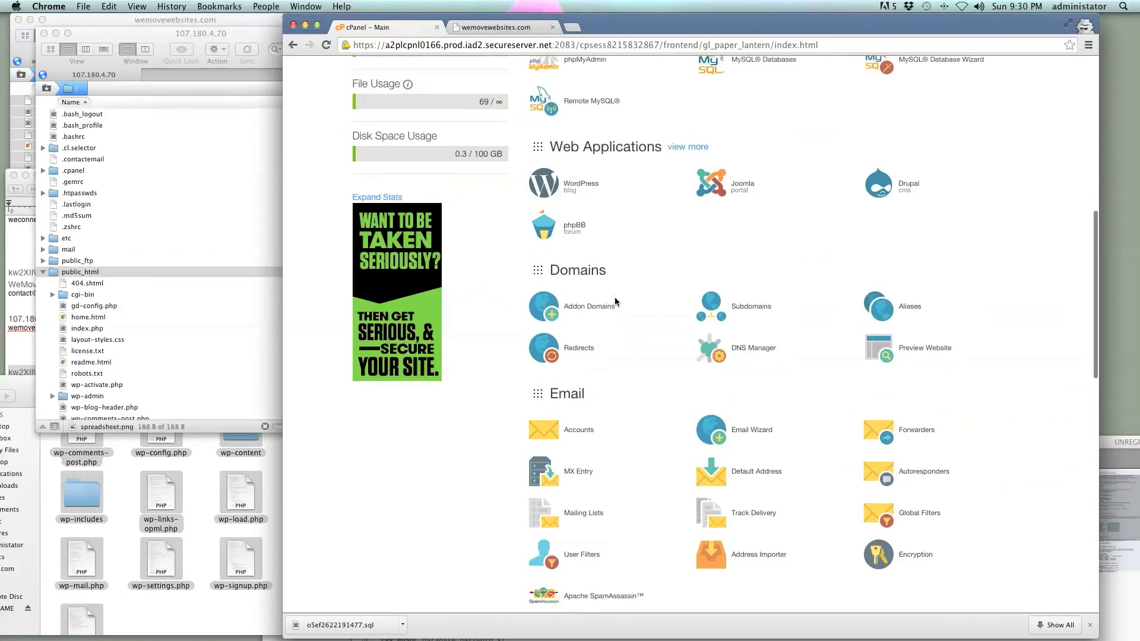
scroll(614, 301, up, 5)
scroll(615, 298, up, 3)
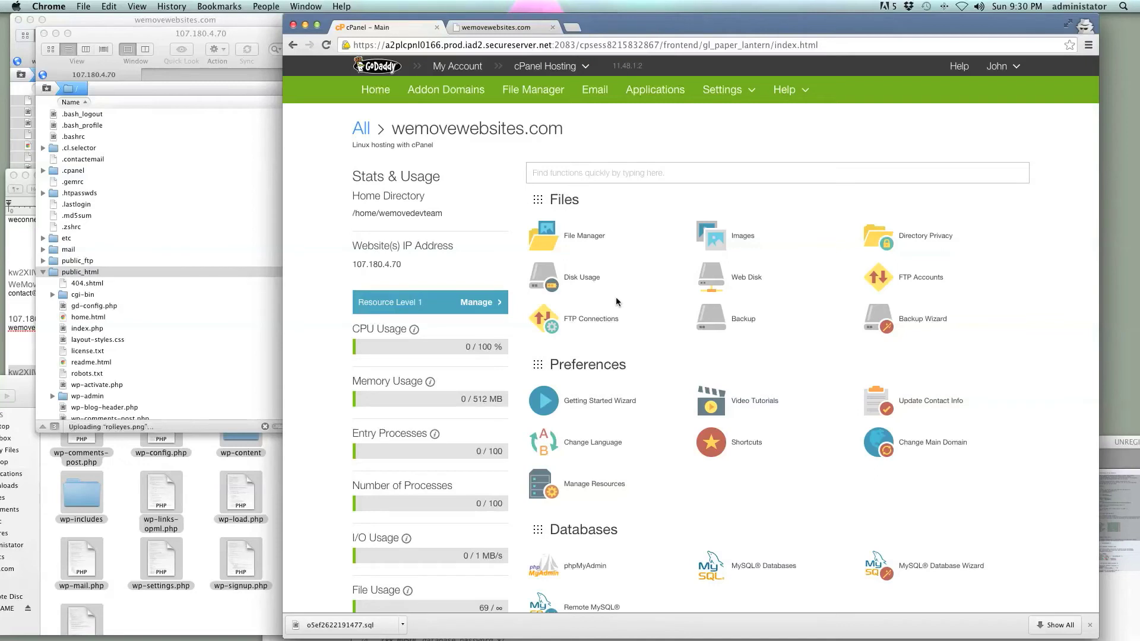
Step: Move the Chrome window aside to uncover more of the Transmit upload window
click(609, 135)
click(616, 24)
drag(617, 24, 700, 20)
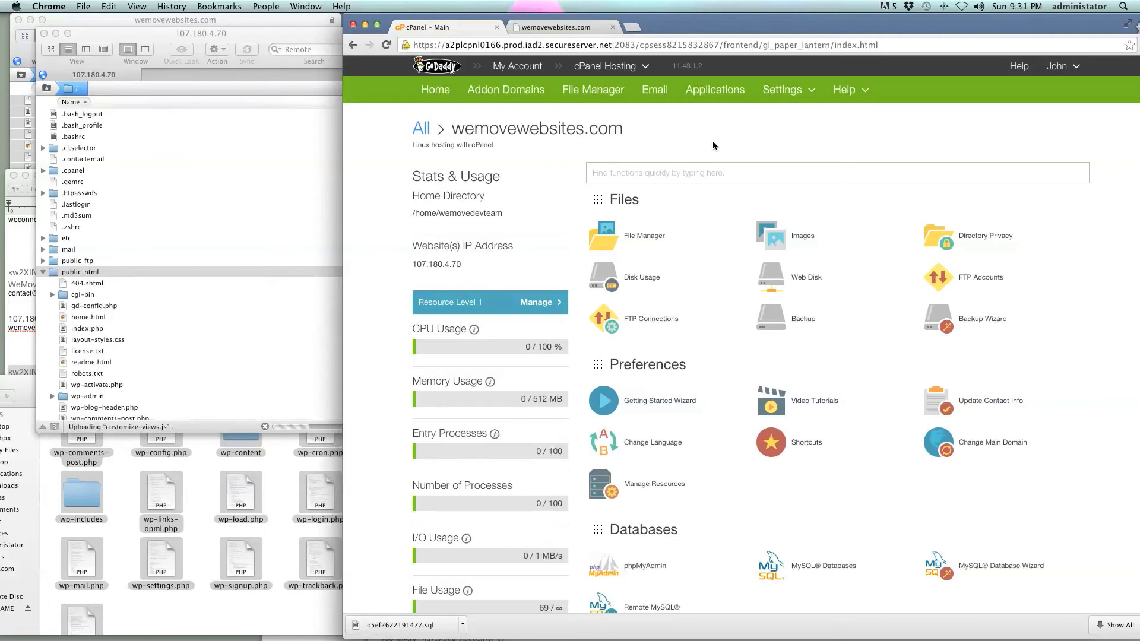
Step: Examine the full range of cPanel tools, from Files and Preferences through Email and Metrics to Advanced and Resource Usage
scroll(713, 142, down, 1)
scroll(713, 146, down, 5)
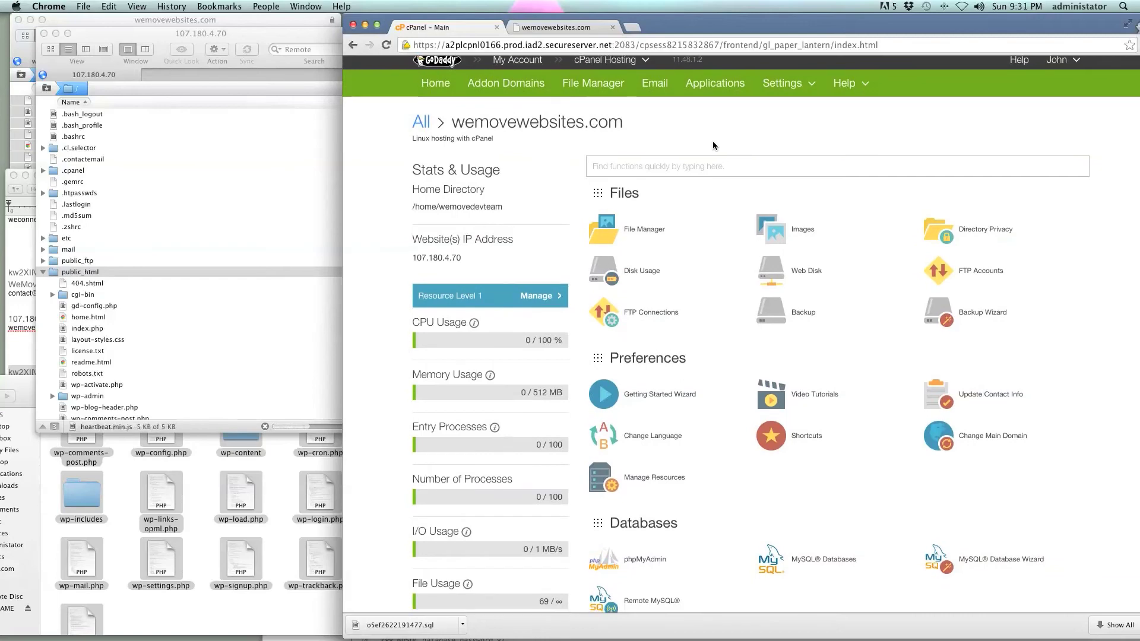
scroll(714, 146, down, 7)
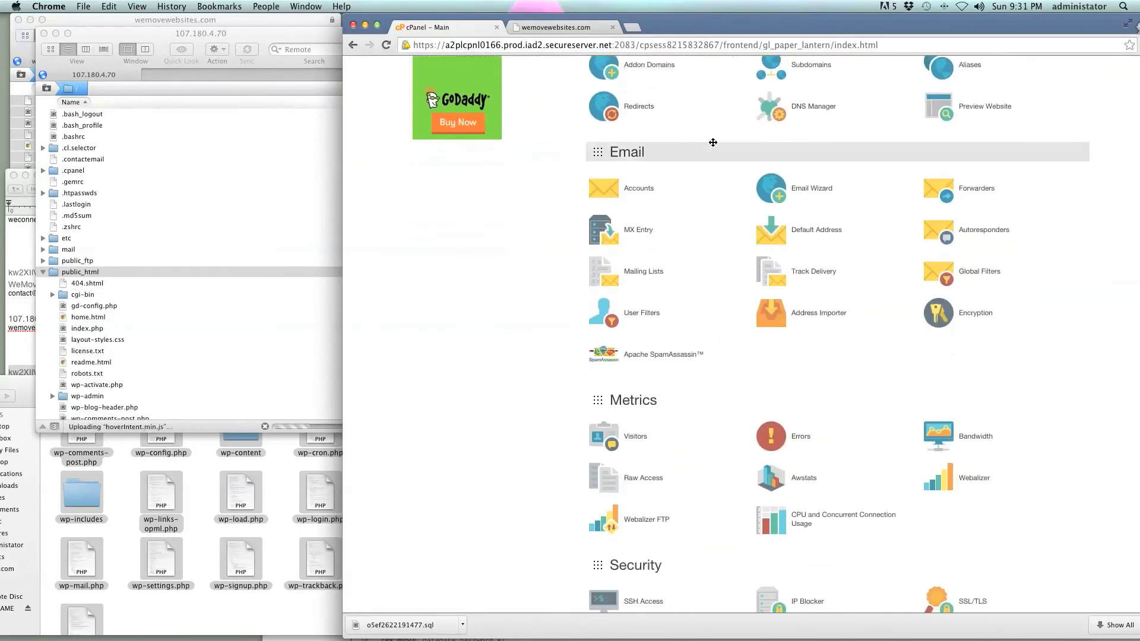
scroll(714, 147, up, 2)
scroll(713, 147, up, 10)
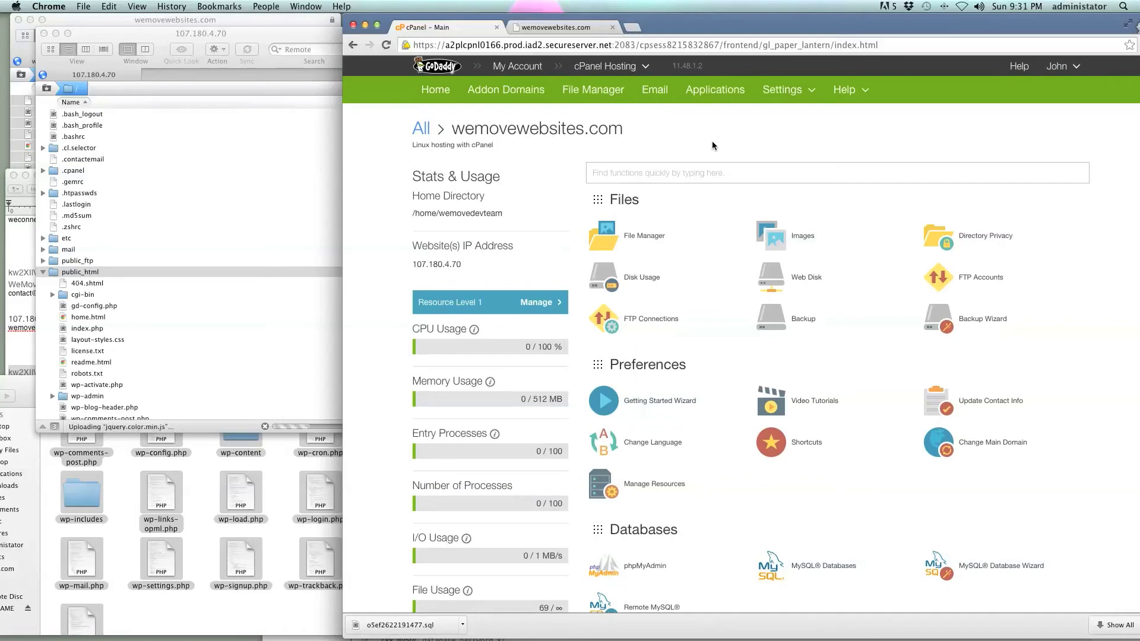
scroll(711, 141, down, 10)
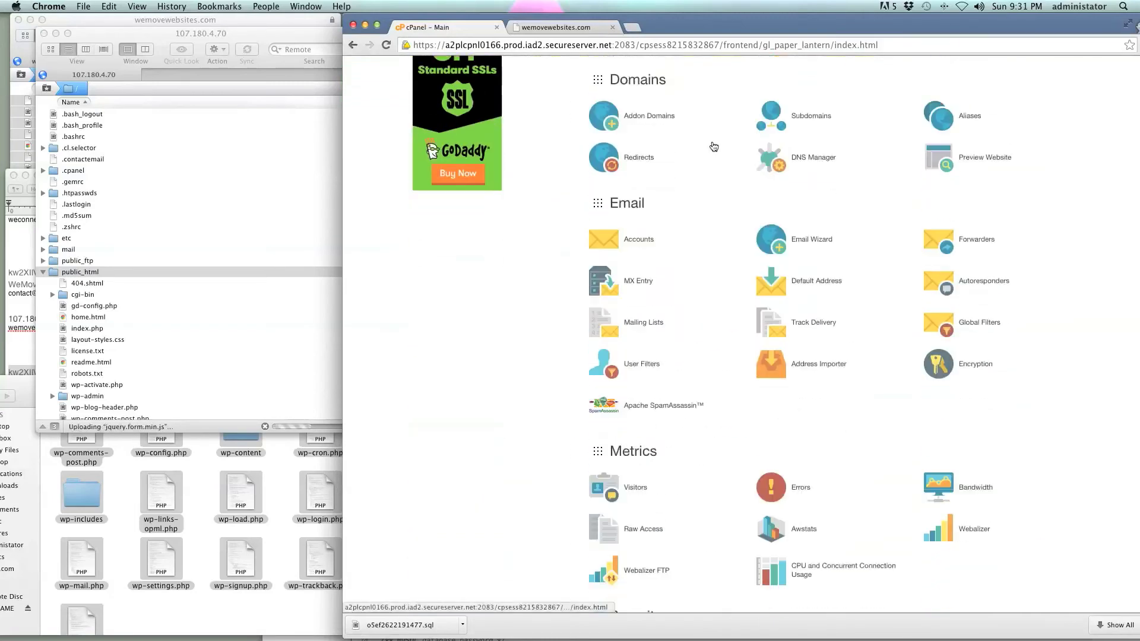
scroll(714, 147, down, 10)
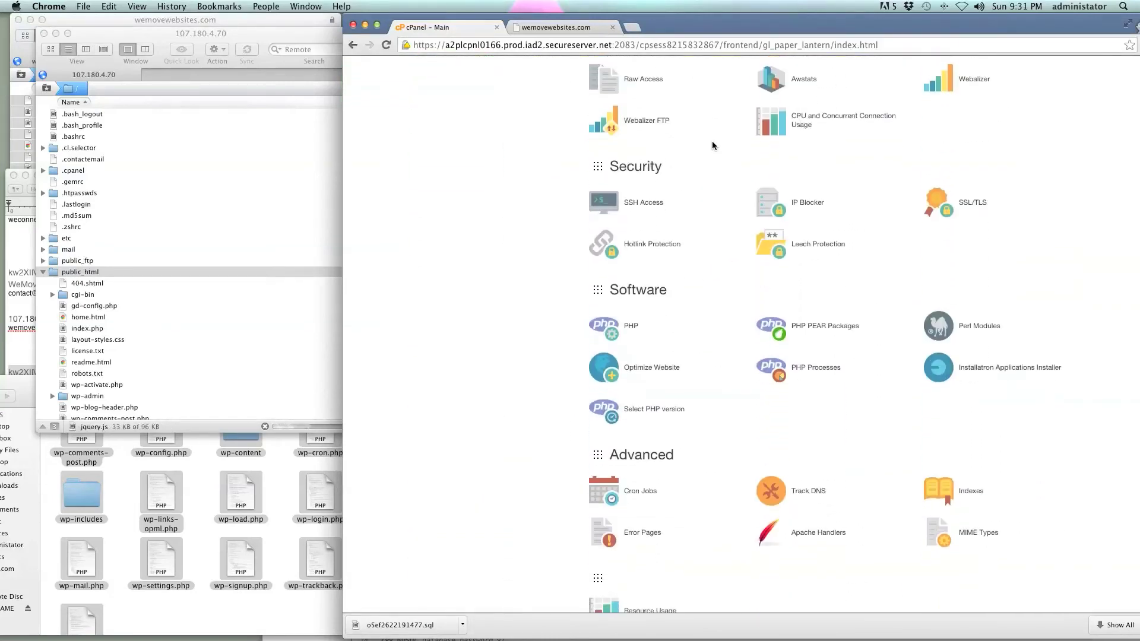
scroll(713, 144, down, 3)
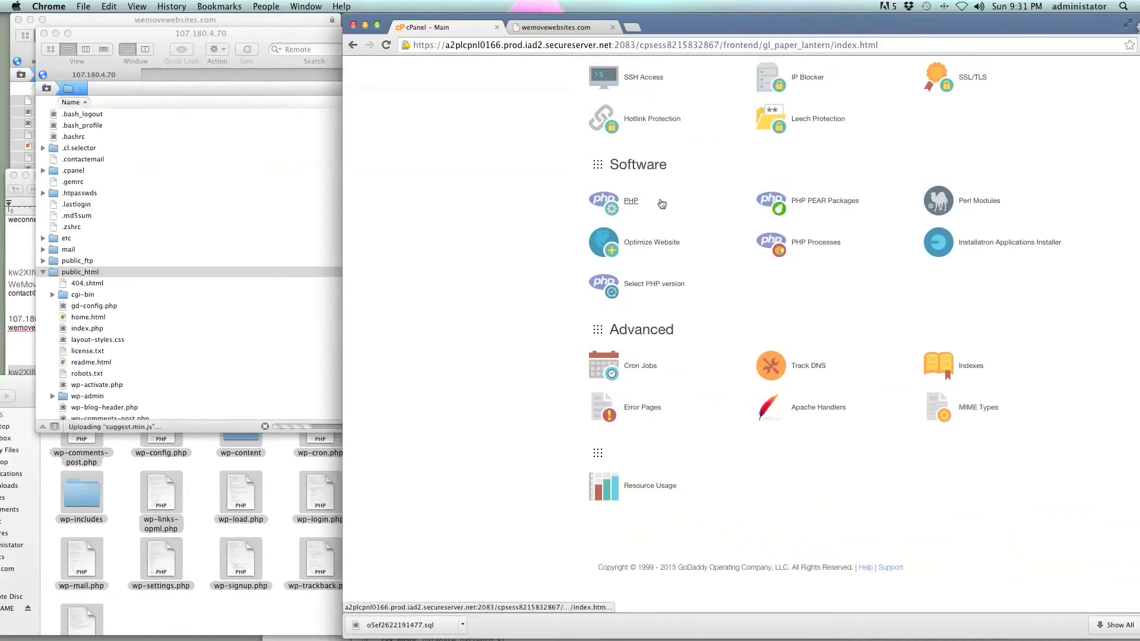
scroll(515, 191, up, 10)
scroll(514, 193, down, 10)
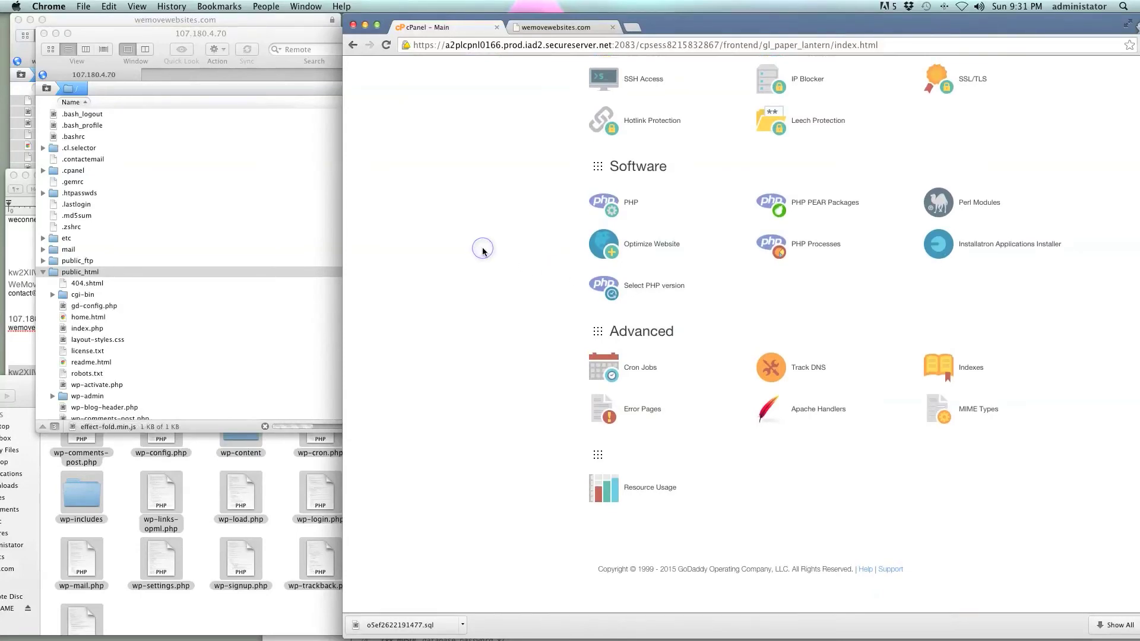
scroll(482, 252, up, 15)
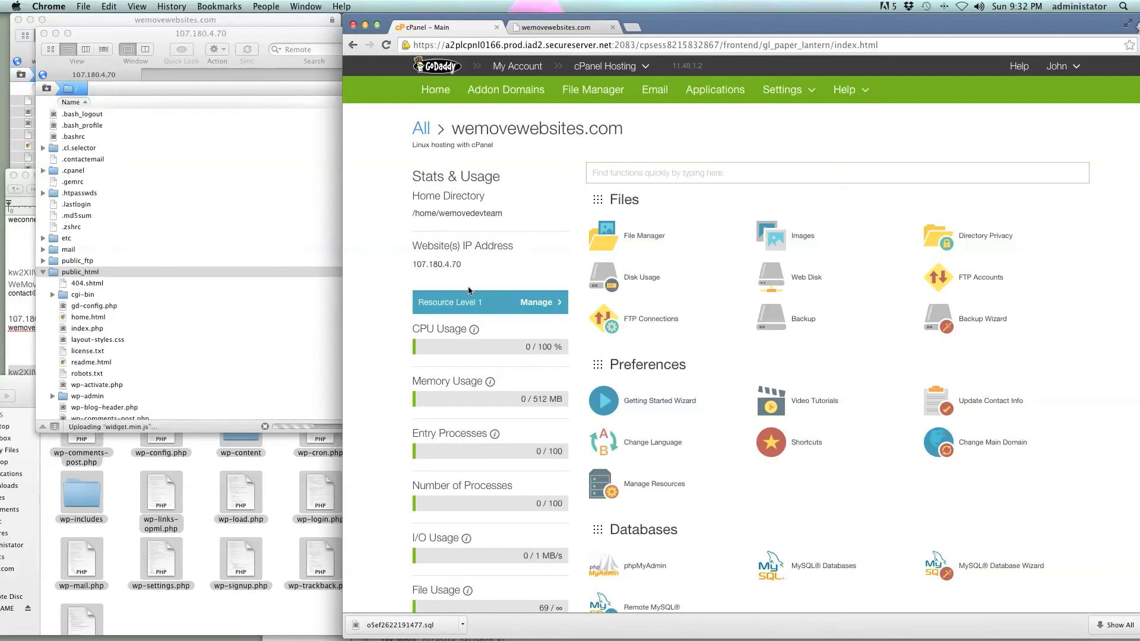
scroll(646, 287, down, 3)
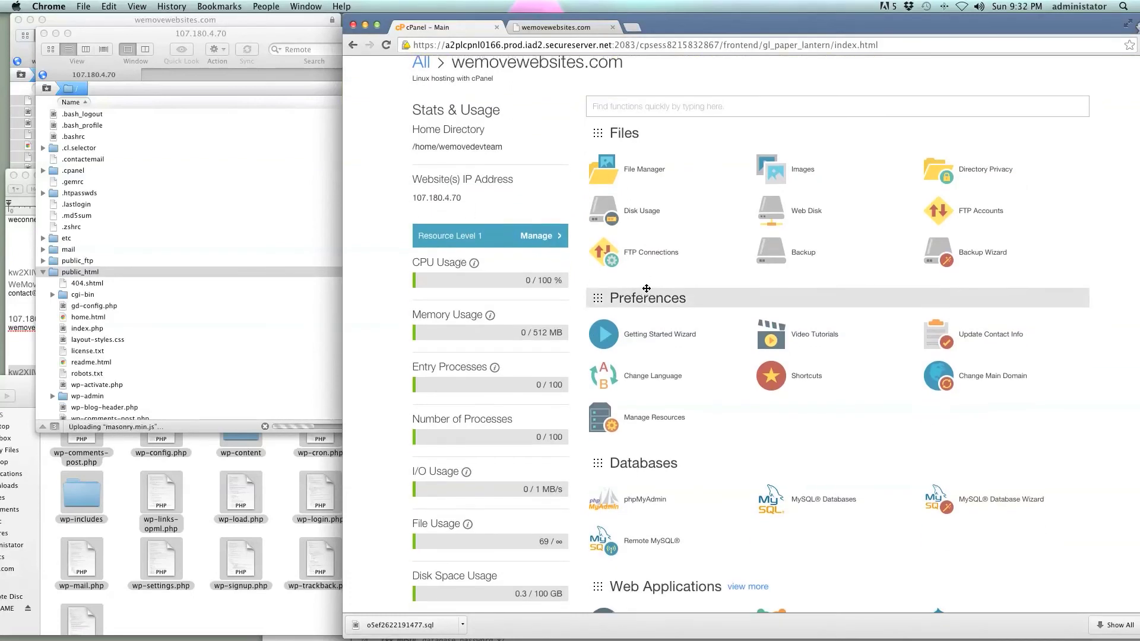
Step: Open the PHP version selector from the Software section of the cPanel main page
scroll(646, 288, down, 10)
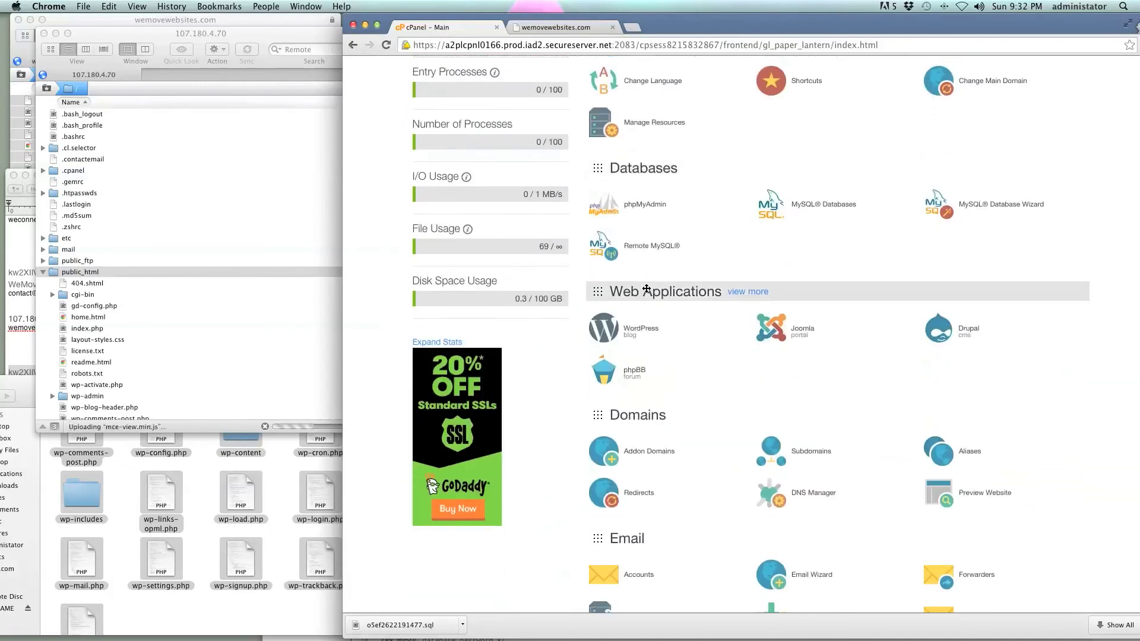
scroll(646, 289, down, 8)
scroll(646, 289, down, 4)
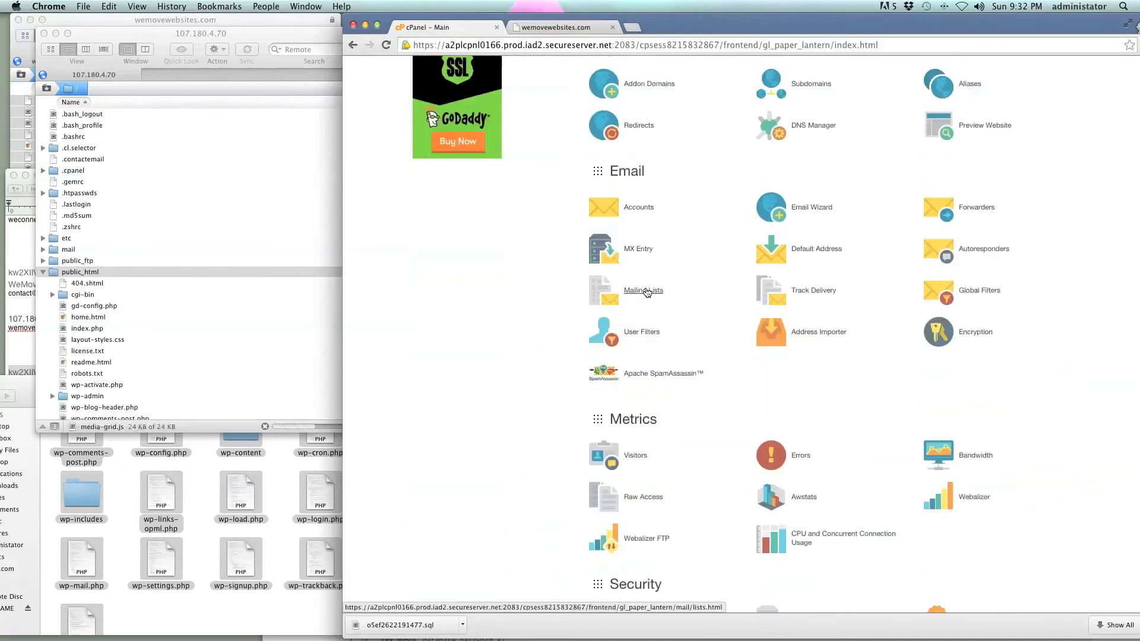
scroll(646, 291, down, 2)
scroll(646, 291, down, 10)
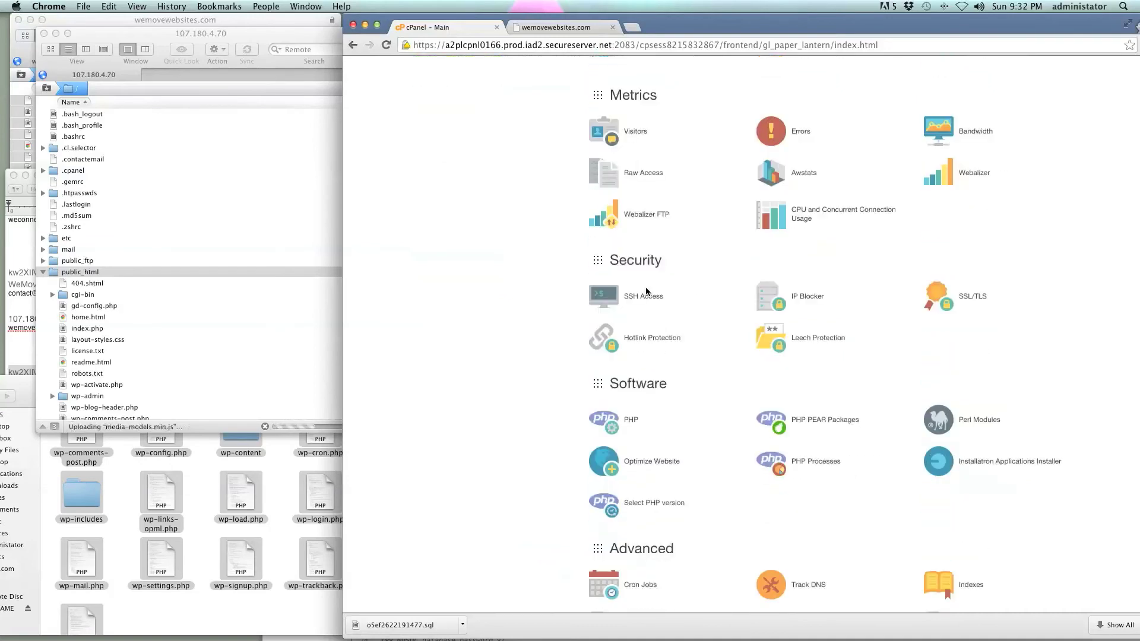
click(646, 286)
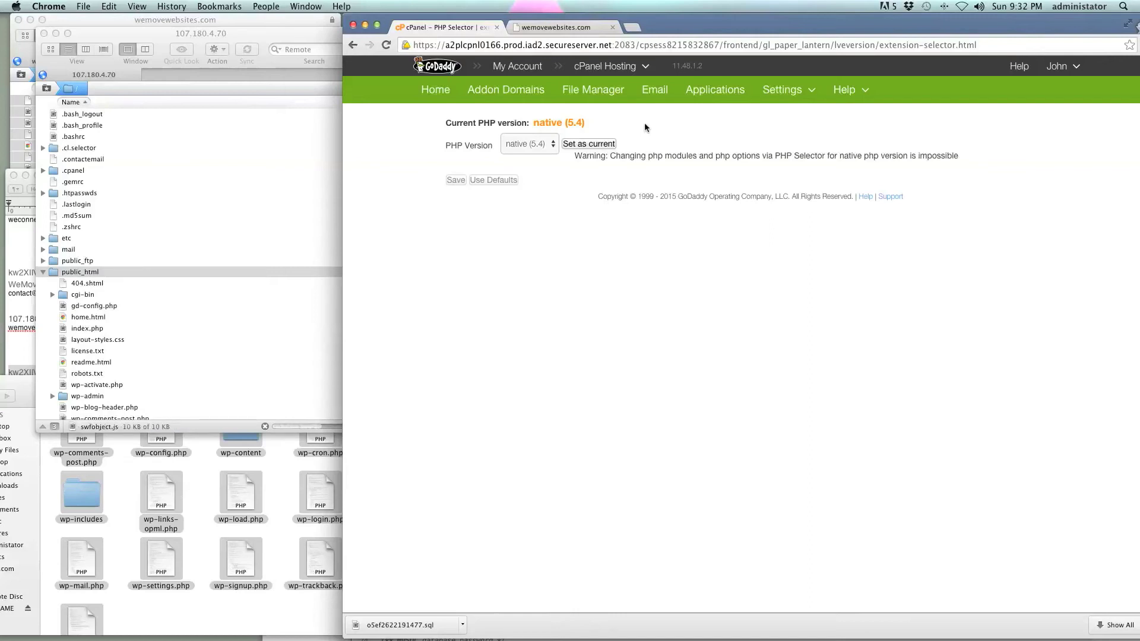
Step: Set PHP 5.5 as the account's current version and switch from the extensions list to the PHP options
click(552, 144)
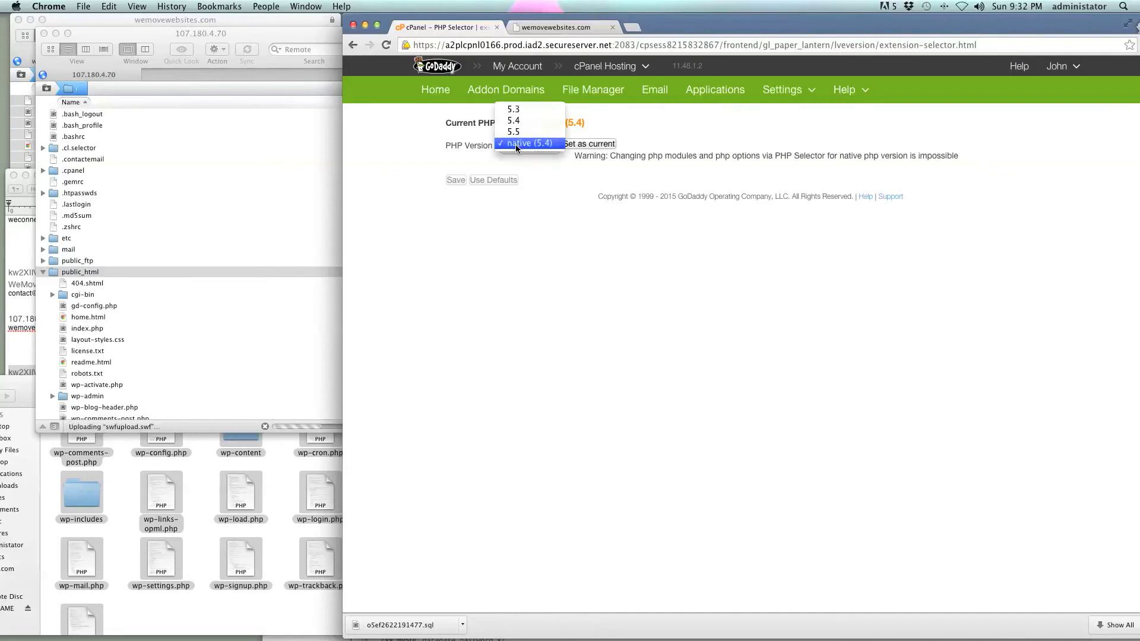
click(679, 129)
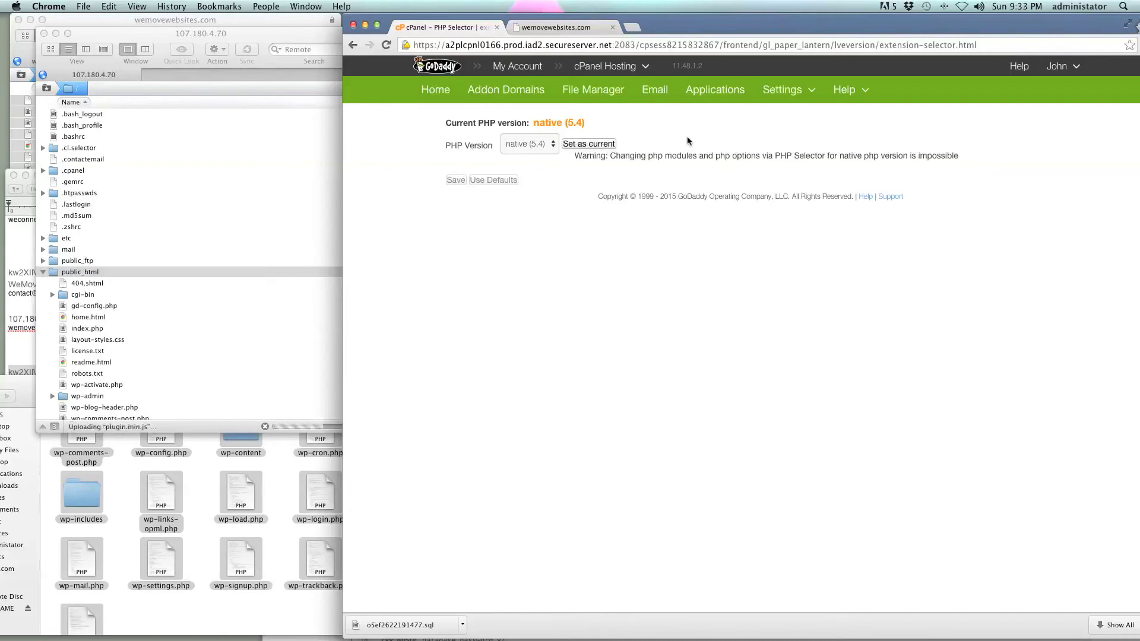
click(556, 145)
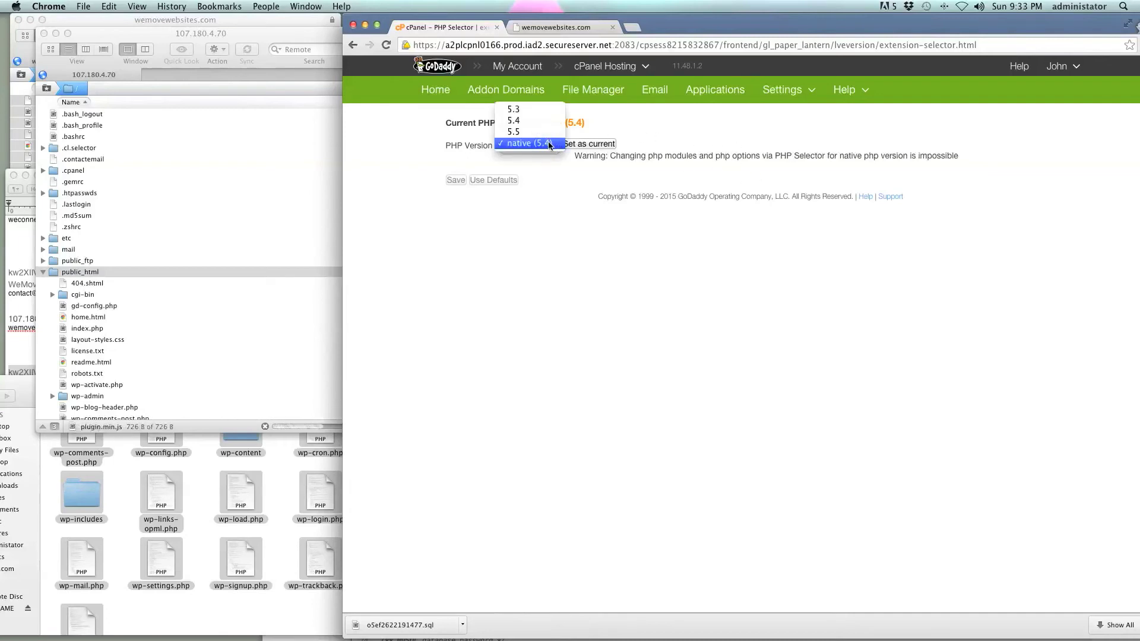
click(537, 131)
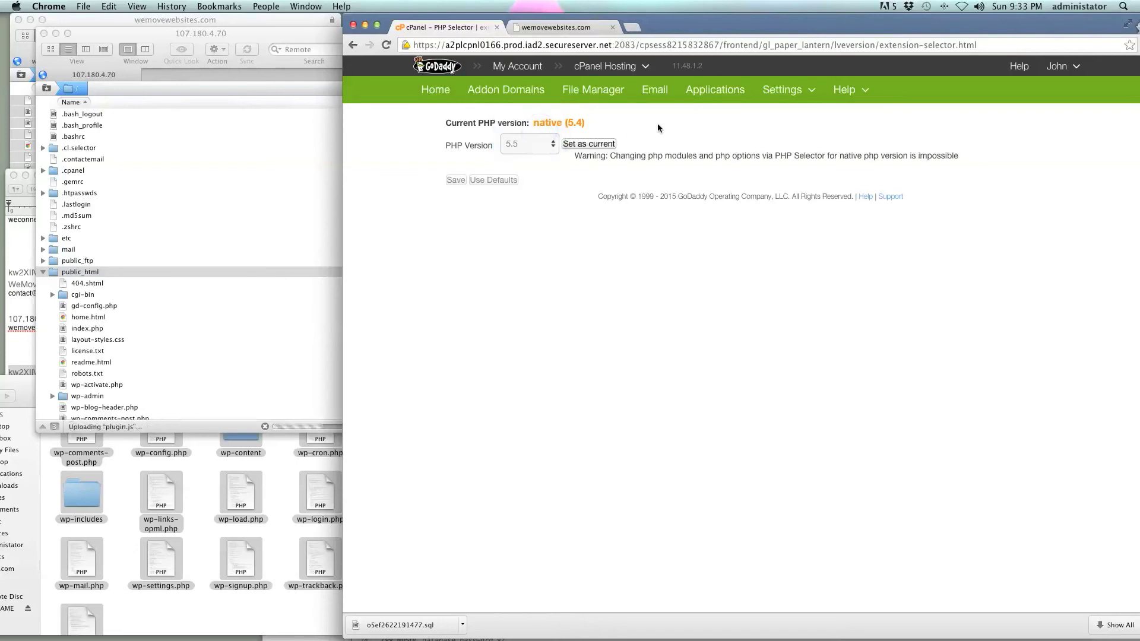
click(588, 143)
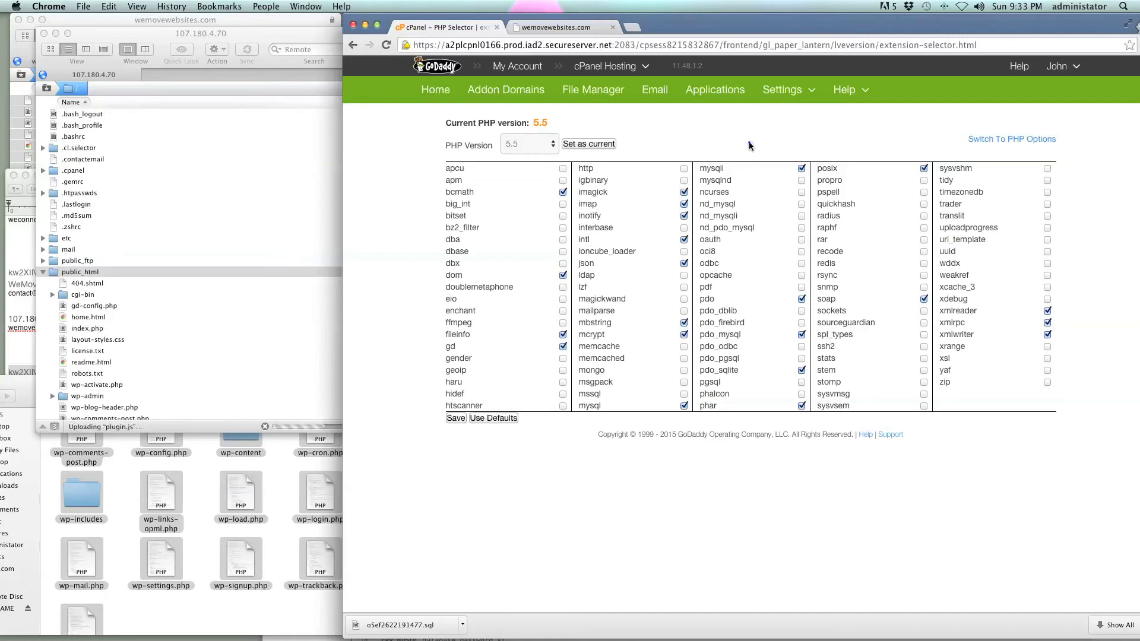
click(984, 139)
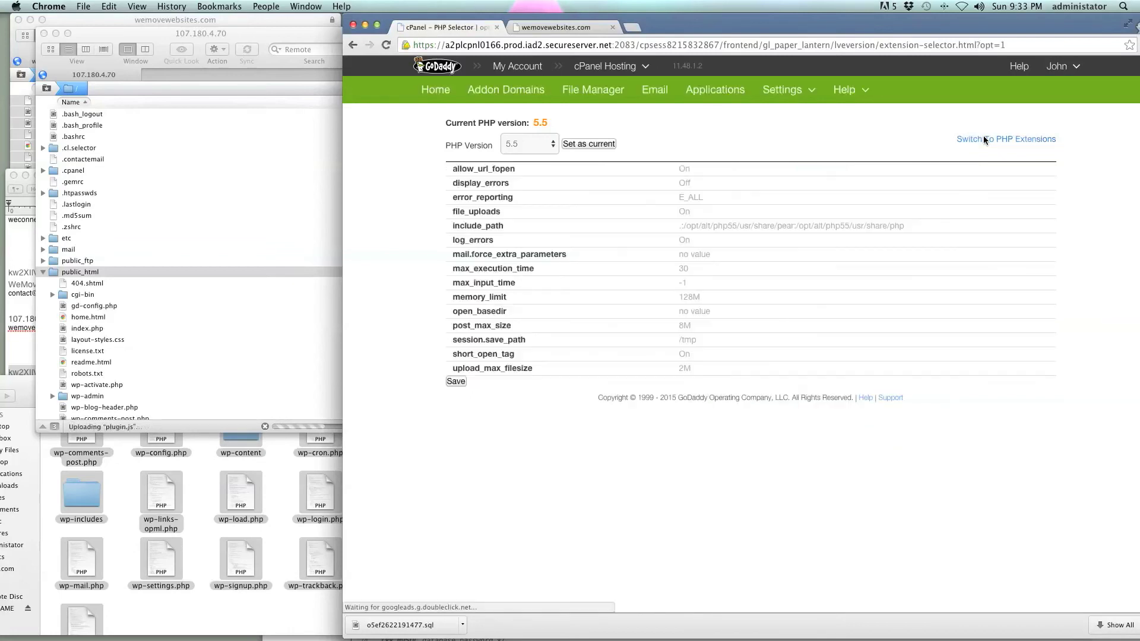
drag(952, 137, 928, 127)
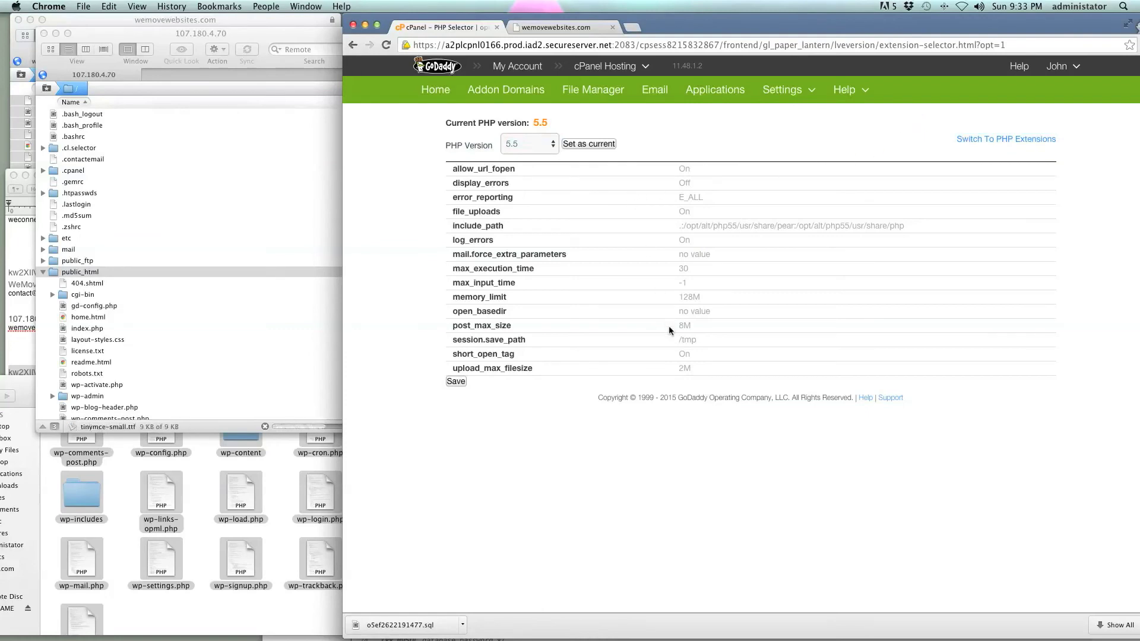
Step: Try choosing 64M for both upload_max_filesize and post_max_size in the PHP options
click(685, 368)
click(714, 372)
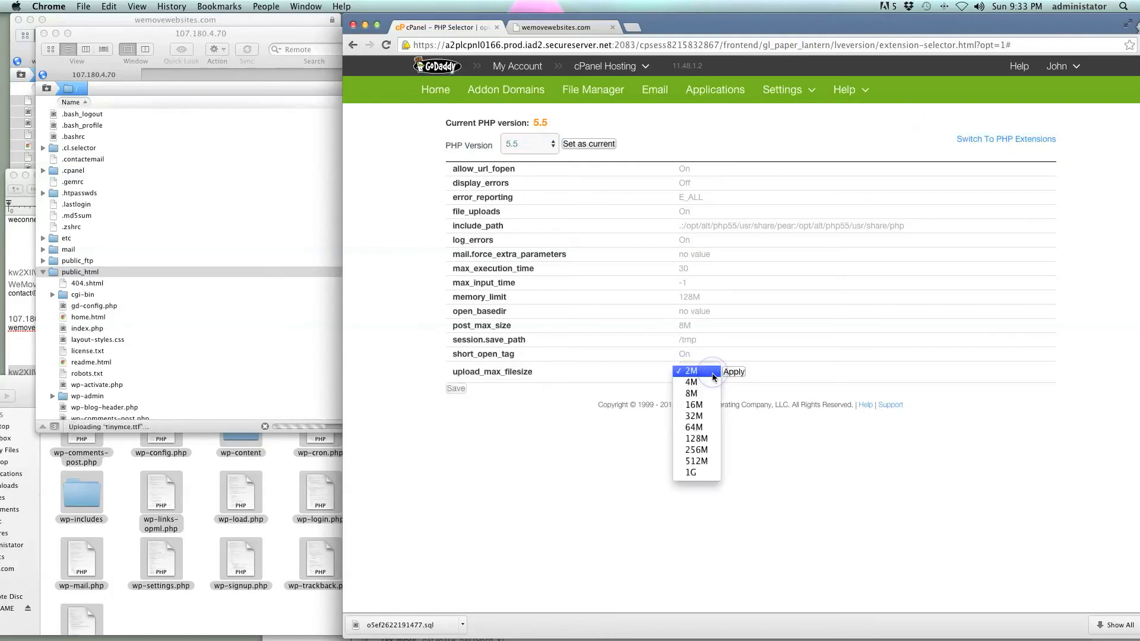
click(701, 427)
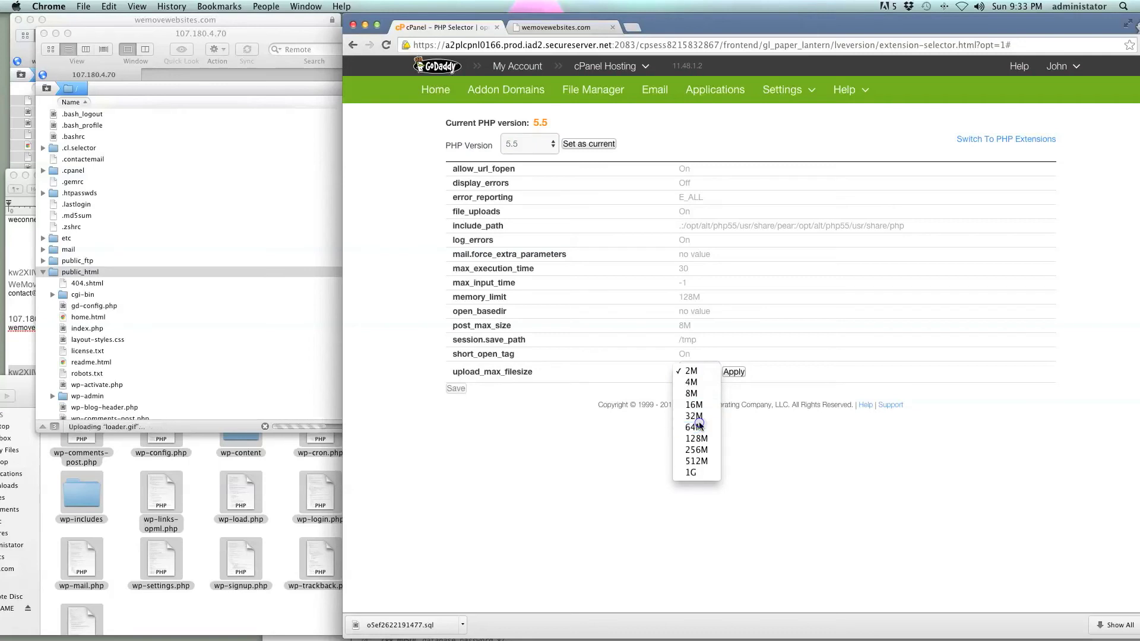
click(687, 325)
click(711, 329)
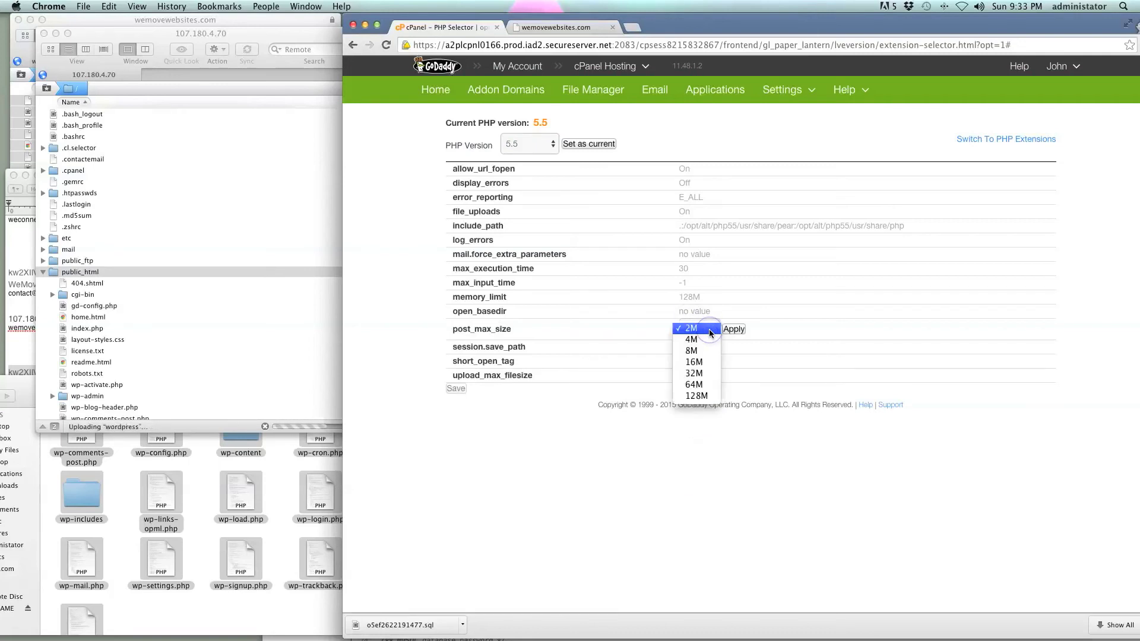
click(694, 384)
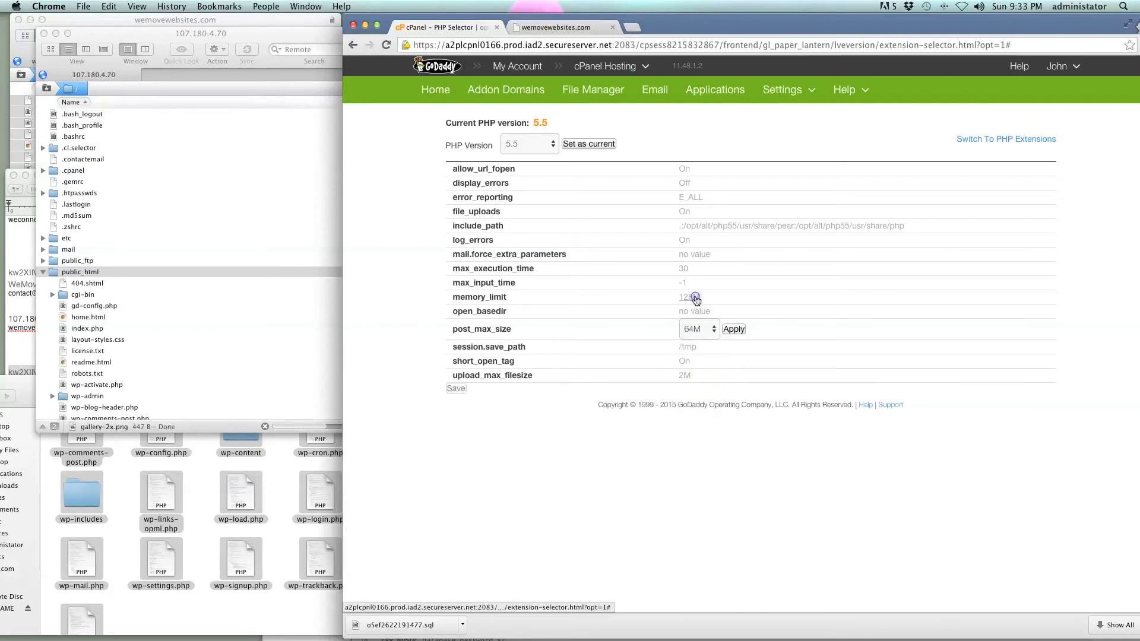
Step: Try choosing 512M for memory_limit in the PHP options
click(696, 298)
click(696, 301)
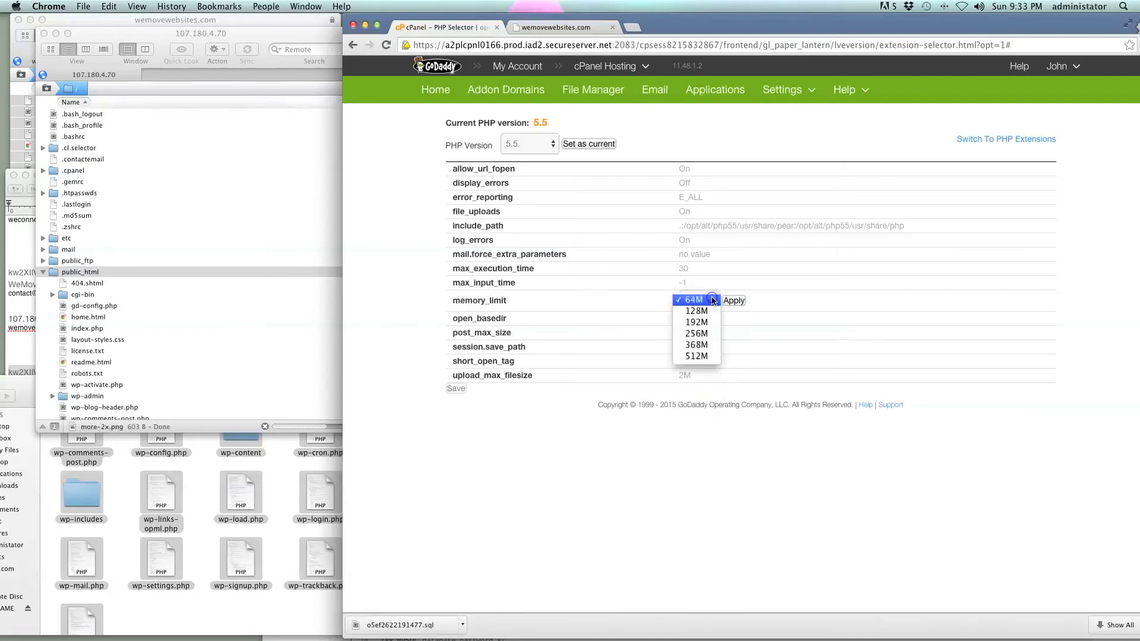
click(697, 356)
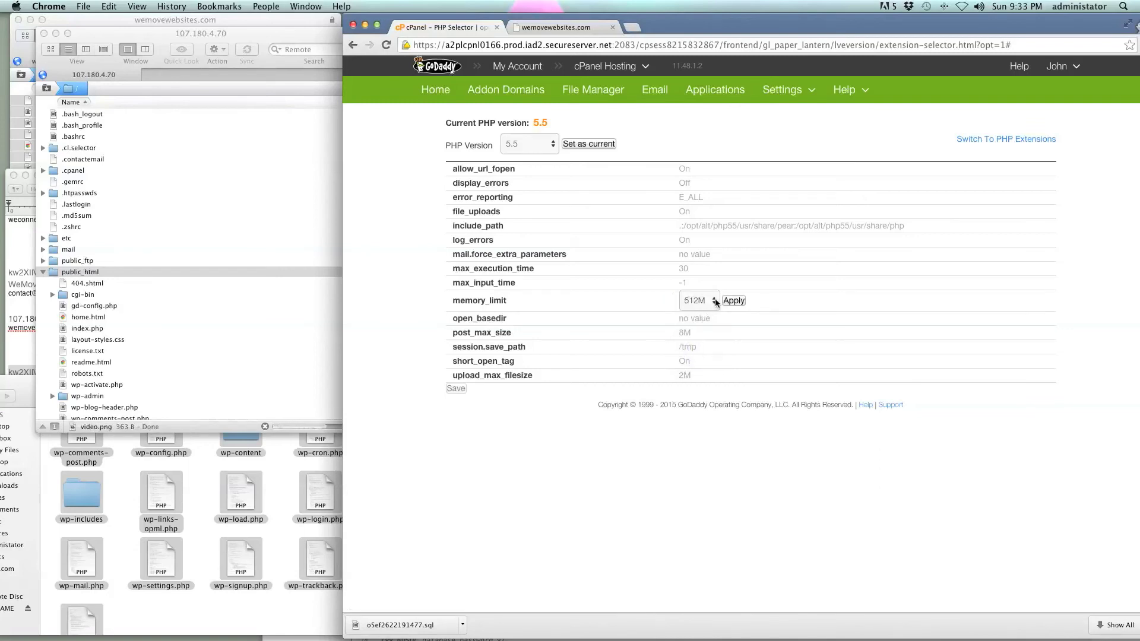
Step: Set max_input_time to 2 in the PHP options and apply the value
click(685, 284)
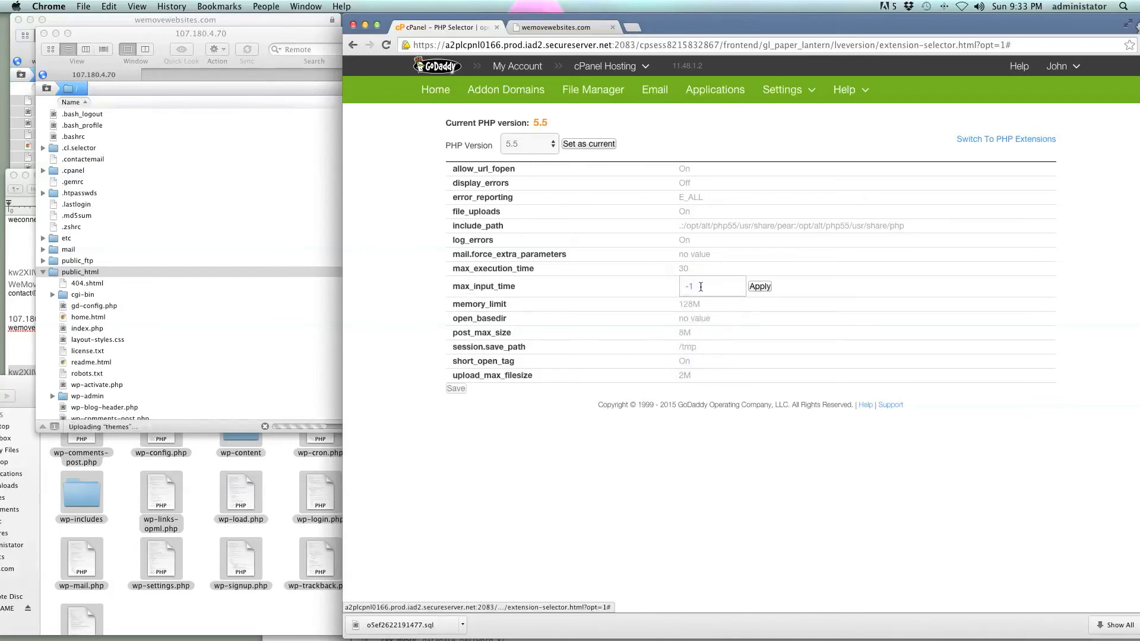
drag(696, 287, 681, 286)
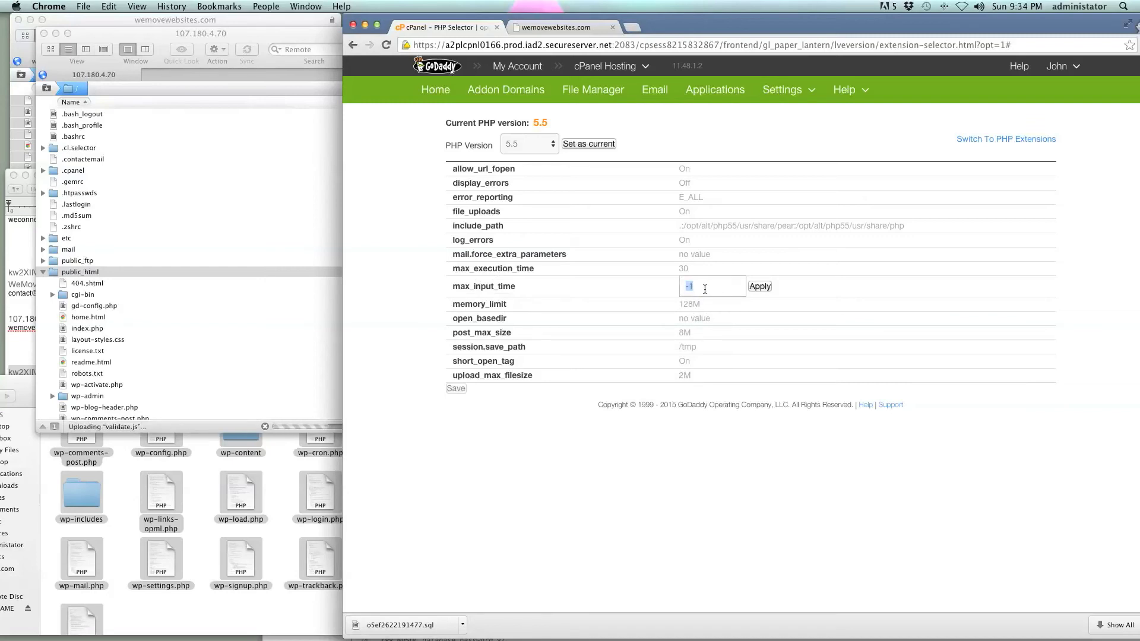
click(760, 287)
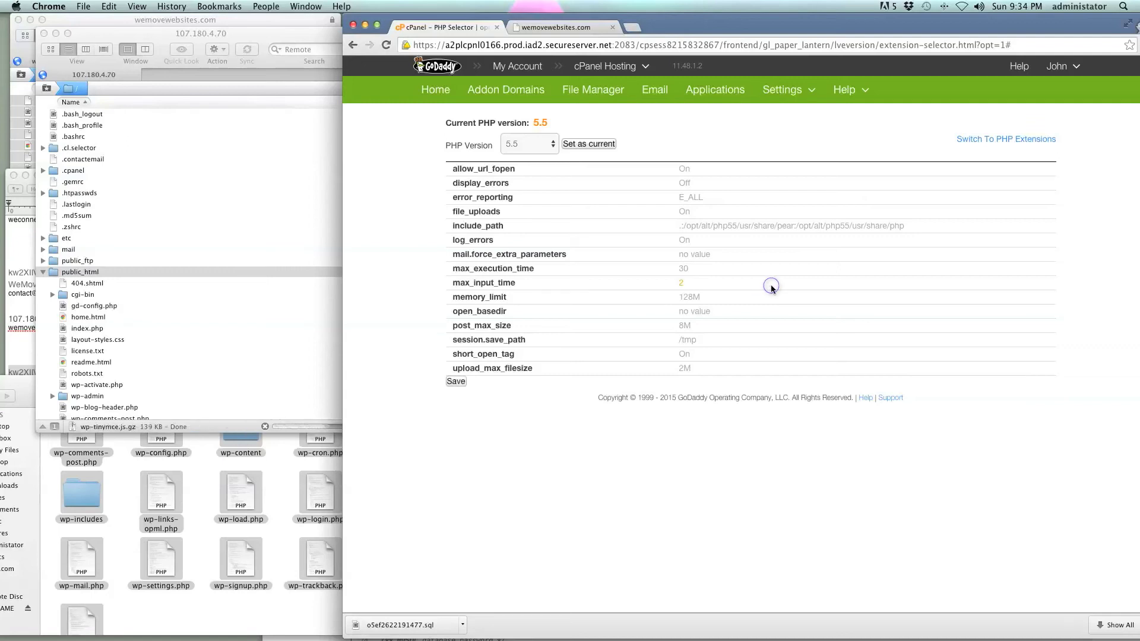
click(684, 283)
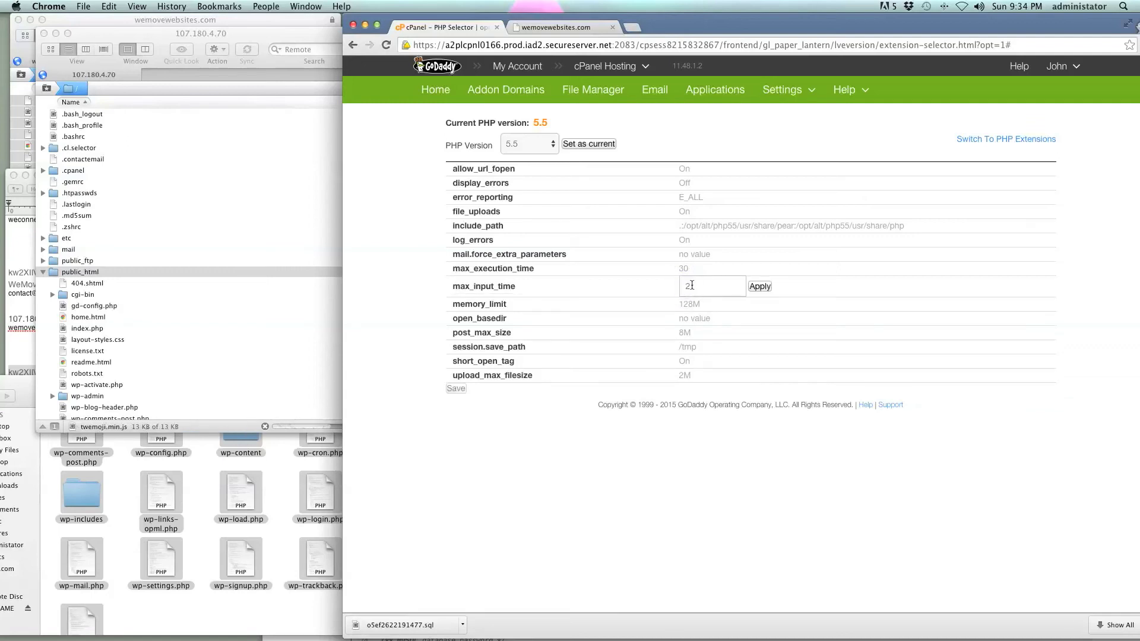
double_click(687, 286)
Step: Set max_execution_time to 60, apply it and save the PHP options
click(689, 269)
click(690, 273)
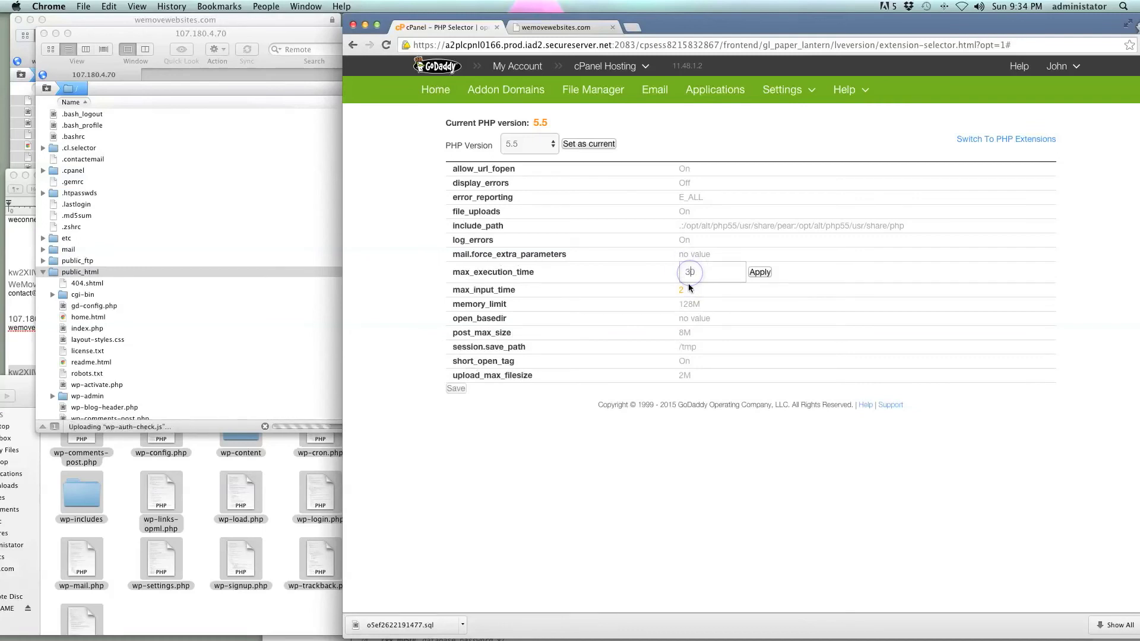
key(BackSpace)
text(6)
click(759, 273)
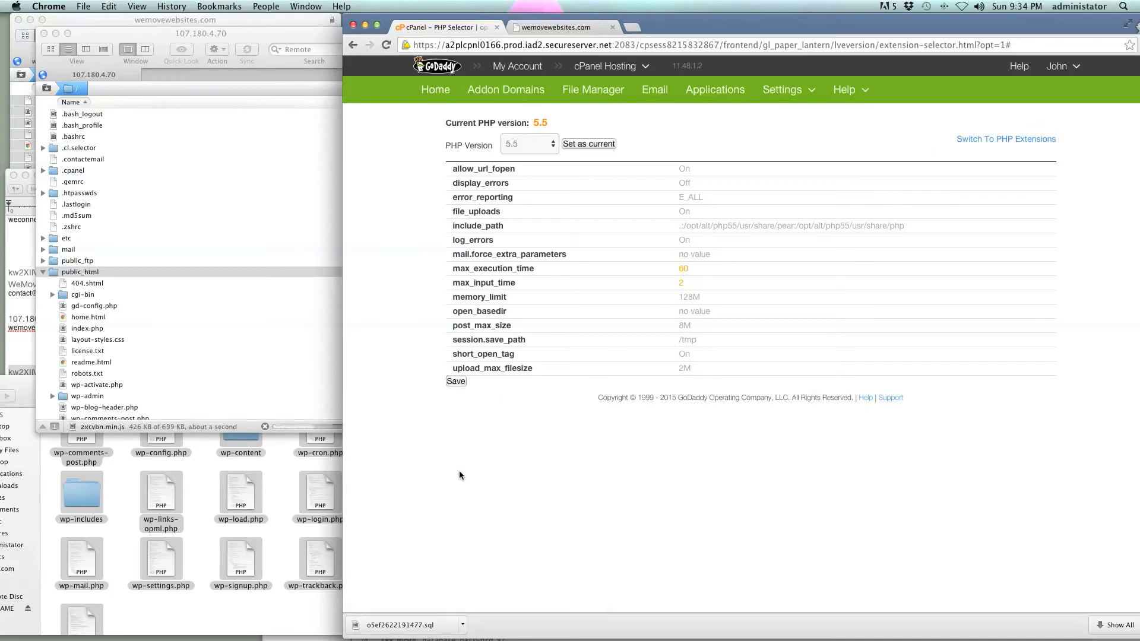
click(459, 383)
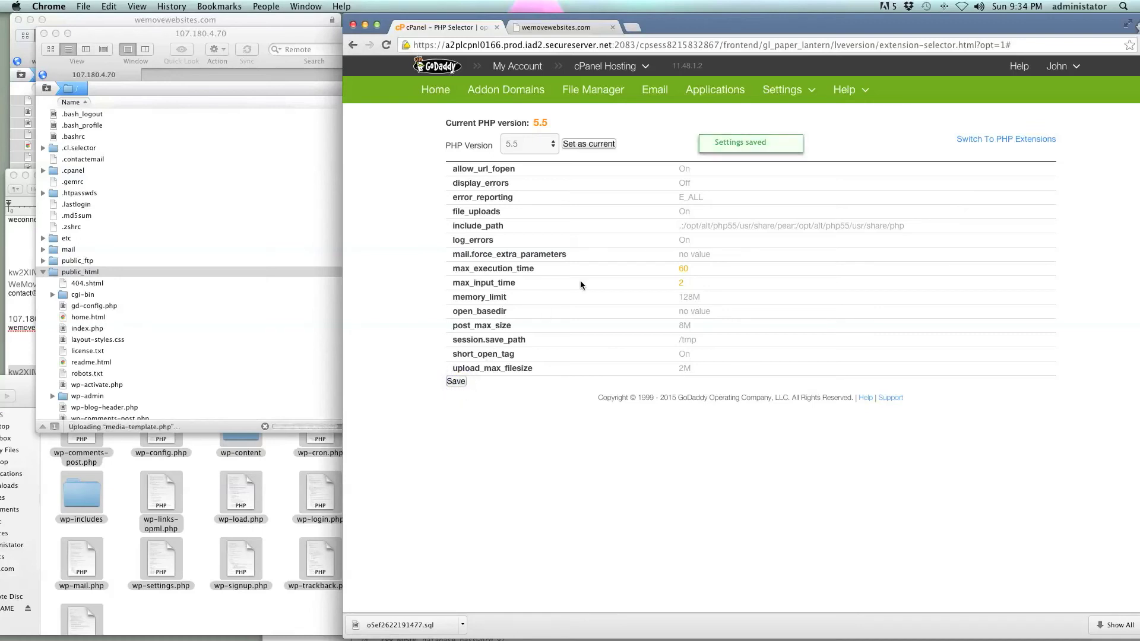
Step: Return to the cPanel main page, look through its tools down to Software and briefly revisit Select PHP version
click(439, 92)
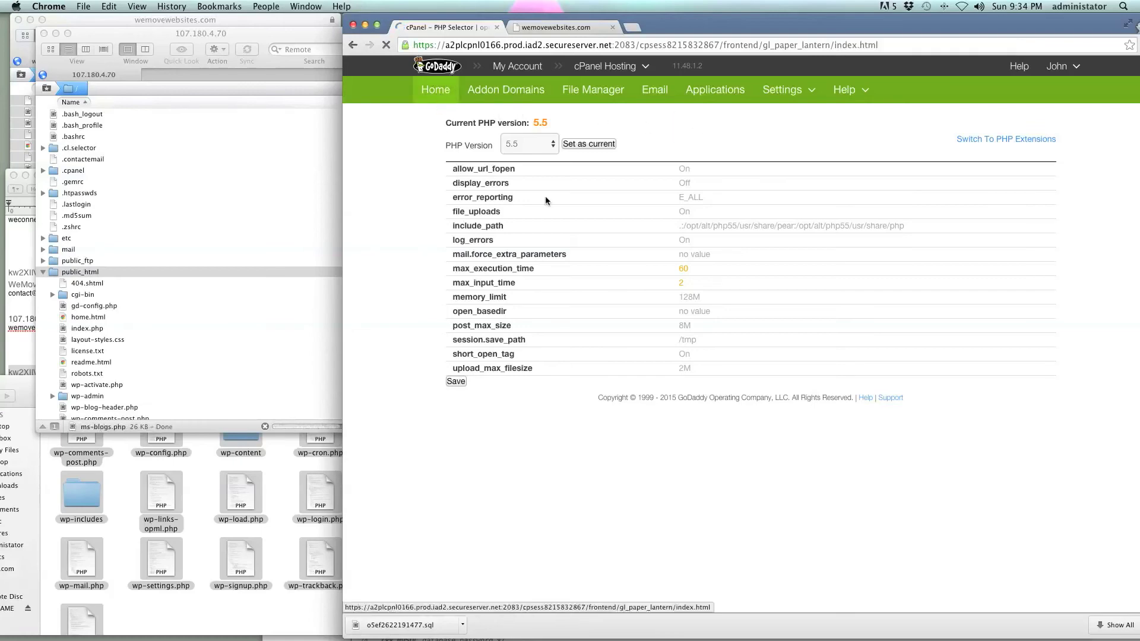
scroll(688, 374, down, 5)
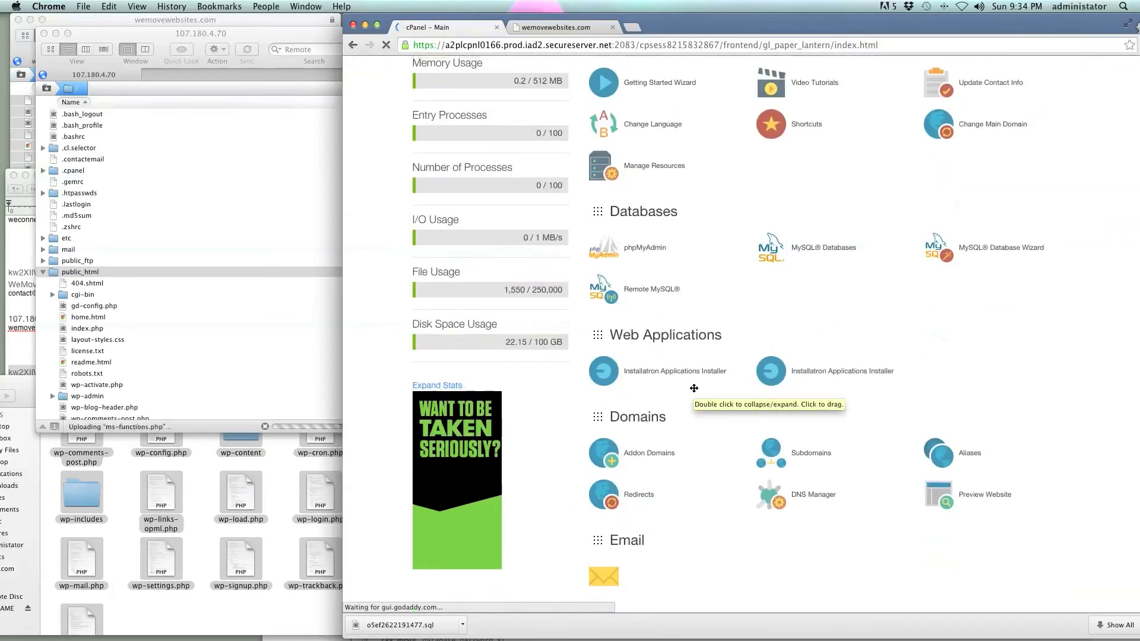
scroll(693, 388, down, 5)
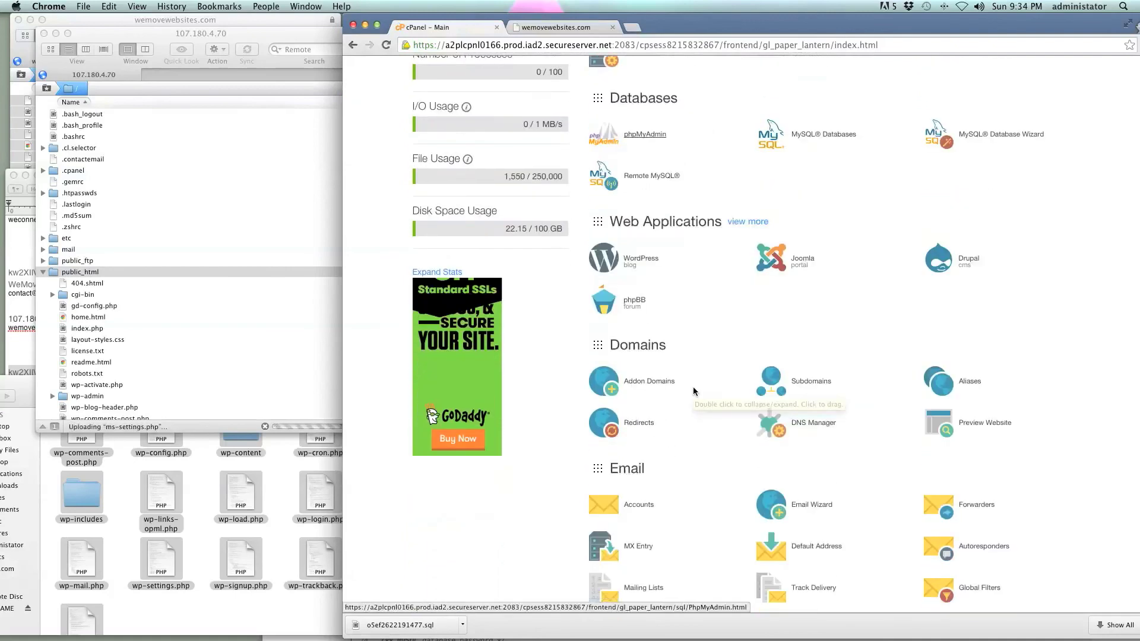
scroll(693, 392, down, 1)
scroll(689, 389, down, 9)
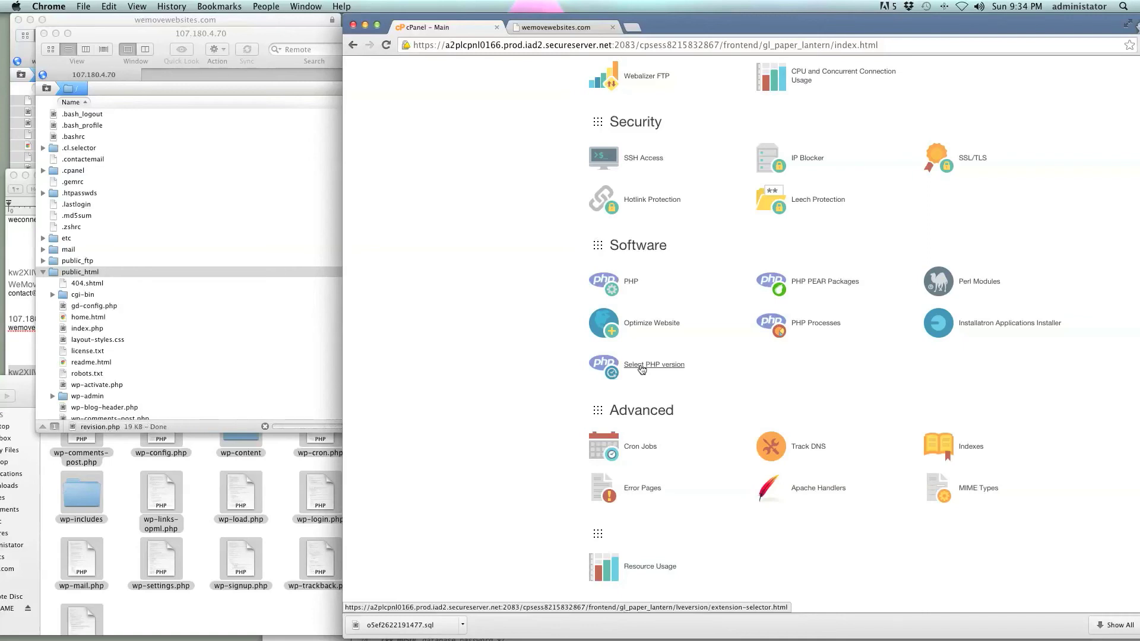
click(641, 366)
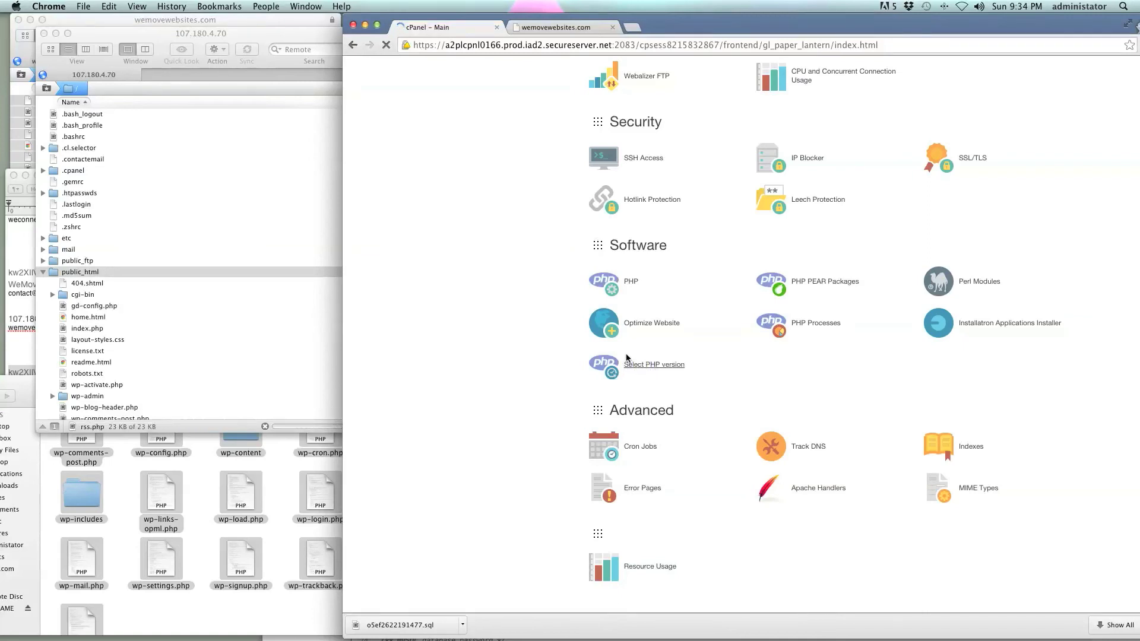
key(super+bracketleft)
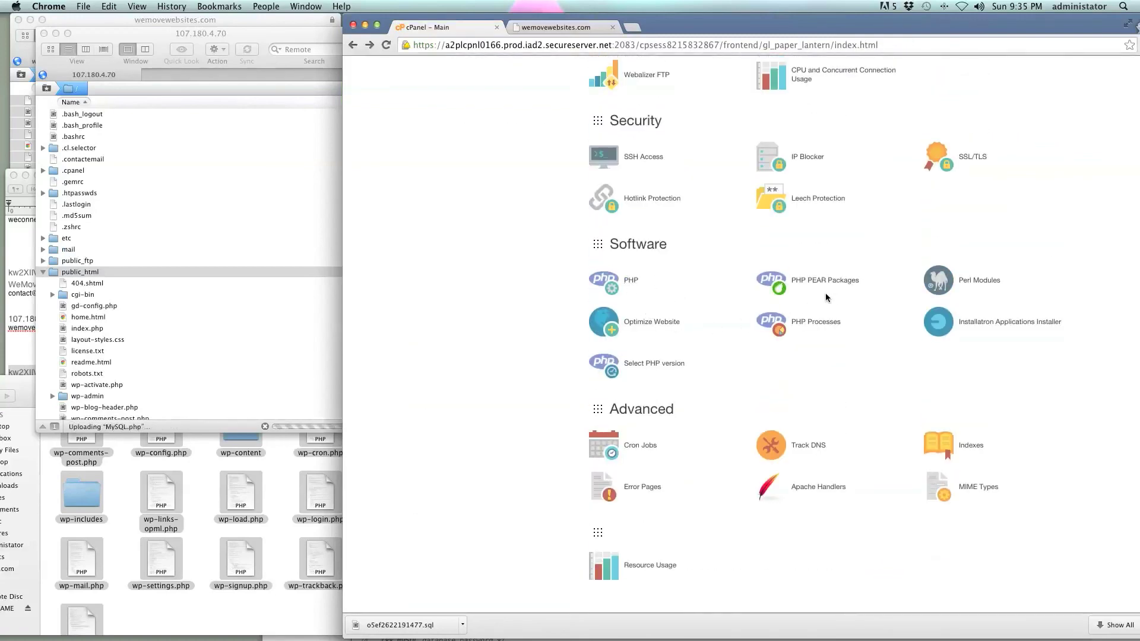
Step: Open the PHP Processes page and kill all existing PHP processes for the account
click(807, 323)
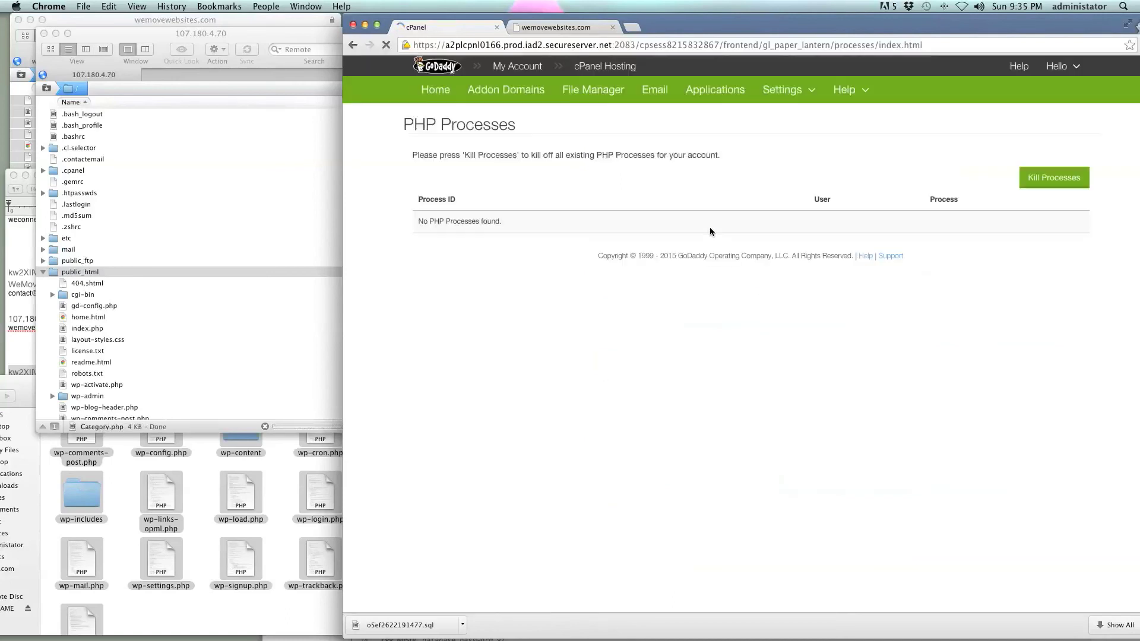
triple_click(522, 222)
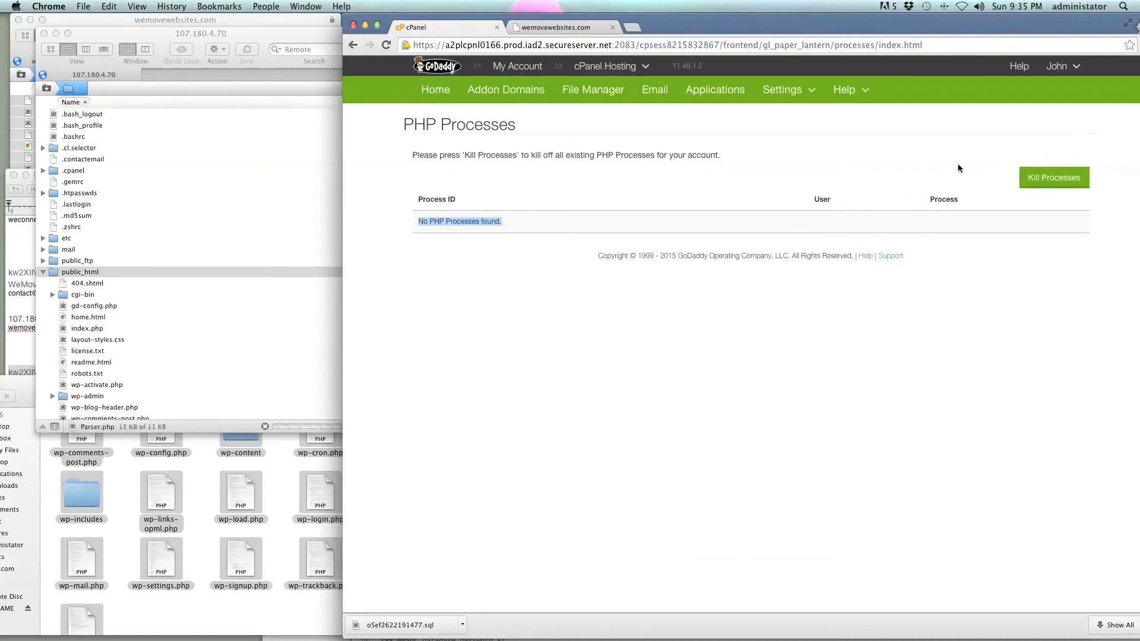
click(1050, 176)
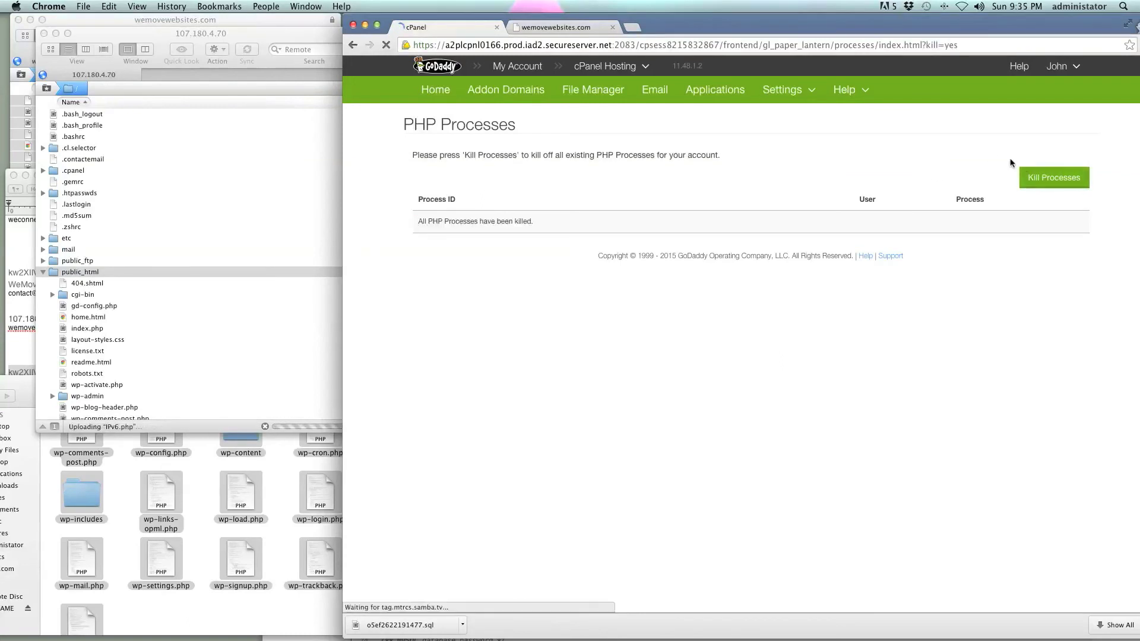
click(1057, 181)
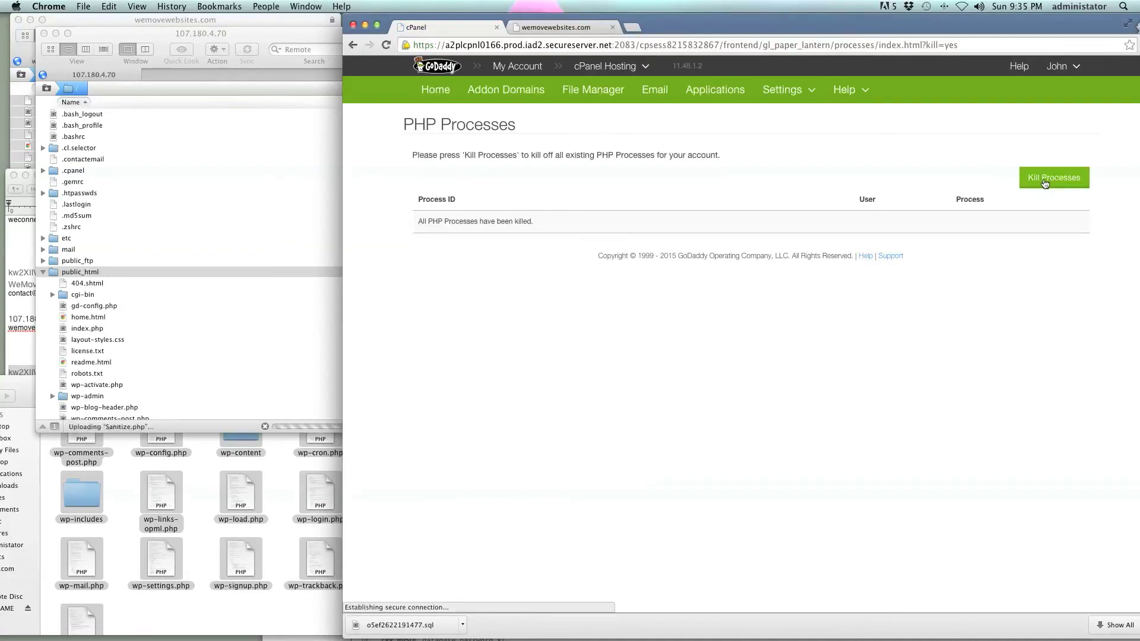
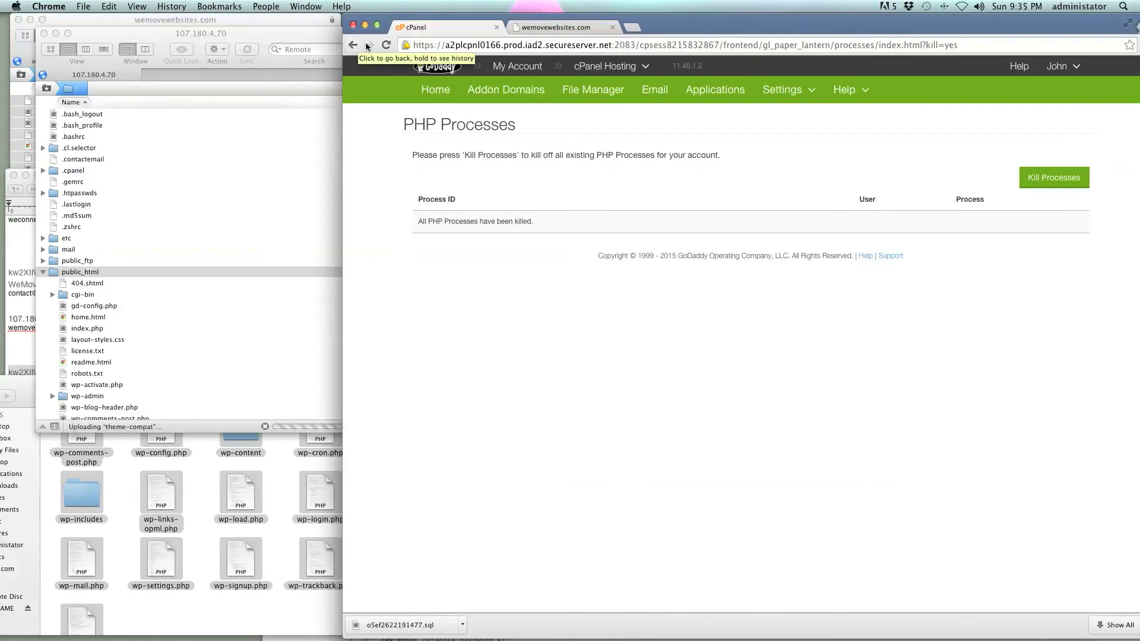
Step: Check the progress of the website file upload to public_html in Transmit
click(256, 262)
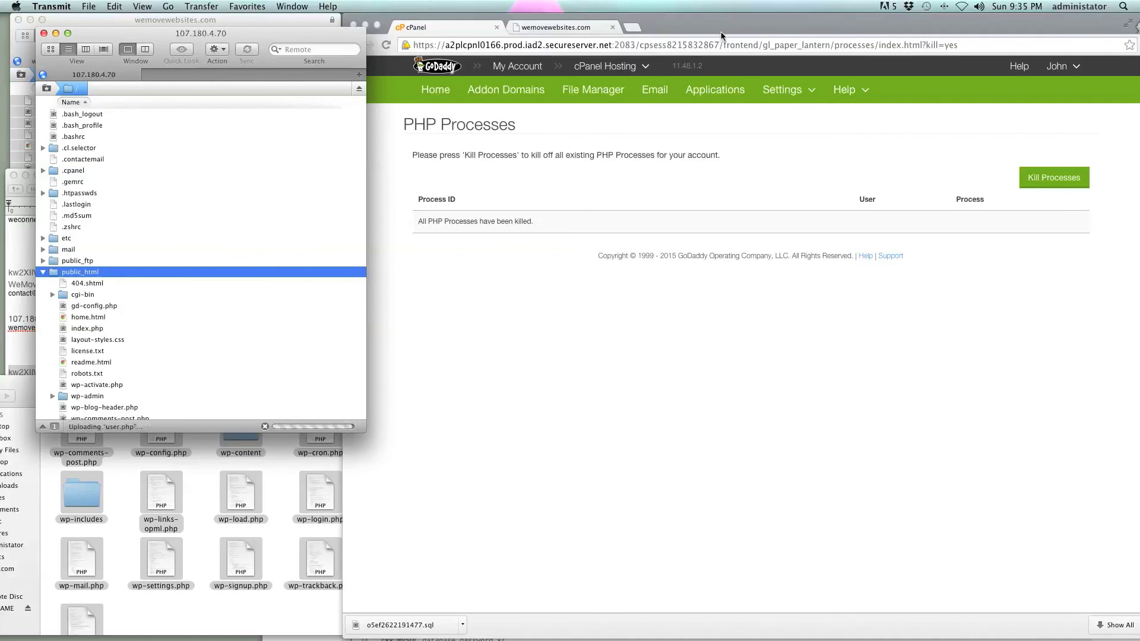
drag(735, 30, 646, 22)
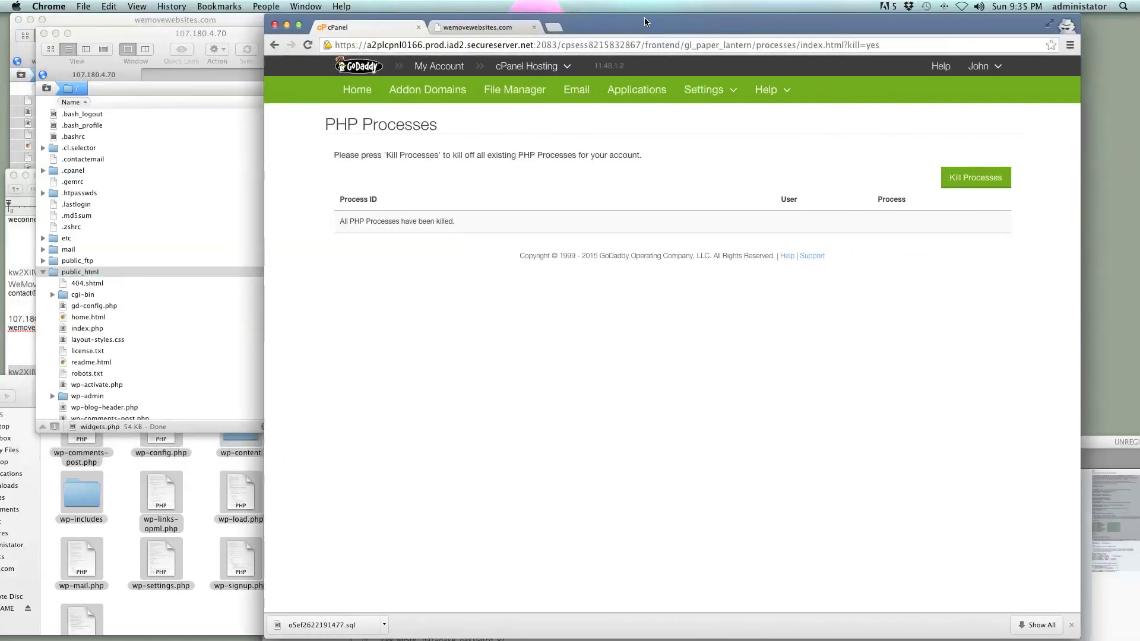
click(237, 214)
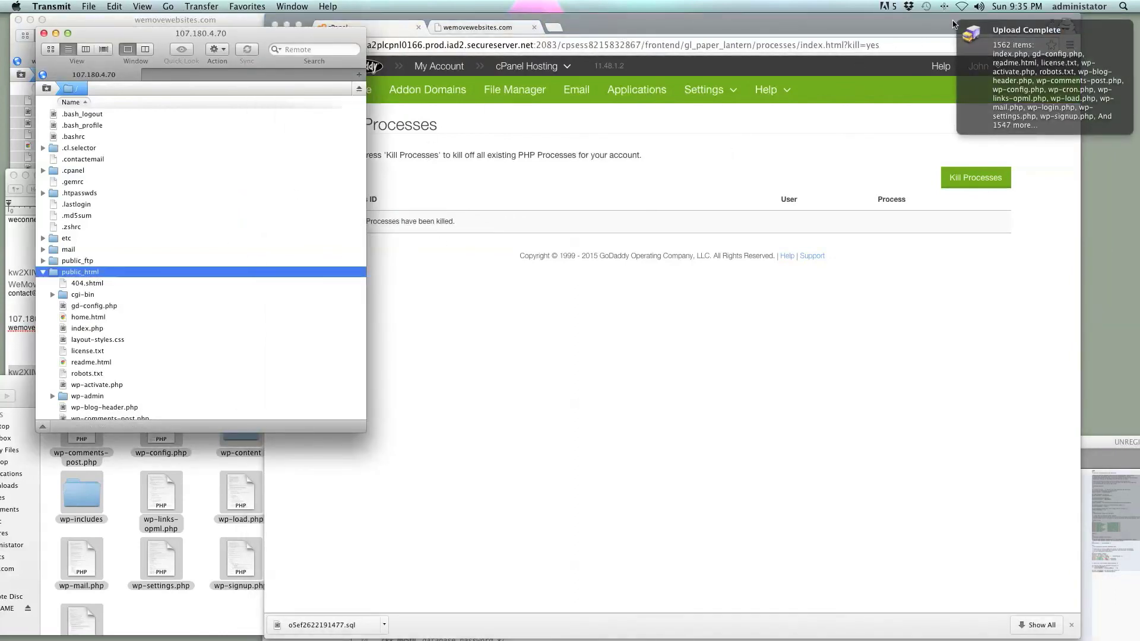
click(1015, 41)
drag(943, 22, 1002, 21)
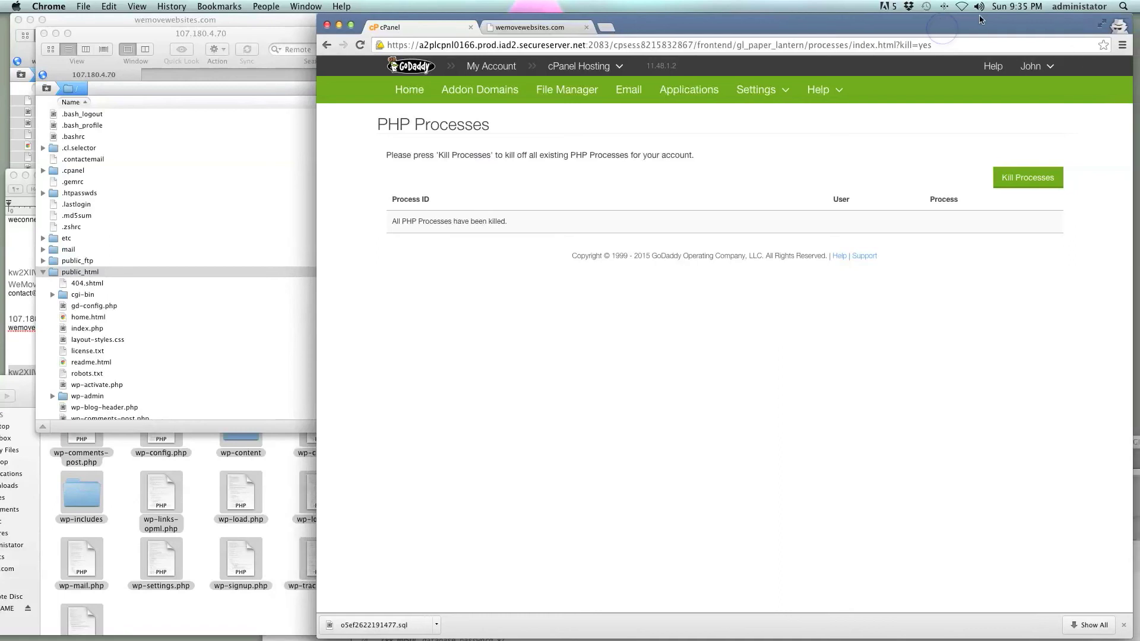
Step: Switch to Sublime Text 2, close the open wp-config.php and return to the browser
drag(942, 27, 807, 27)
click(1083, 447)
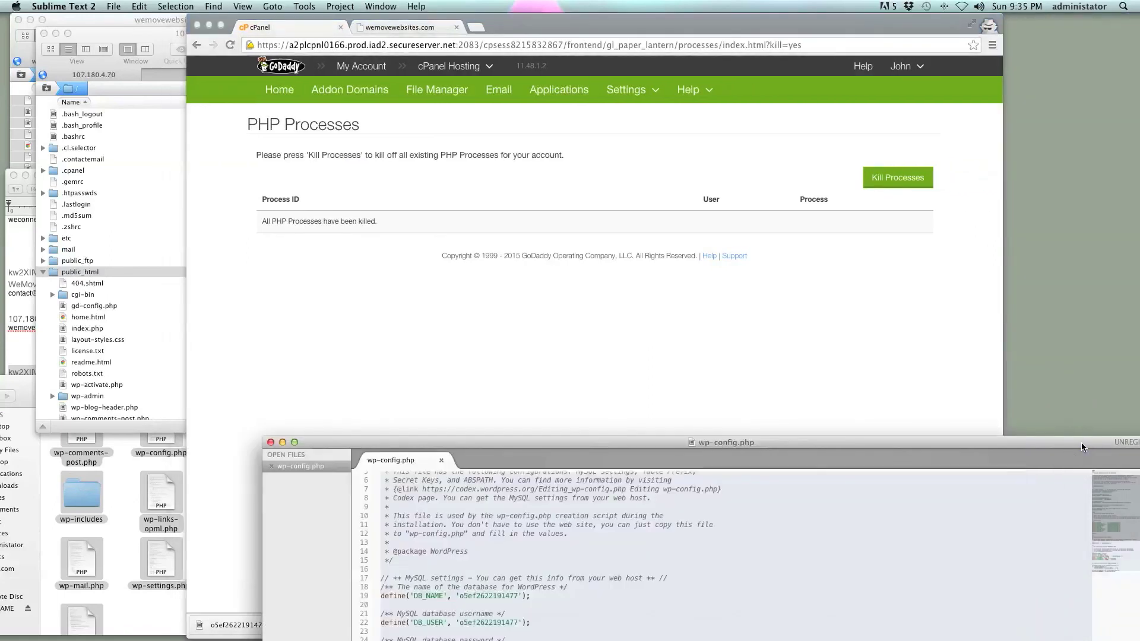
key(super+w)
drag(529, 38, 676, 4)
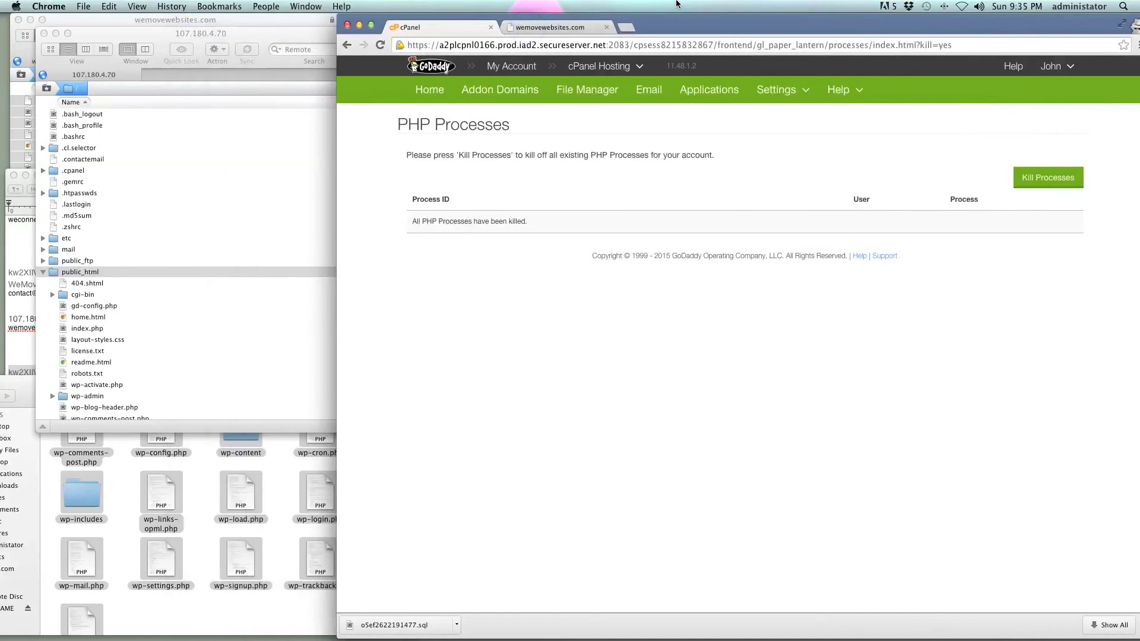
Step: Return cPanel to its main page and reload wemovewebsites.com to test the uploaded site
click(428, 90)
click(564, 28)
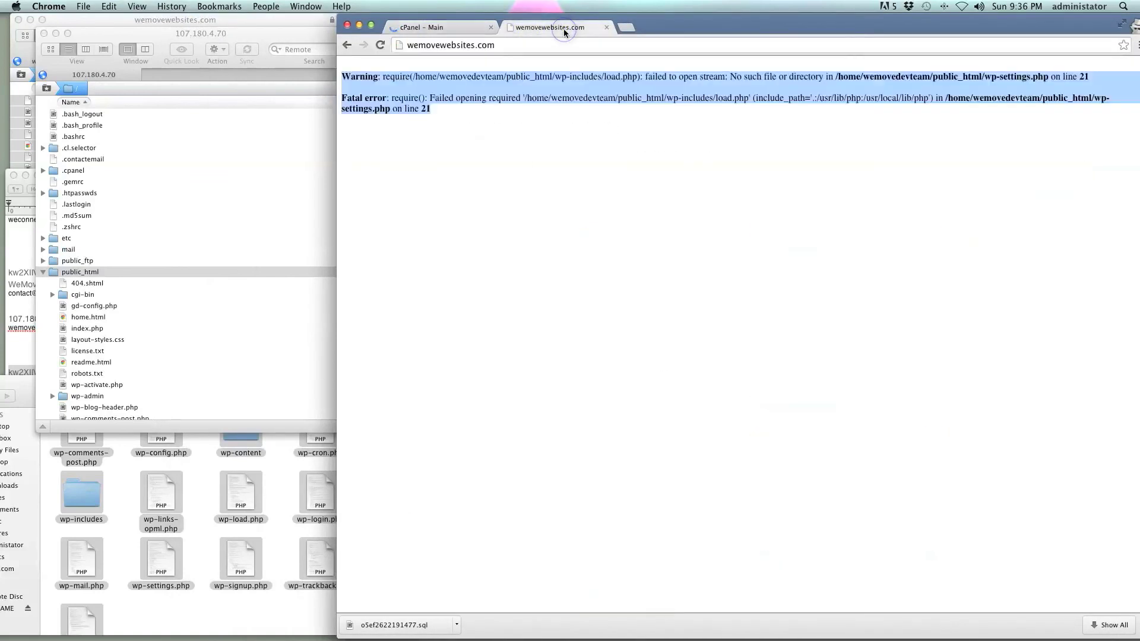
key(super+r)
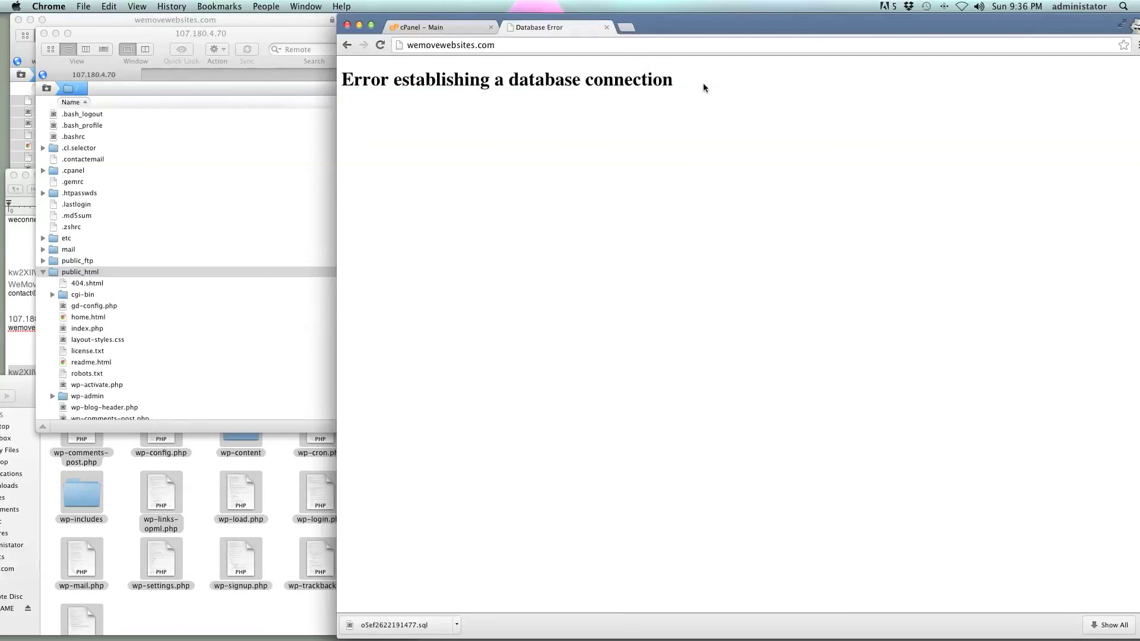
drag(728, 90, 323, 73)
click(398, 137)
Step: Switch to Transmit and open the wp-config.php file from the server's public_html folder in Sublime Text 2
click(146, 341)
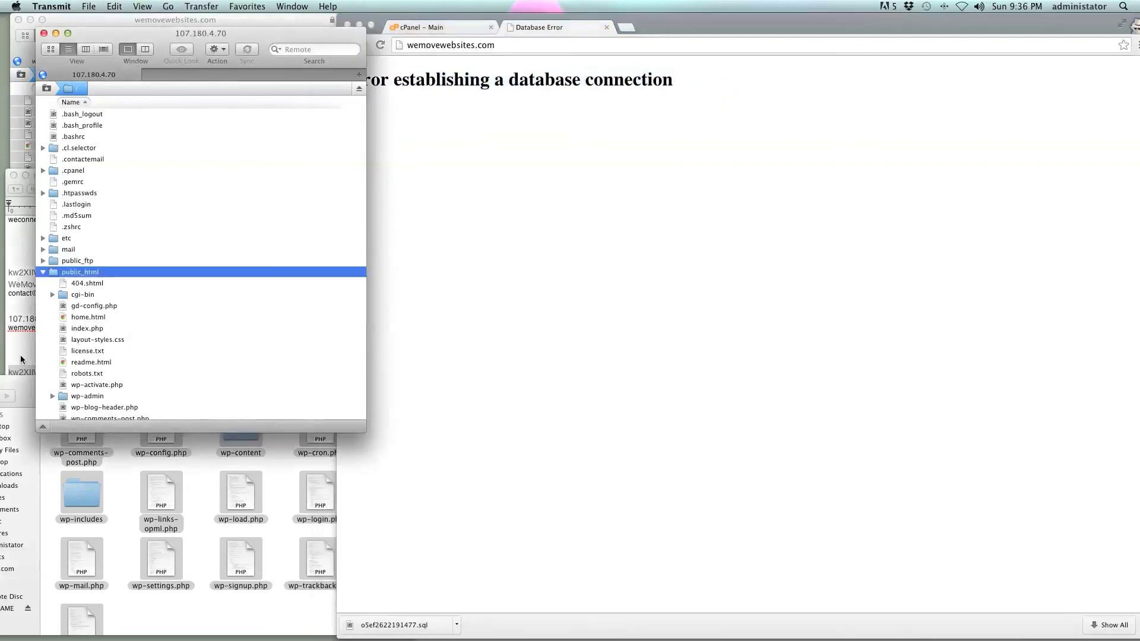
drag(24, 393, 1, 471)
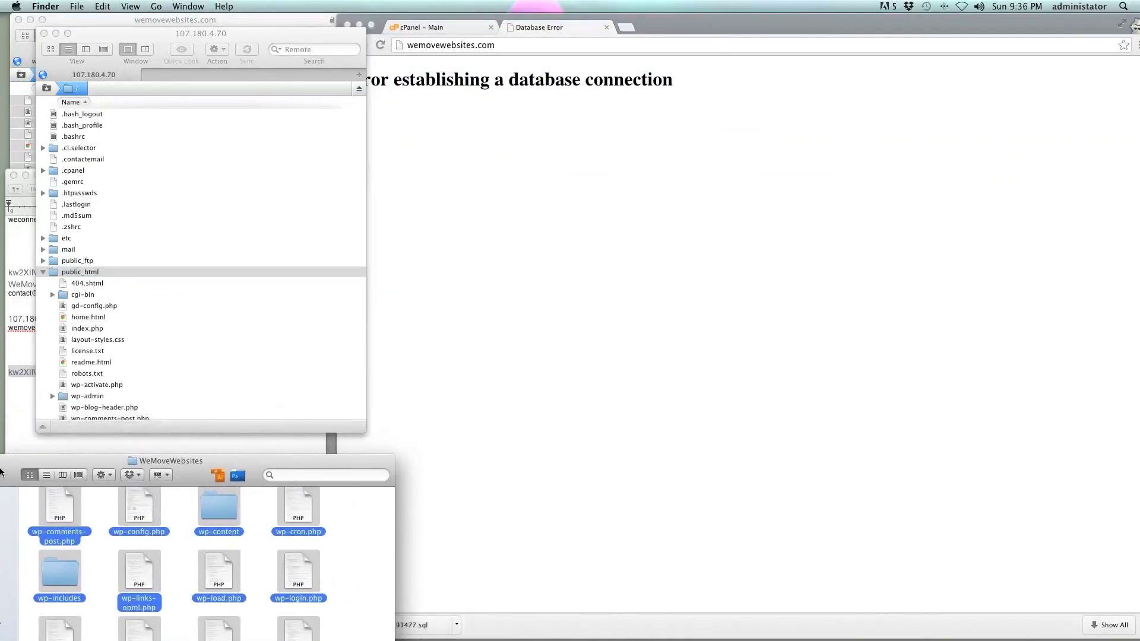
click(92, 298)
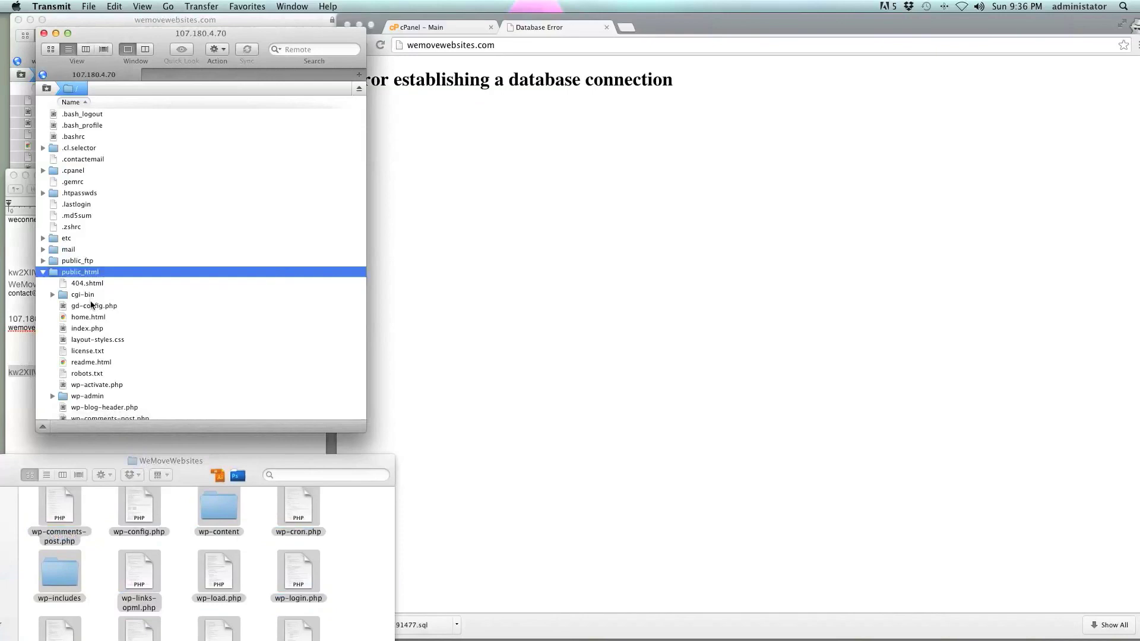
scroll(82, 284, down, 5)
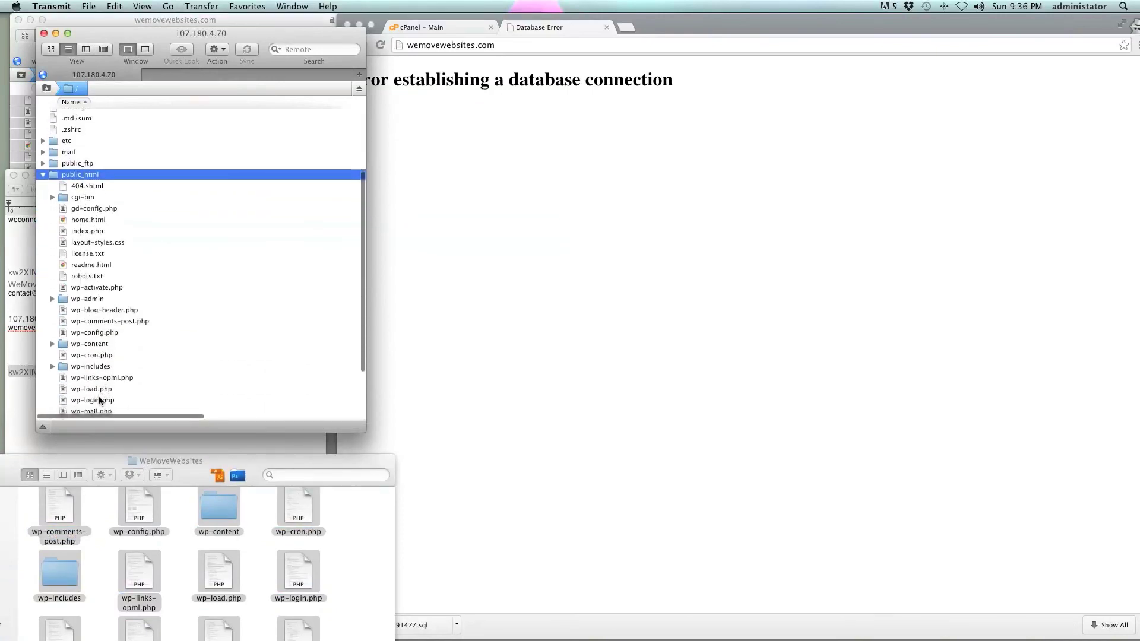
right_click(91, 336)
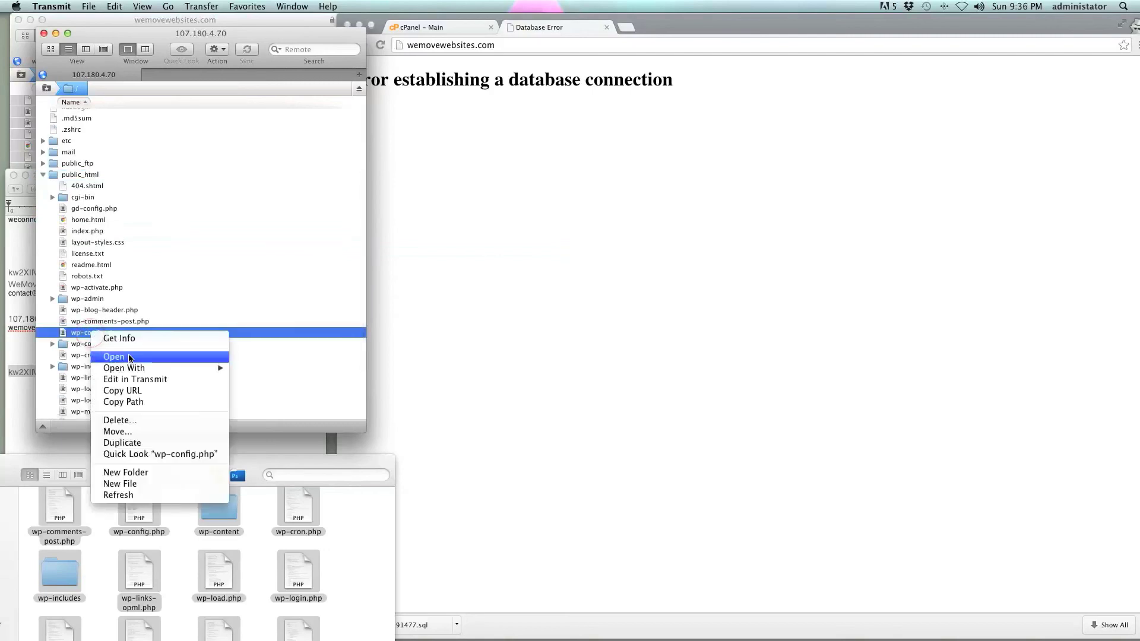
mouse_move(209, 368)
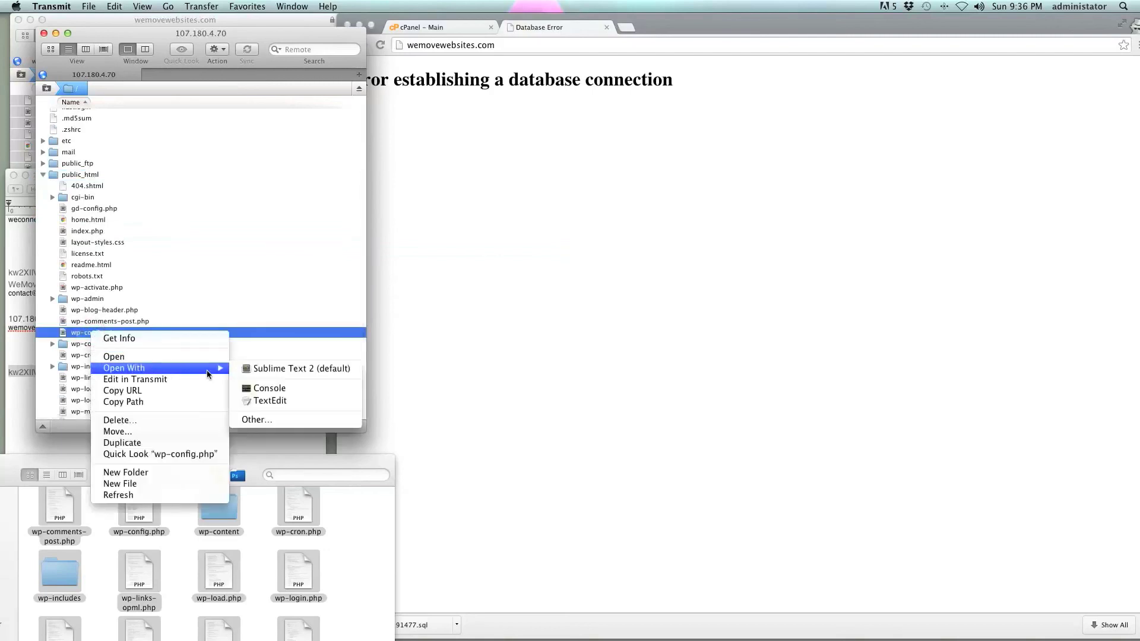
click(252, 368)
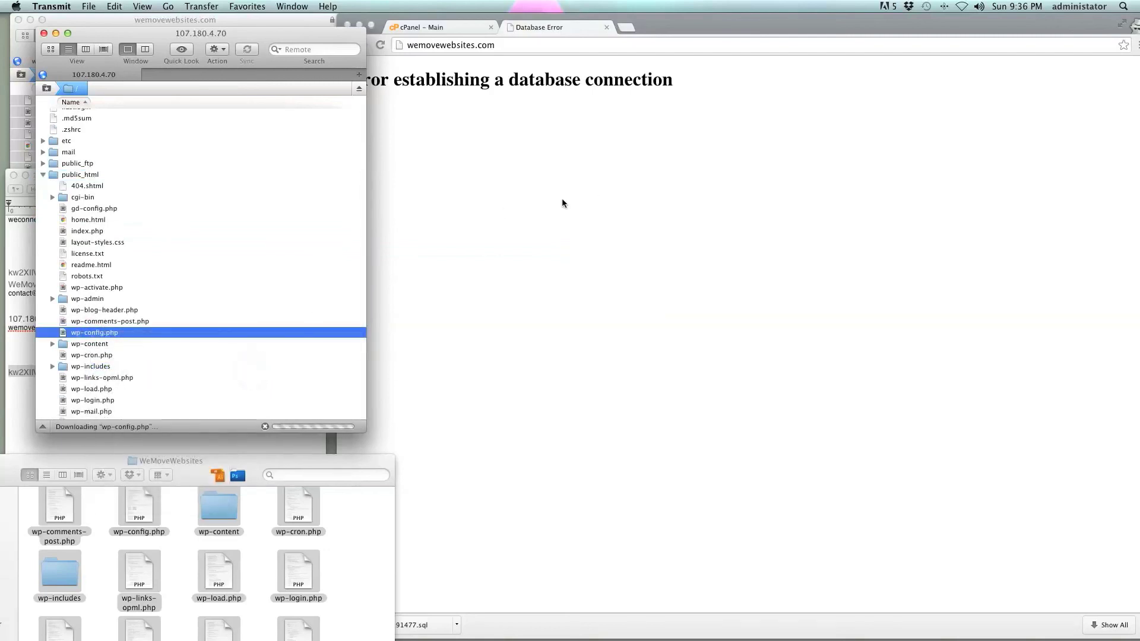
Step: Set the DB_HOST value in wp-config.php to localhost and save the file
scroll(450, 363, down, 5)
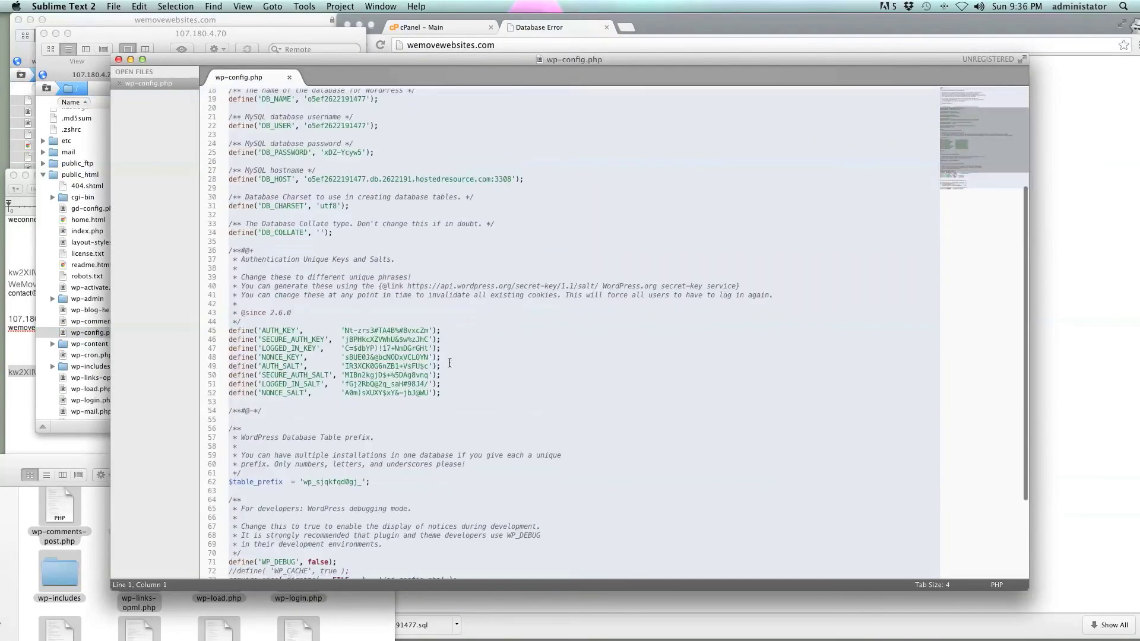
scroll(450, 363, up, 4)
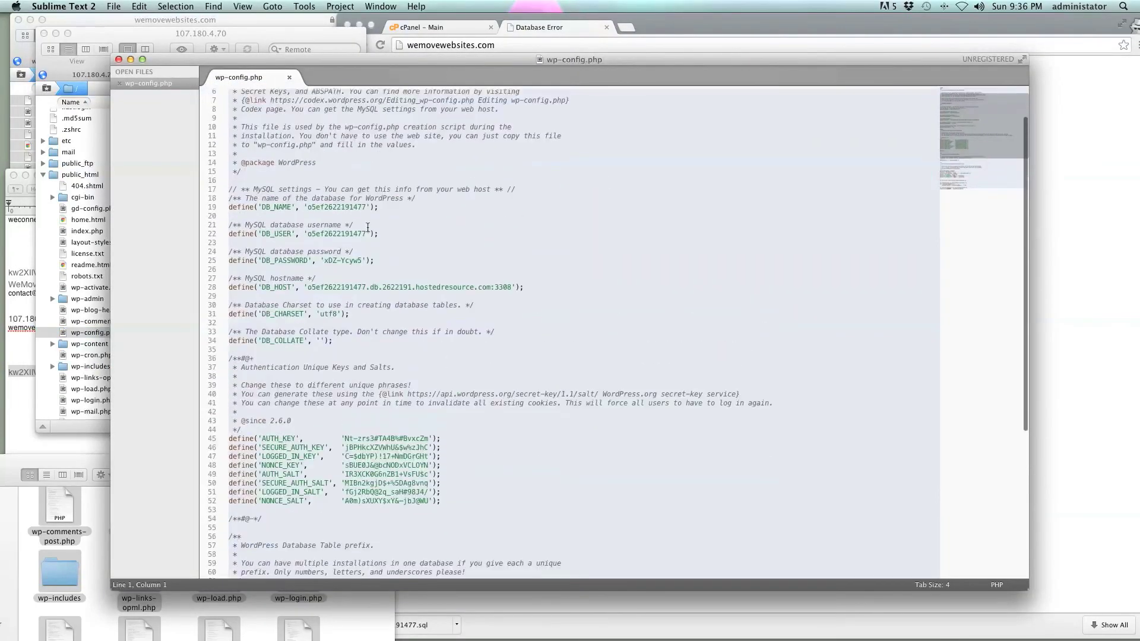
drag(499, 63, 351, 62)
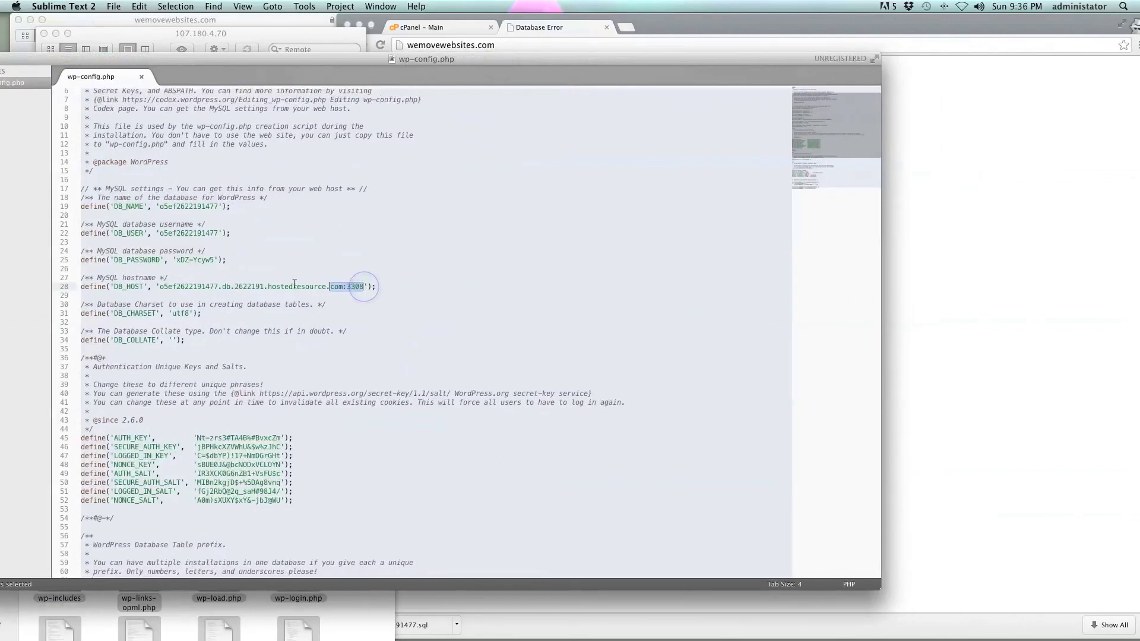
drag(364, 287, 169, 289)
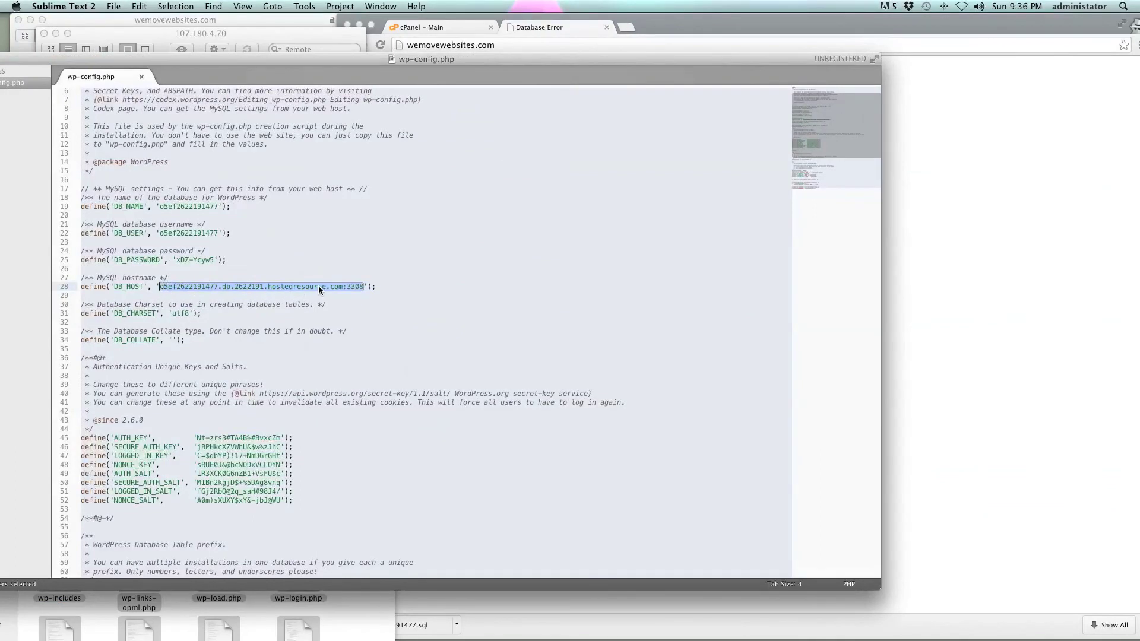
text(loca)
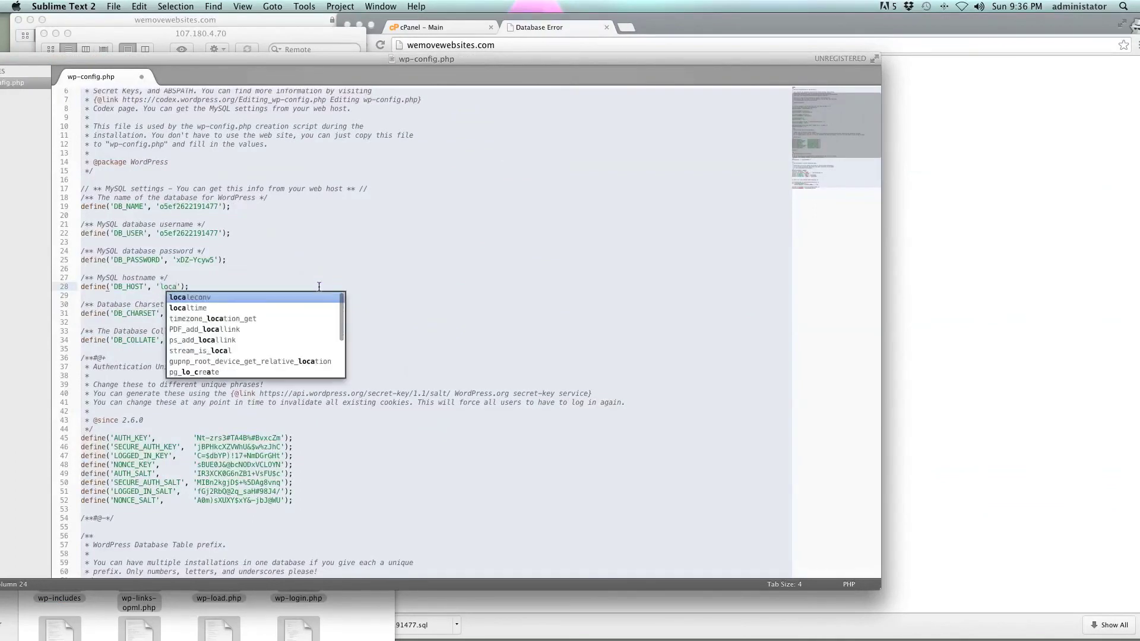
text(l)
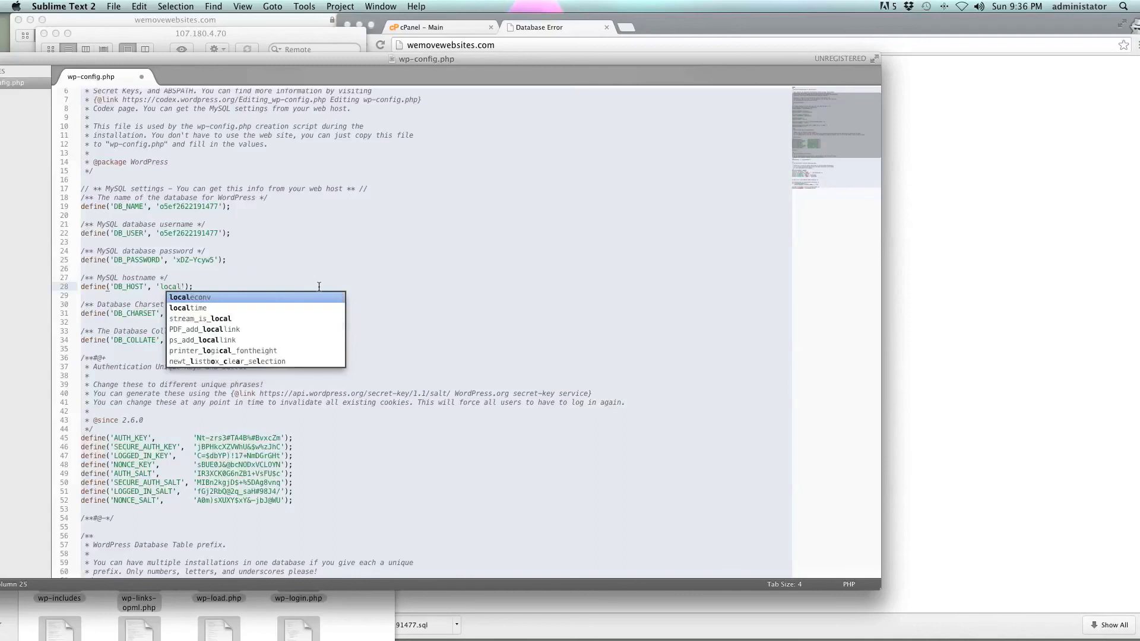
text(h)
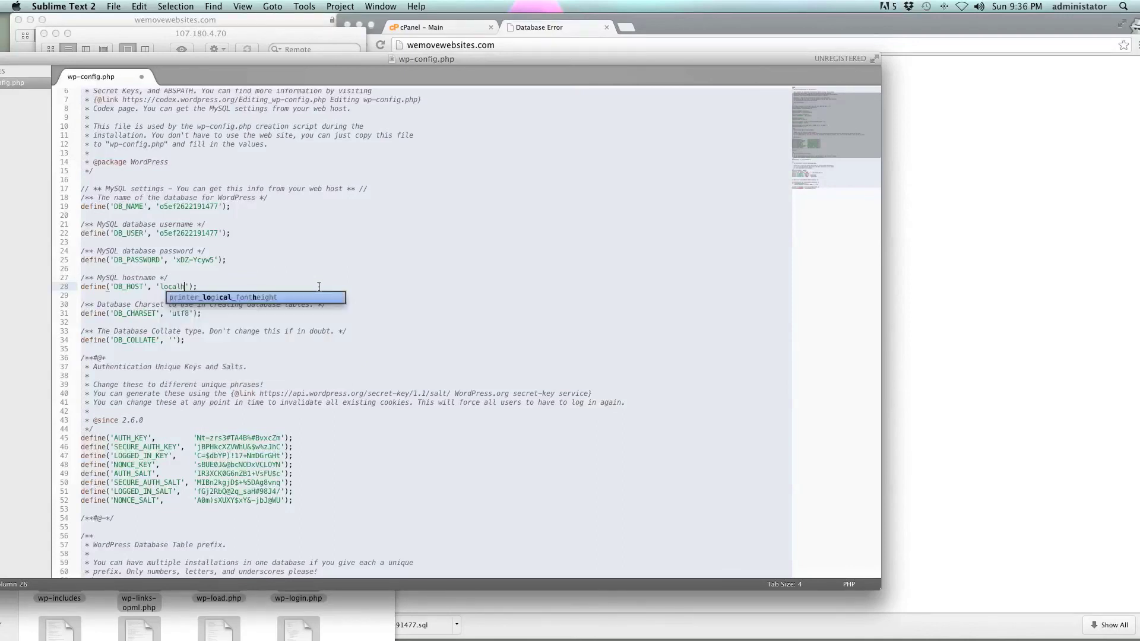
text(o)
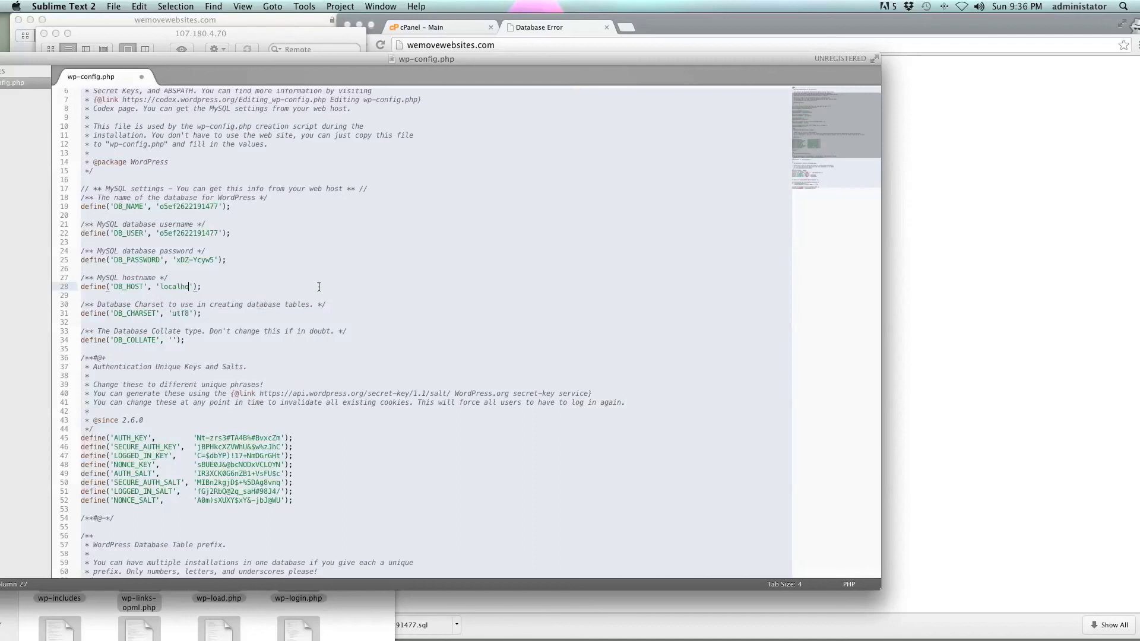
text(st)
key(super+s)
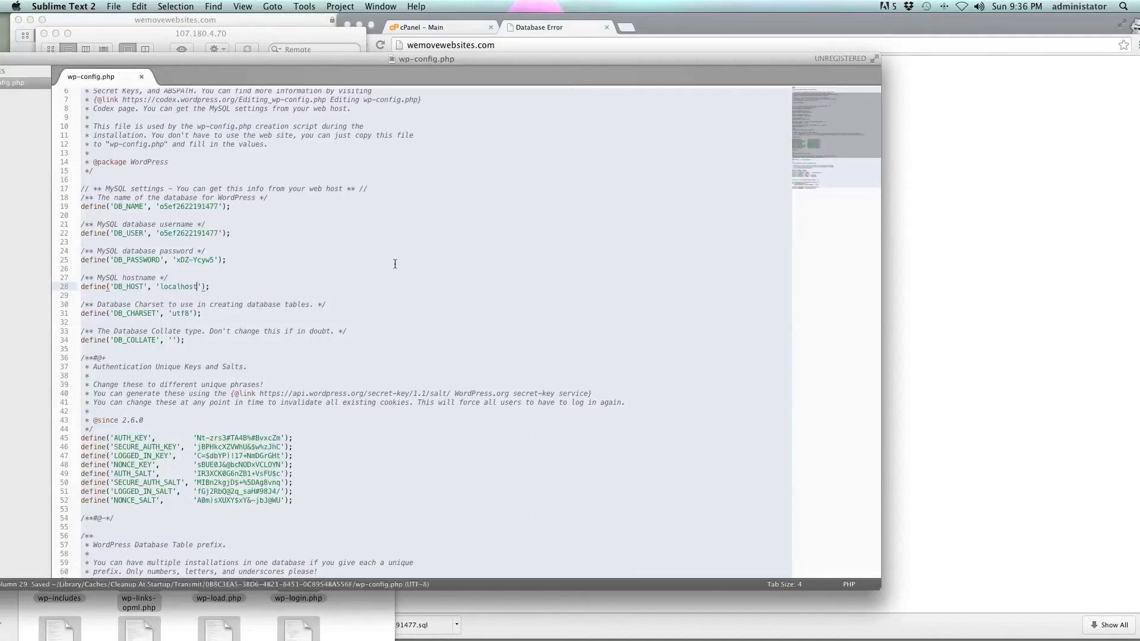
Step: Switch back to Chrome and reload wemovewebsites.com to test the database connection
double_click(508, 58)
click(563, 151)
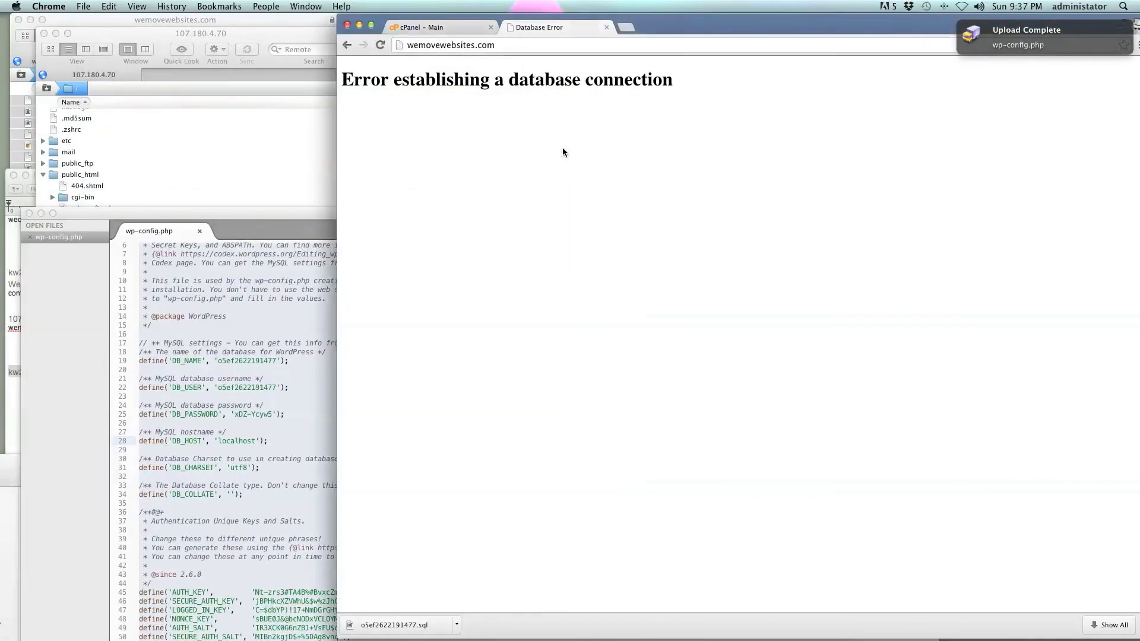
key(super+r)
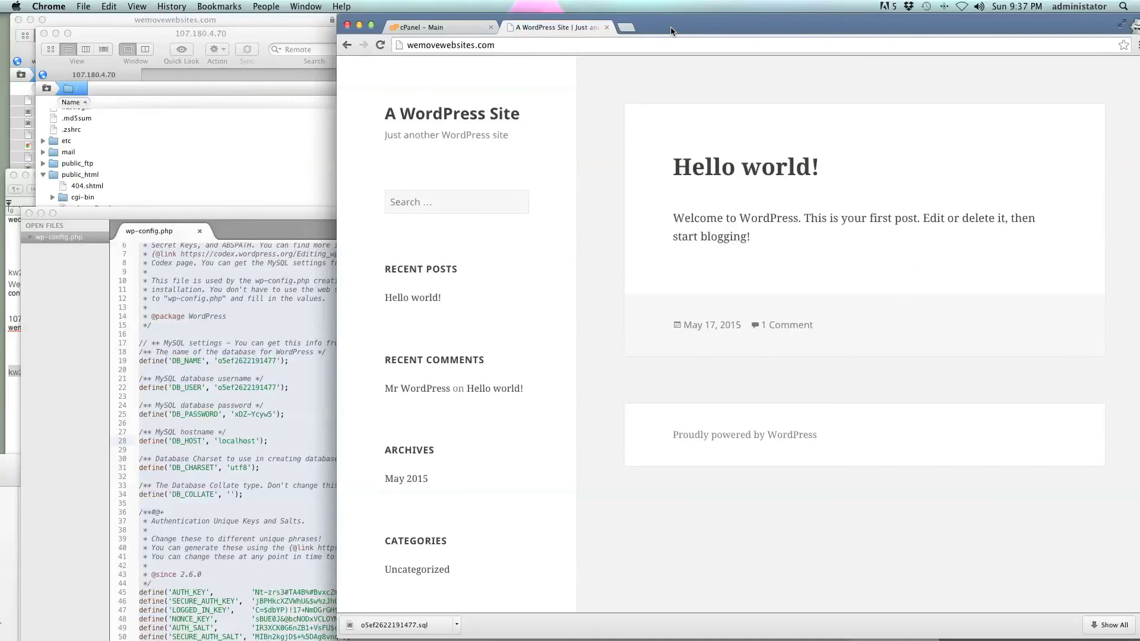
drag(671, 30, 608, 29)
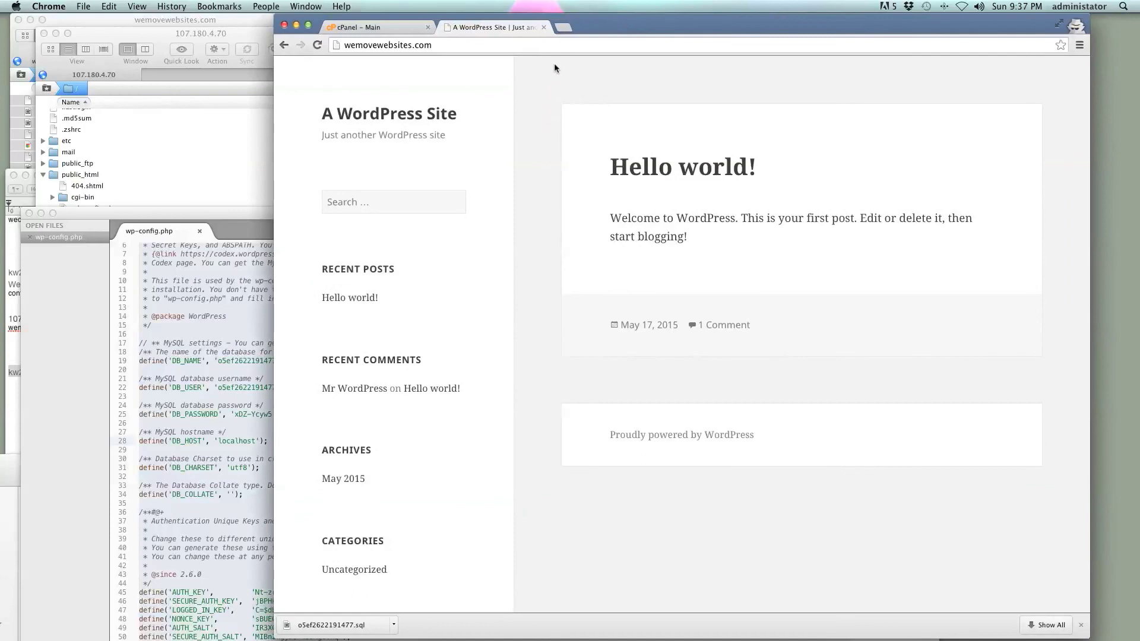
drag(608, 28, 617, 27)
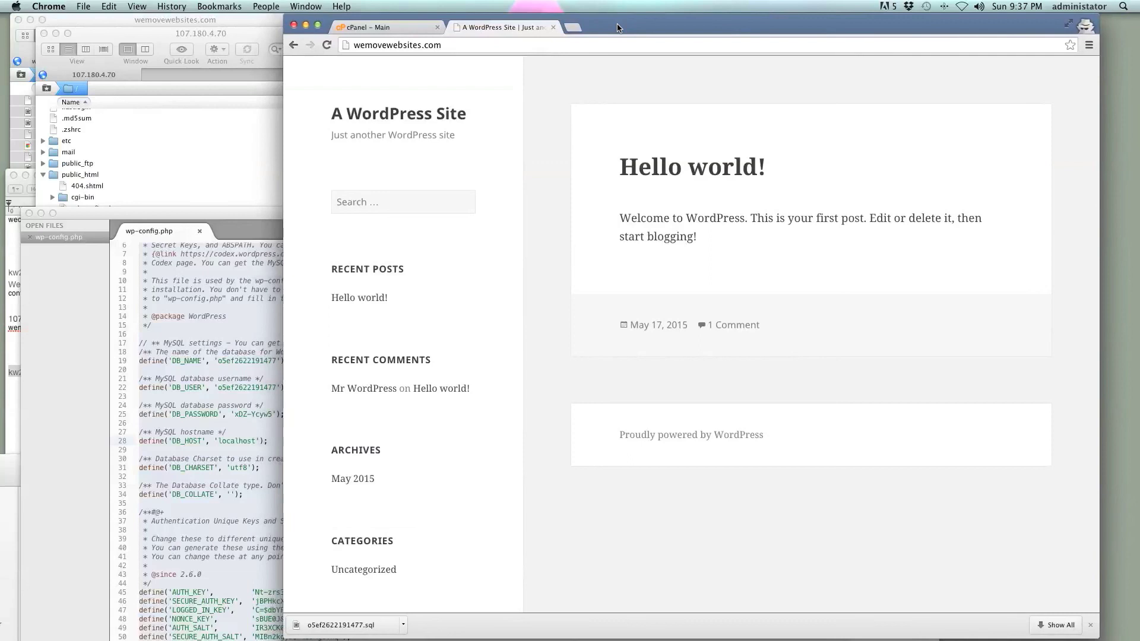
click(613, 22)
Step: Open whatsmydns.net in a new tab and look up the A record of wemovewebsites.com
click(573, 27)
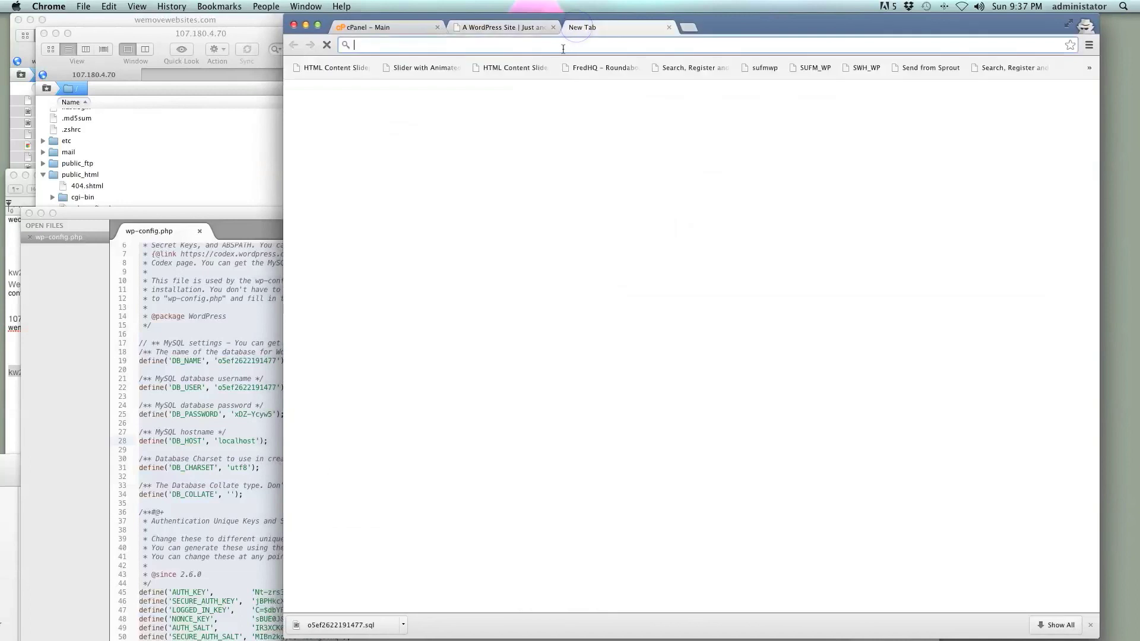
text(what)
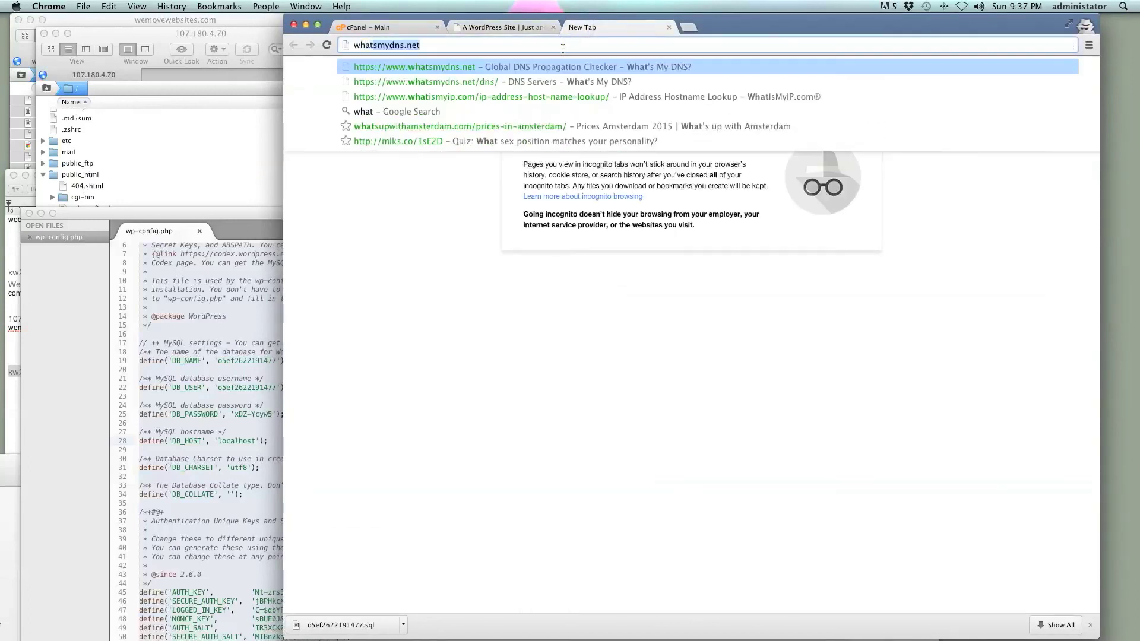
key(Return)
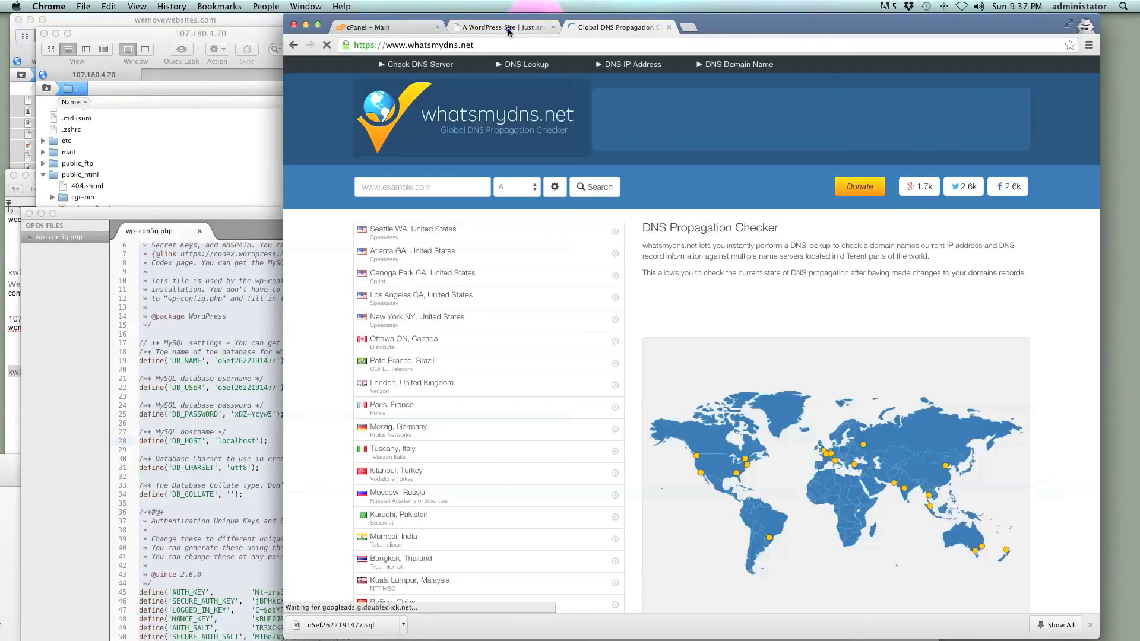
click(507, 27)
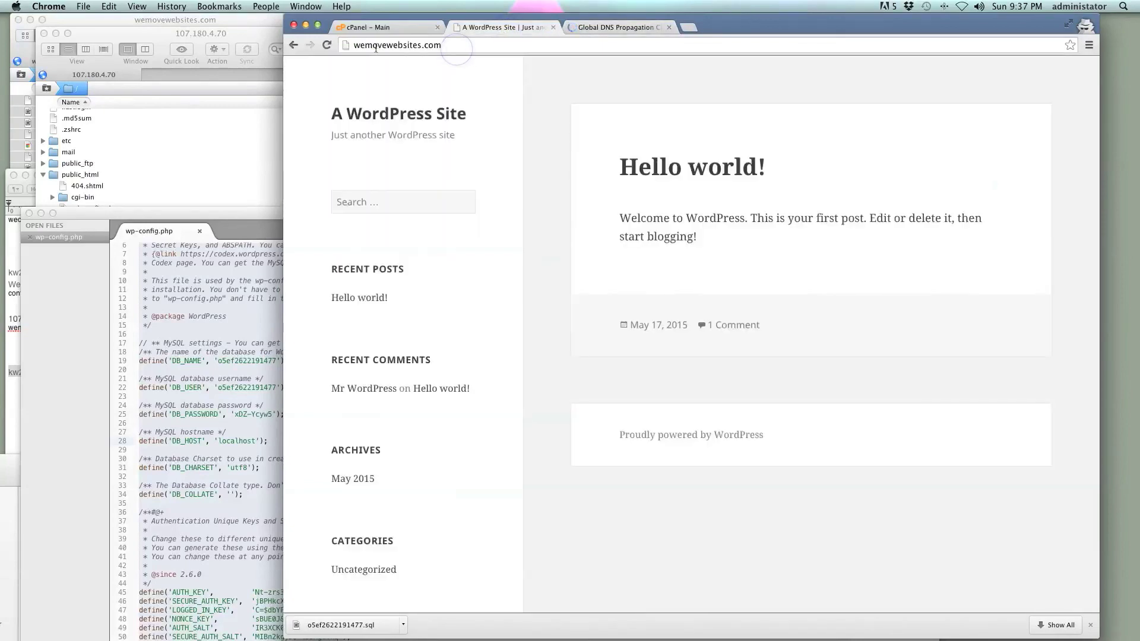
click(437, 48)
key(super+c)
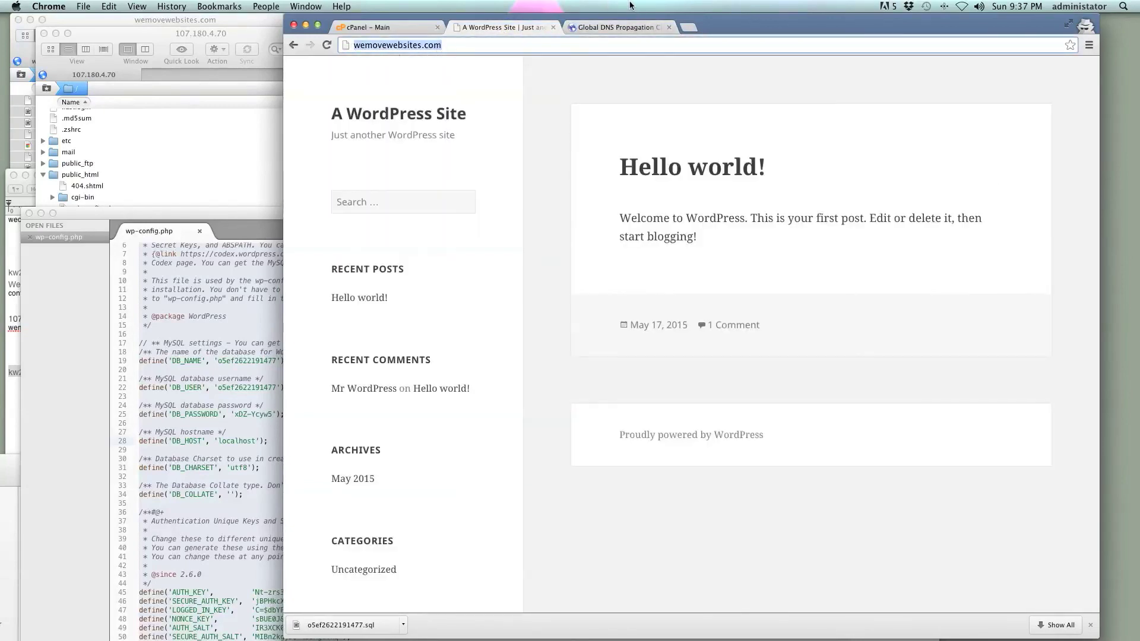
click(617, 28)
click(426, 192)
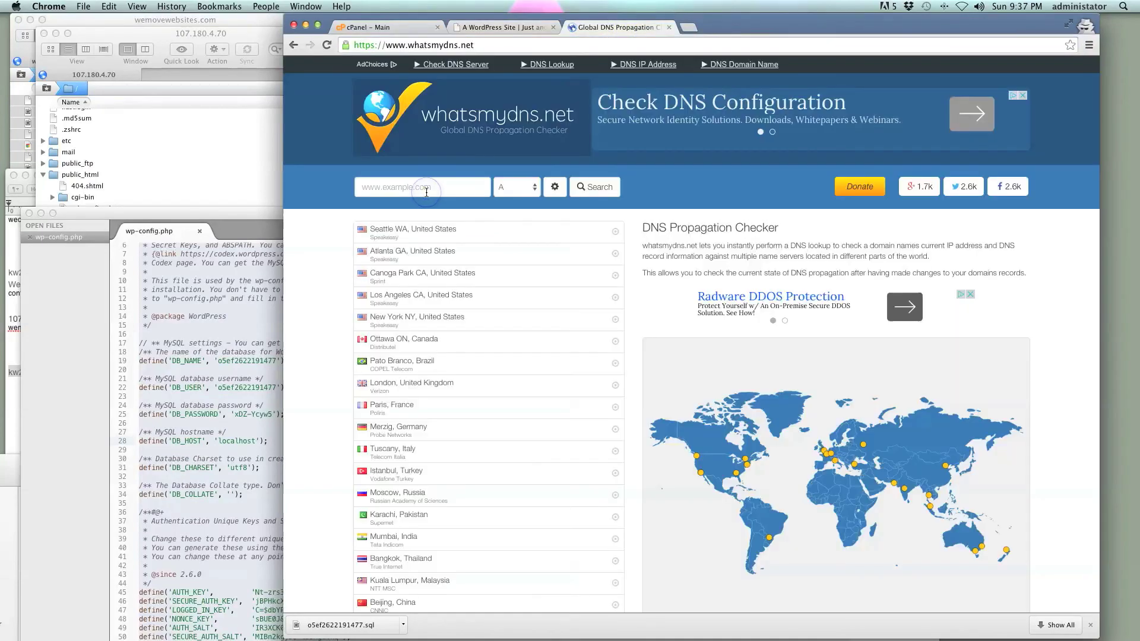
key(super+v)
click(585, 191)
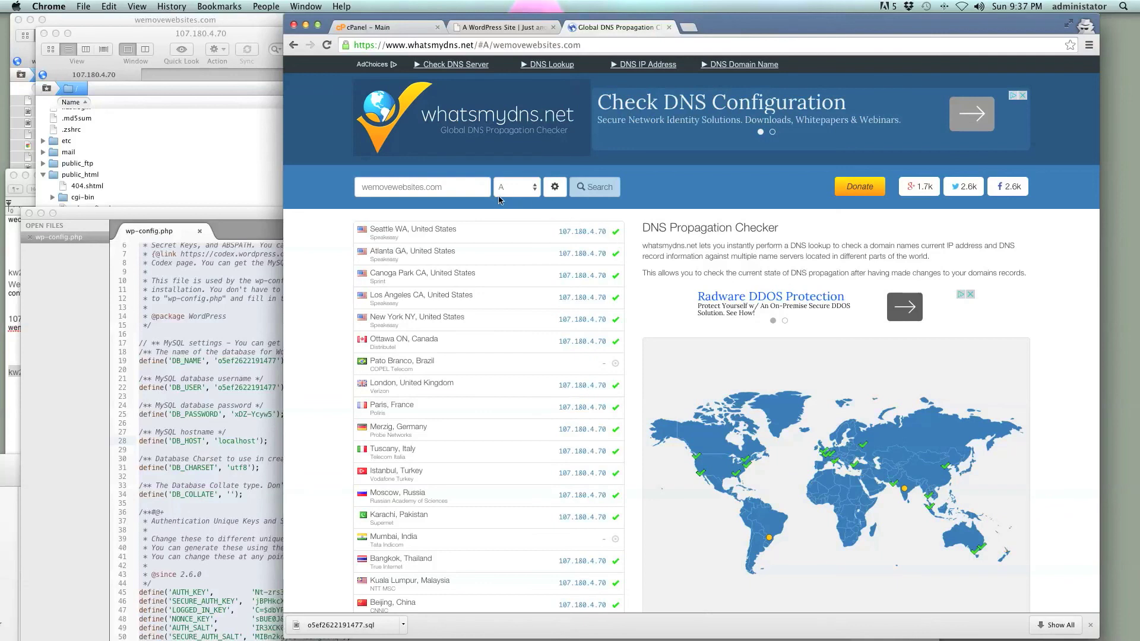
Step: Compare the A record IP address in the DNS results with the website IP address listed in the cPanel account
click(518, 194)
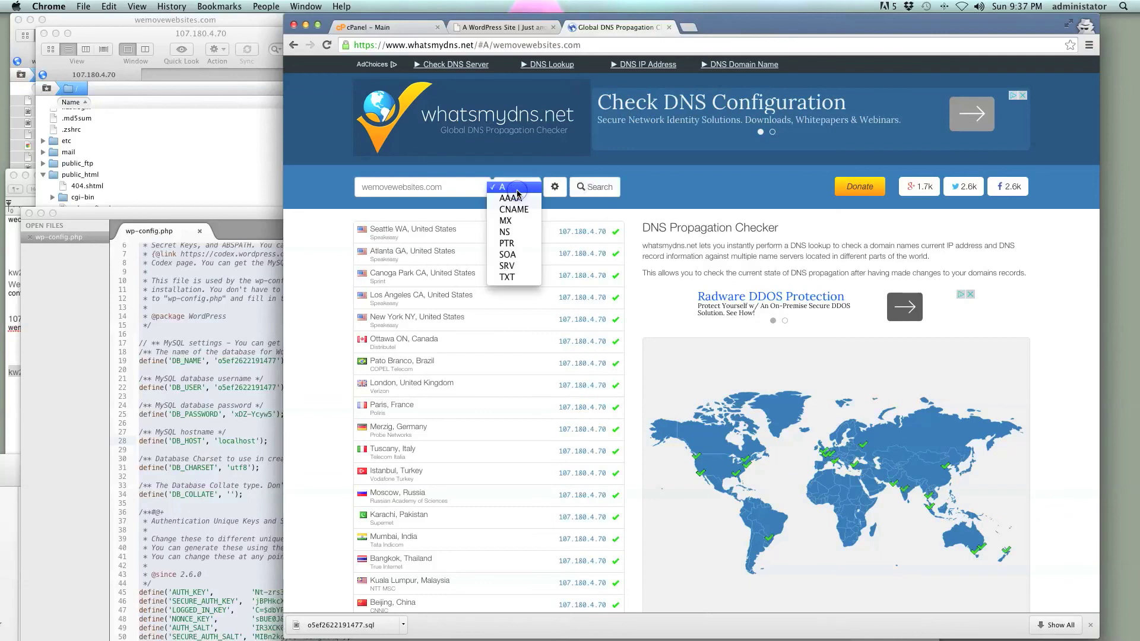
click(514, 190)
drag(609, 237, 555, 234)
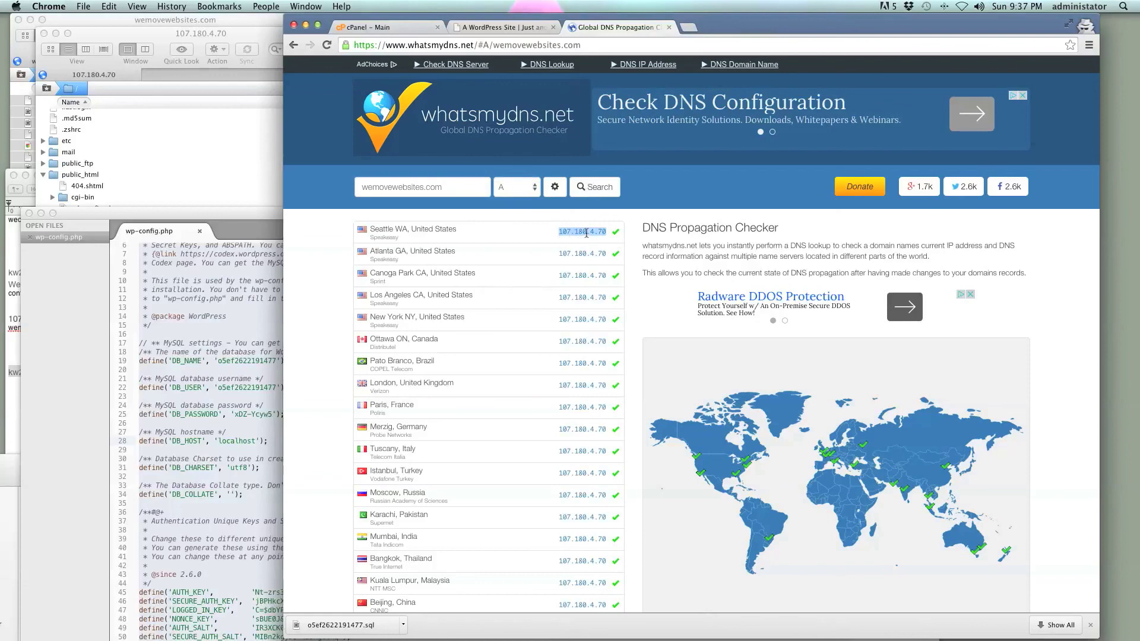
click(395, 28)
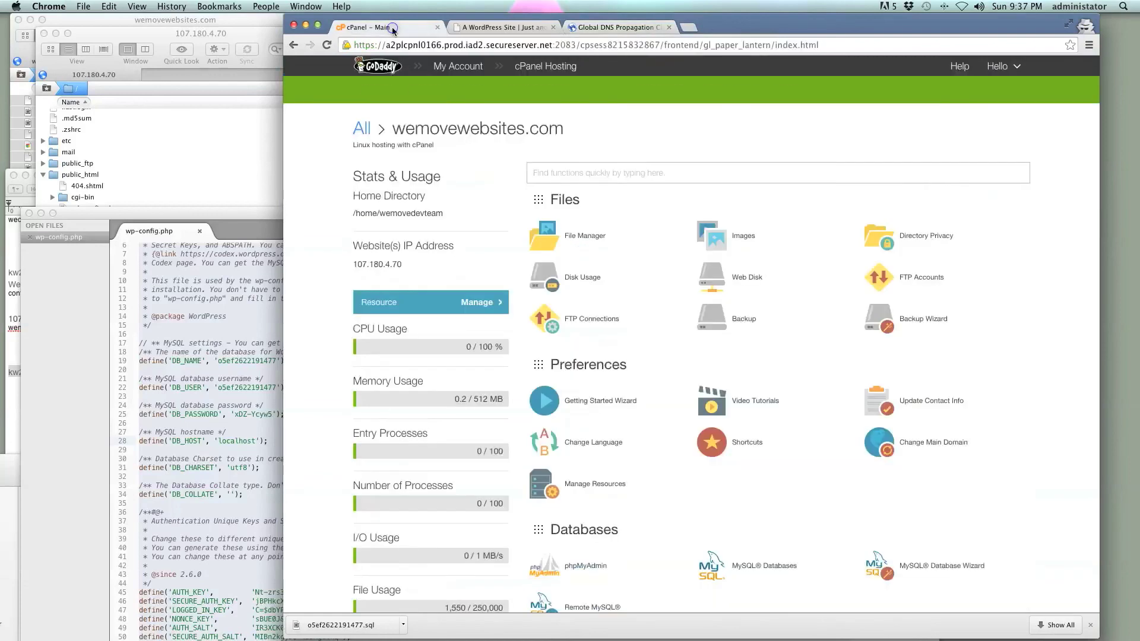
drag(412, 263, 334, 262)
Step: Return to the wemovewebsites.com page and reload it to check the migrated WordPress site
click(502, 27)
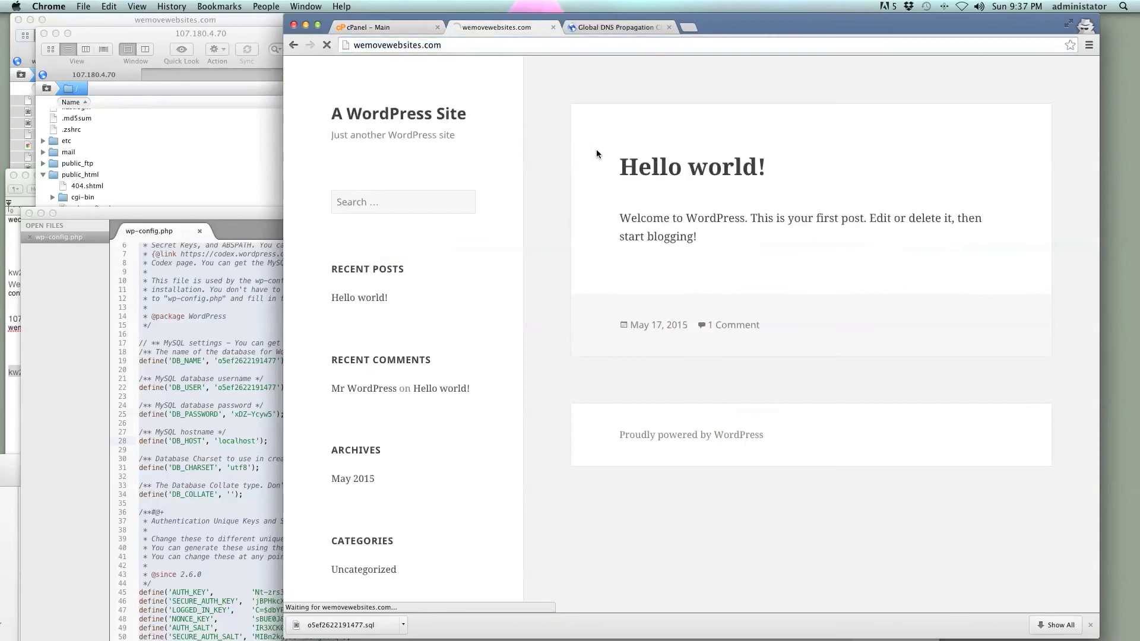
click(461, 46)
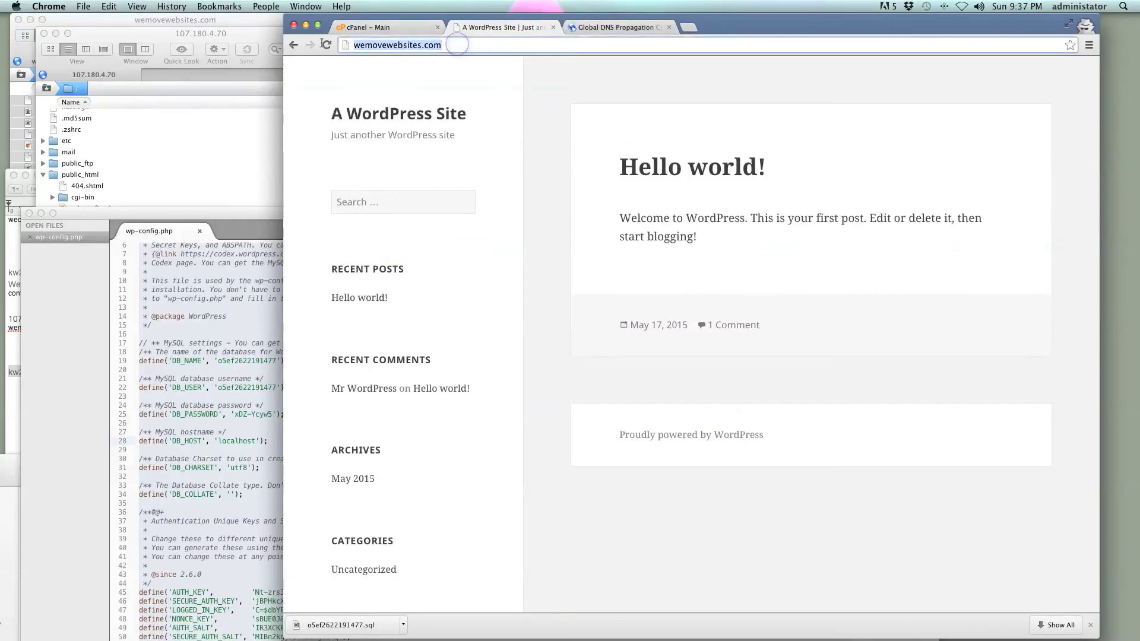
click(561, 112)
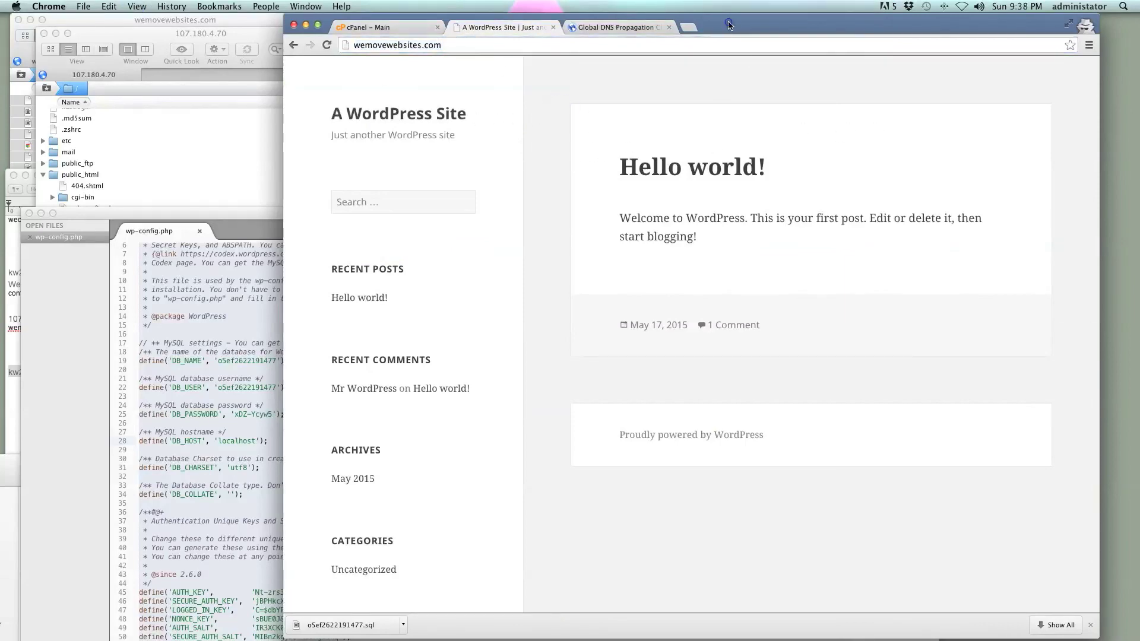
drag(733, 25, 763, 4)
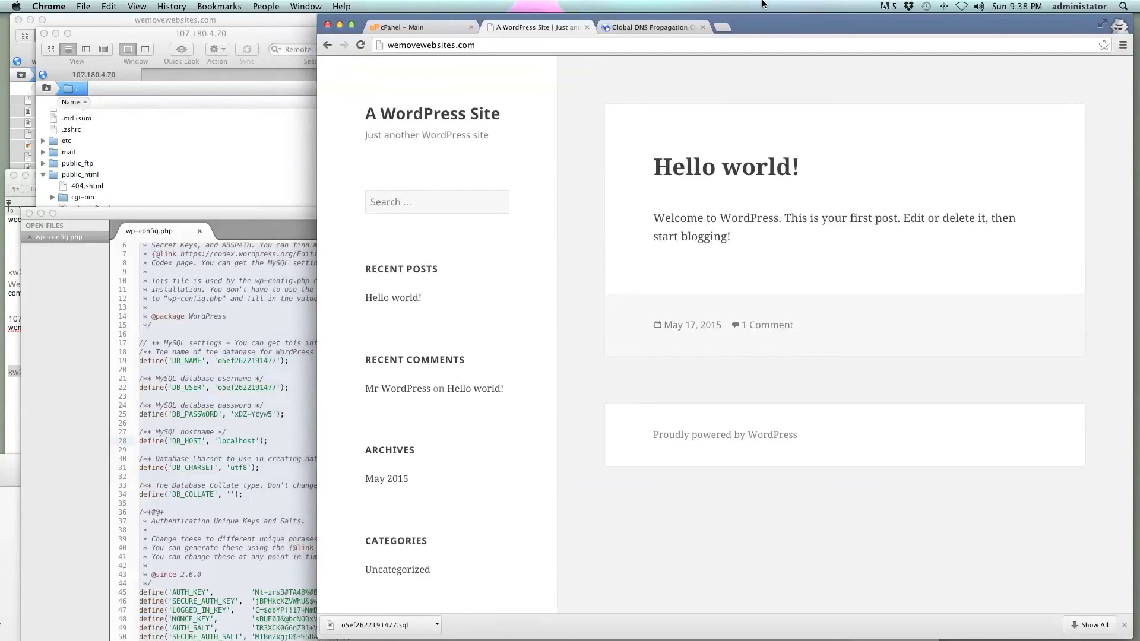
mouse_move(634, 640)
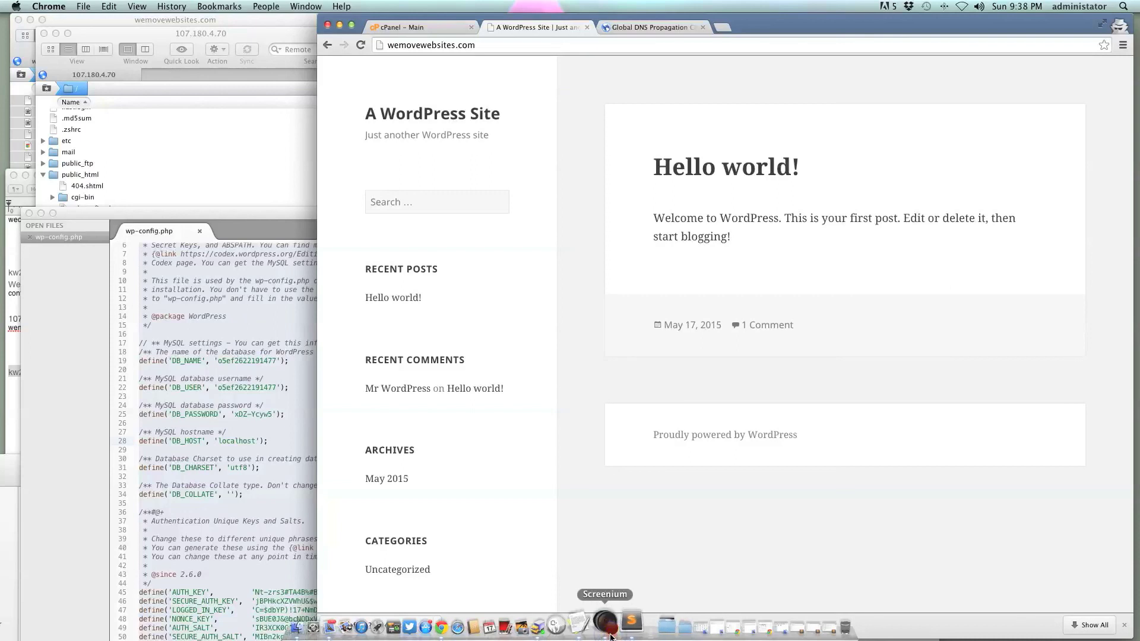
right_click(611, 632)
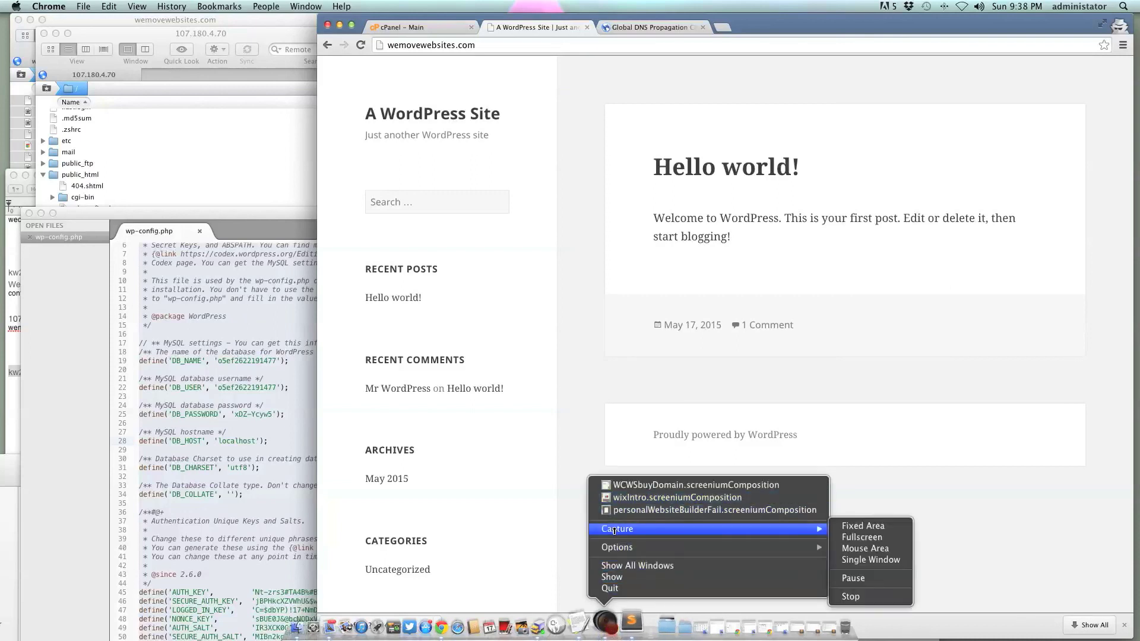
mouse_move(823, 530)
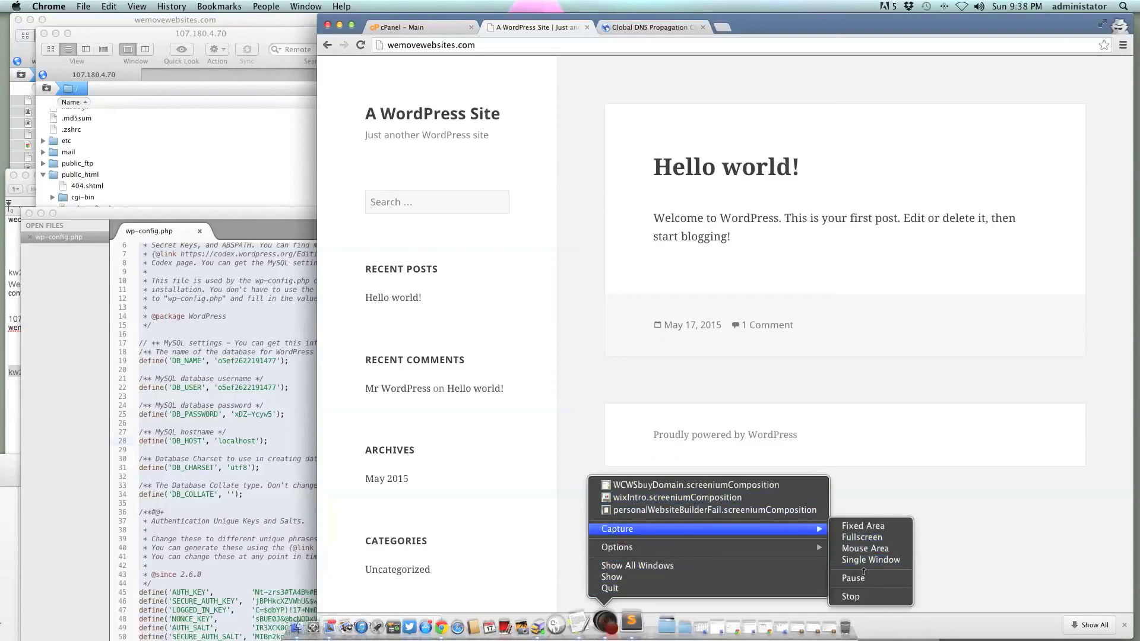